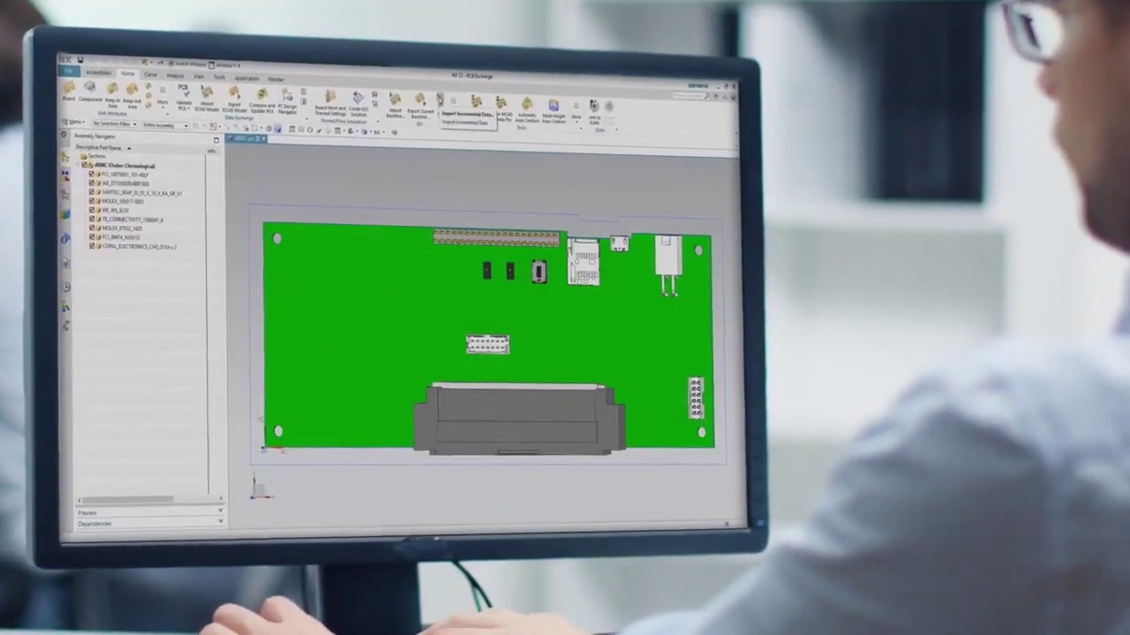
pyautogui.click(423, 108)
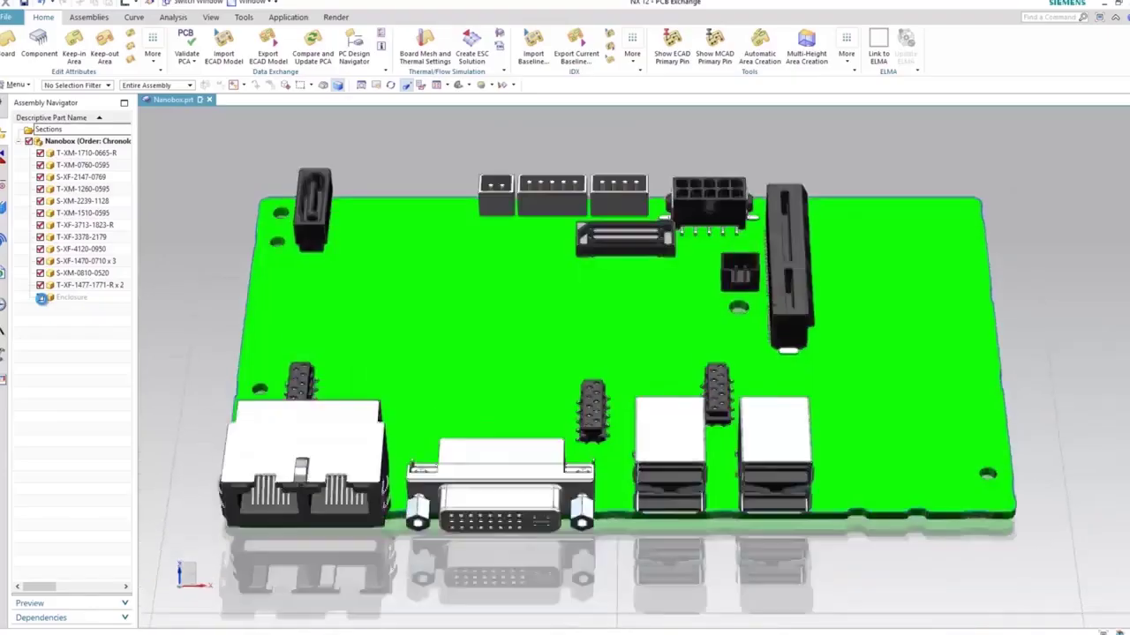
pyautogui.click(39, 298)
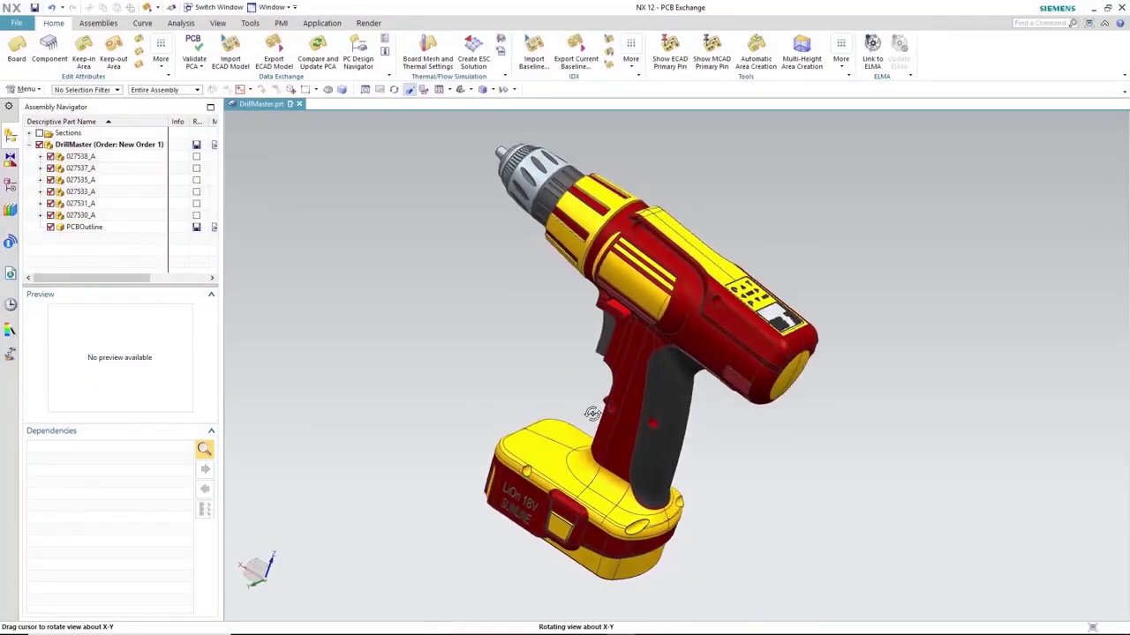
pyautogui.moveTo(592, 414)
pyautogui.mouseDown(button='middle')
pyautogui.moveTo(567, 406)
pyautogui.moveTo(589, 406)
pyautogui.mouseUp(button='middle')
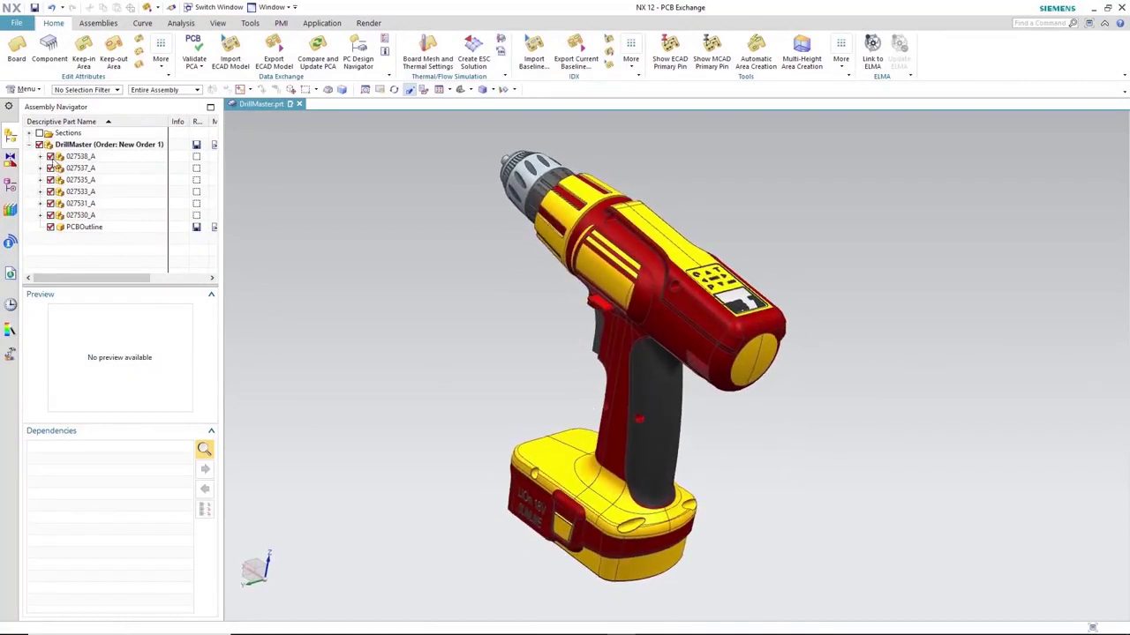
# Hide components 027538_A, 027537_A, 027535_A and 027530_A in the DrillMaster assembly, keeping 027533_A shown, to expose the circuit board
pyautogui.click(50, 156)
pyautogui.click(50, 168)
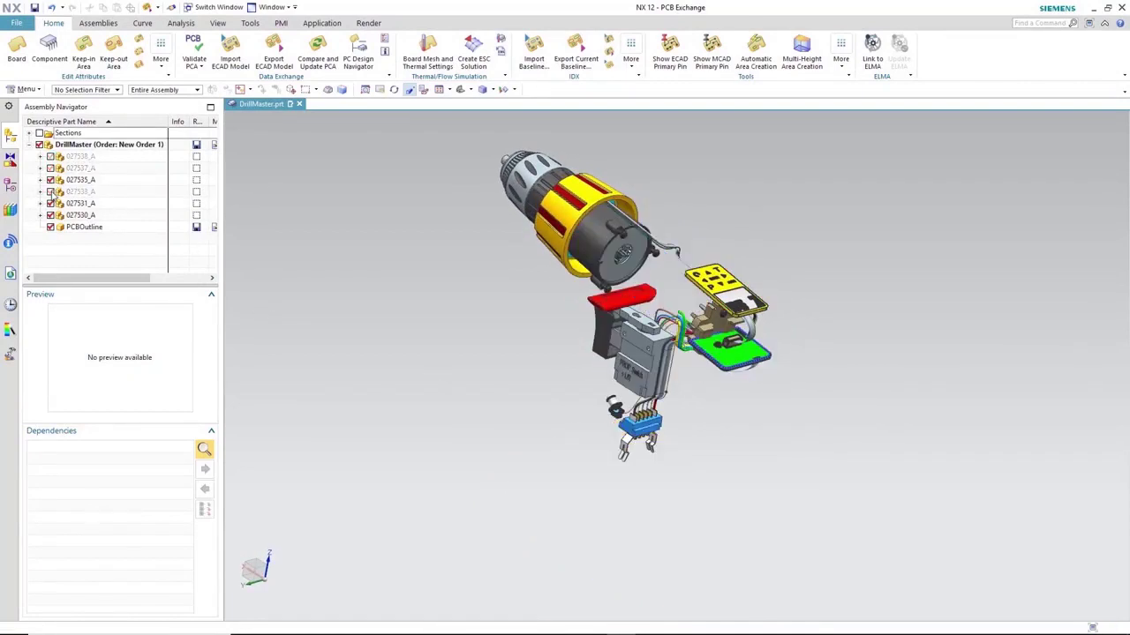
pyautogui.click(50, 191)
pyautogui.click(50, 180)
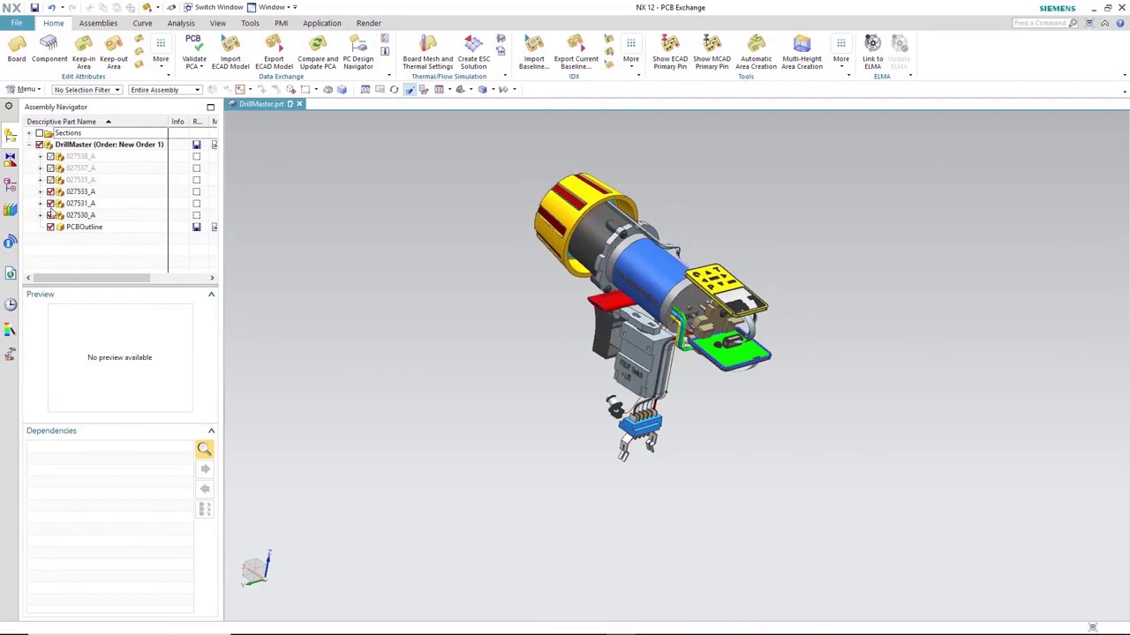
pyautogui.click(50, 215)
pyautogui.scroll(5, 728, 350)
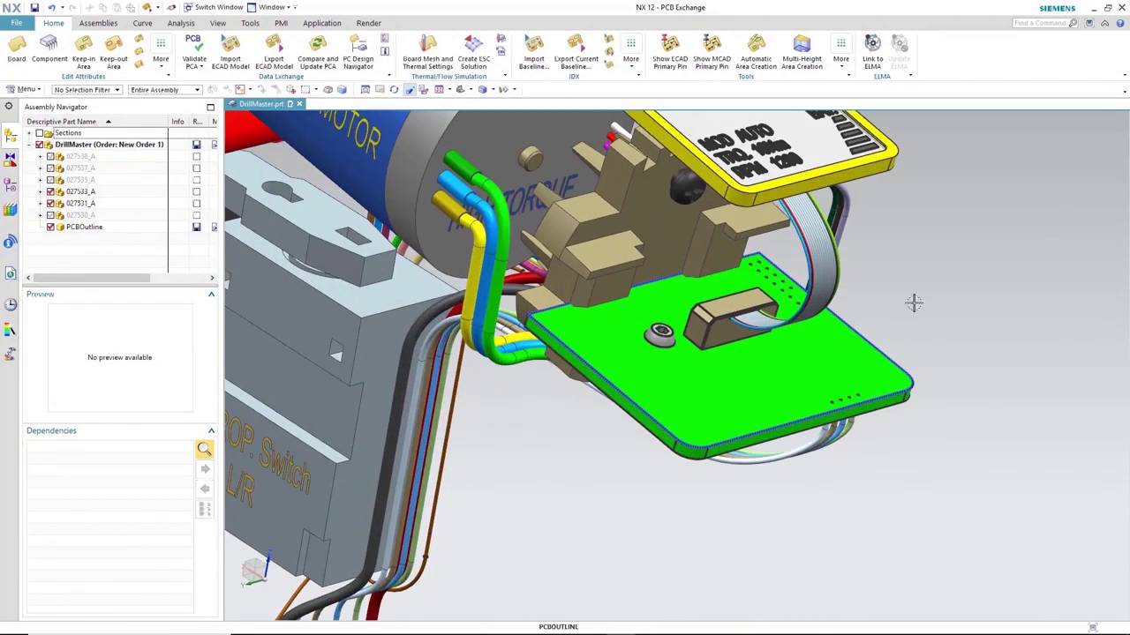
pyautogui.scroll(-2, 637, 393)
pyautogui.scroll(1, 637, 393)
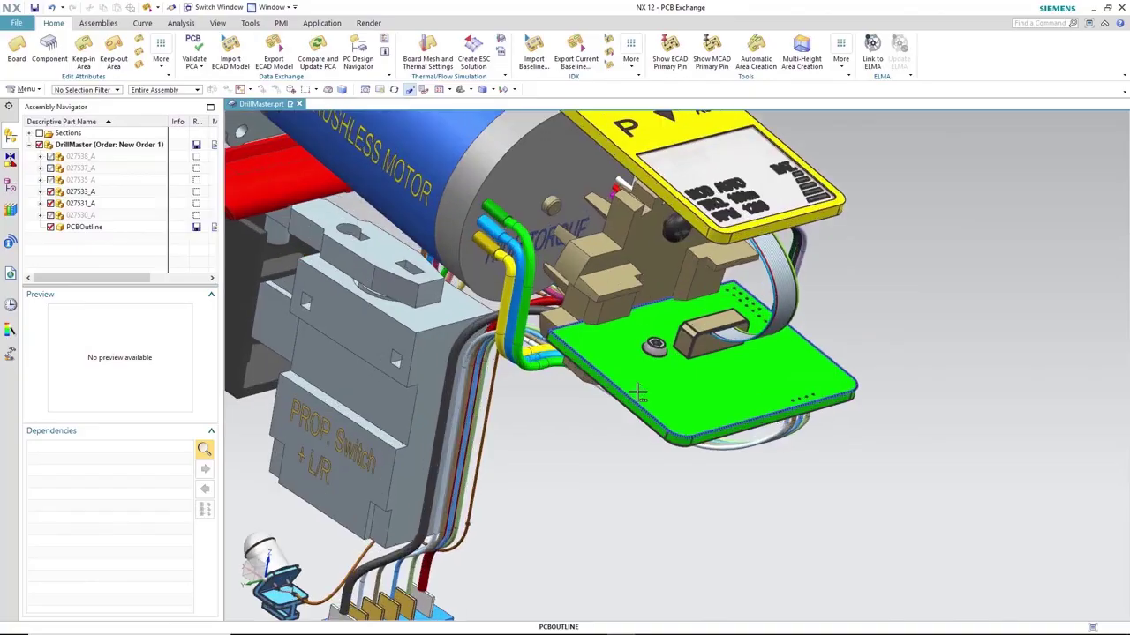
pyautogui.moveTo(638, 395); pyautogui.dragTo(594, 416, button='middle')
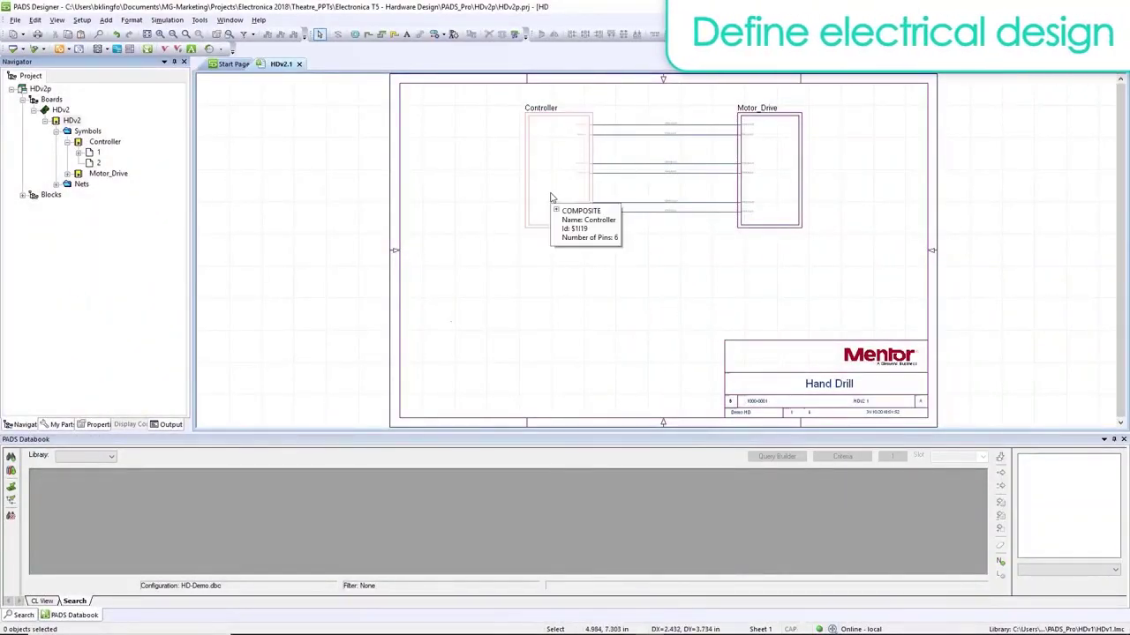
# Open the Controller block's schematic and place the LT1117CST-5#PBF regulator from the ICs library between capacitors C2 and C1
pyautogui.click(550, 198)
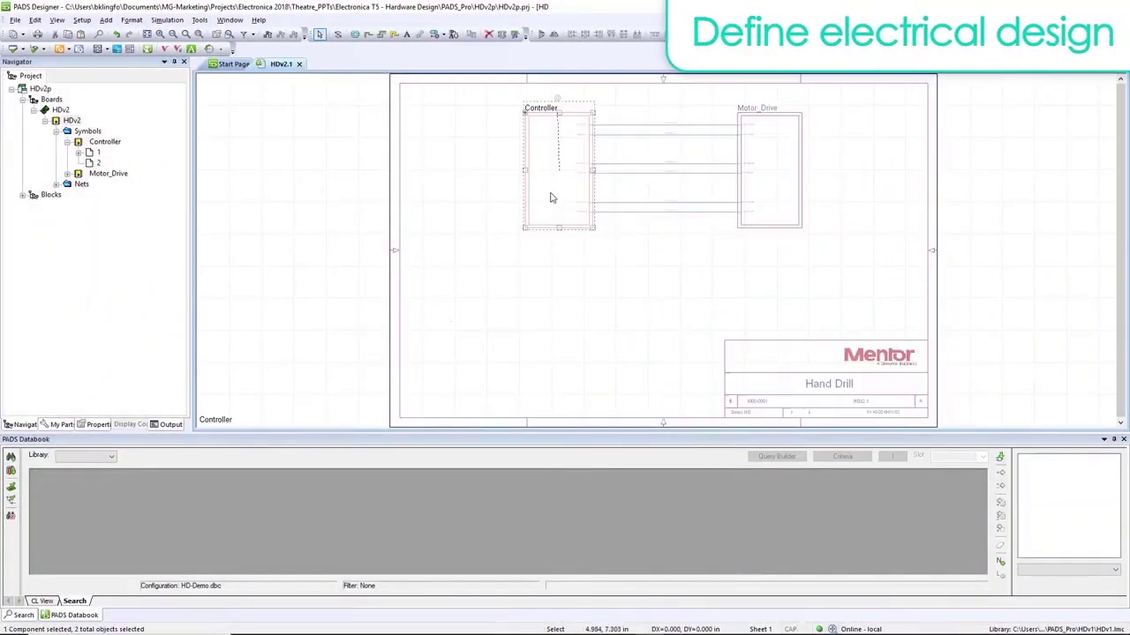
pyautogui.doubleClick(549, 197)
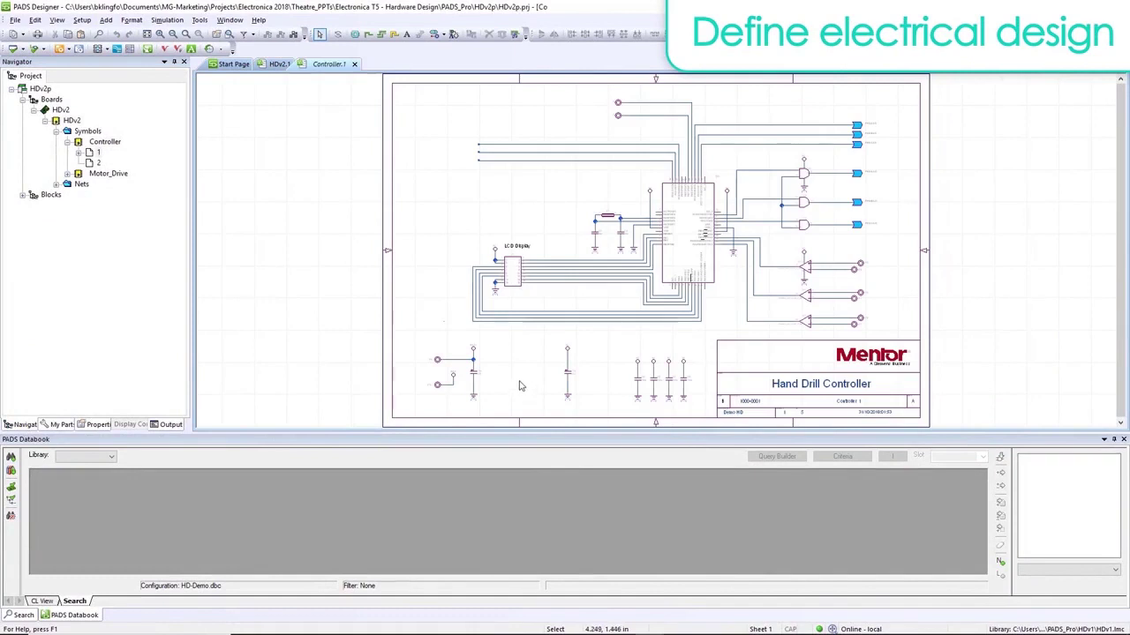
pyautogui.scroll(5, 522, 385)
pyautogui.click(84, 459)
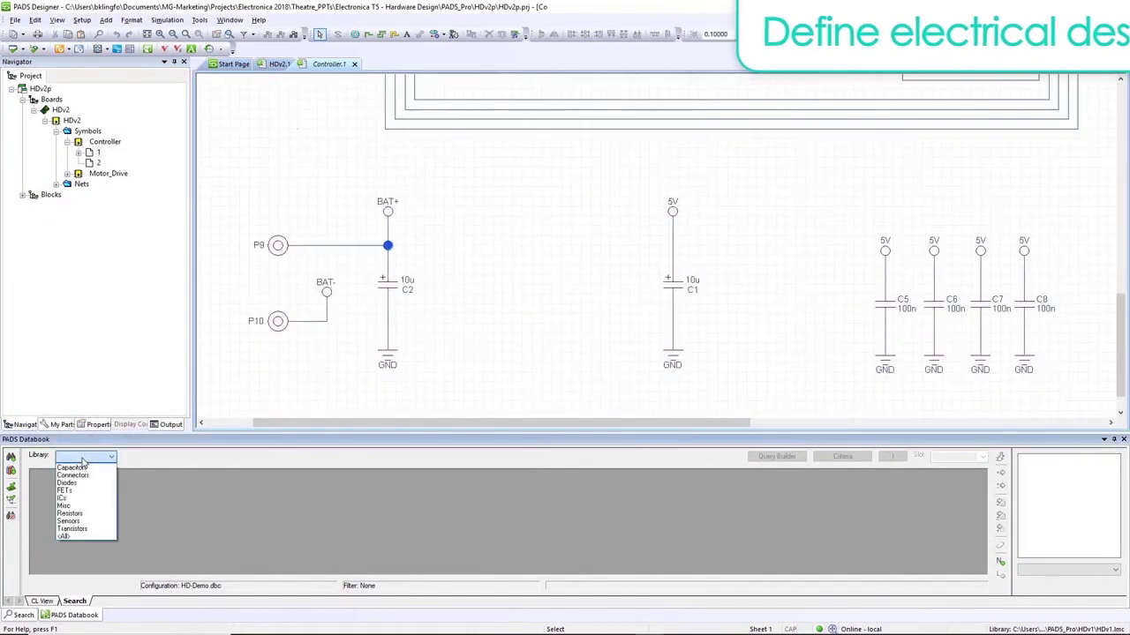
pyautogui.click(113, 496)
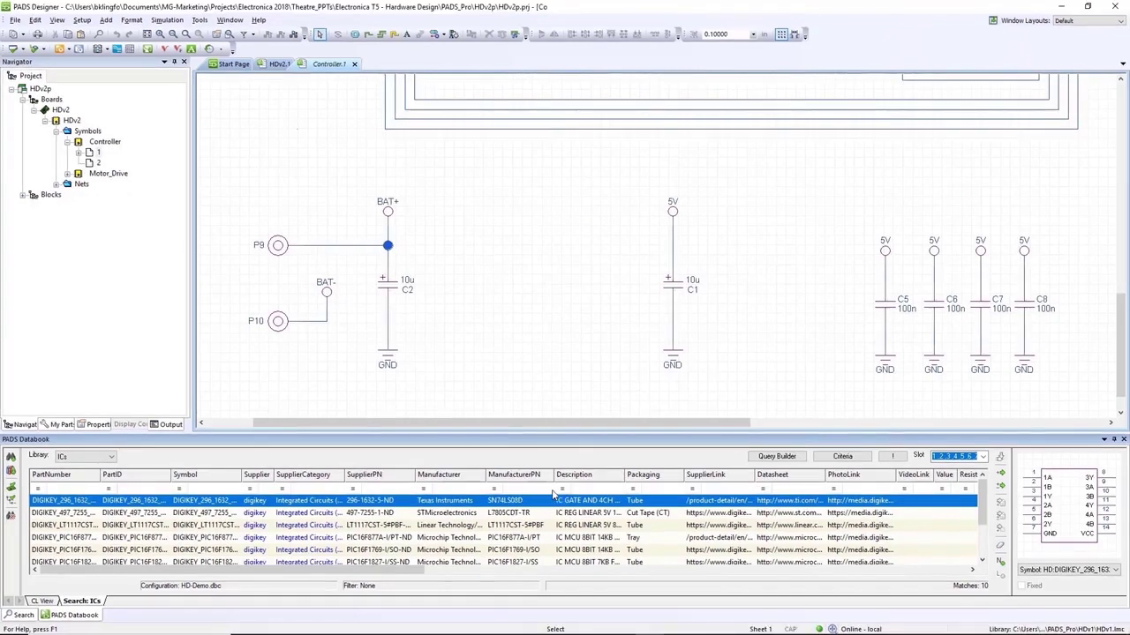
pyautogui.click(551, 490)
pyautogui.click(573, 490)
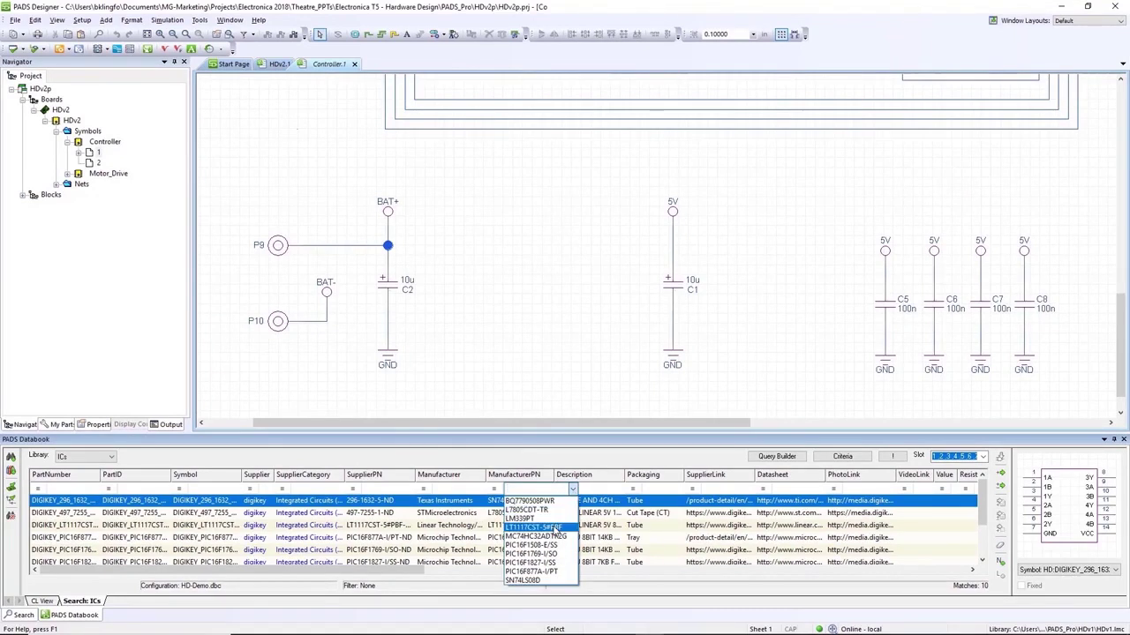
pyautogui.click(556, 528)
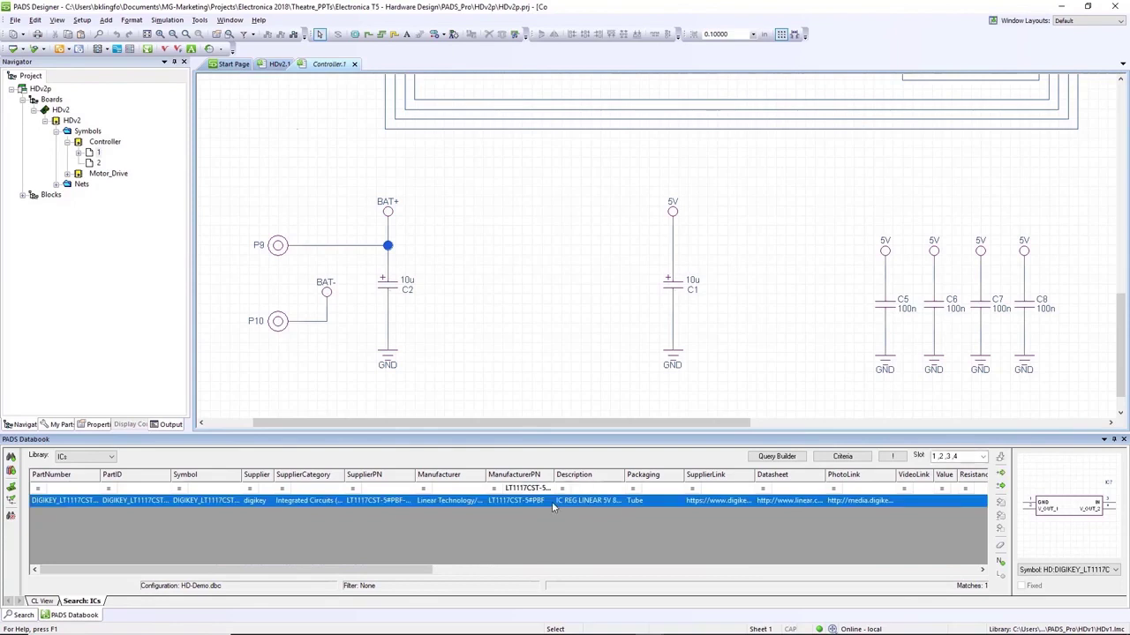
pyautogui.moveTo(1066, 521); pyautogui.dragTo(591, 287)
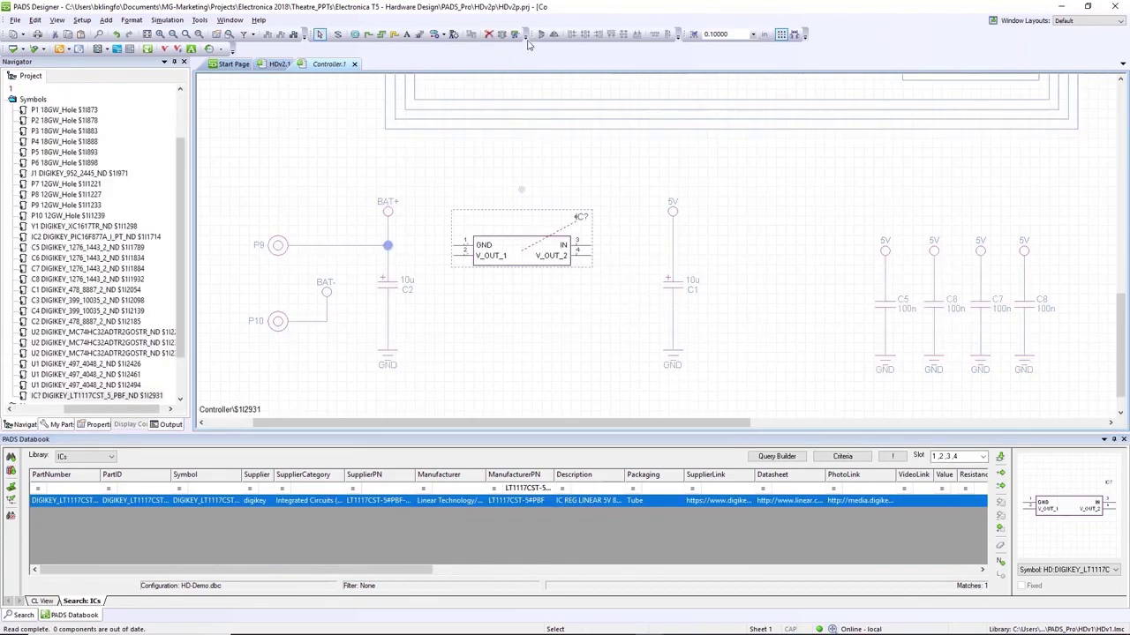
# Wire the regulator's IN pin to the BAT+ net and its joined V_OUT_2 and V_OUT_1 pins to the 5V net
pyautogui.click(368, 34)
pyautogui.moveTo(513, 256); pyautogui.dragTo(427, 256)
pyautogui.moveTo(649, 266)
pyautogui.mouseDown()
pyautogui.moveTo(658, 290)
pyautogui.moveTo(585, 295)
pyautogui.moveTo(494, 290)
pyautogui.moveTo(500, 267)
pyautogui.mouseUp()
pyautogui.click(499, 268)
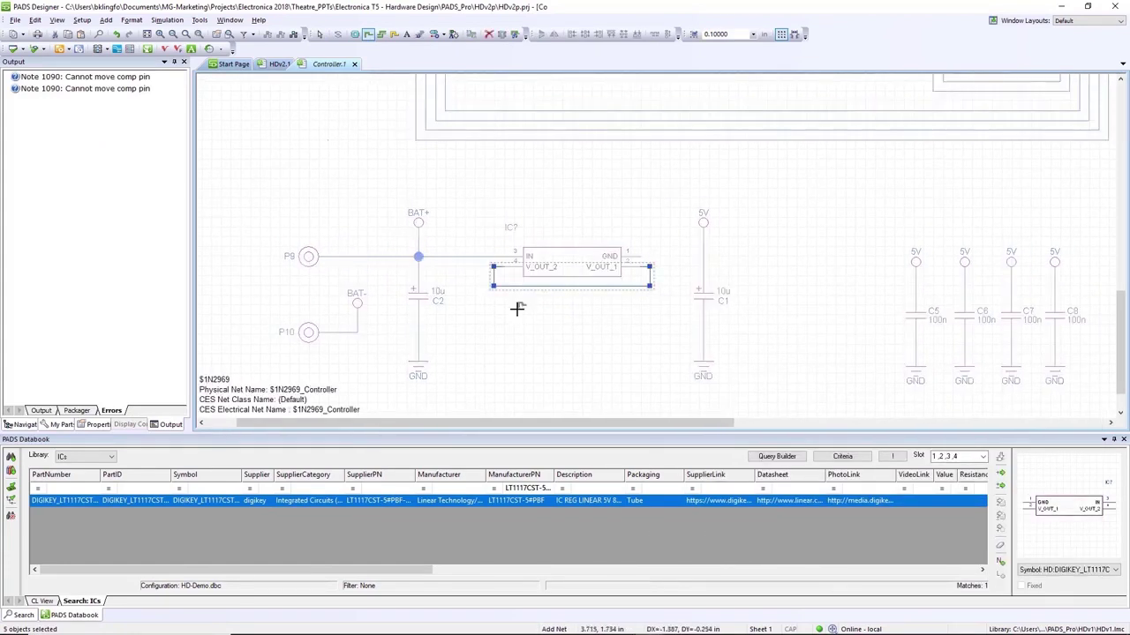
pyautogui.click(649, 266)
pyautogui.click(703, 265)
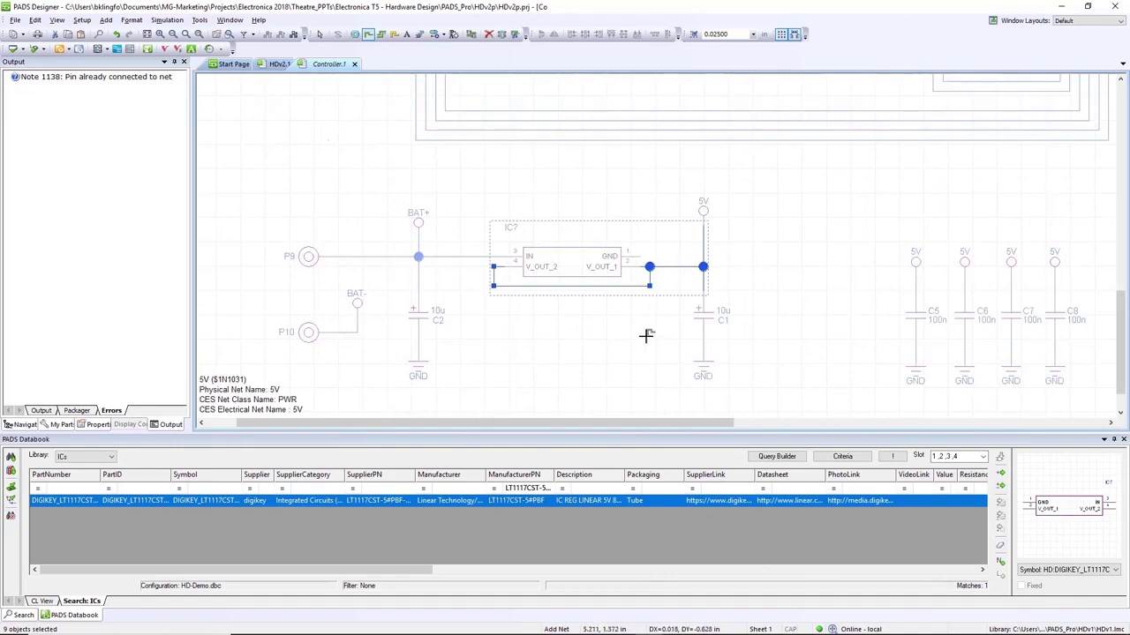
pyautogui.press('Escape')
# Filter the Resistors library by value 4700 and place the 4.7K resistor below the regulator
pyautogui.click(85, 456)
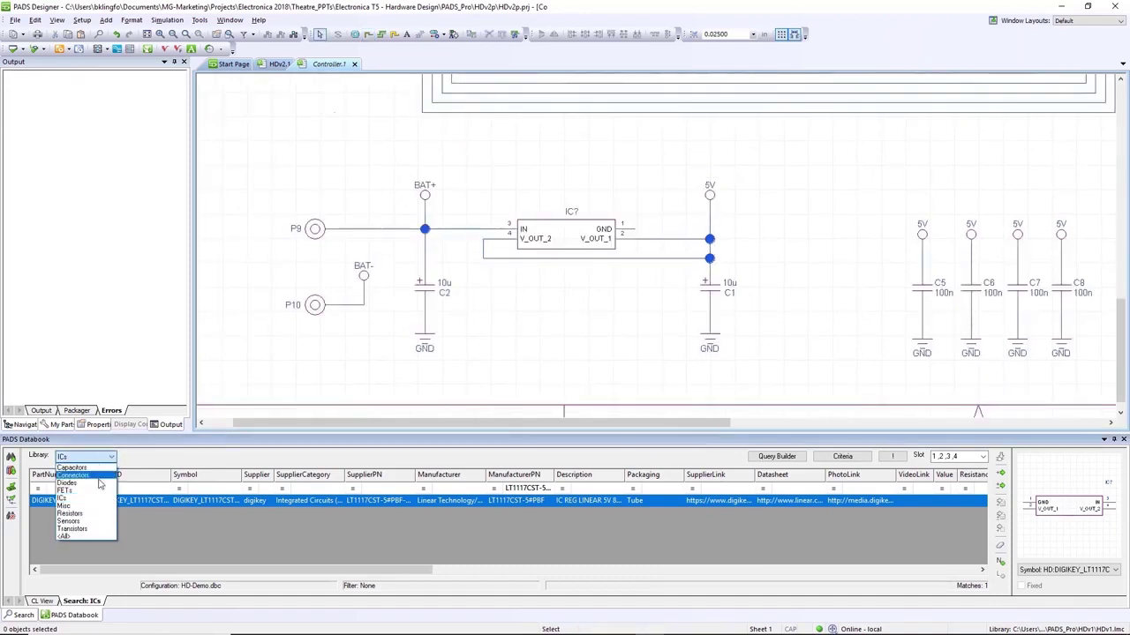
pyautogui.click(71, 514)
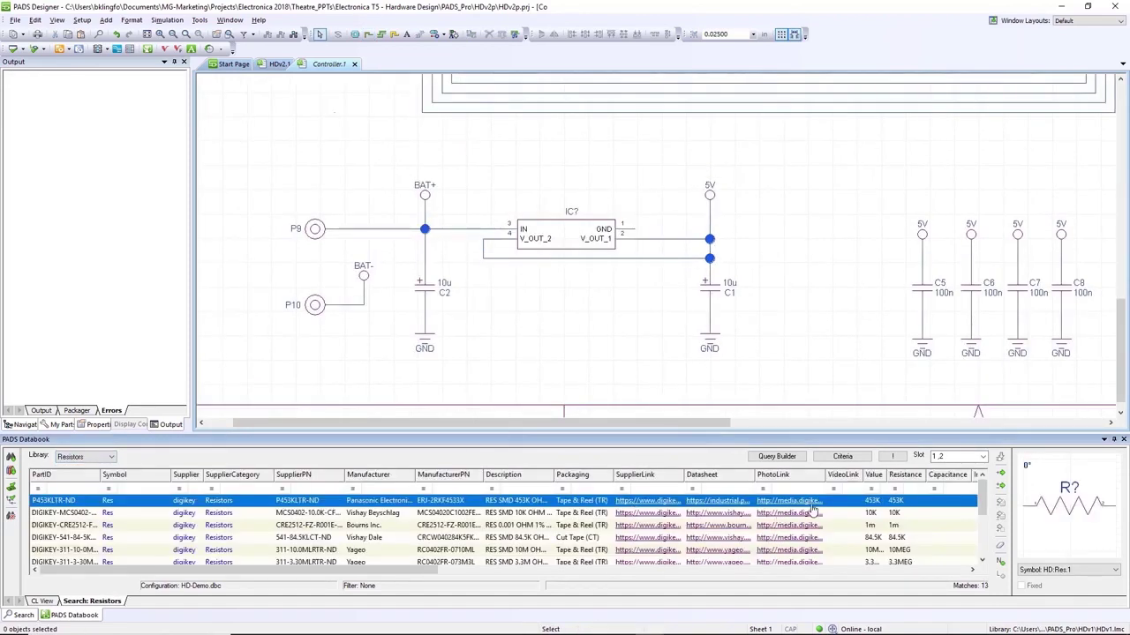
pyautogui.moveTo(887, 477); pyautogui.dragTo(914, 477)
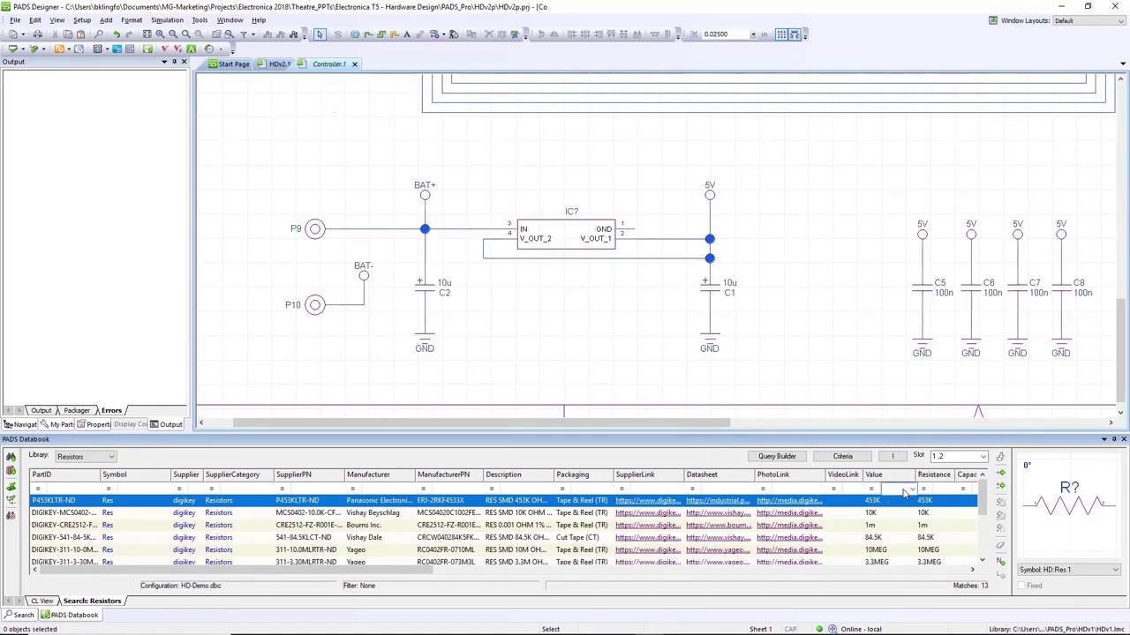
pyautogui.click(903, 491)
pyautogui.write('4700')
pyautogui.press('Return')
pyautogui.click(834, 504)
pyautogui.moveTo(1040, 512); pyautogui.dragTo(524, 289)
# Filter the resistors by value 22000, place the 22K resistor near C1, and align the 4.7K resistor with it
pyautogui.click(904, 490)
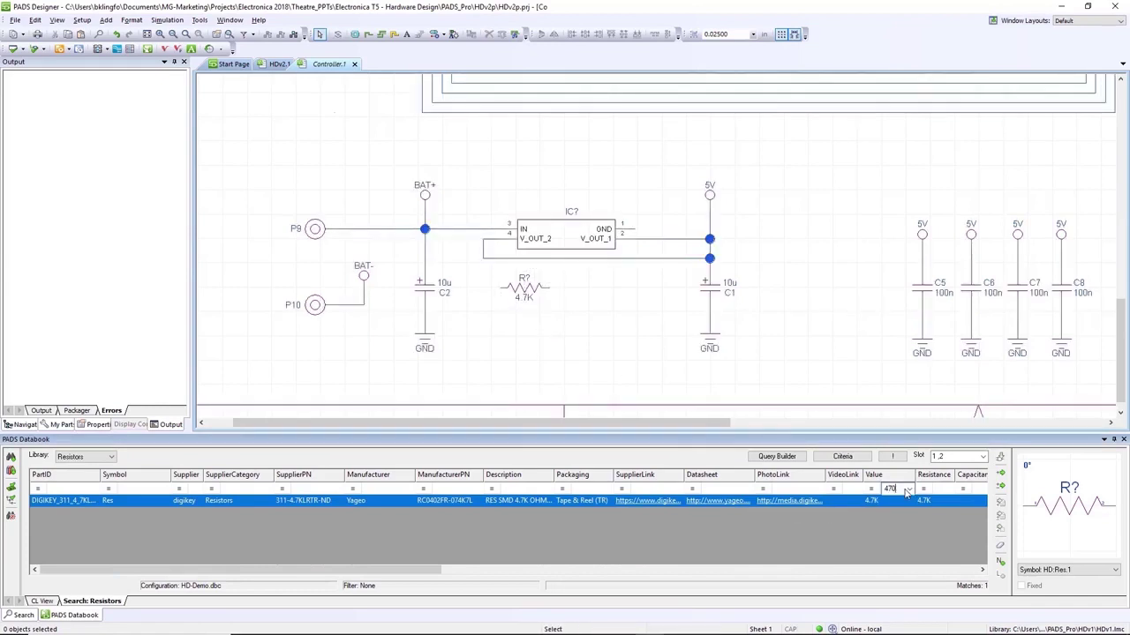
pyautogui.write('22000')
pyautogui.press('Return')
pyautogui.moveTo(767, 434); pyautogui.dragTo(646, 319)
pyautogui.moveTo(521, 290); pyautogui.dragTo(526, 321)
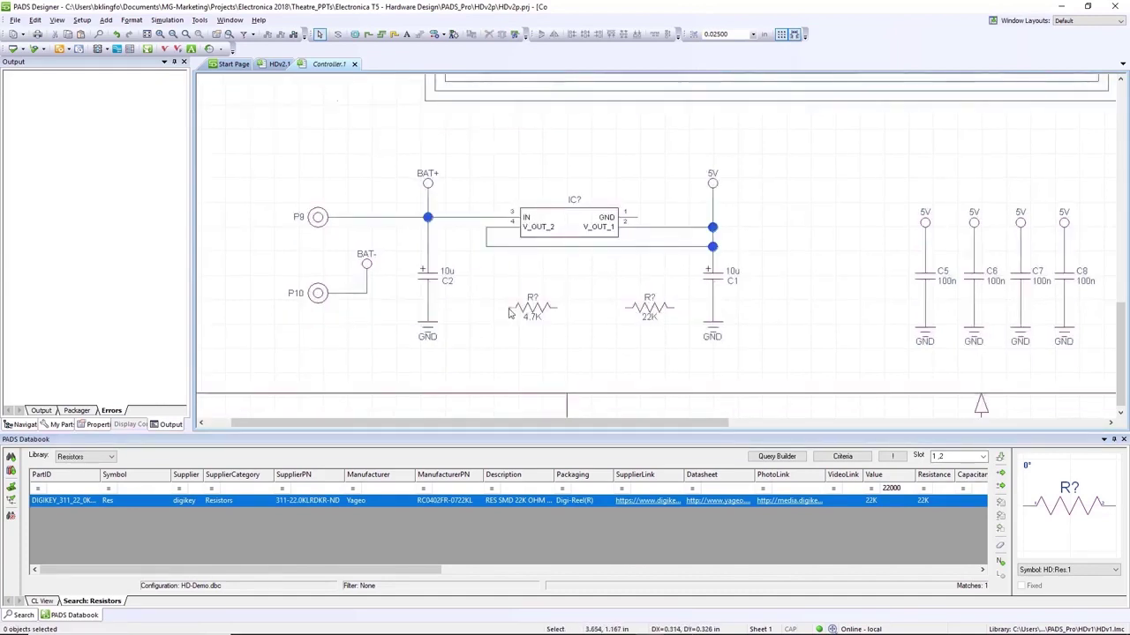
# Wire the 4.7K and 22K resistors in series from the regulator output to C1's ground, tying the regulator's GND pin between them
pyautogui.moveTo(516, 307); pyautogui.dragTo(487, 246)
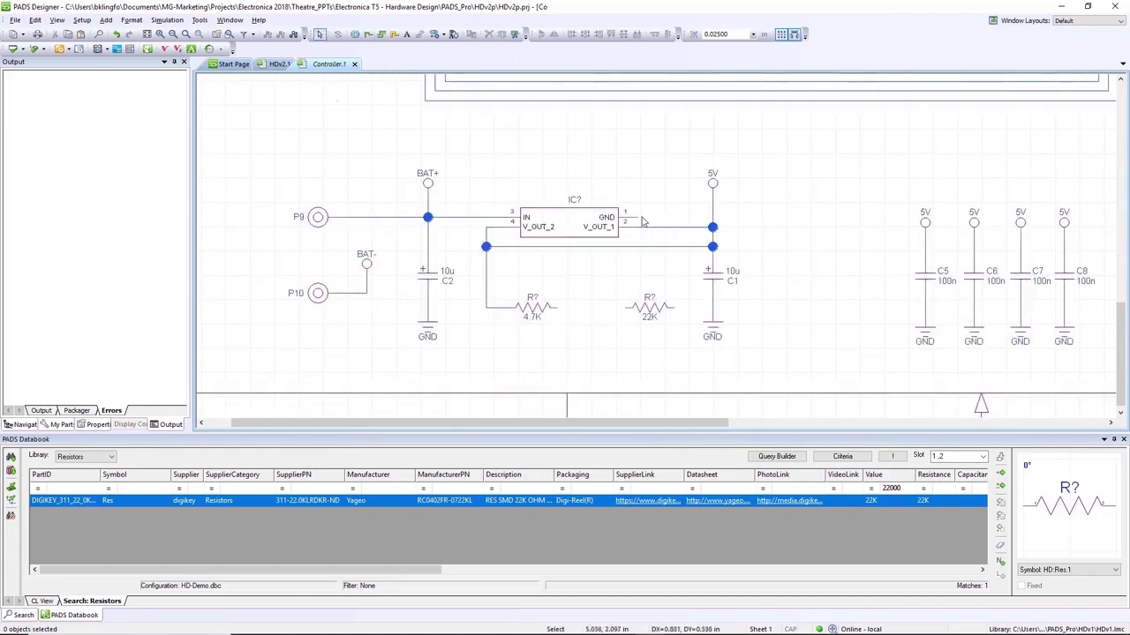
pyautogui.moveTo(638, 217); pyautogui.dragTo(641, 289)
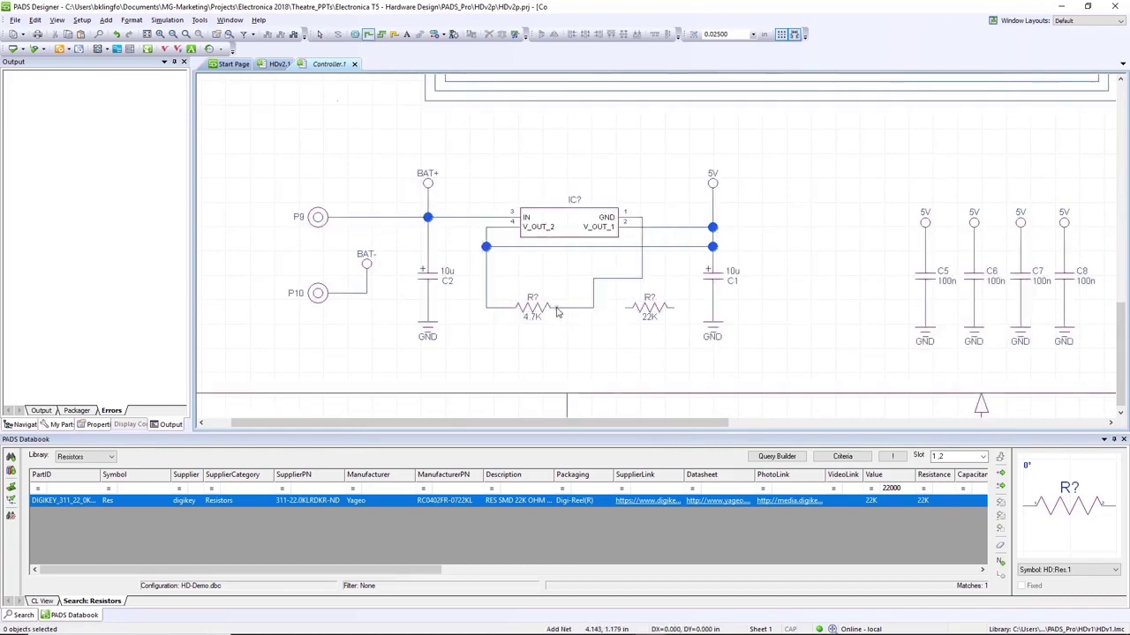
pyautogui.moveTo(576, 308); pyautogui.dragTo(557, 308)
pyautogui.moveTo(625, 308); pyautogui.dragTo(593, 308)
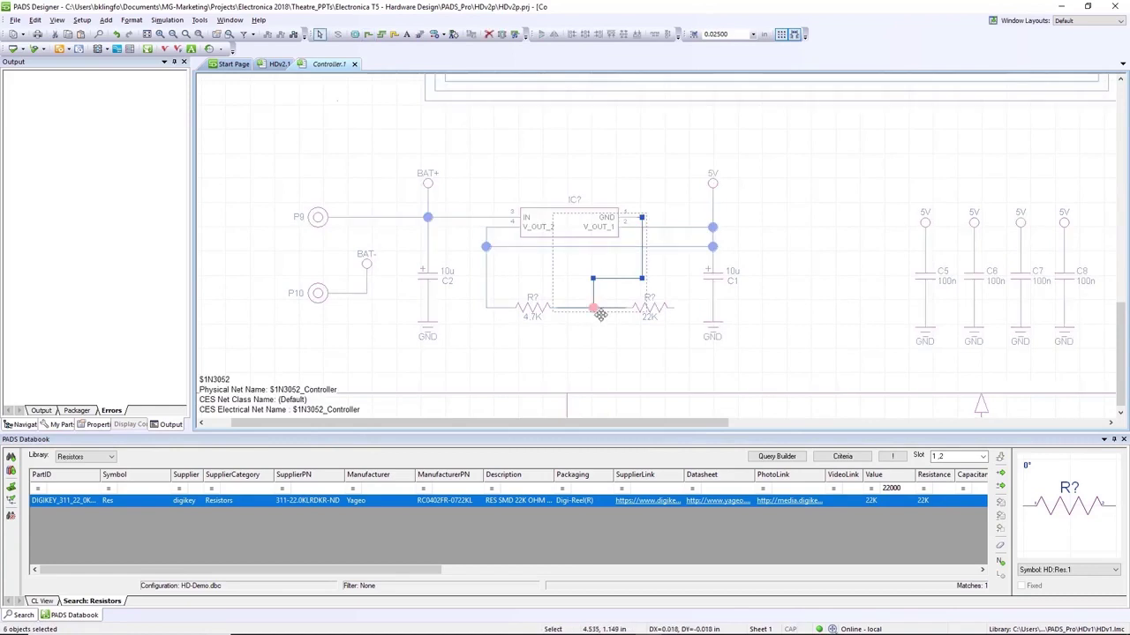
pyautogui.moveTo(674, 308); pyautogui.dragTo(712, 308)
pyautogui.click(681, 328)
pyautogui.click(146, 35)
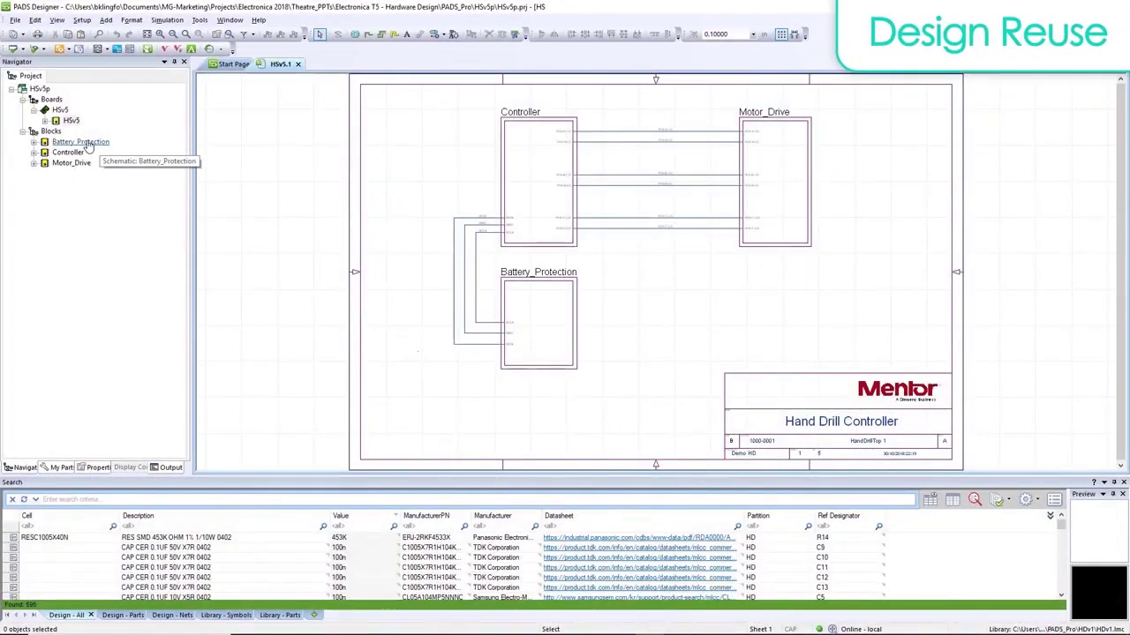
# Review the Battery_Protection schematic in the HSv5p project and copy that block from the project's blocks
pyautogui.doubleClick(525, 338)
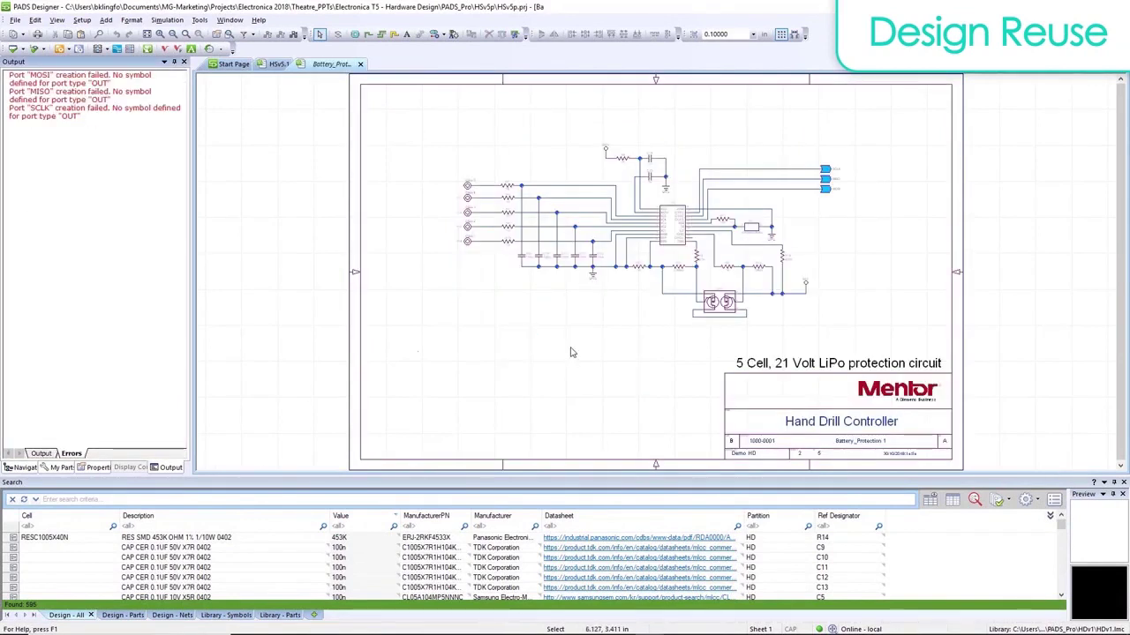
pyautogui.click(360, 63)
pyautogui.click(24, 467)
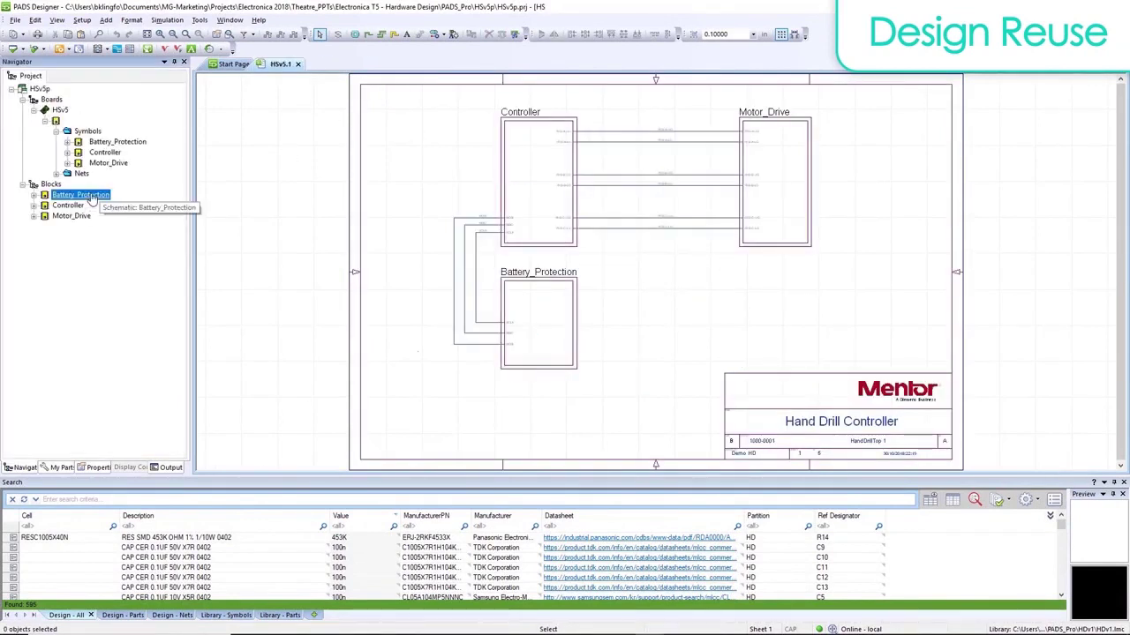
pyautogui.rightClick(87, 195)
pyautogui.click(121, 311)
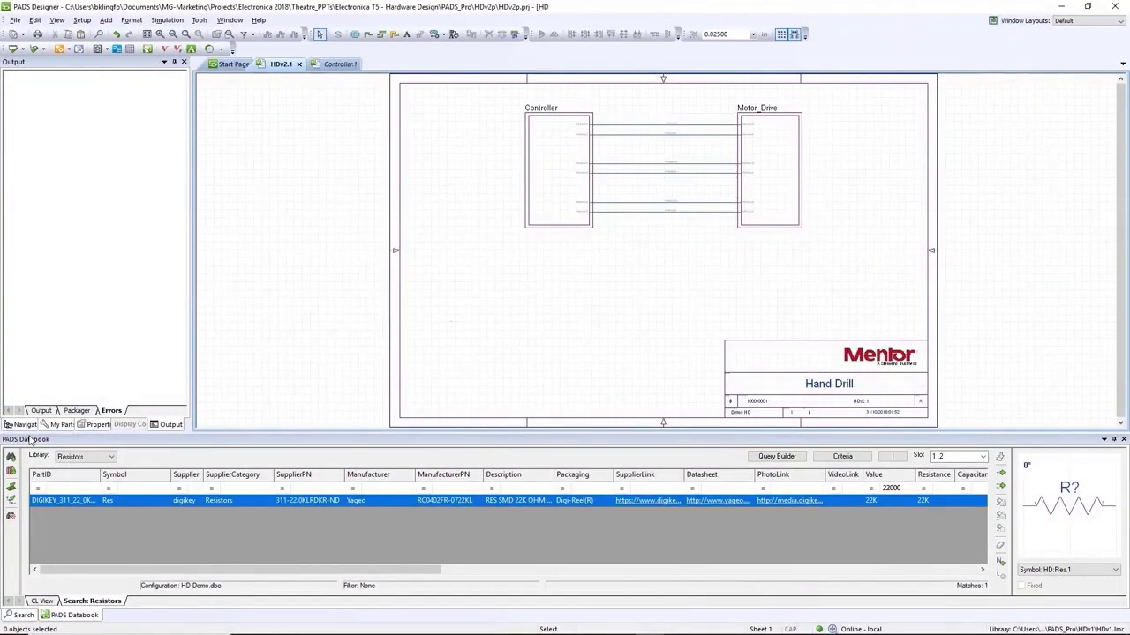
# Paste the copied block into the HDv2p project's blocks and place the Battery_Protection symbol beside the Controller block
pyautogui.click(25, 424)
pyautogui.rightClick(50, 153)
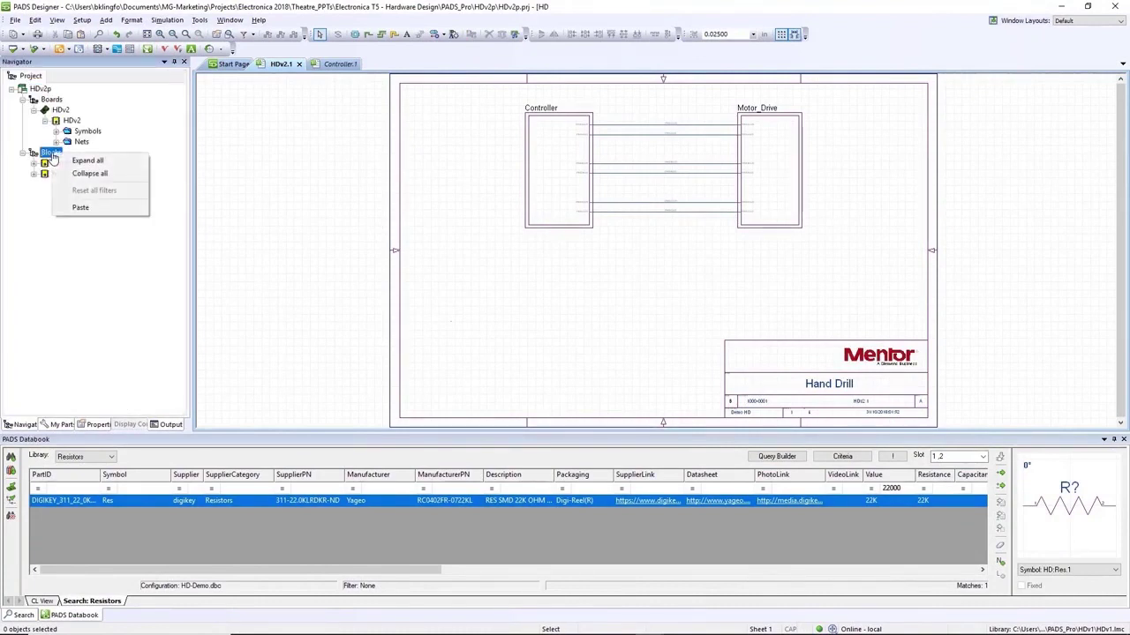
pyautogui.click(84, 210)
pyautogui.click(34, 164)
pyautogui.click(45, 174)
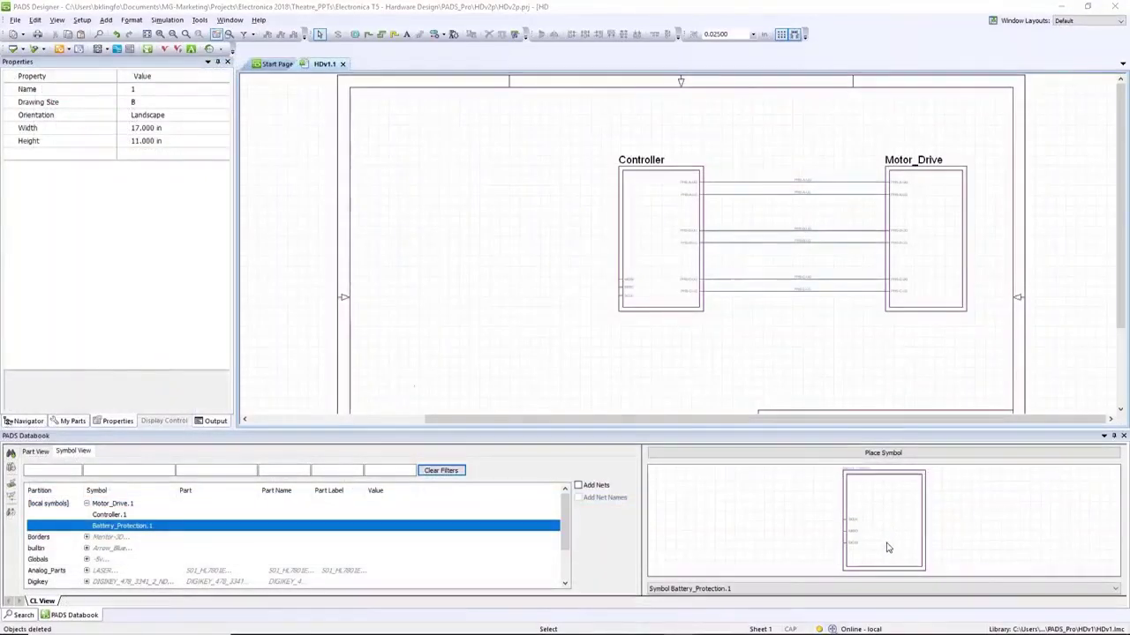
pyautogui.moveTo(885, 542); pyautogui.dragTo(411, 269)
pyautogui.click(650, 239)
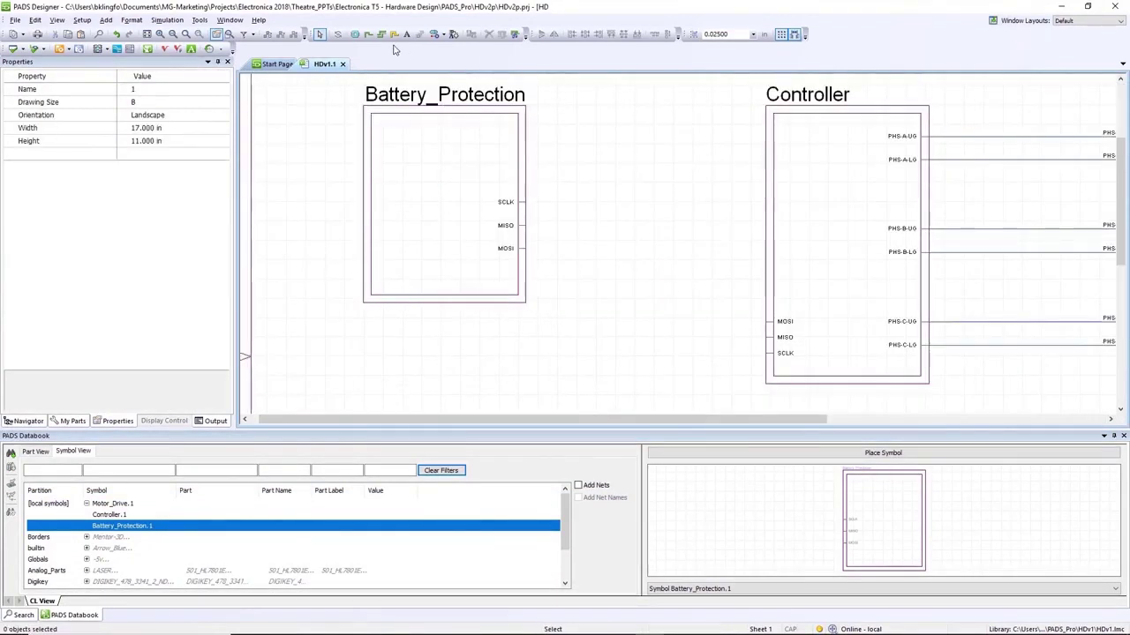
# Connect the SCLK, MISO and MOSI pins of Battery_Protection to the matching Controller pins with a multi-net connection
pyautogui.click(381, 33)
pyautogui.moveTo(534, 193); pyautogui.dragTo(514, 264)
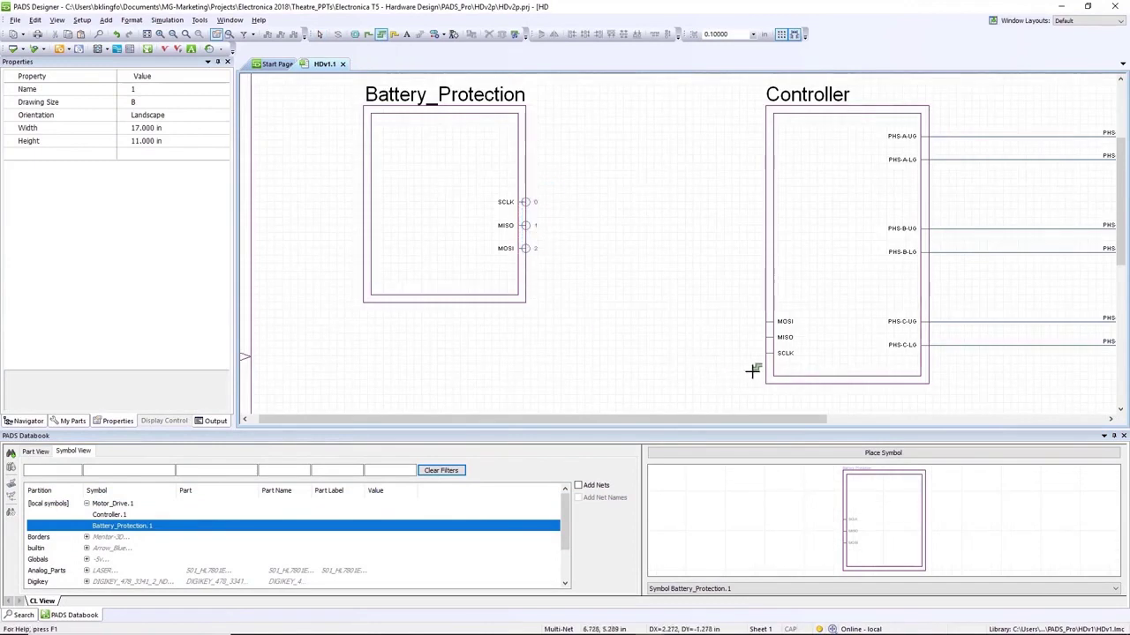
pyautogui.moveTo(751, 371); pyautogui.dragTo(770, 312)
pyautogui.press('Escape')
pyautogui.moveTo(751, 270); pyautogui.dragTo(647, 284)
pyautogui.click(711, 284)
# Propagate the Battery_Protection block's pin names to its connected nets
pyautogui.rightClick(460, 248)
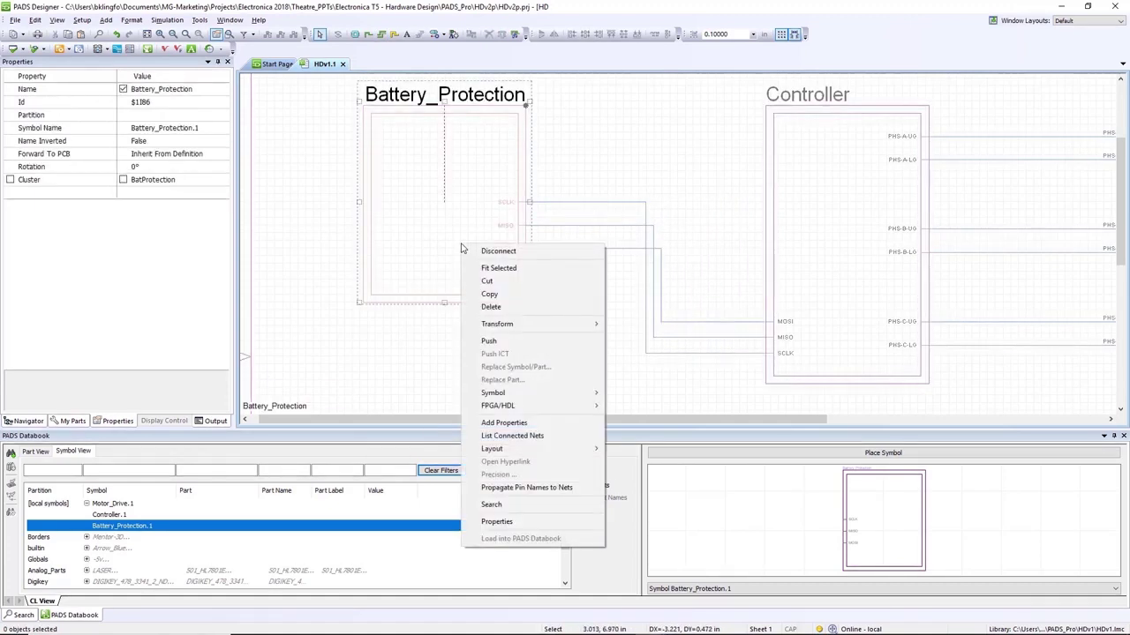
pyautogui.click(526, 488)
pyautogui.click(605, 278)
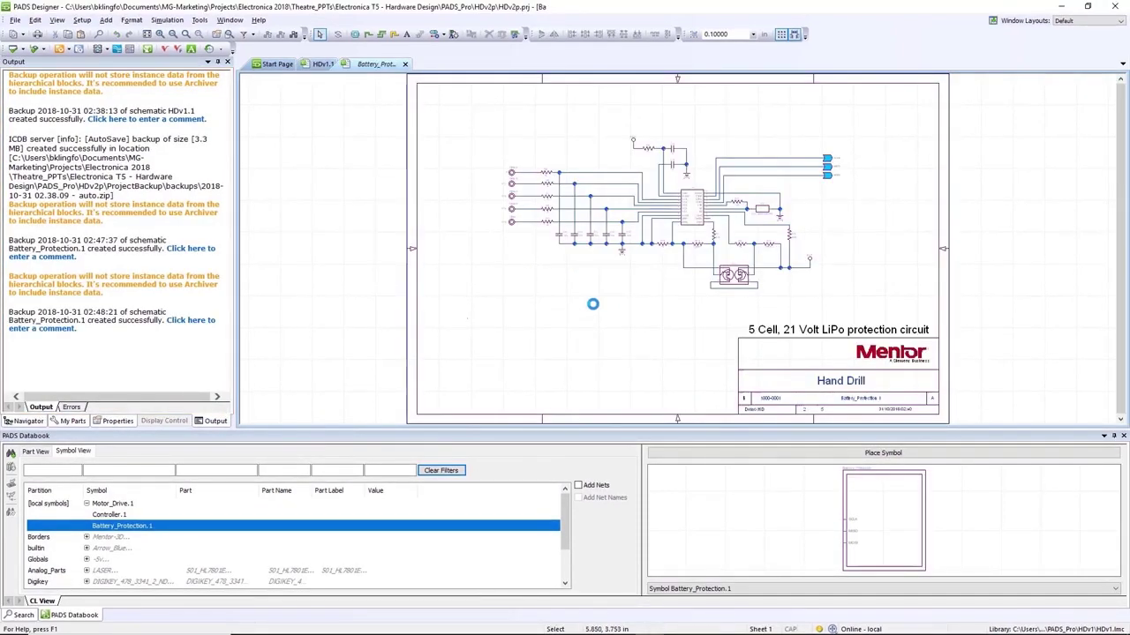
# Return to the top-level HDv1.1 sheet and review the Controller and Motor_Drive blocks
pyautogui.click(326, 66)
pyautogui.doubleClick(593, 202)
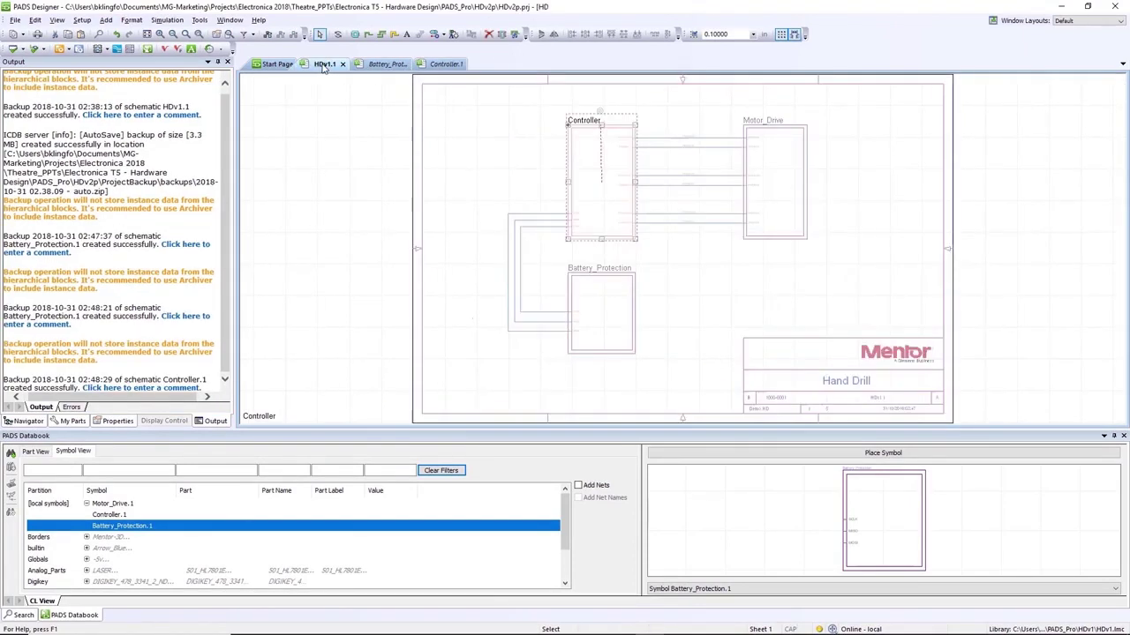
pyautogui.click(774, 202)
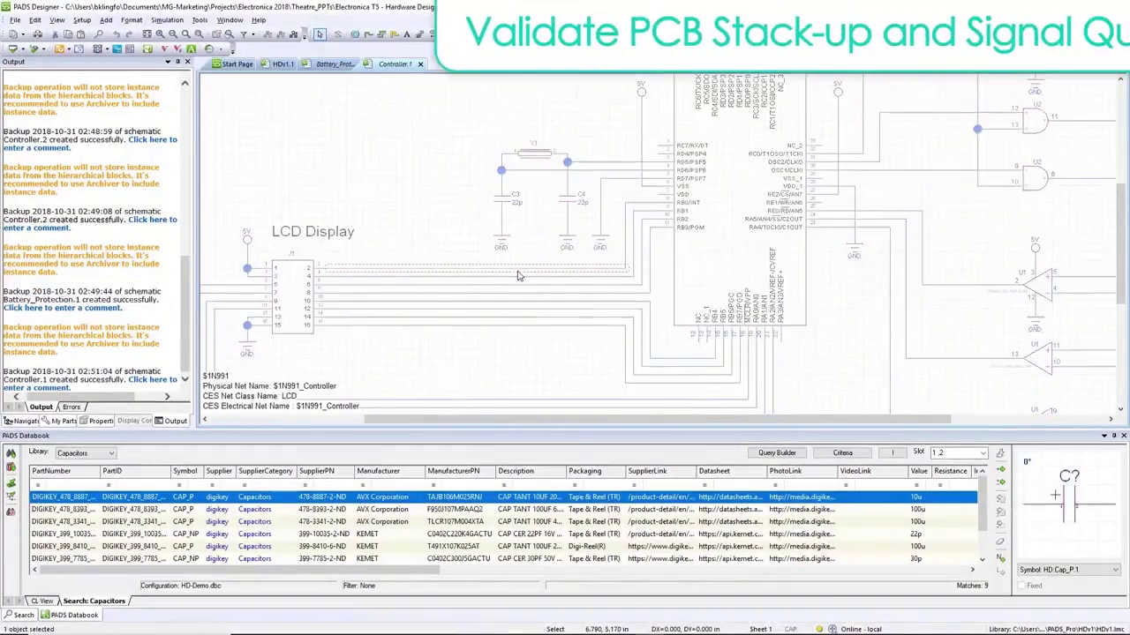
# Open the $1N991 net from the LCD Display connector in HyperLynx LineSim and bring up its digital oscilloscope
pyautogui.rightClick(519, 275)
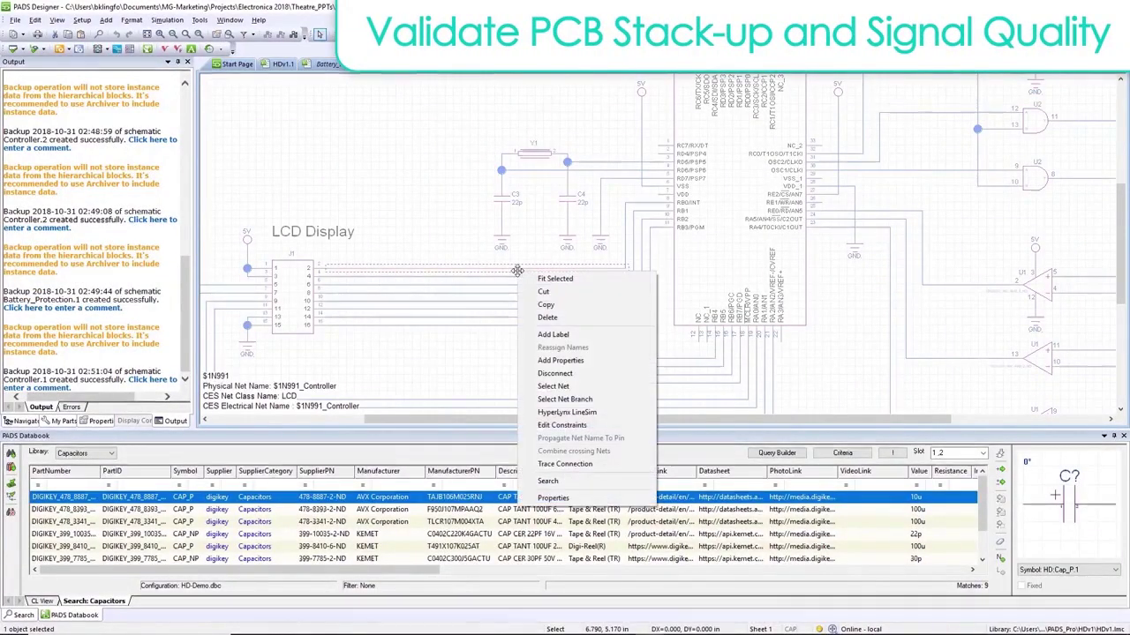
pyautogui.click(565, 413)
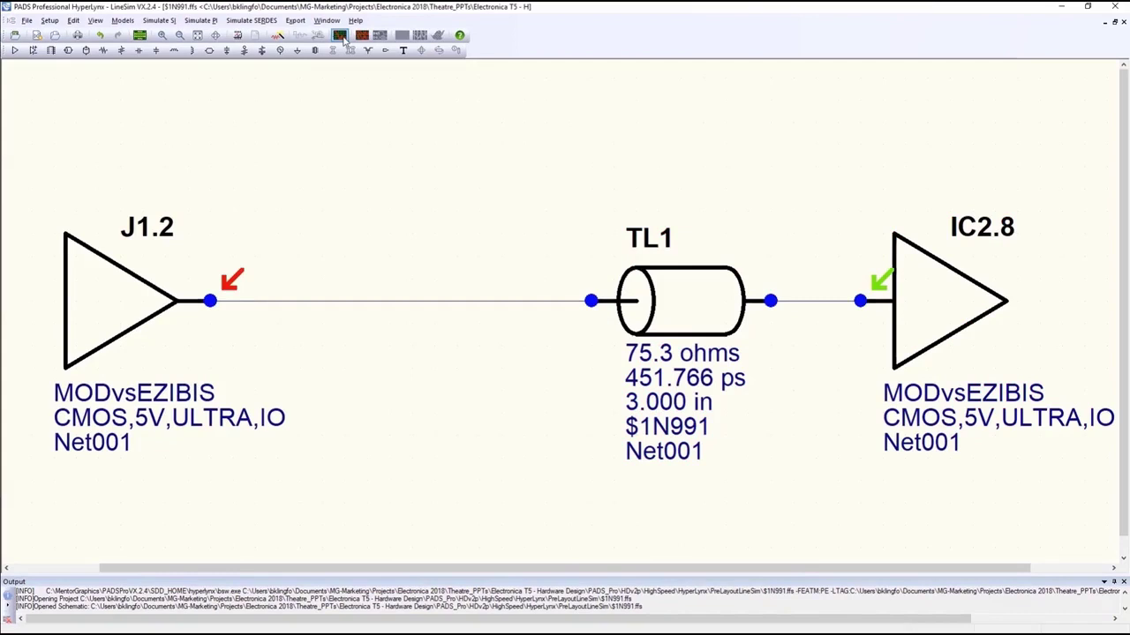
pyautogui.click(339, 36)
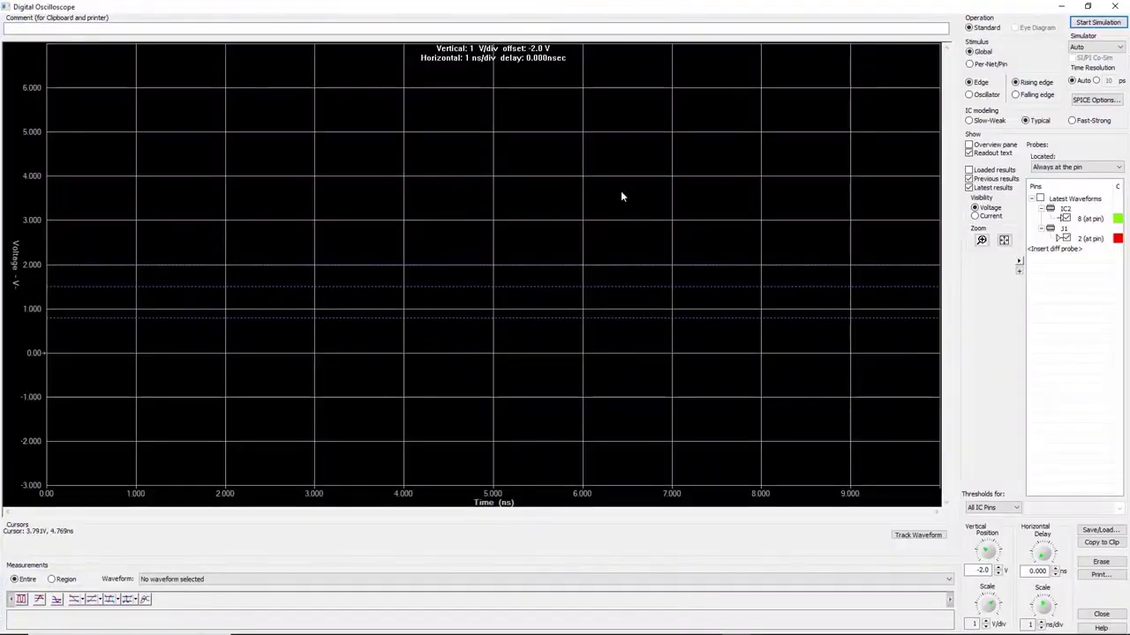
# Simulate the net with an oscillator stimulus at 32 MHz and close the oscilloscope
pyautogui.moveTo(1043, 78); pyautogui.dragTo(1020, 80)
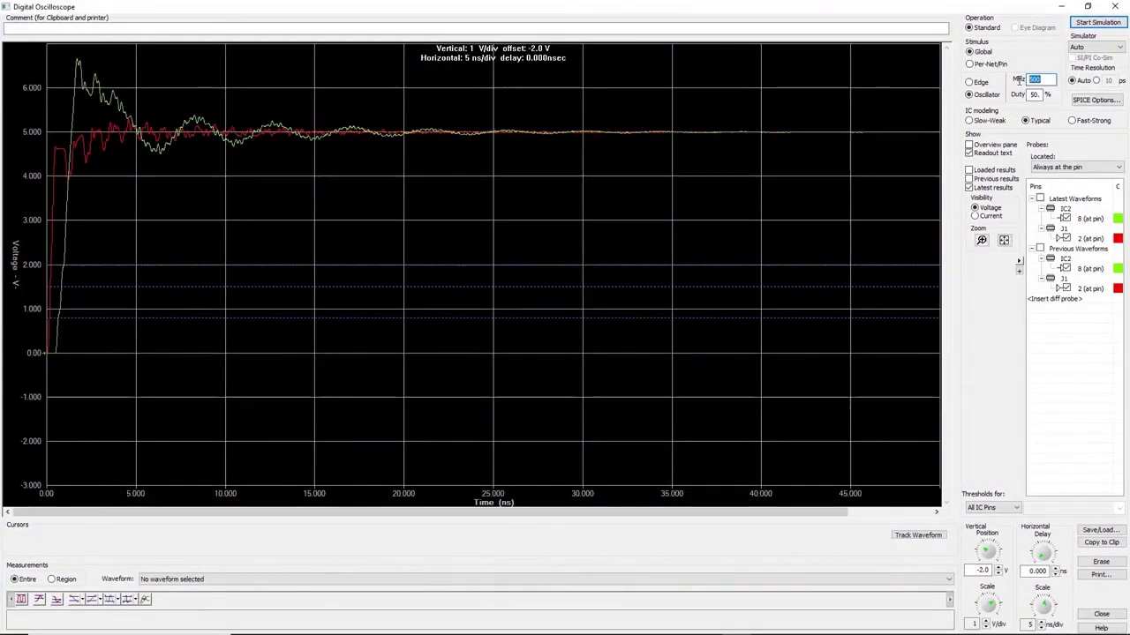
pyautogui.write('32')
pyautogui.press('Return')
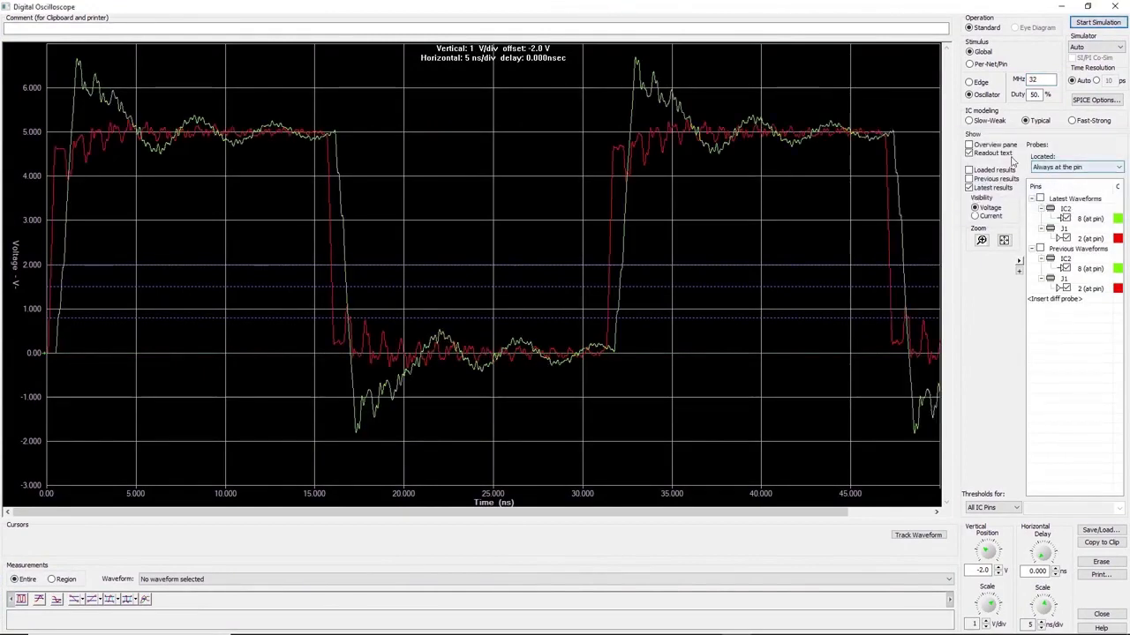
pyautogui.click(1117, 9)
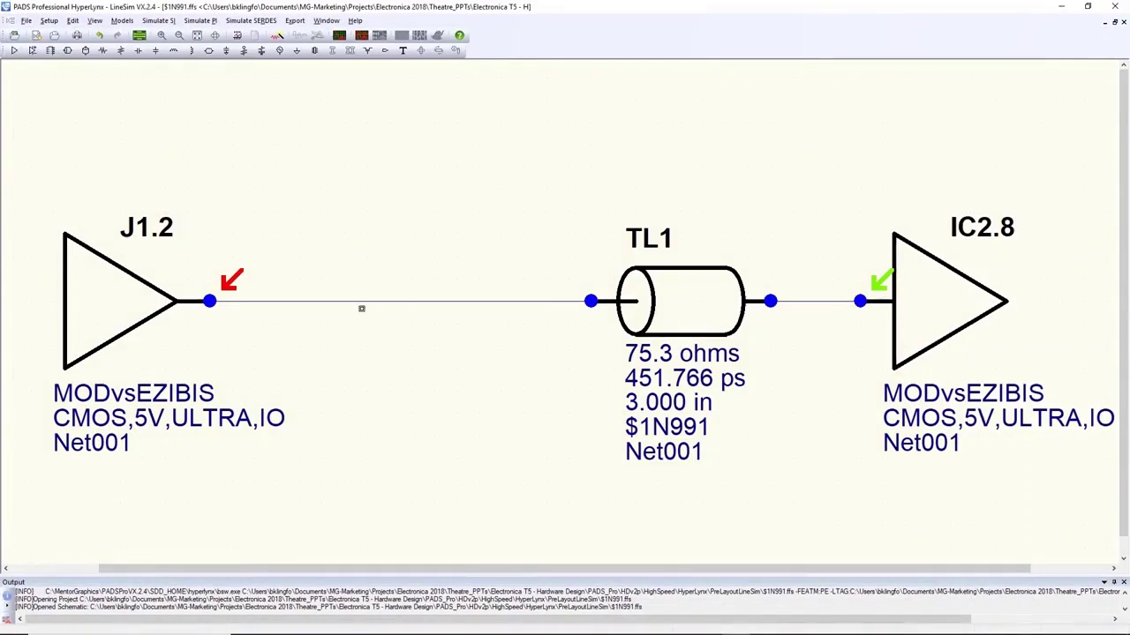
# Delete the connection between J1.2 and TL1 and insert a series resistor wired between them
pyautogui.press('Delete')
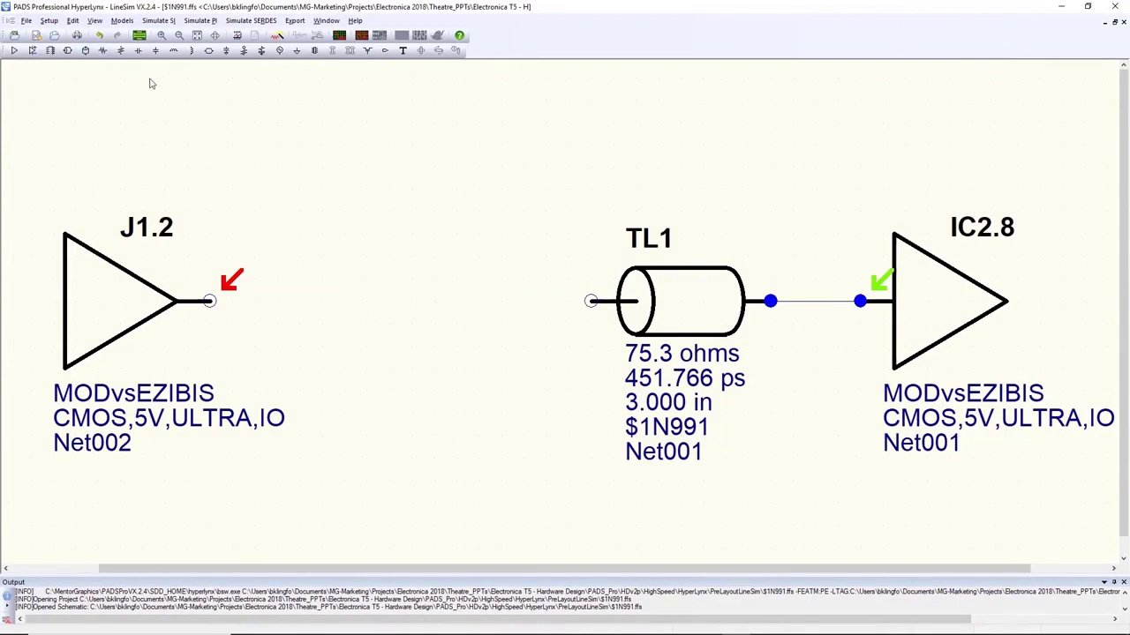
pyautogui.click(102, 50)
pyautogui.click(307, 303)
pyautogui.moveTo(307, 303); pyautogui.dragTo(413, 303)
pyautogui.click(338, 139)
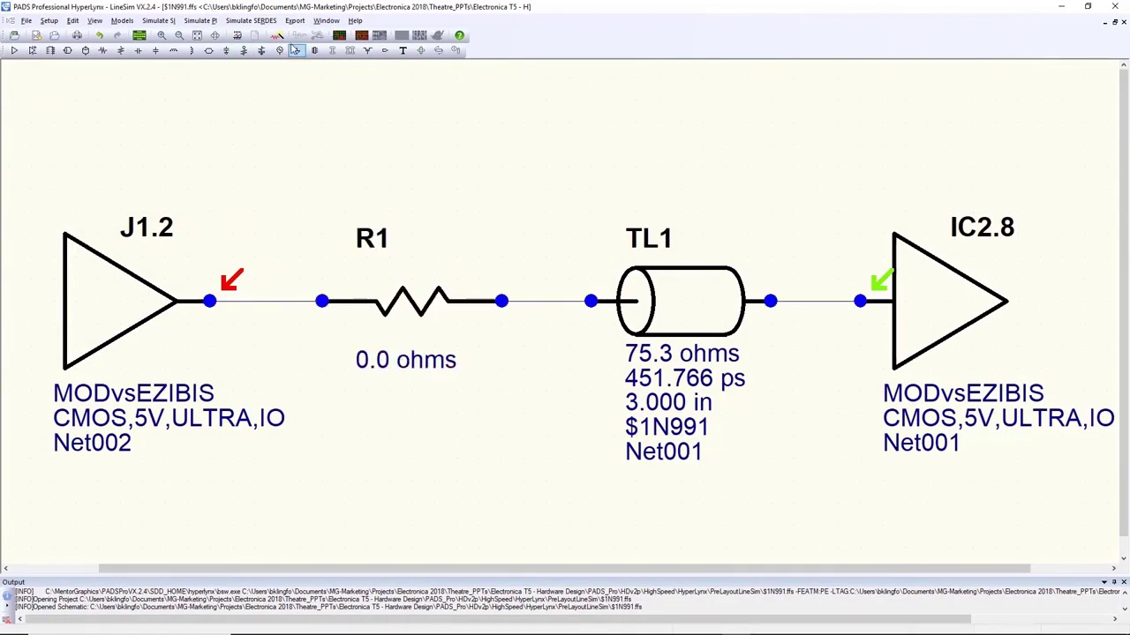
# Run the Terminator Wizard on pin J1.2 and apply the suggested 43.0 ohms to resistor R1
pyautogui.click(276, 35)
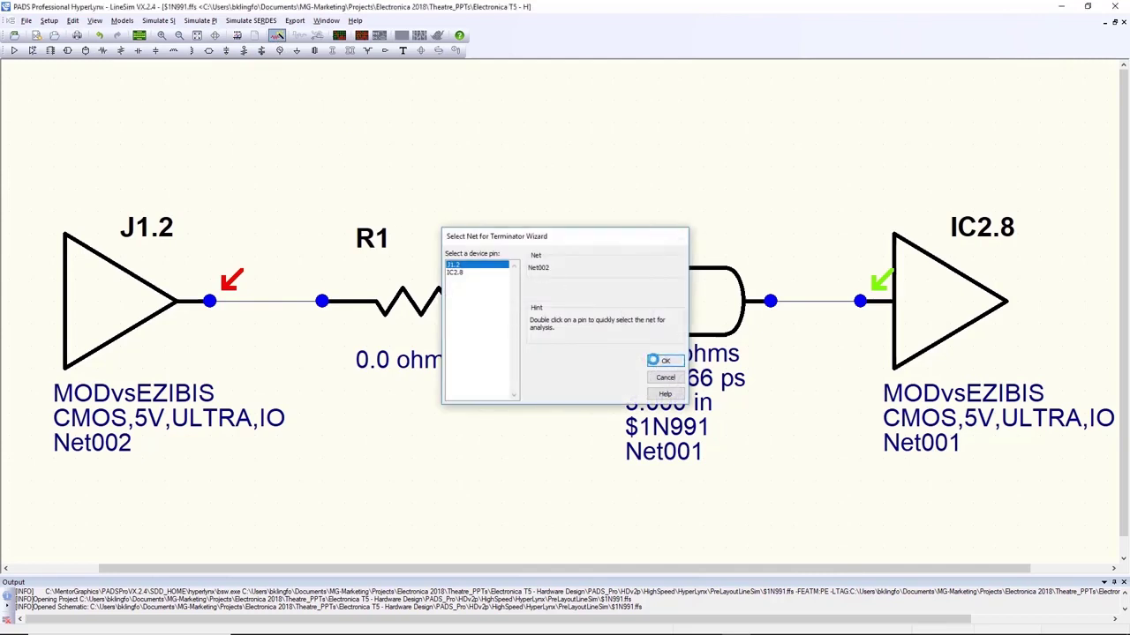
pyautogui.click(664, 361)
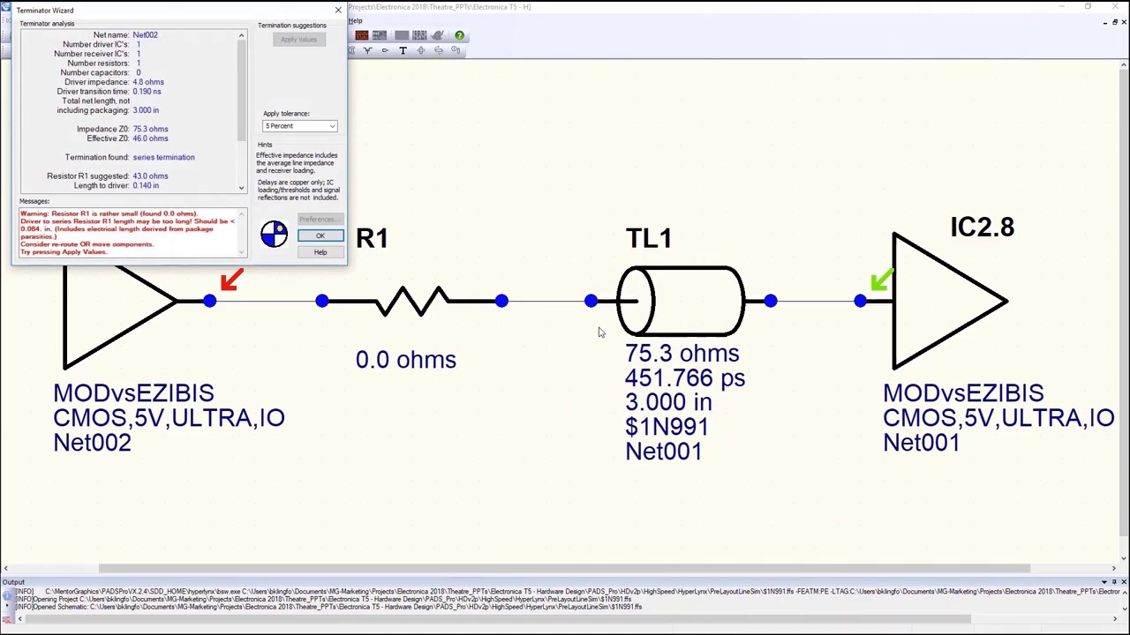
pyautogui.click(300, 40)
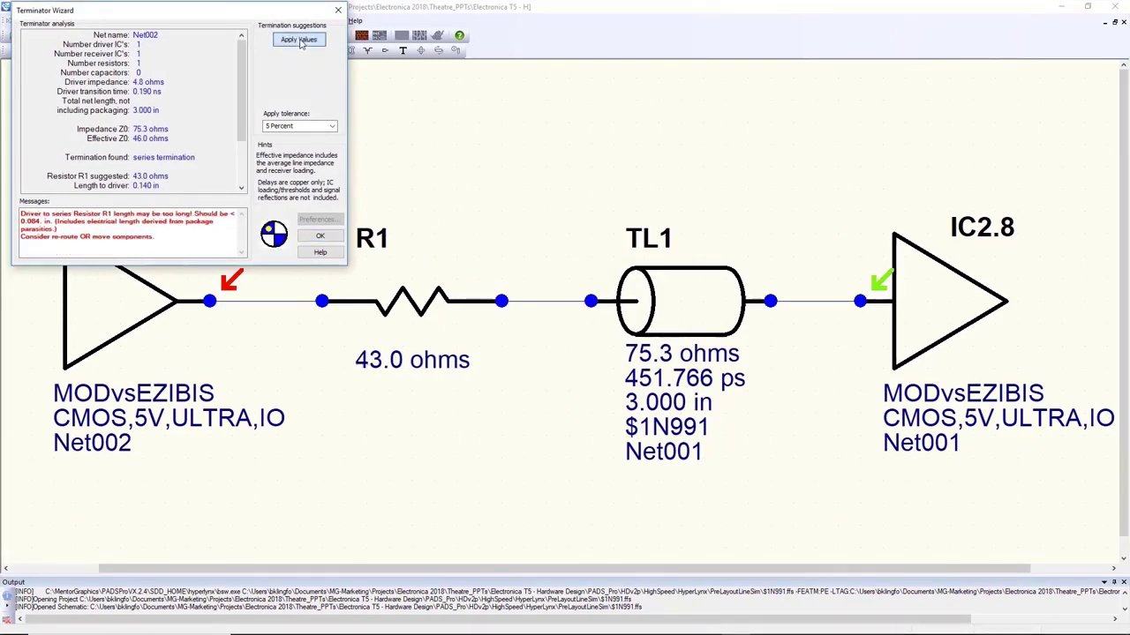
pyautogui.click(320, 235)
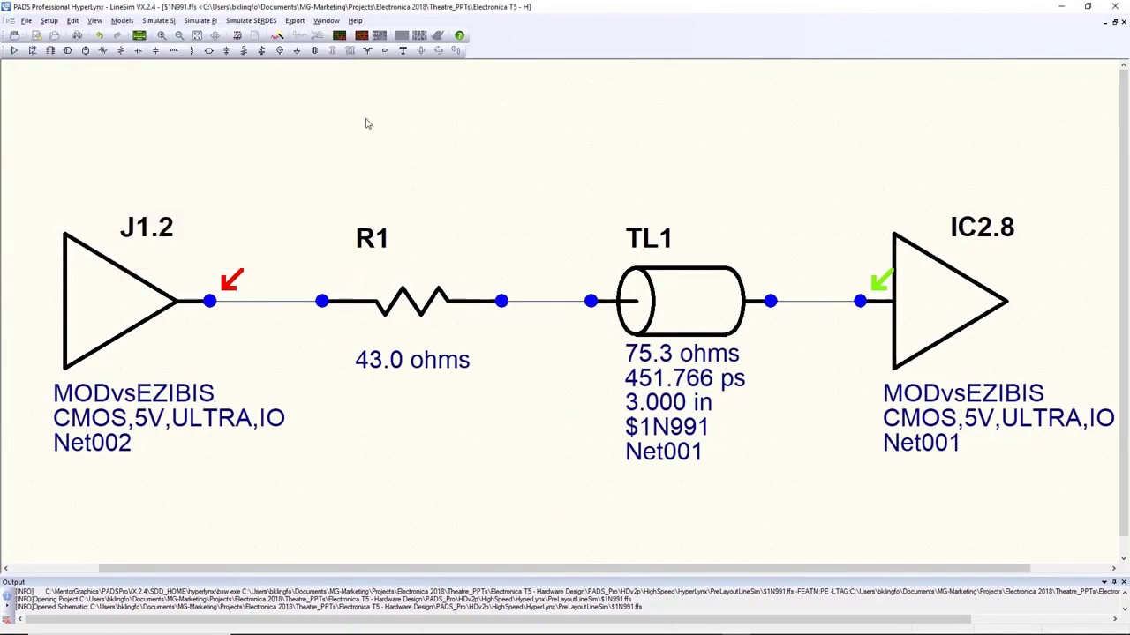
# Simulate the series-terminated net in the digital oscilloscope and review the waveforms
pyautogui.click(339, 36)
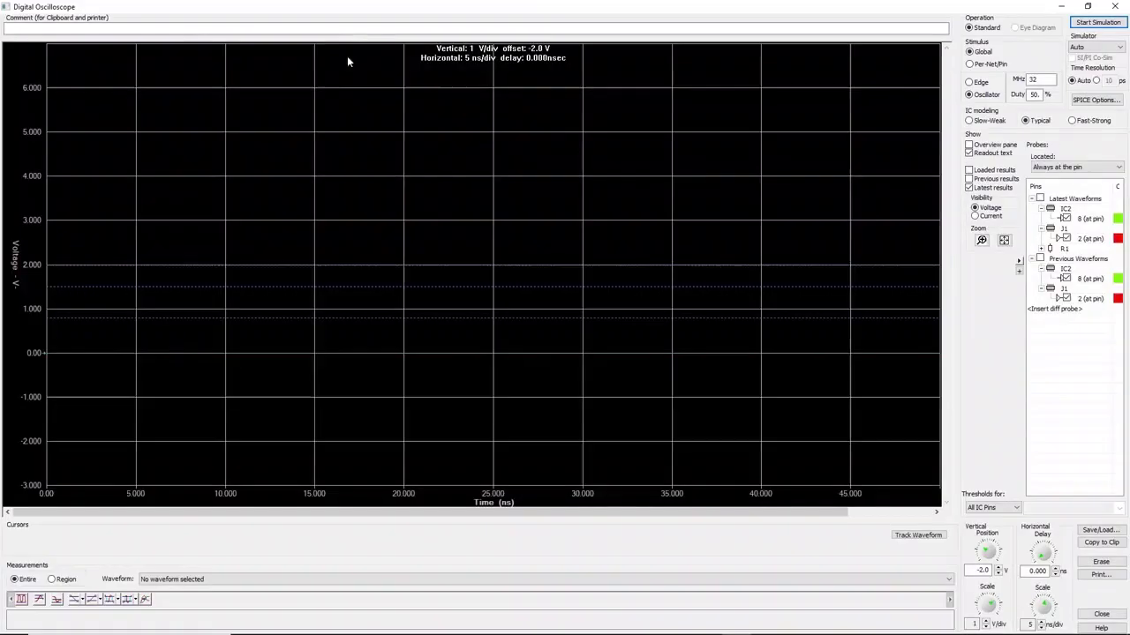
pyautogui.click(1108, 23)
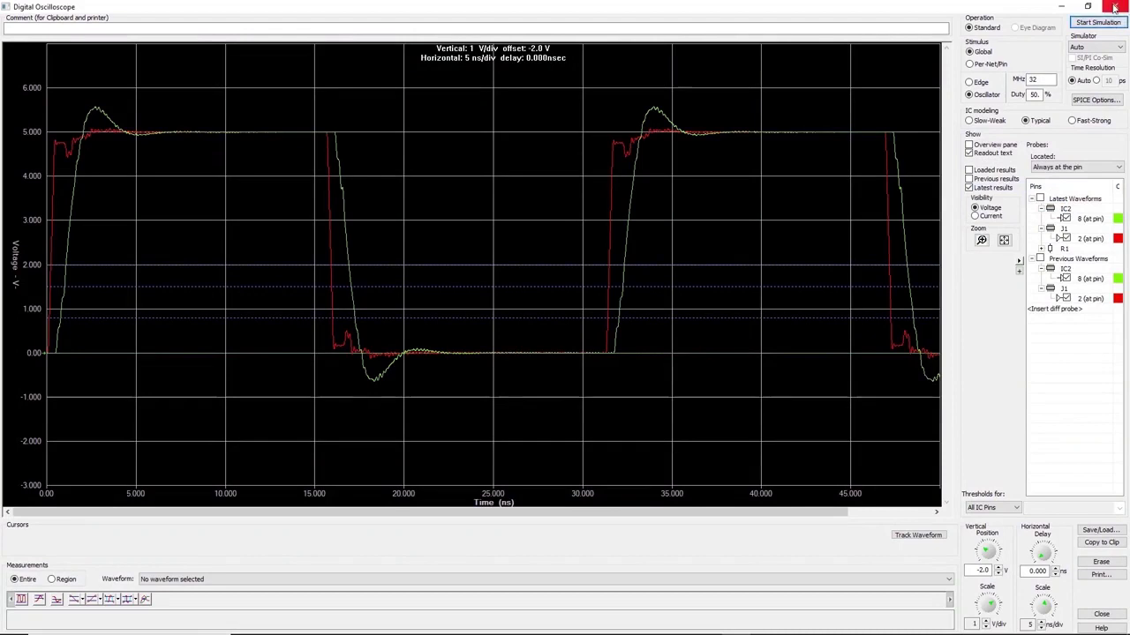
pyautogui.click(1115, 7)
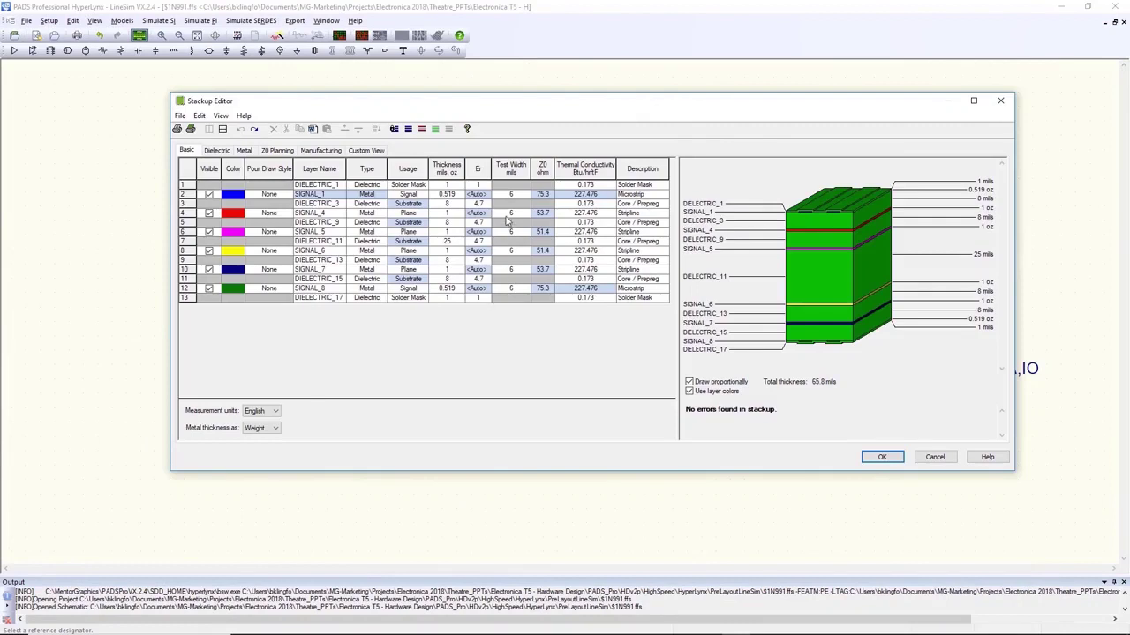
# In the board stackup, set the DIELECTRIC_3 and DIELECTRIC_15 thicknesses to 4 mils and DIELECTRIC_11 to 30 mils
pyautogui.click(458, 207)
pyautogui.write('4')
pyautogui.press('Return')
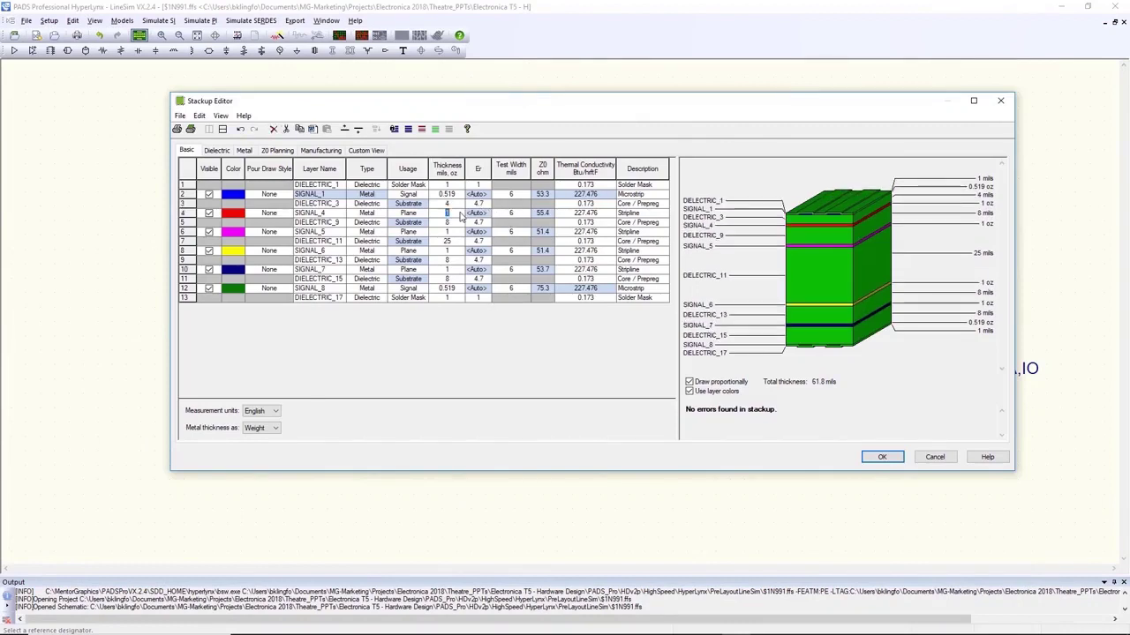
pyautogui.write('4')
pyautogui.press('Return')
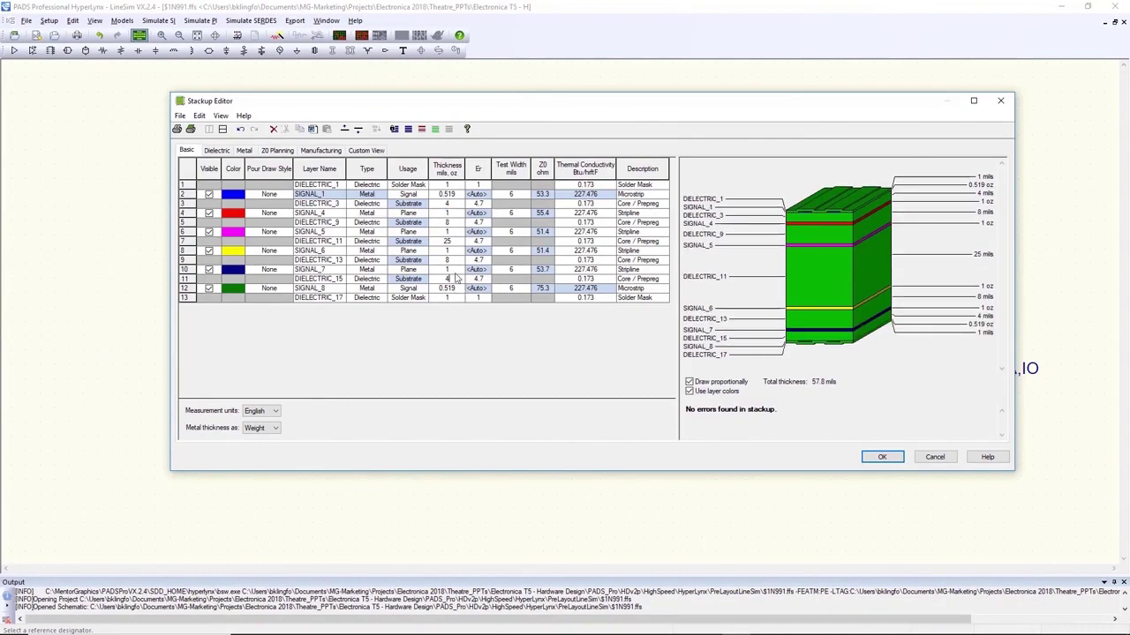
pyautogui.click(456, 272)
pyautogui.doubleClick(454, 243)
pyautogui.doubleClick(446, 242)
pyautogui.write('30')
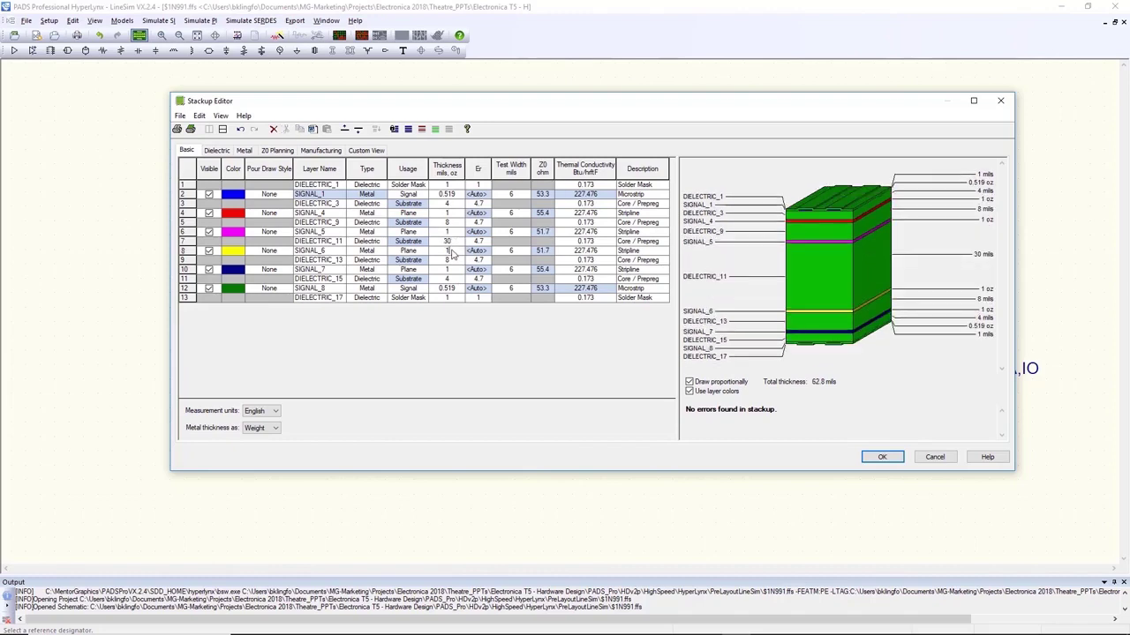
pyautogui.click(869, 460)
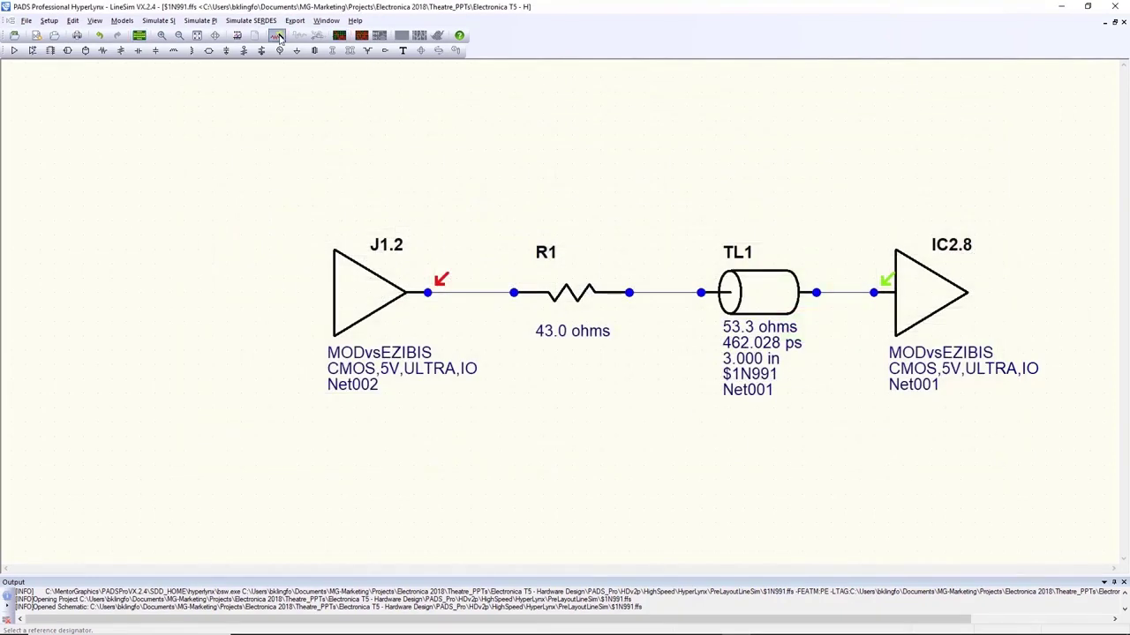
# Rerun the Terminator Wizard for the new stackup and apply the suggested 30.0 ohms to R1
pyautogui.click(277, 35)
pyautogui.click(662, 362)
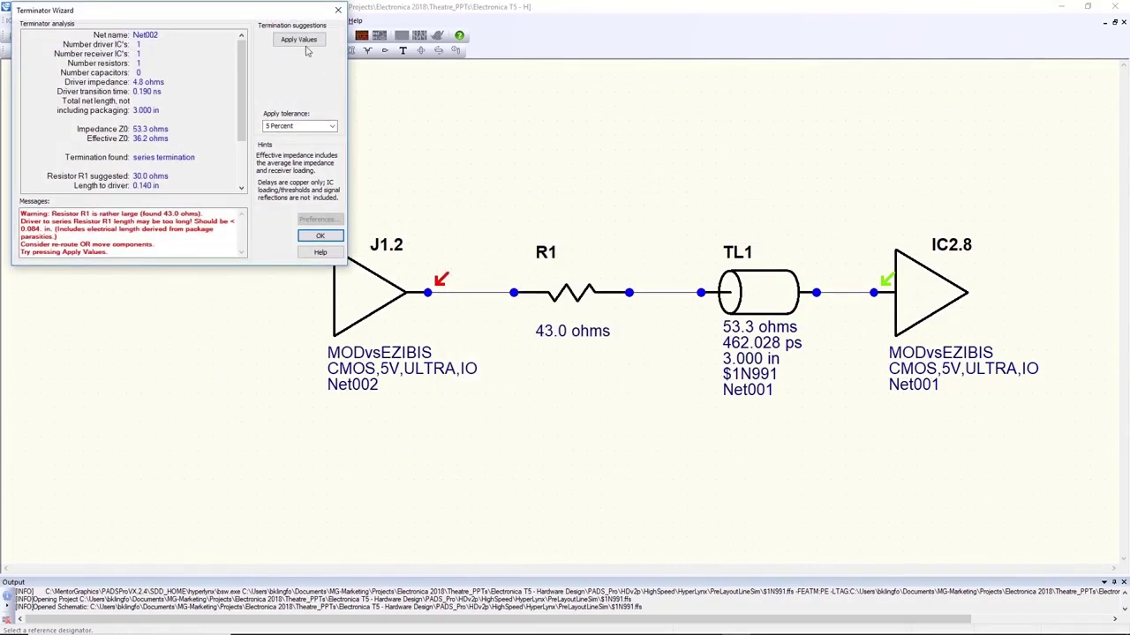
pyautogui.click(303, 40)
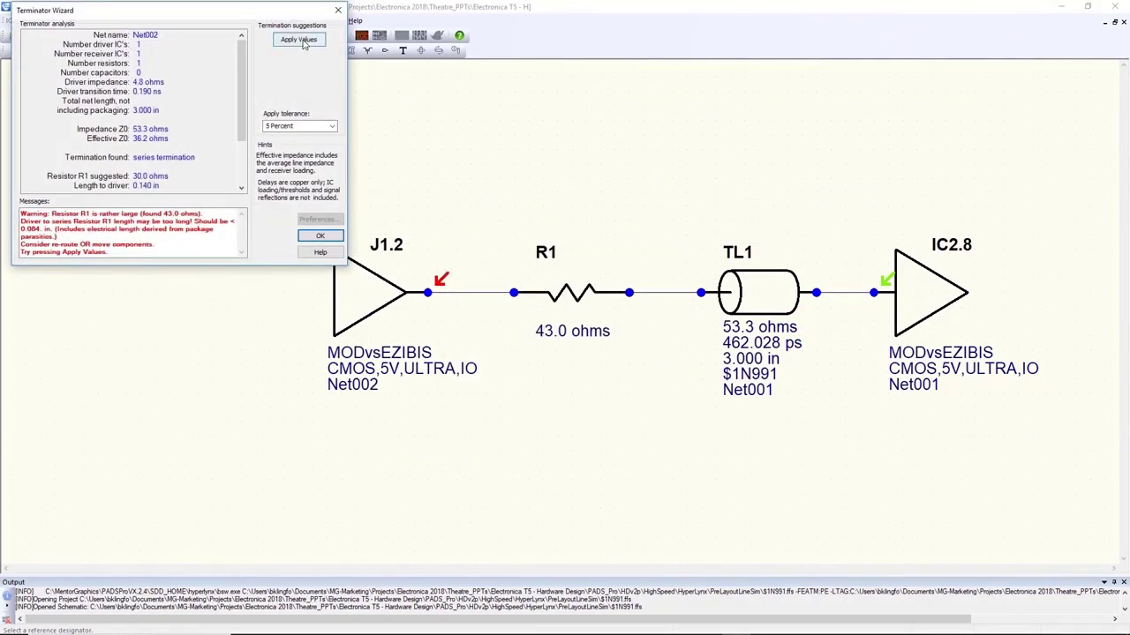
pyautogui.click(320, 237)
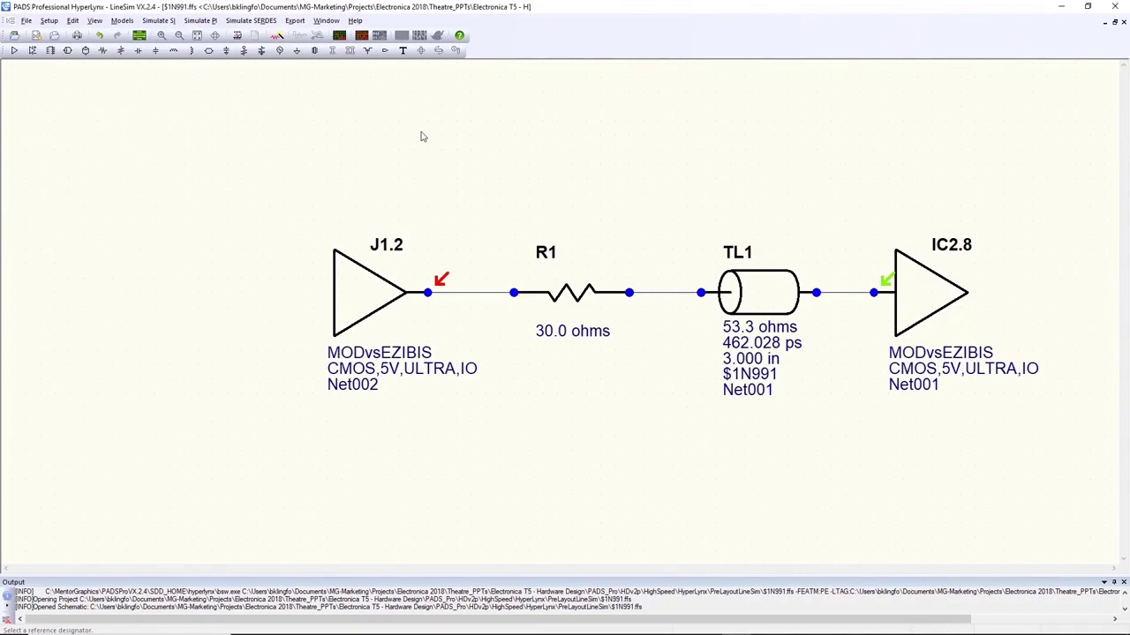
# Simulate the net with the updated stackup and termination, and compare the waveforms with the previous results
pyautogui.click(346, 39)
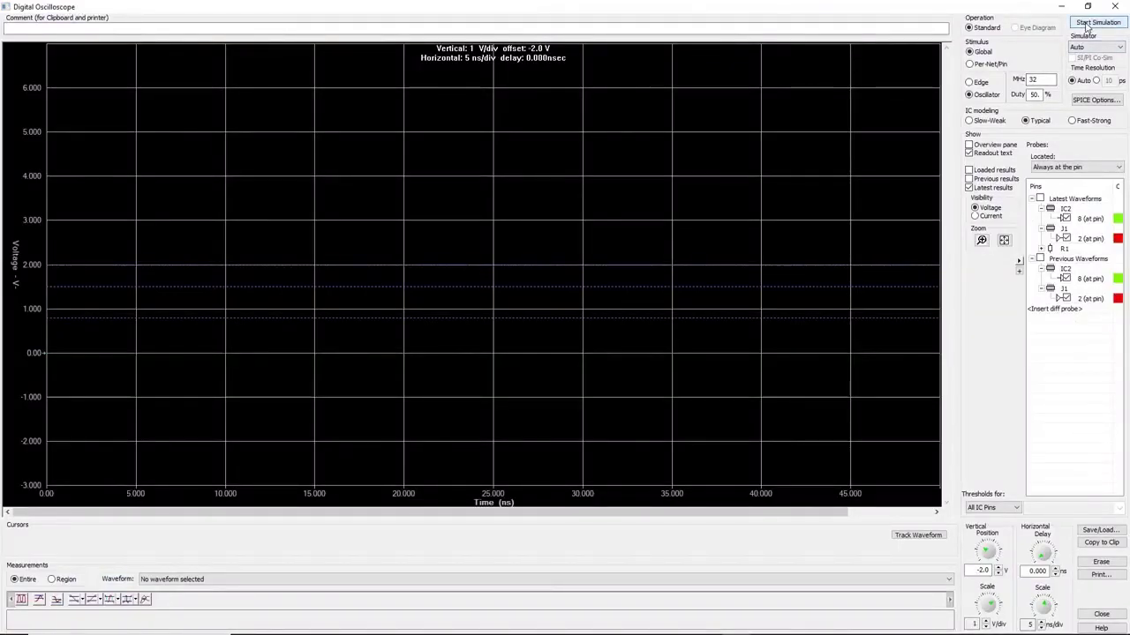
pyautogui.click(1087, 24)
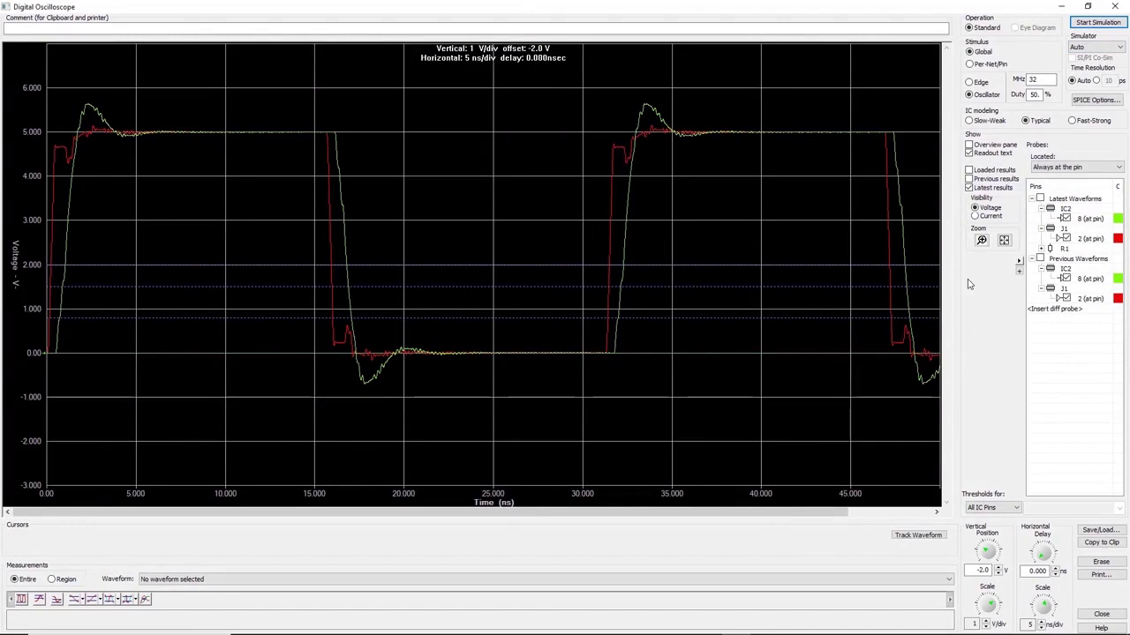
pyautogui.click(974, 178)
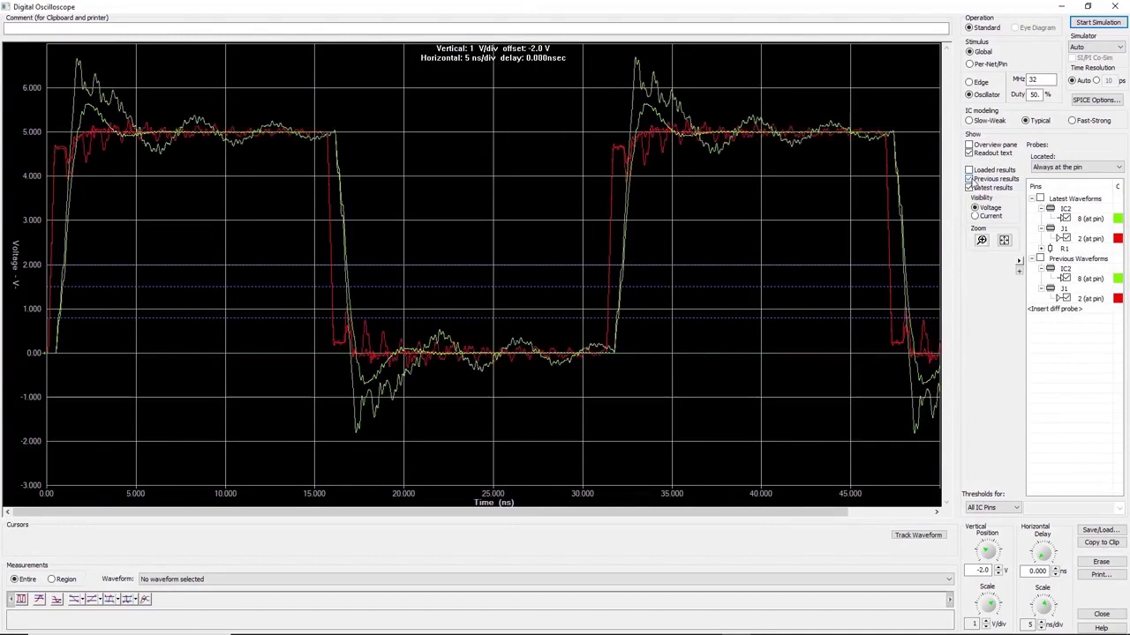
pyautogui.click(970, 179)
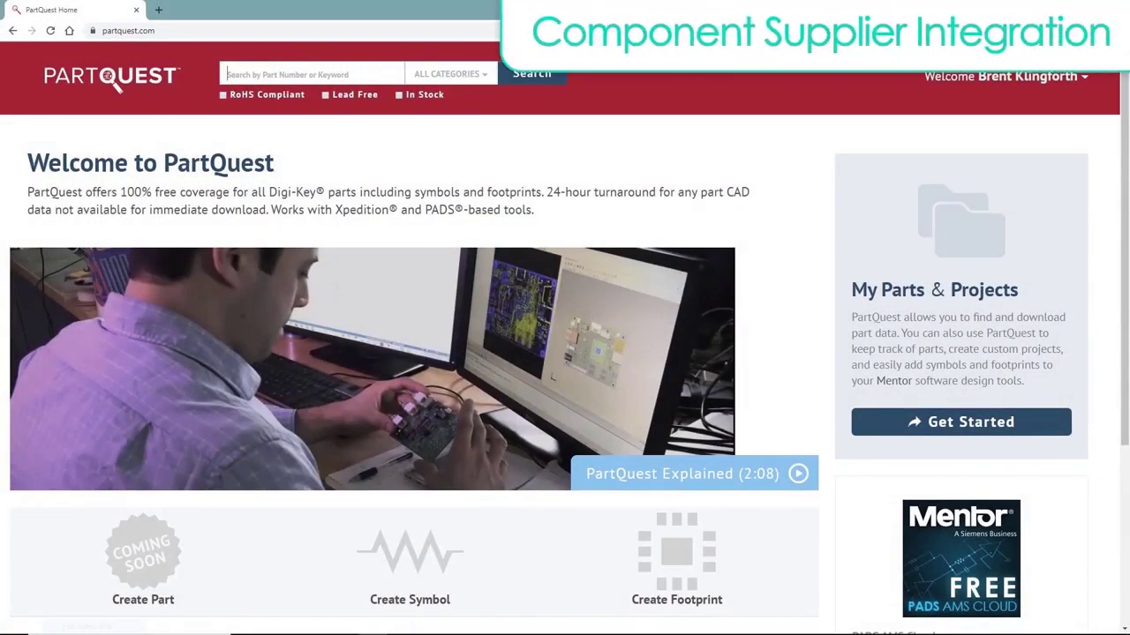
# Switch to PartQuest, search for a 30 ohm 0402 resistor and download the Yageo RC0402JR-0730RL (311-30JRTR-ND) for PADS Professional
pyautogui.click(263, 75)
pyautogui.click(269, 103)
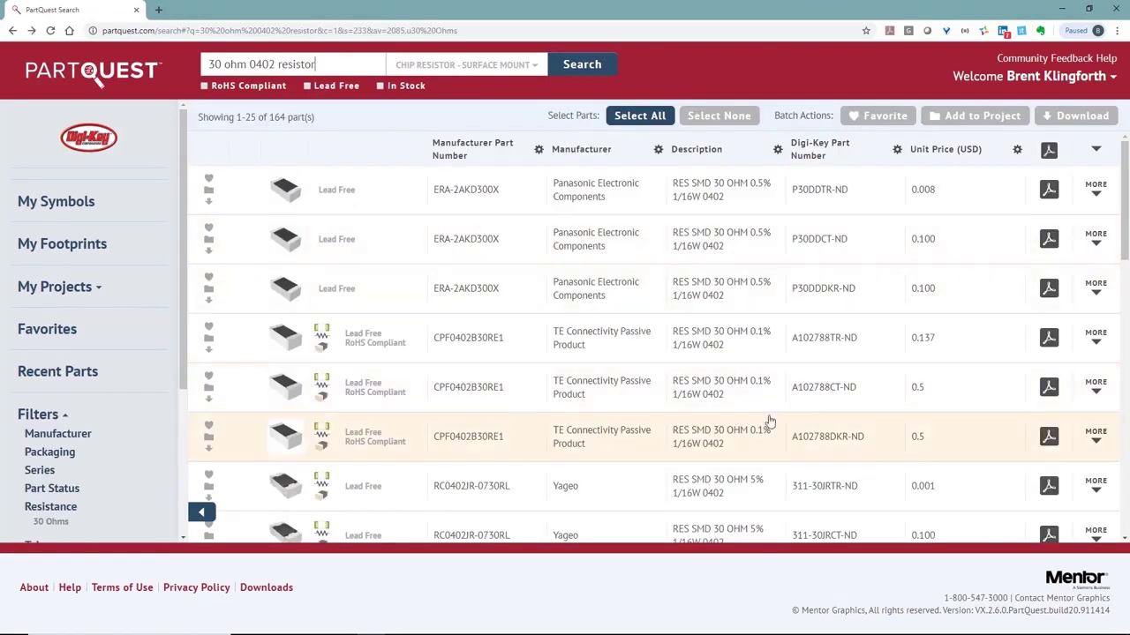
pyautogui.scroll(-3, 773, 421)
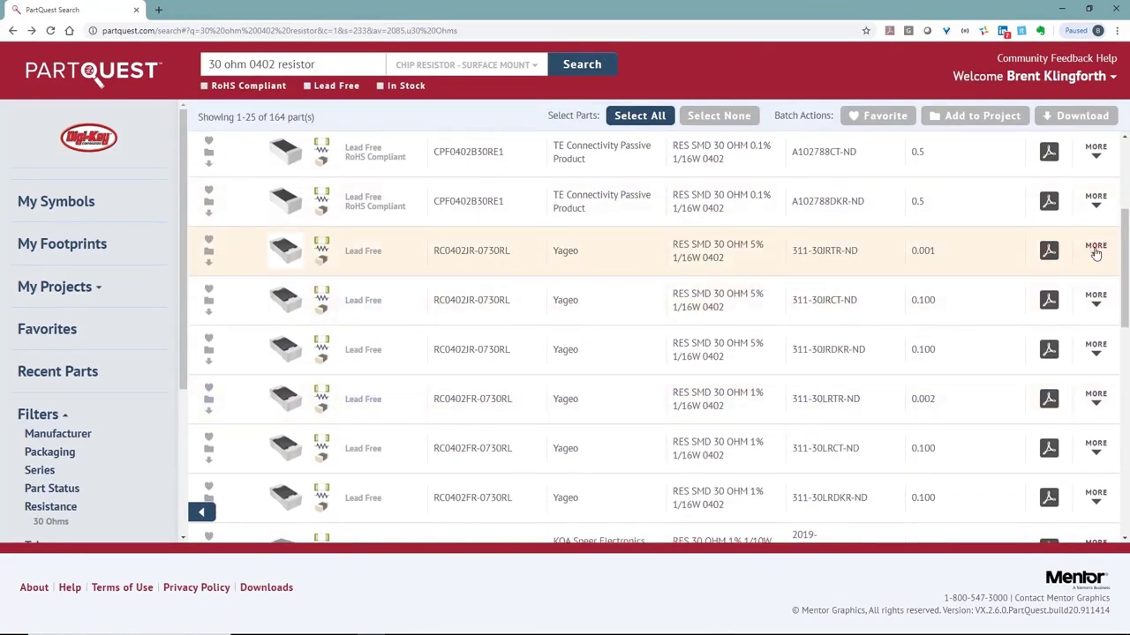
pyautogui.click(1094, 250)
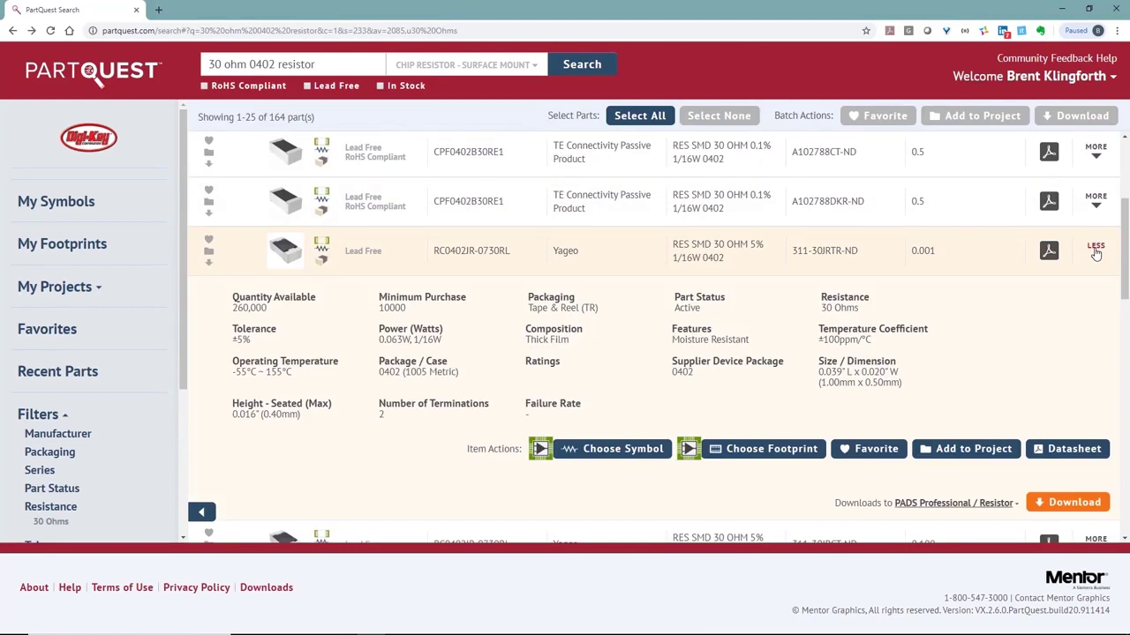
pyautogui.click(1067, 502)
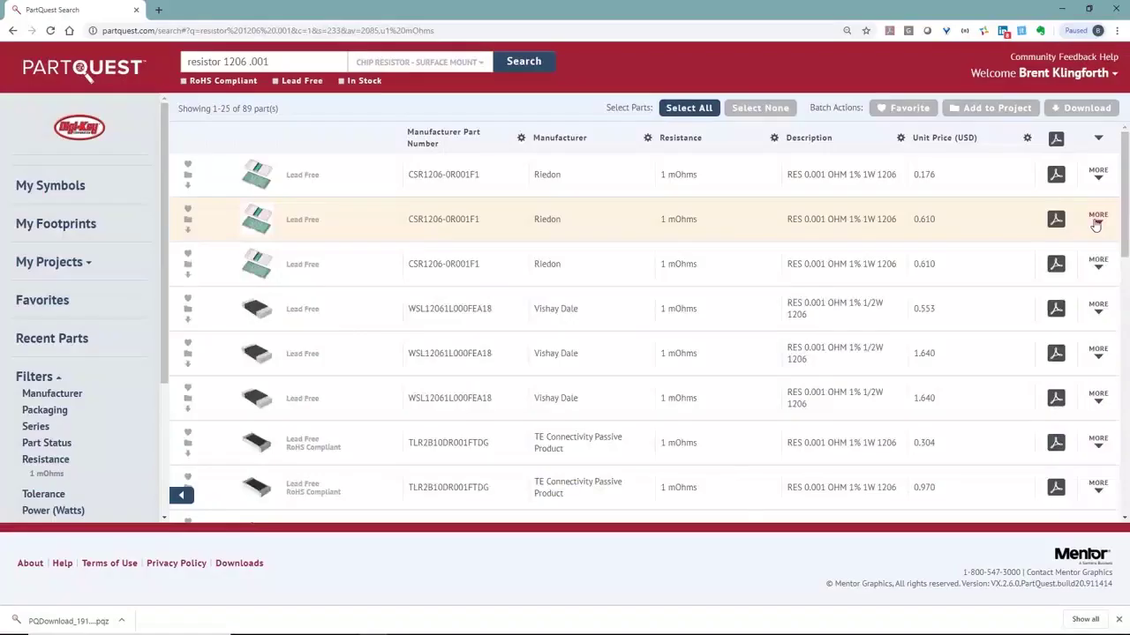
# Expand the second Riedon CSR1206-0R001F1 resistor result and start creating a footprint for it
pyautogui.click(1092, 221)
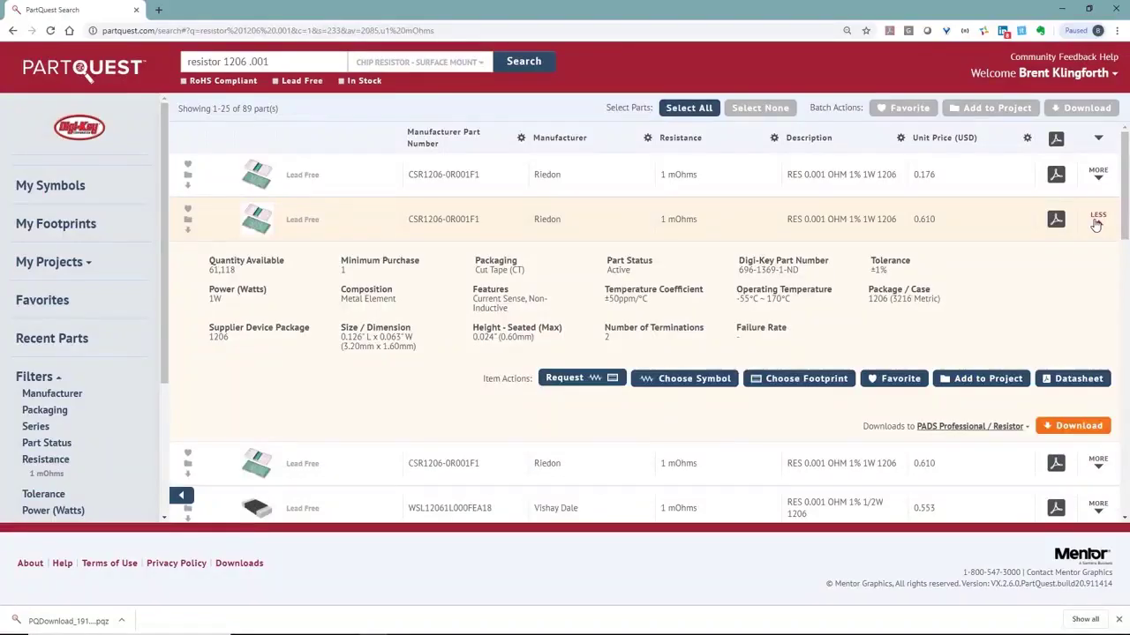
pyautogui.click(819, 385)
pyautogui.click(593, 387)
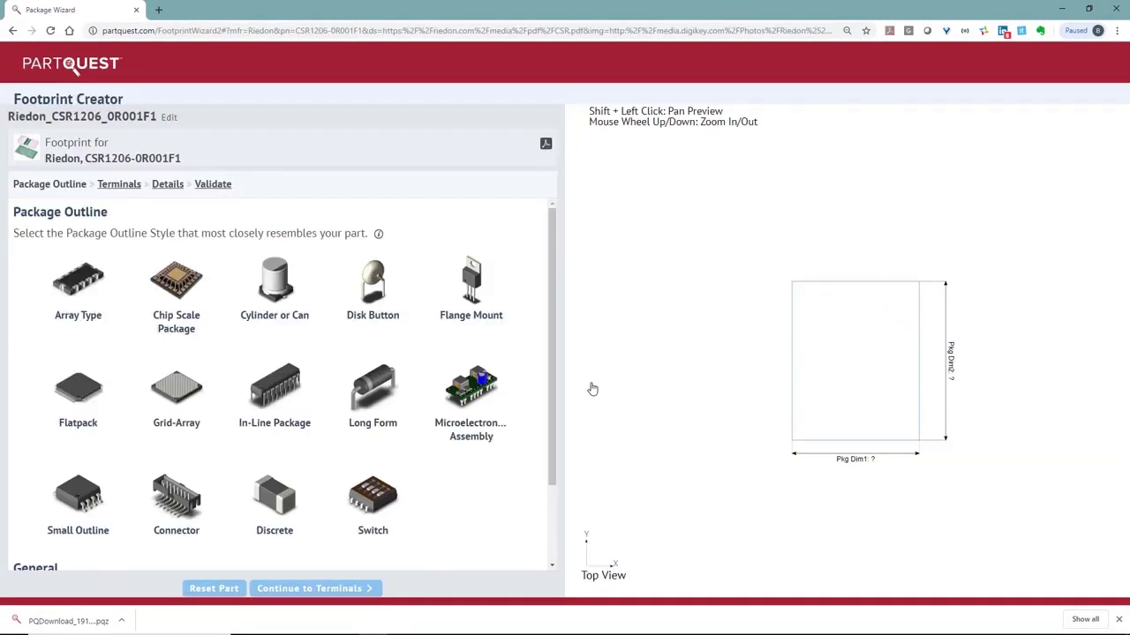
# Choose the Discrete package outline and the Rectangle package shape for the CSR1206-0R001F1 footprint
pyautogui.scroll(-1, 553, 350)
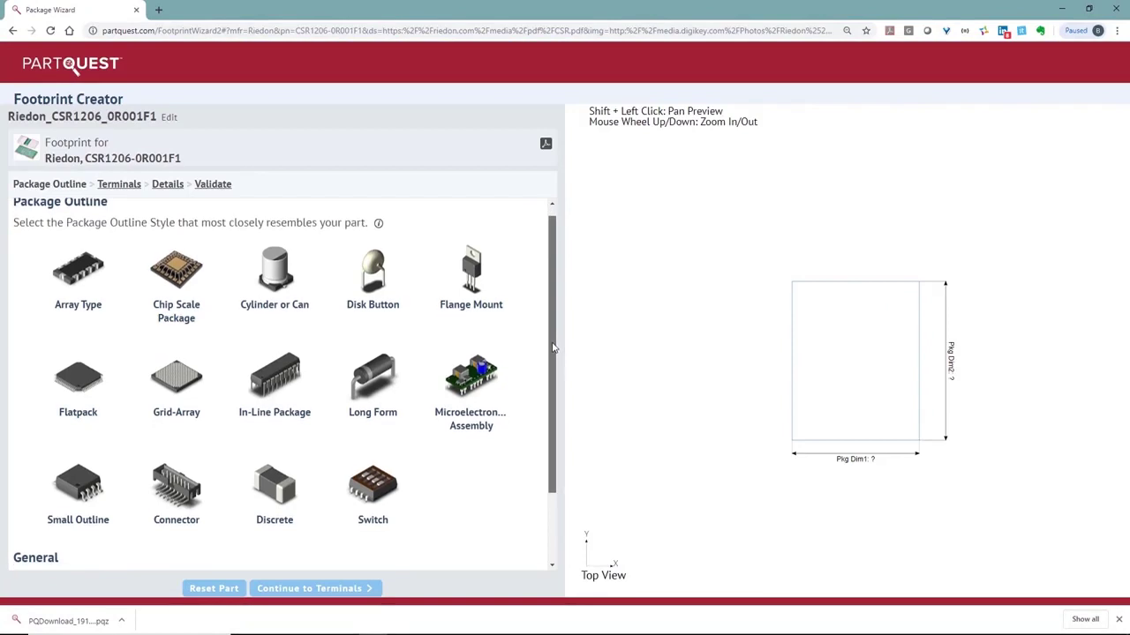
pyautogui.scroll(-1, 553, 349)
pyautogui.click(270, 487)
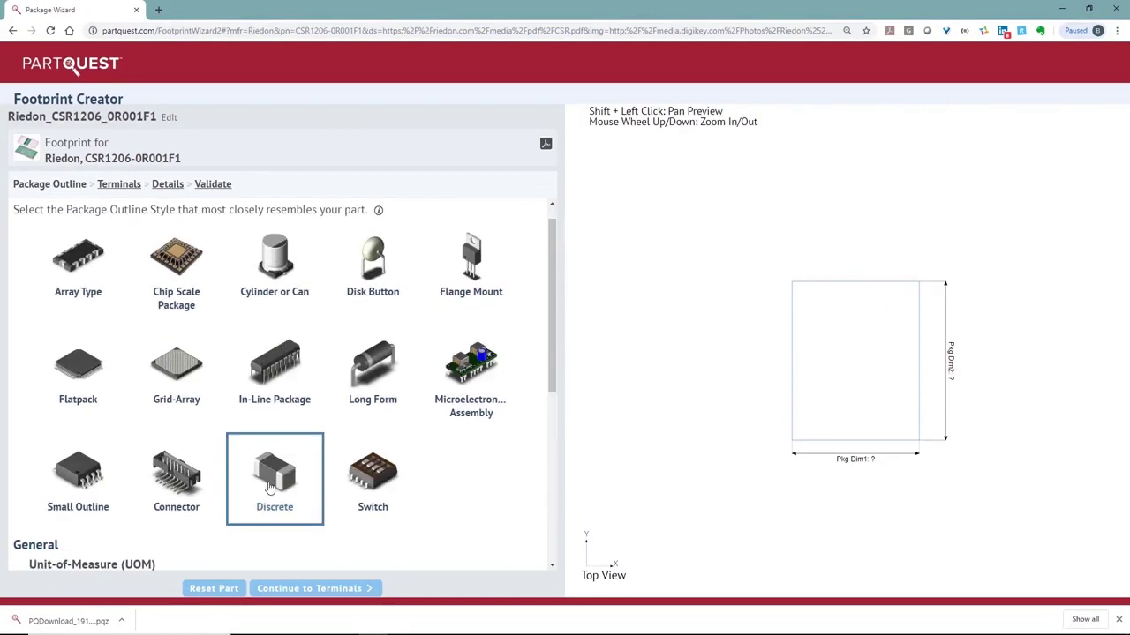
pyautogui.scroll(-2, 270, 487)
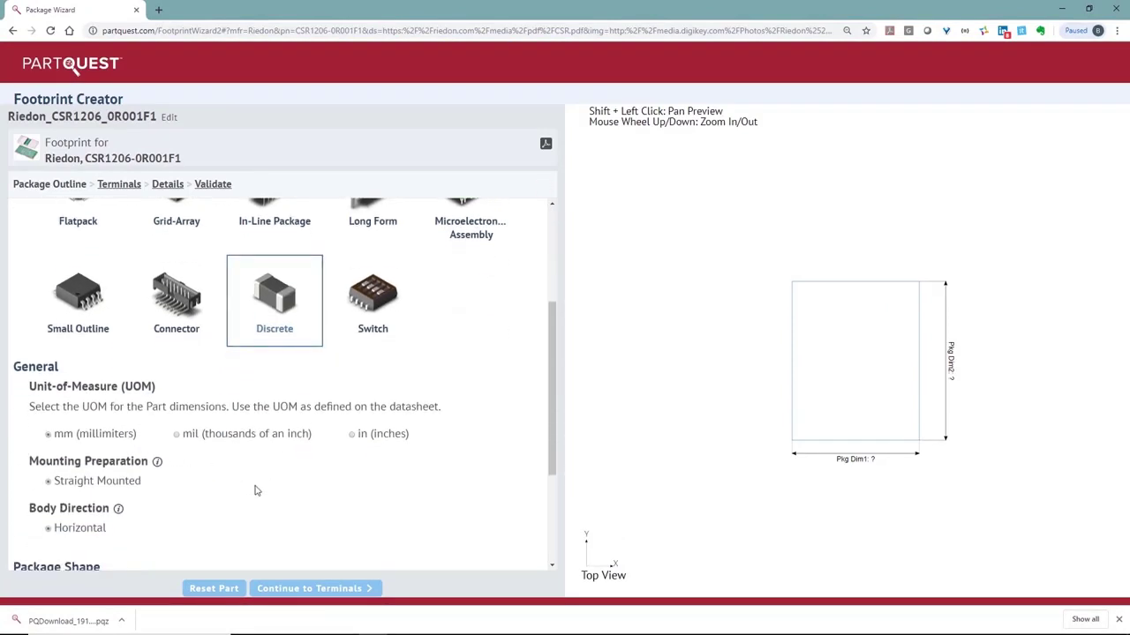
pyautogui.scroll(-2, 256, 491)
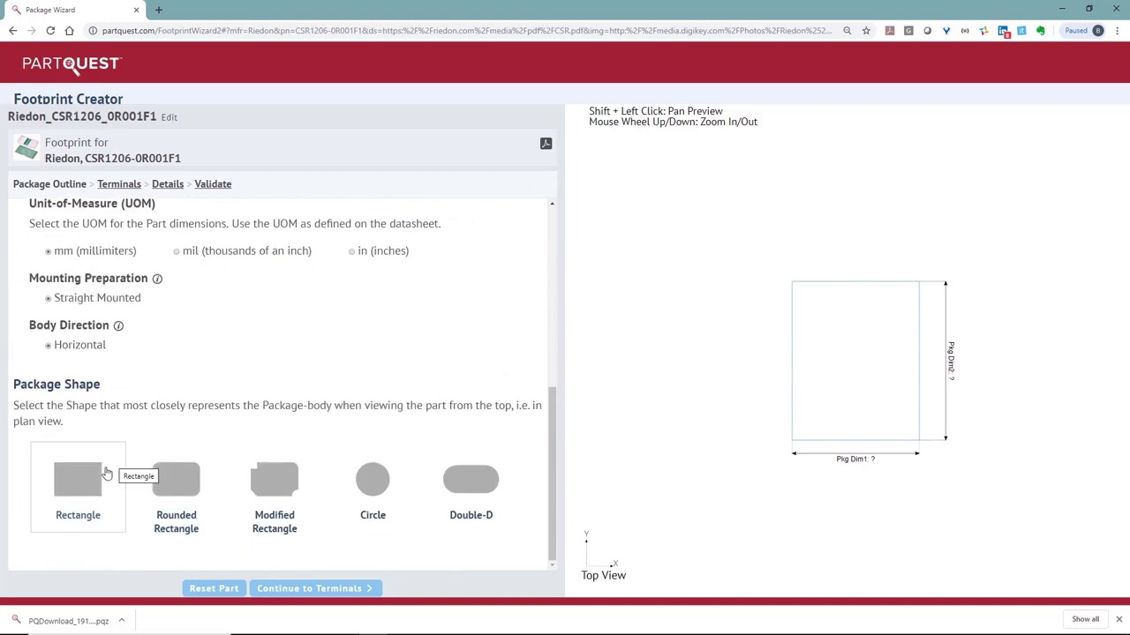
pyautogui.click(98, 479)
# Using the datasheet, set package dimensions to 3.2 and 1.6 mm, both heights to .6 mm, all tolerances to .25, and continue to terminals
pyautogui.scroll(-3, 295, 518)
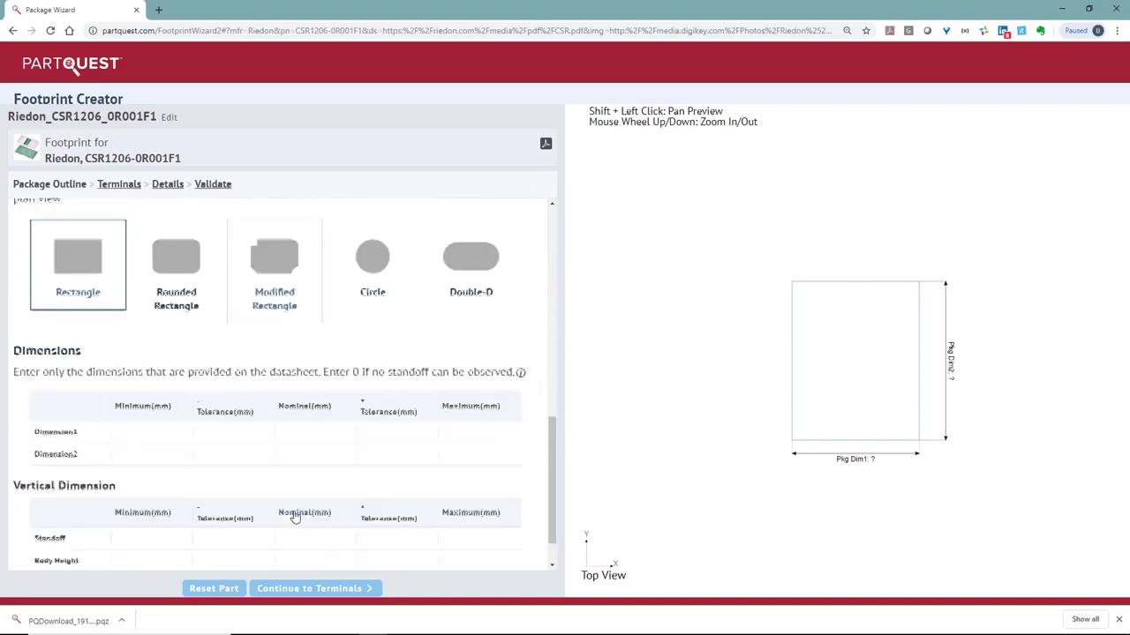
pyautogui.scroll(-1, 294, 518)
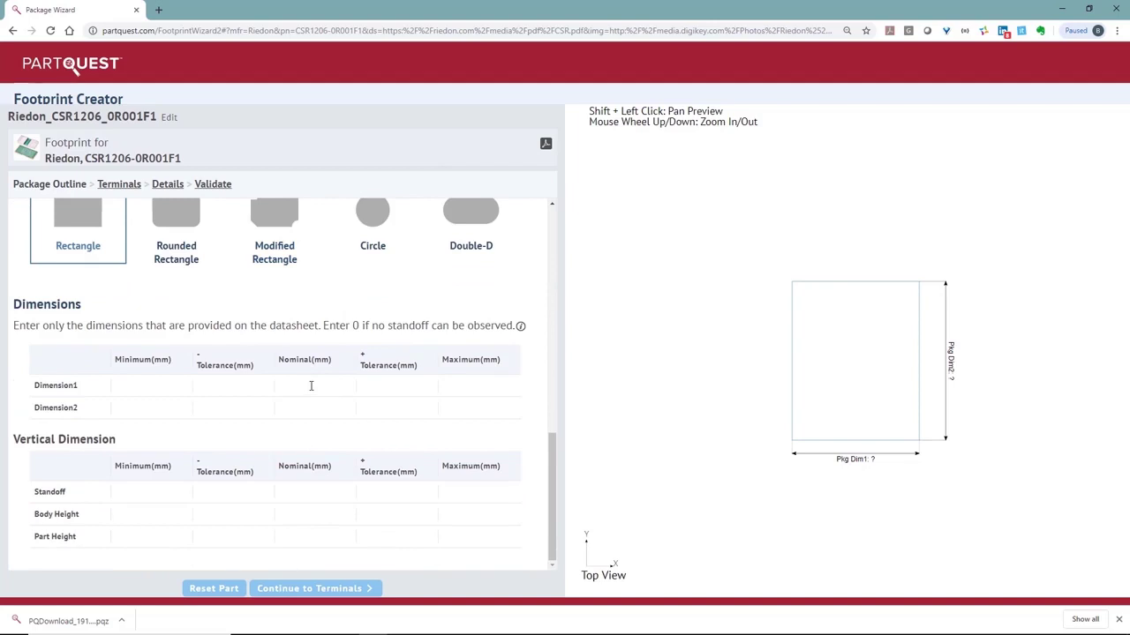
pyautogui.click(545, 143)
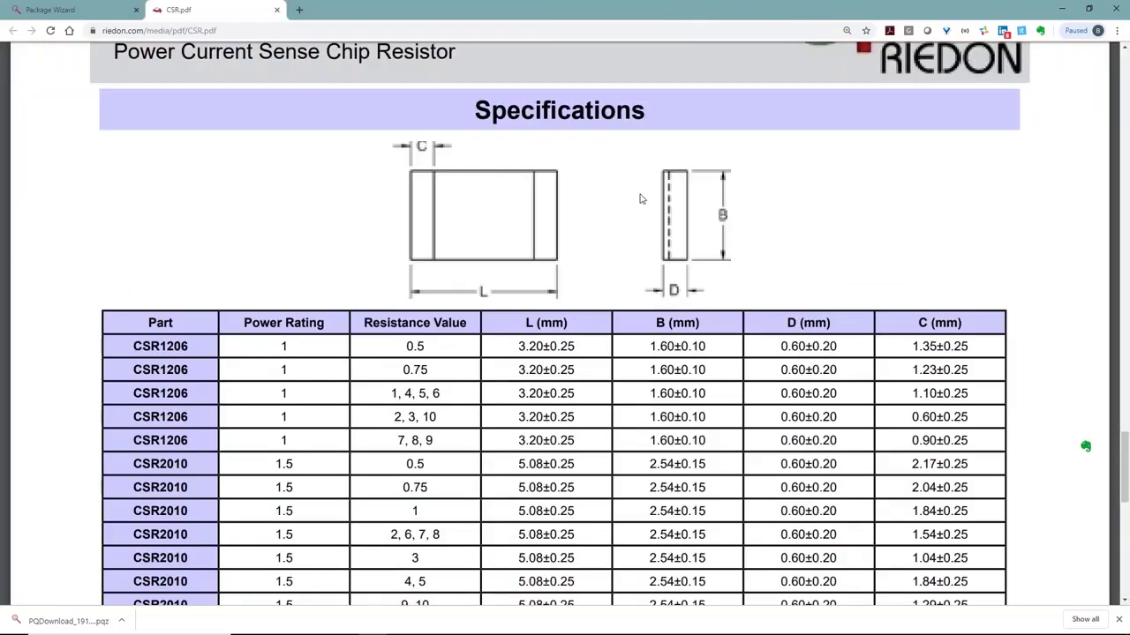
pyautogui.click(94, 10)
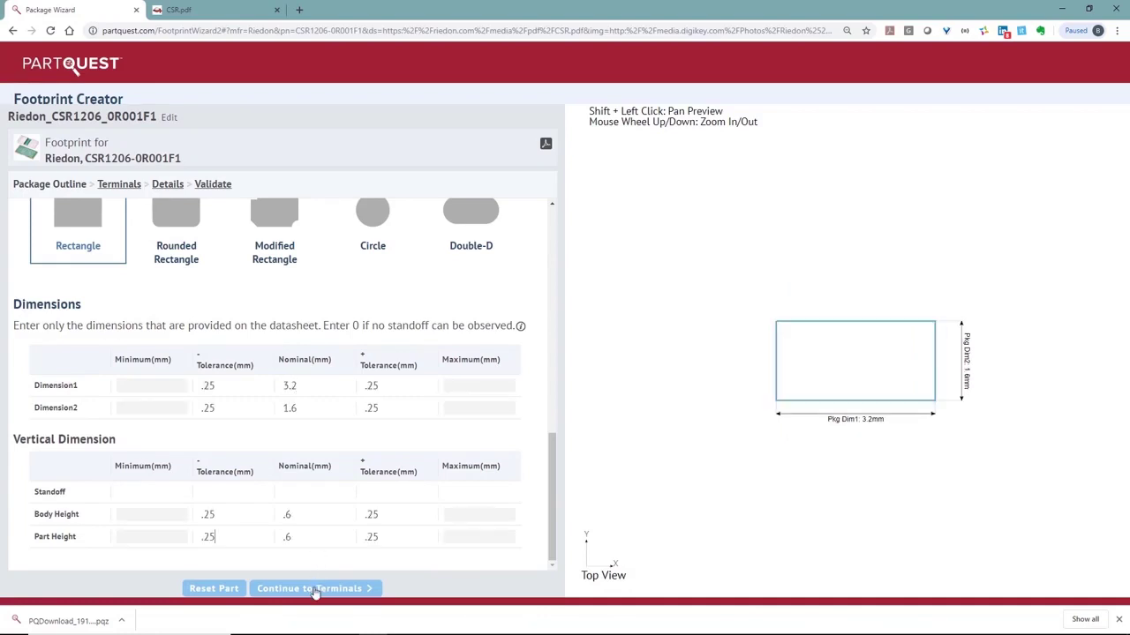
pyautogui.click(315, 588)
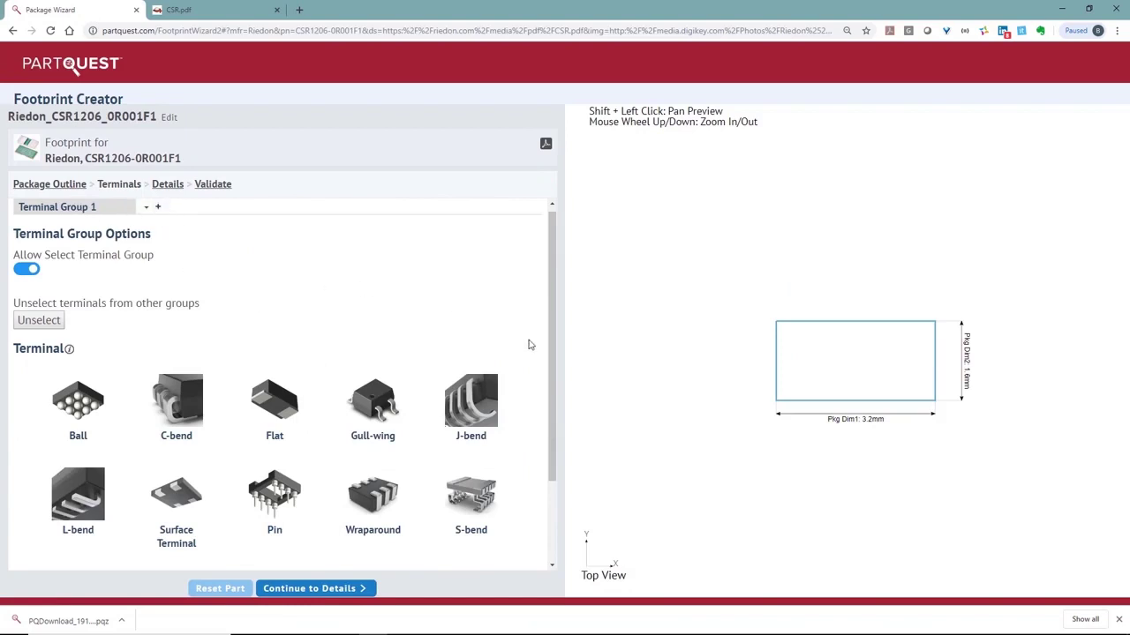
# Define Wraparound terminals with Castellated Non Wettable Flank, in the End position along the Left-to-Right axis
pyautogui.moveTo(555, 371); pyautogui.dragTo(556, 430)
pyautogui.click(392, 407)
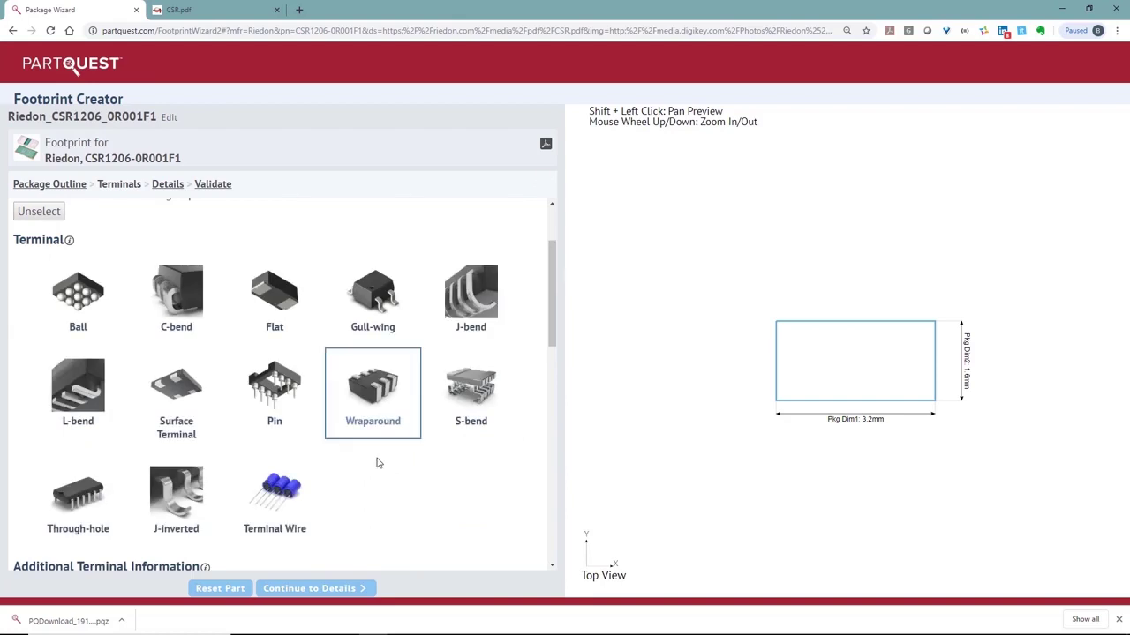
pyautogui.scroll(-3, 378, 463)
pyautogui.moveTo(204, 295)
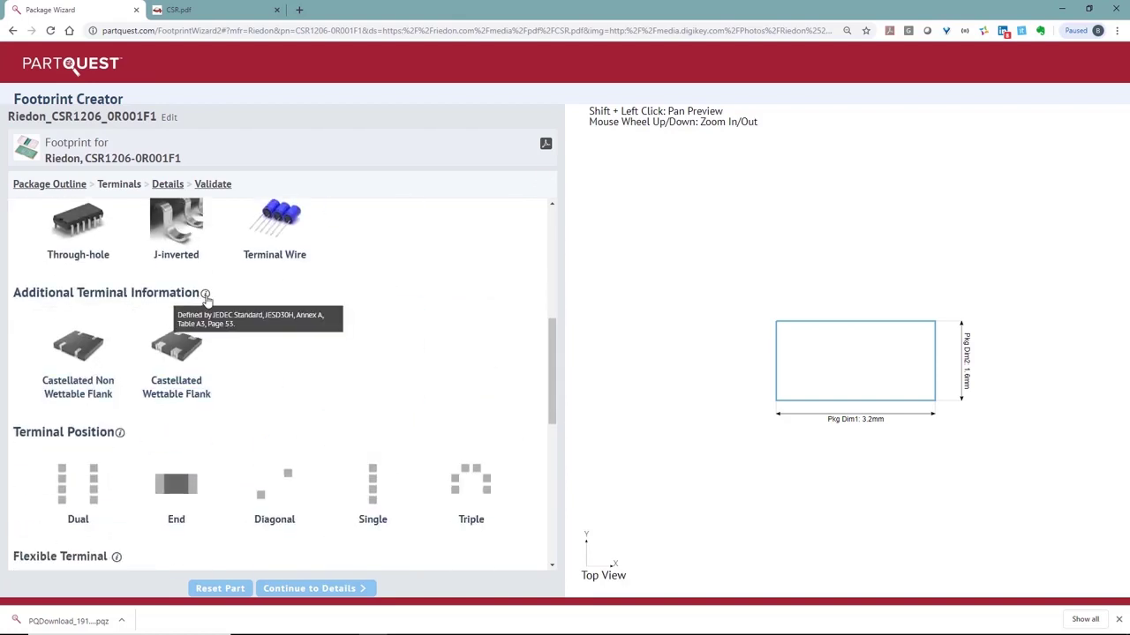
pyautogui.click(79, 353)
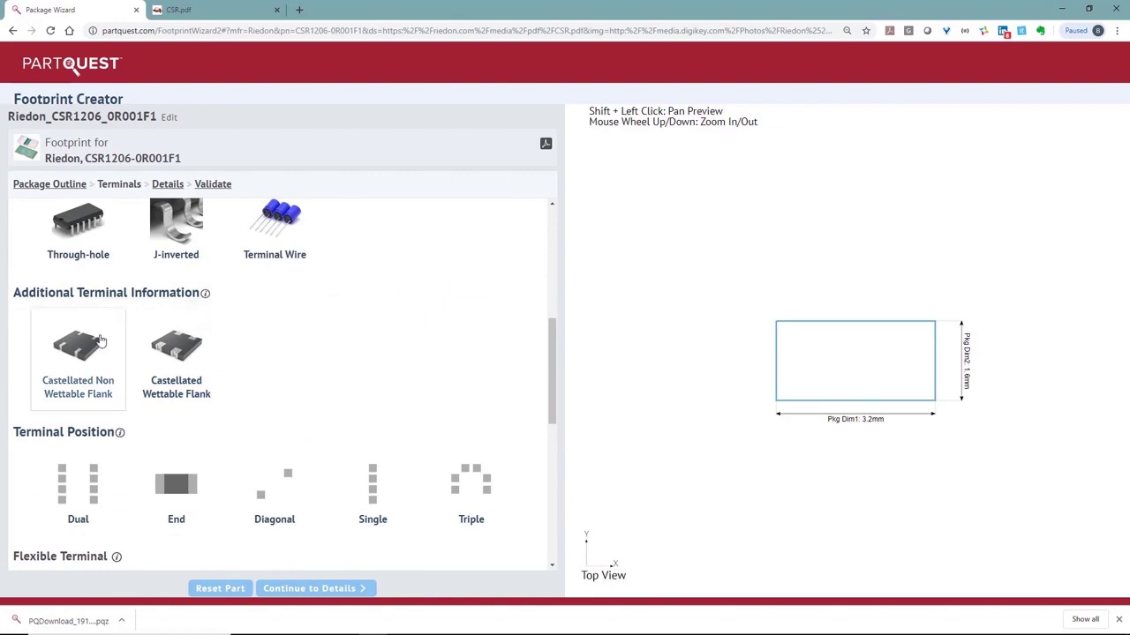
pyautogui.scroll(-2, 247, 375)
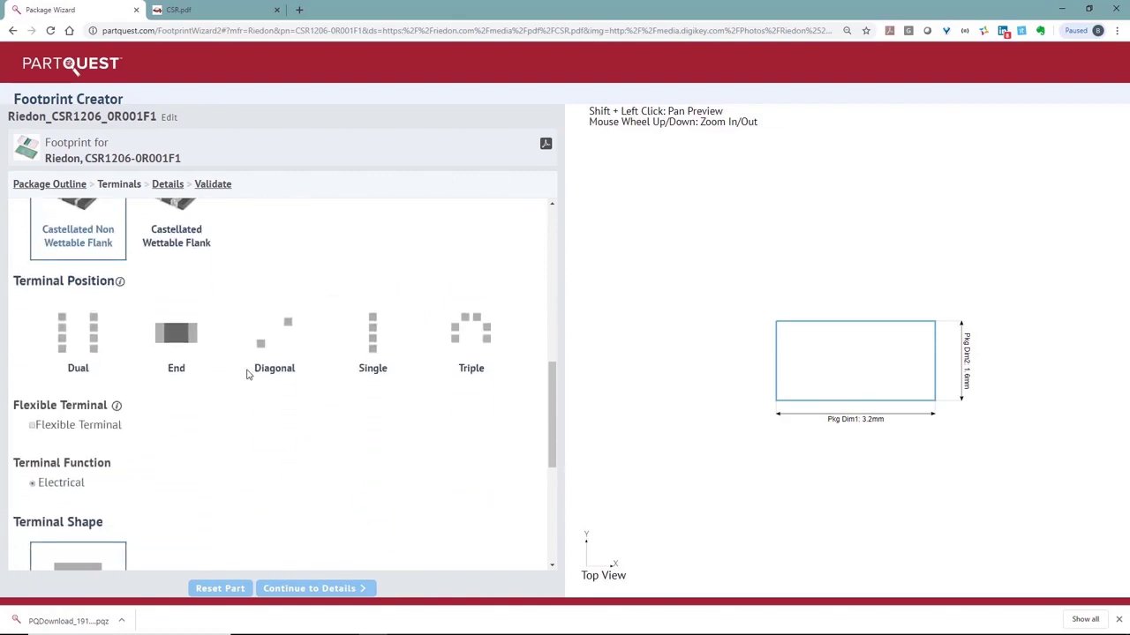
pyautogui.click(185, 348)
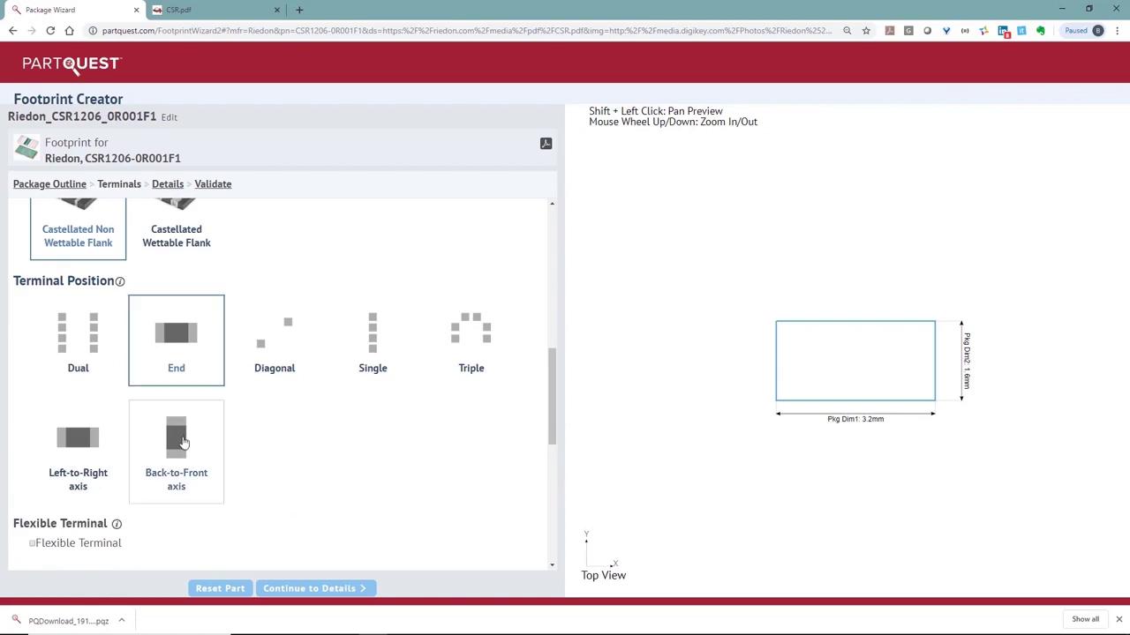
pyautogui.click(87, 440)
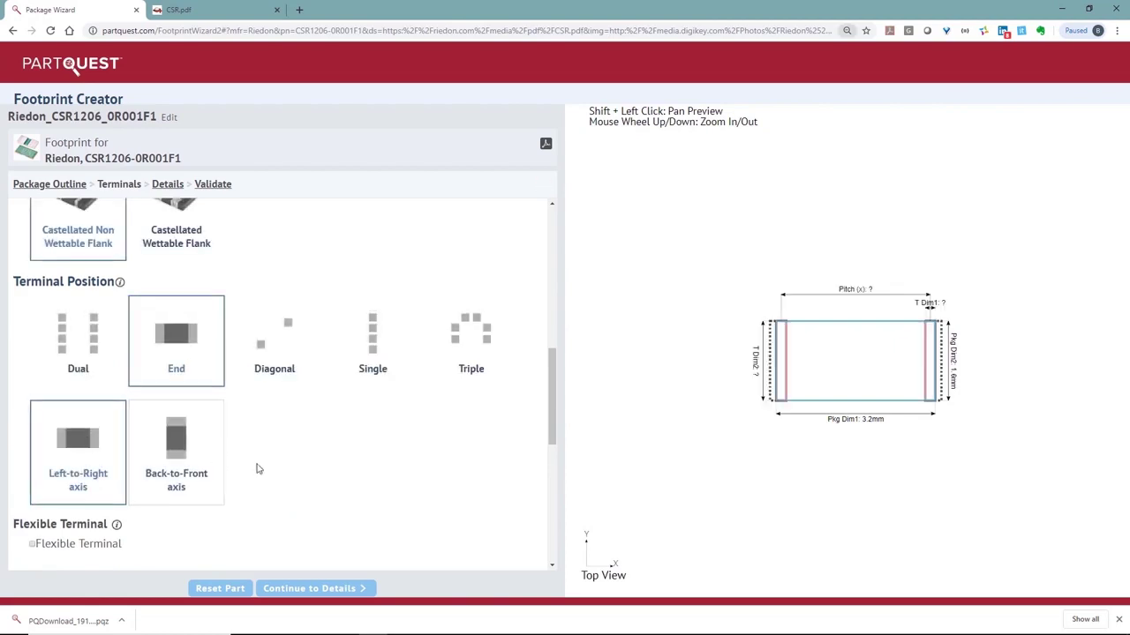
# Set the terminal dimensions to 1.35 and 1.6 mm, terminal height .2 and exposed thickness 0, and continue to the details
pyautogui.scroll(-3, 261, 472)
pyautogui.scroll(-5, 262, 472)
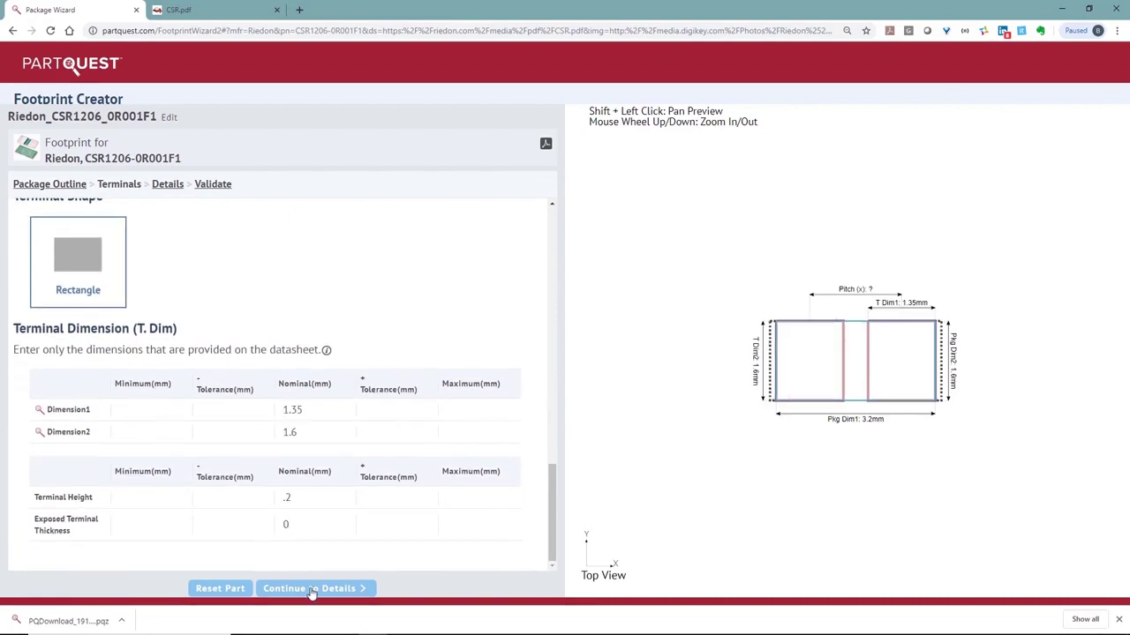
pyautogui.click(310, 589)
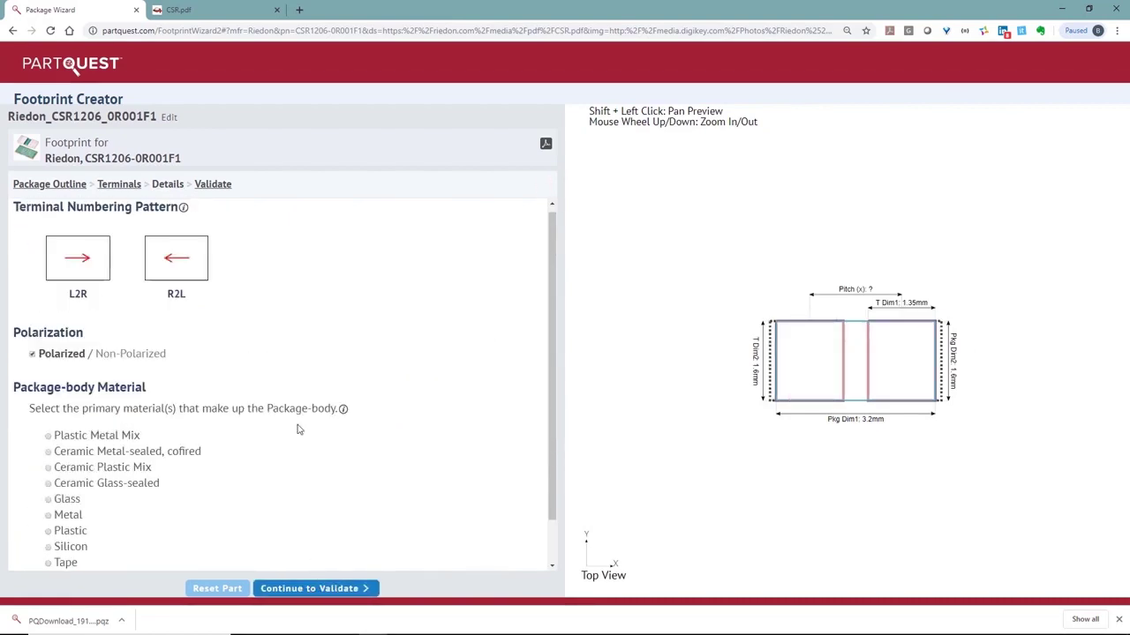
# Set the terminal numbering pattern to L2R and the package-body material to Plastic Metal Mix
pyautogui.click(99, 261)
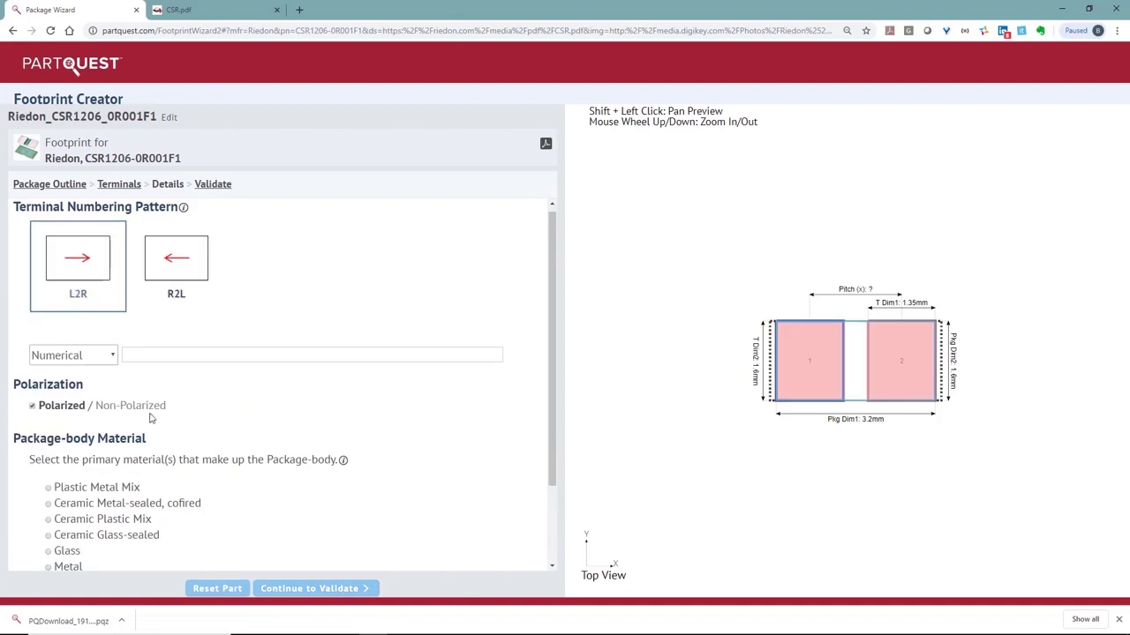
pyautogui.scroll(-2, 154, 420)
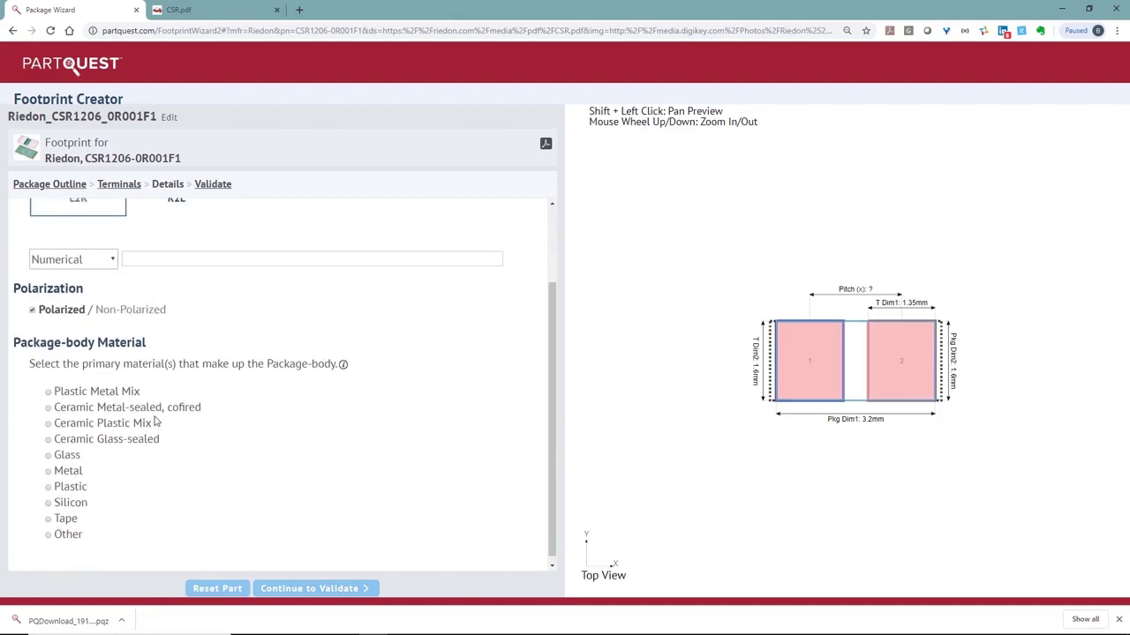
pyautogui.click(72, 389)
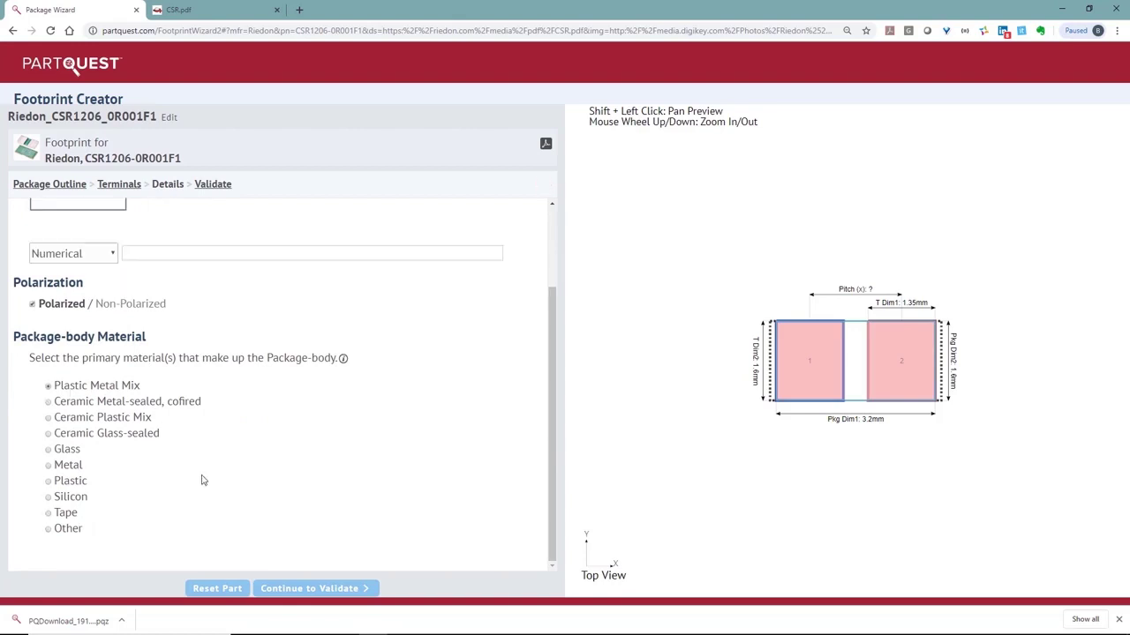
# Continue to validation and set the target design density to Nominal Material (Nominal Density)
pyautogui.click(295, 589)
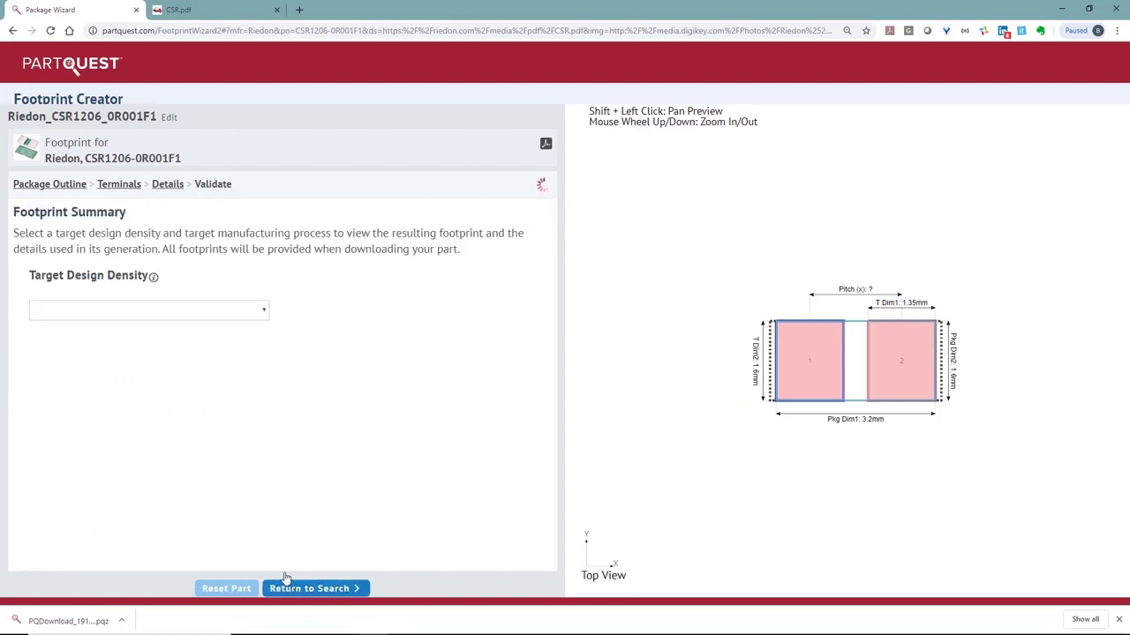
pyautogui.click(258, 311)
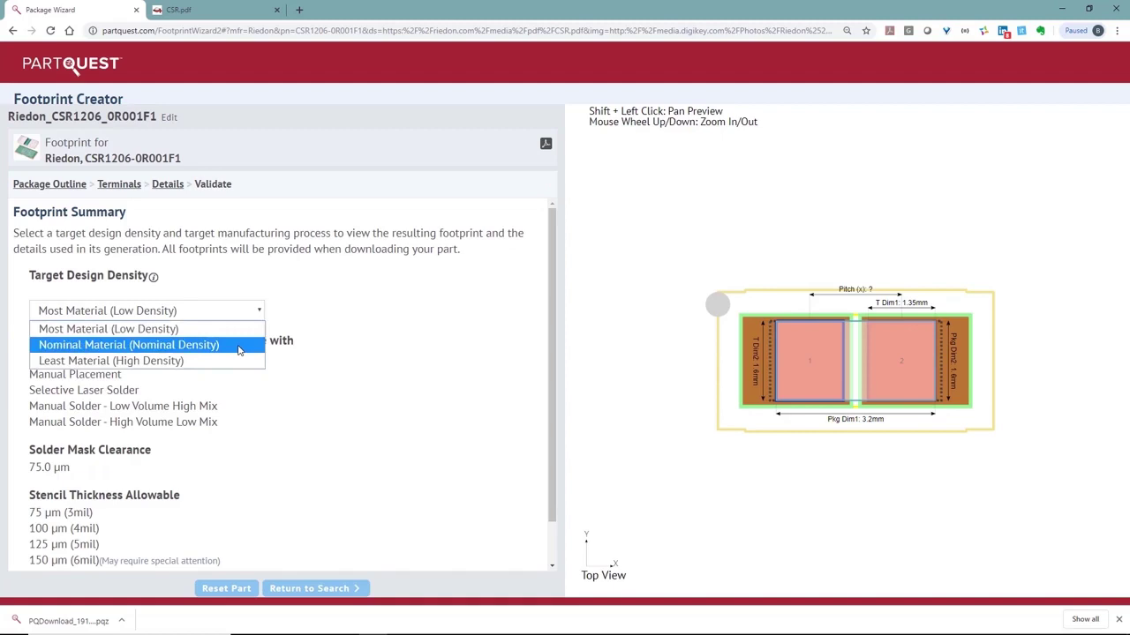
pyautogui.click(238, 348)
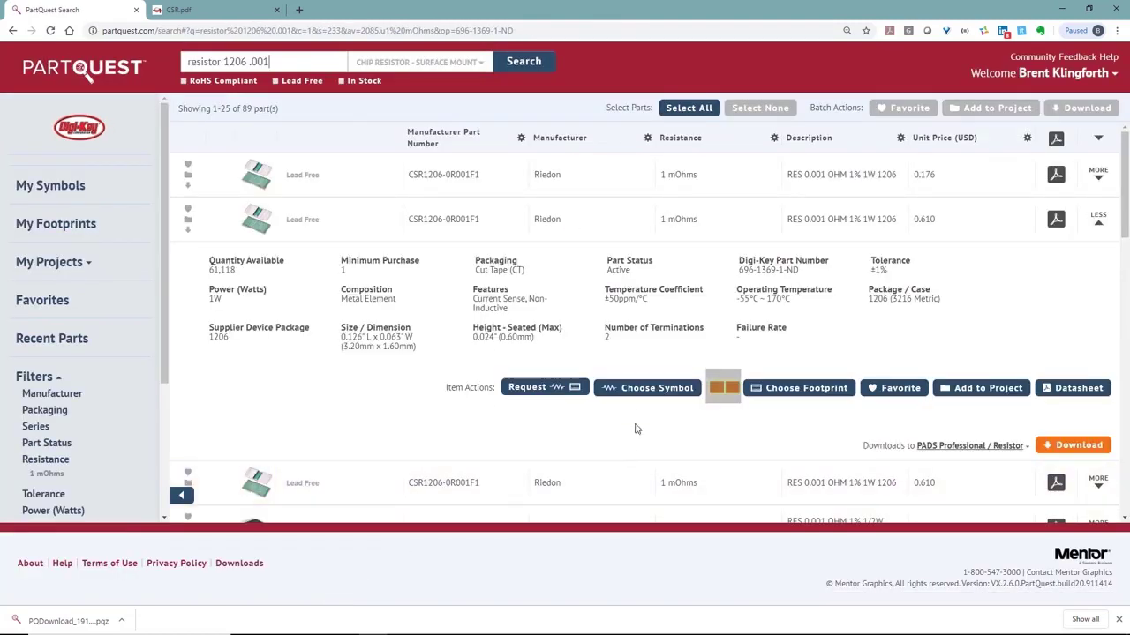
# Choose the standard Fixed resistor symbol for the expanded Riedon CSR1206-0R001F1 part
pyautogui.click(641, 388)
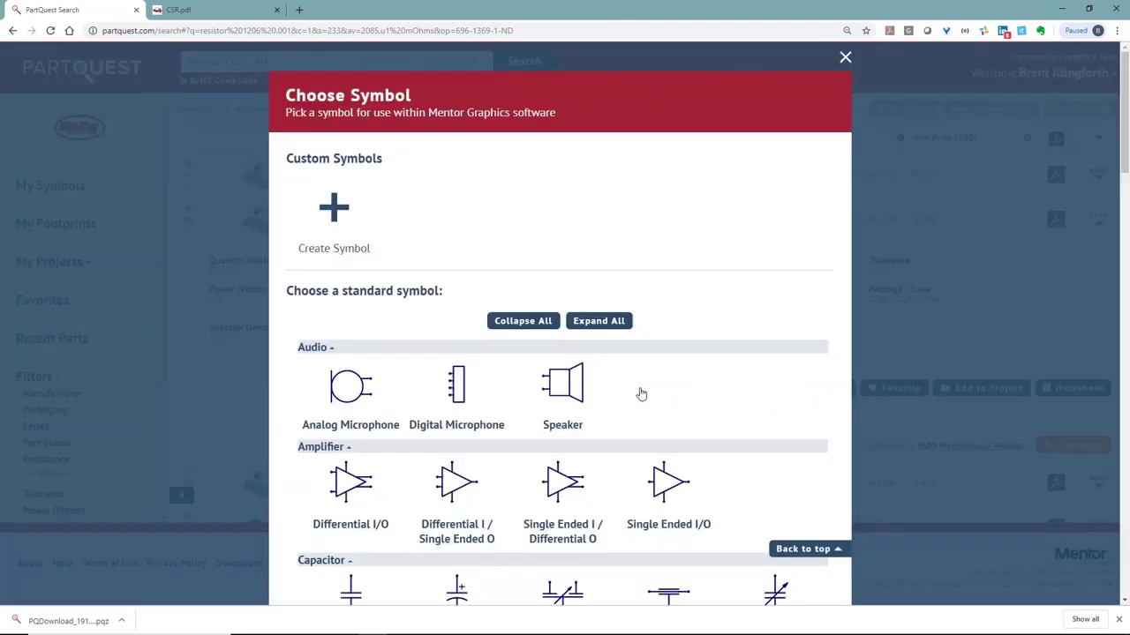
pyautogui.scroll(-10, 641, 393)
pyautogui.scroll(-6, 639, 392)
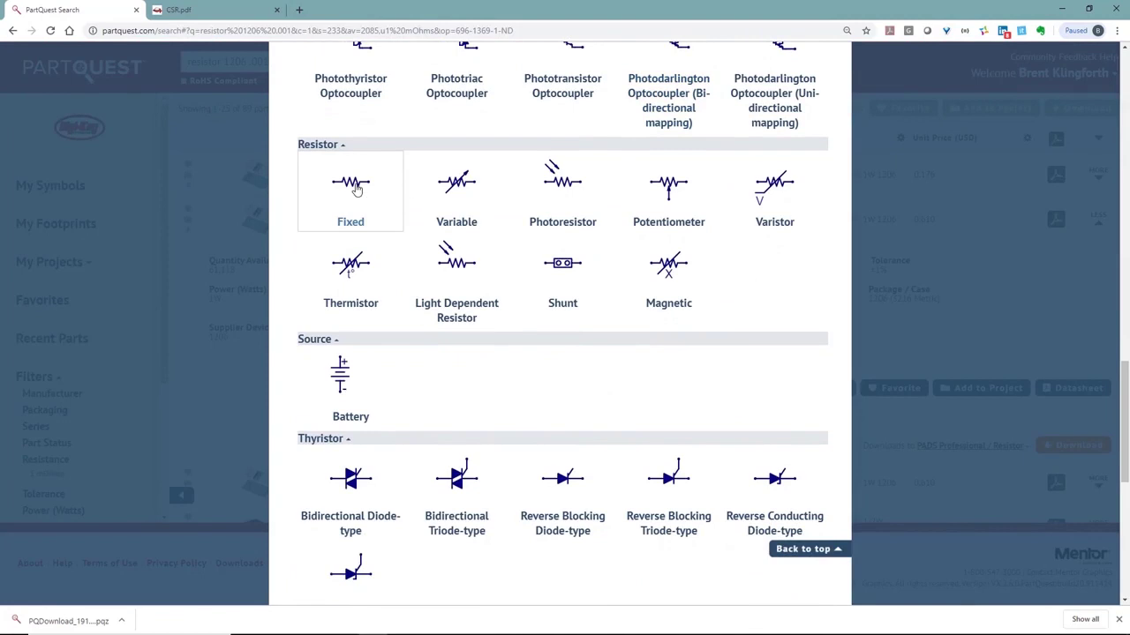
pyautogui.click(357, 191)
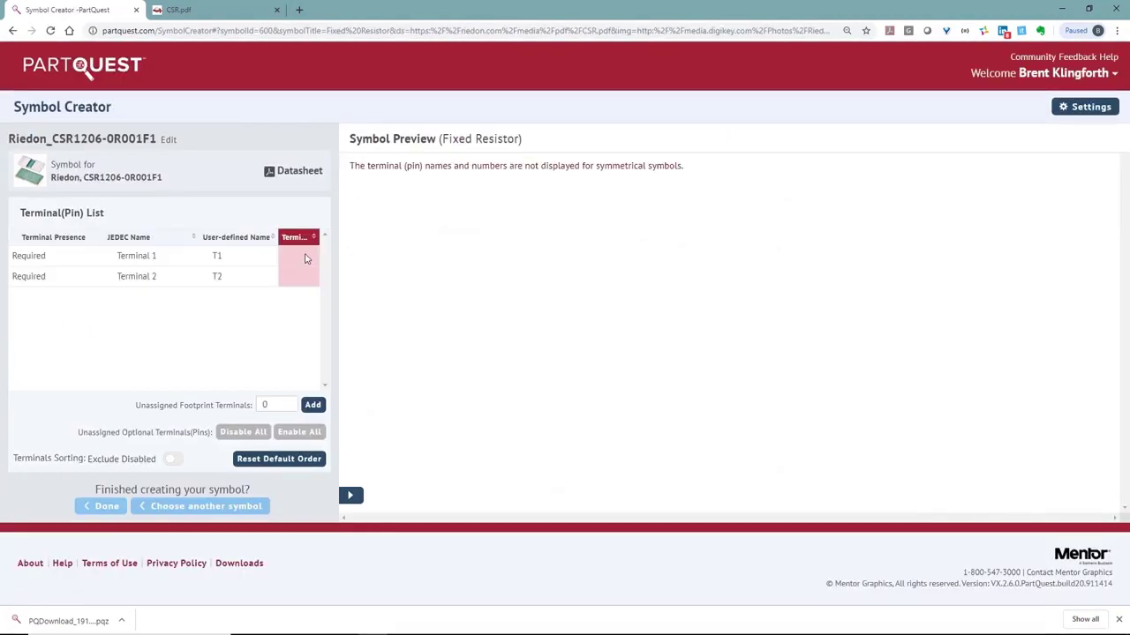
# Assign terminal numbers 1 and 2 to the symbol's T1 and T2 pins
pyautogui.click(300, 258)
pyautogui.write('1')
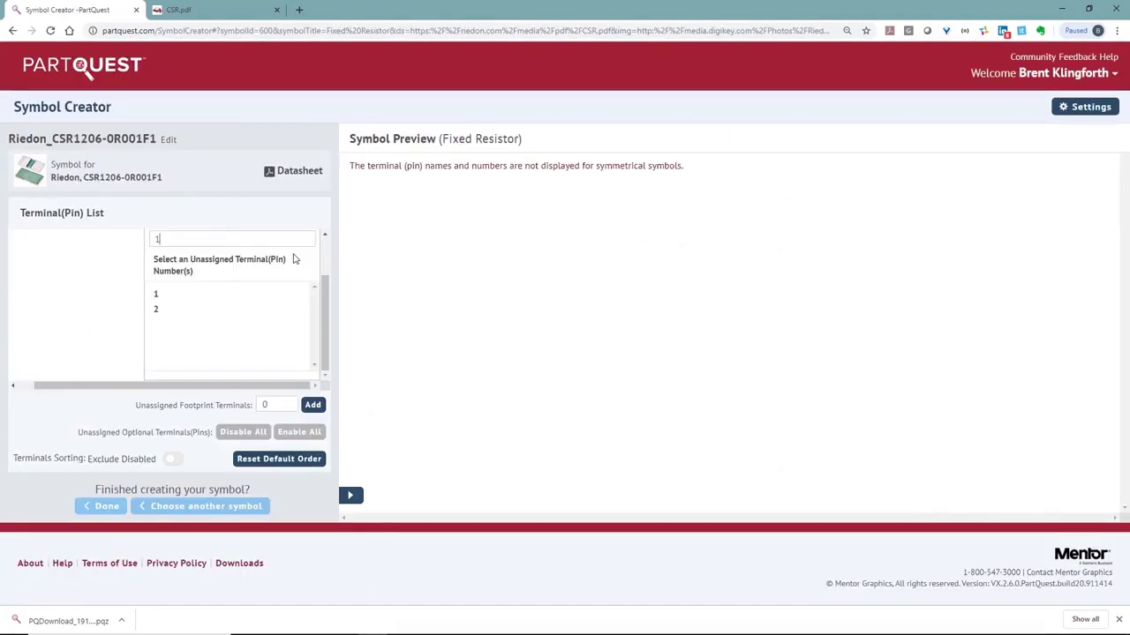
pyautogui.press('Return')
pyautogui.click(291, 280)
pyautogui.click(259, 299)
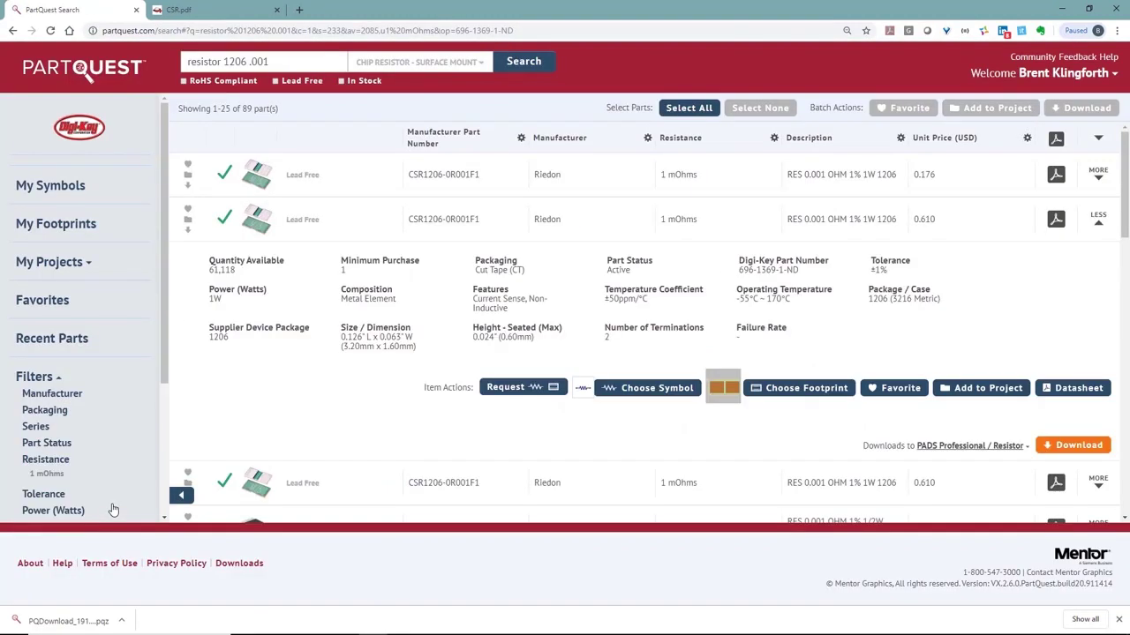
# Add the completed Riedon resistor to the Hand Drill project and open that project
pyautogui.click(966, 392)
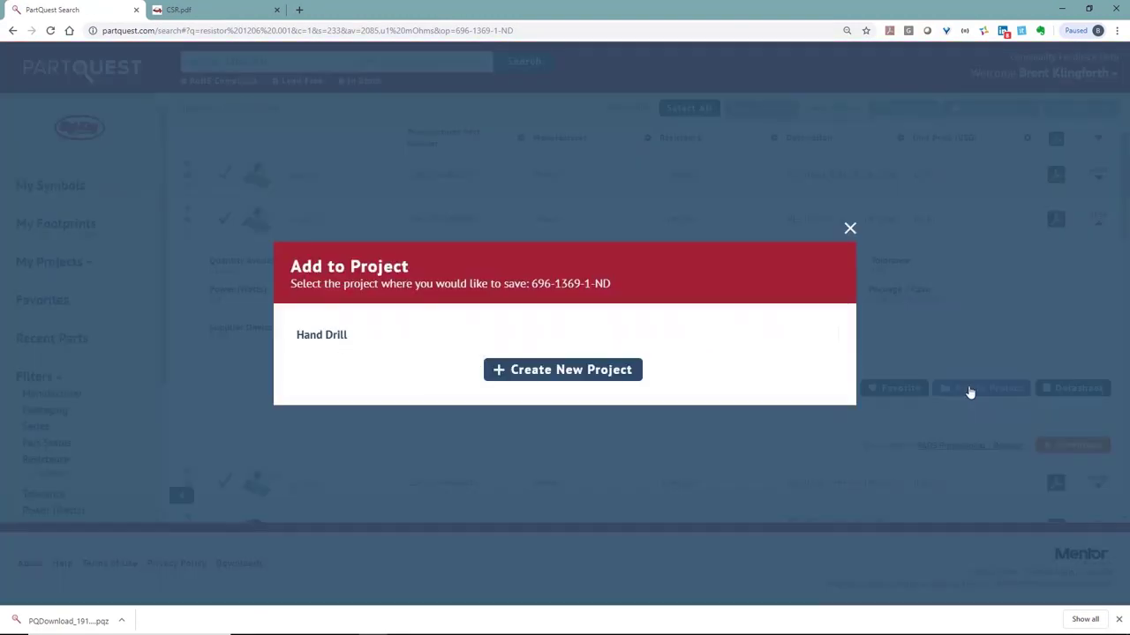
pyautogui.click(390, 341)
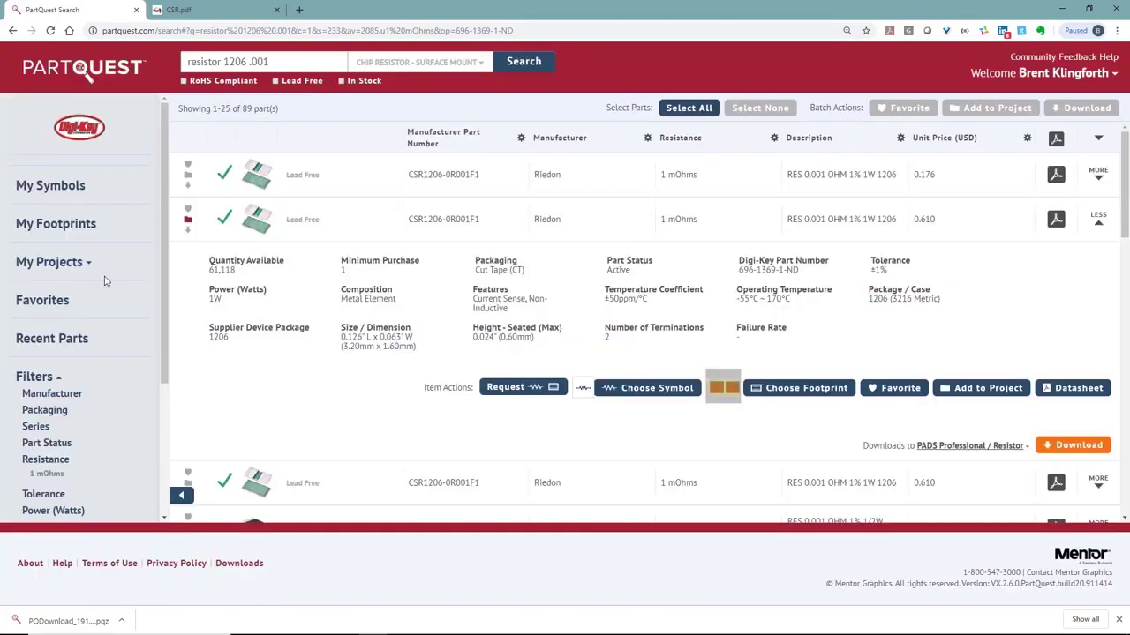
pyautogui.click(77, 267)
pyautogui.click(48, 279)
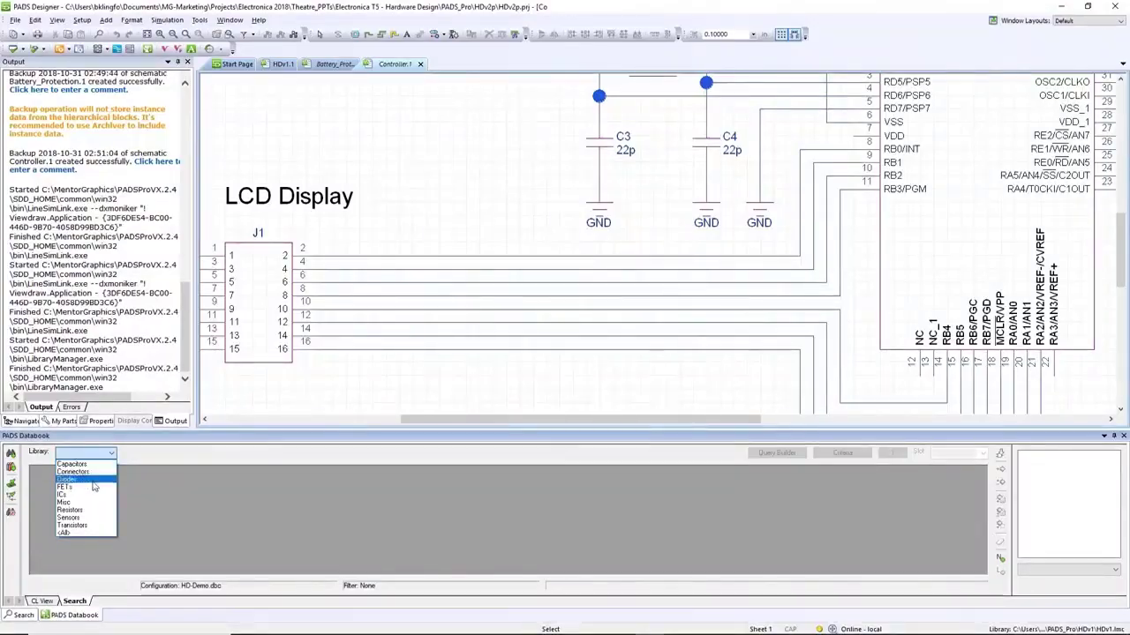
# Switch to PADS Designer and filter the Databook's Resistors library by the value 33
pyautogui.click(87, 510)
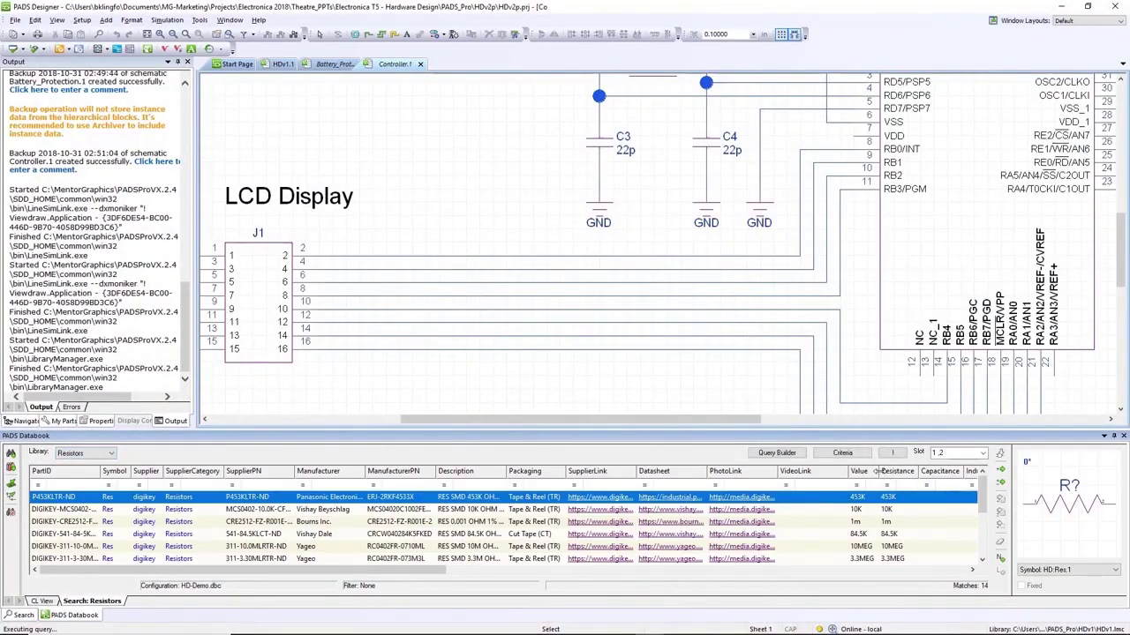
pyautogui.moveTo(879, 471); pyautogui.dragTo(892, 471)
pyautogui.write('33')
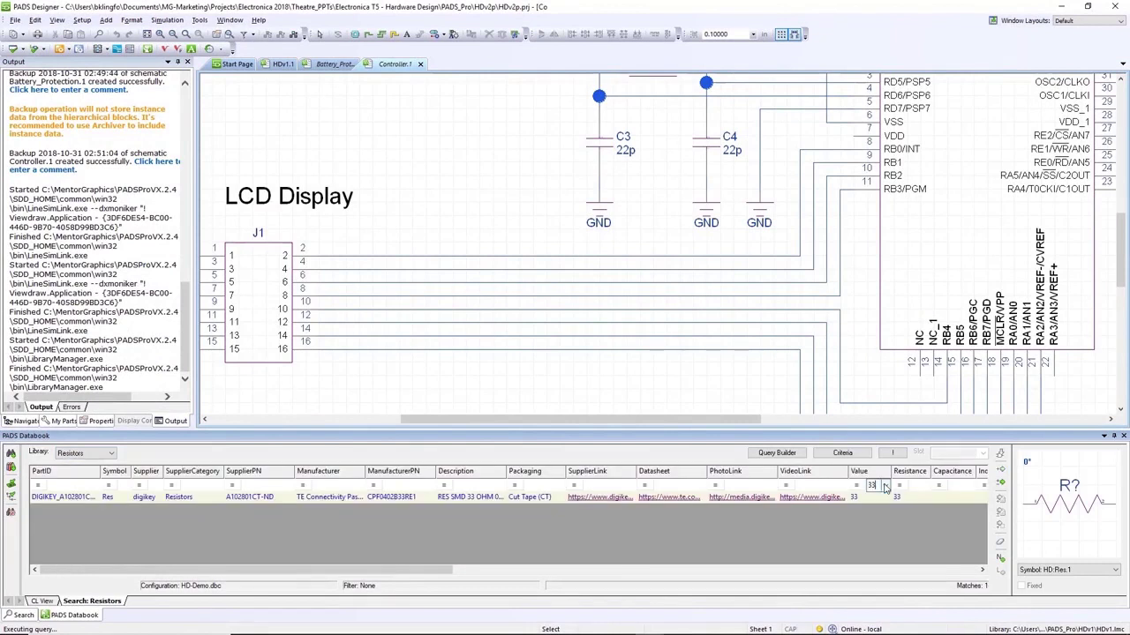
# Place the TE Connectivity 33 ohm resistor in series on the net from pin 2 of J1
pyautogui.click(868, 499)
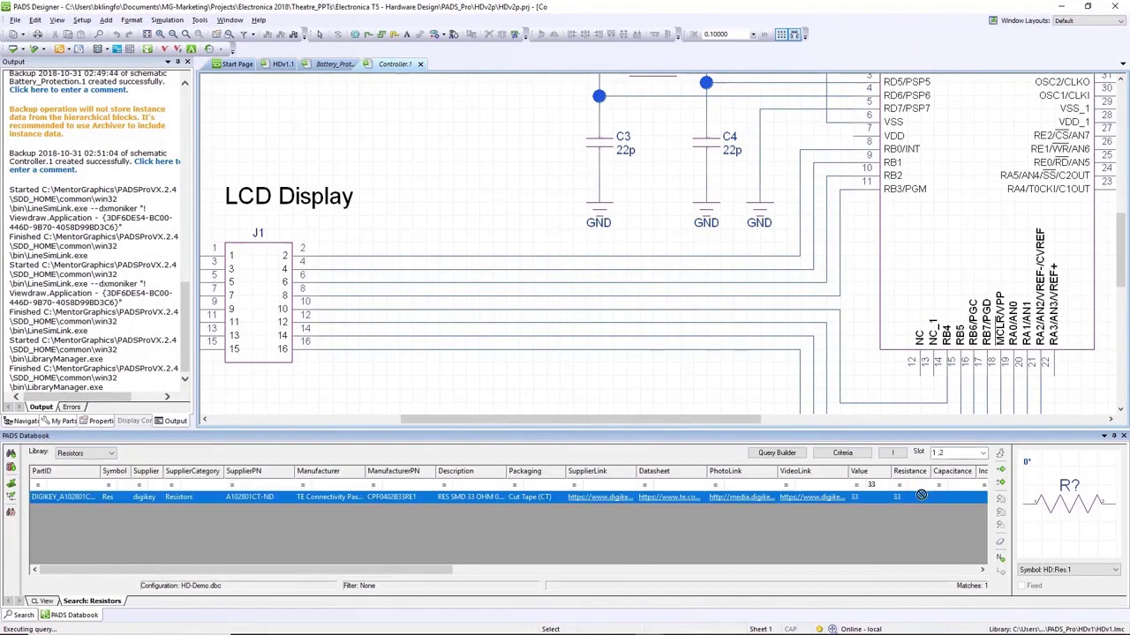
pyautogui.moveTo(882, 476); pyautogui.dragTo(484, 256)
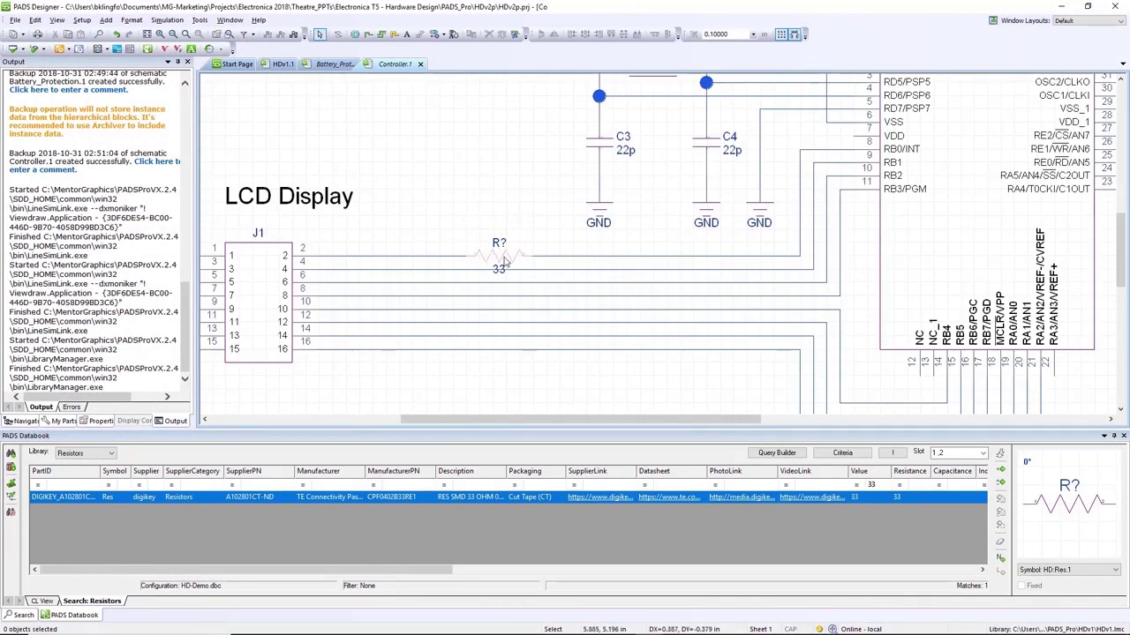
pyautogui.scroll(2, 473, 278)
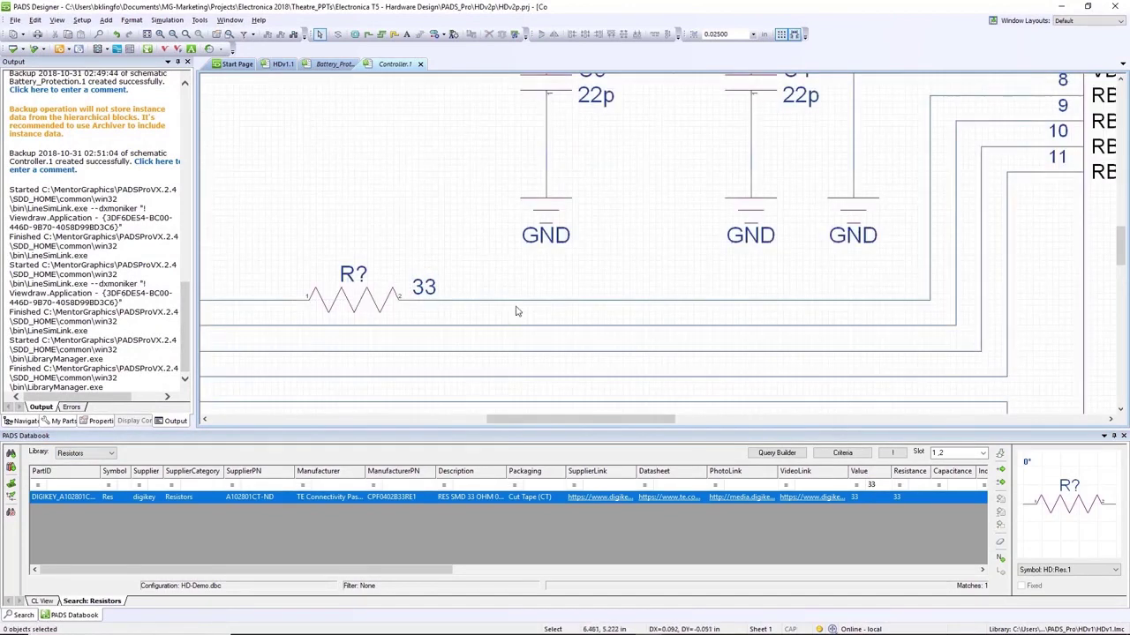
# Package the schematic symbols with Board optimization, updating local library data with newer central library data
pyautogui.scroll(-1, 474, 368)
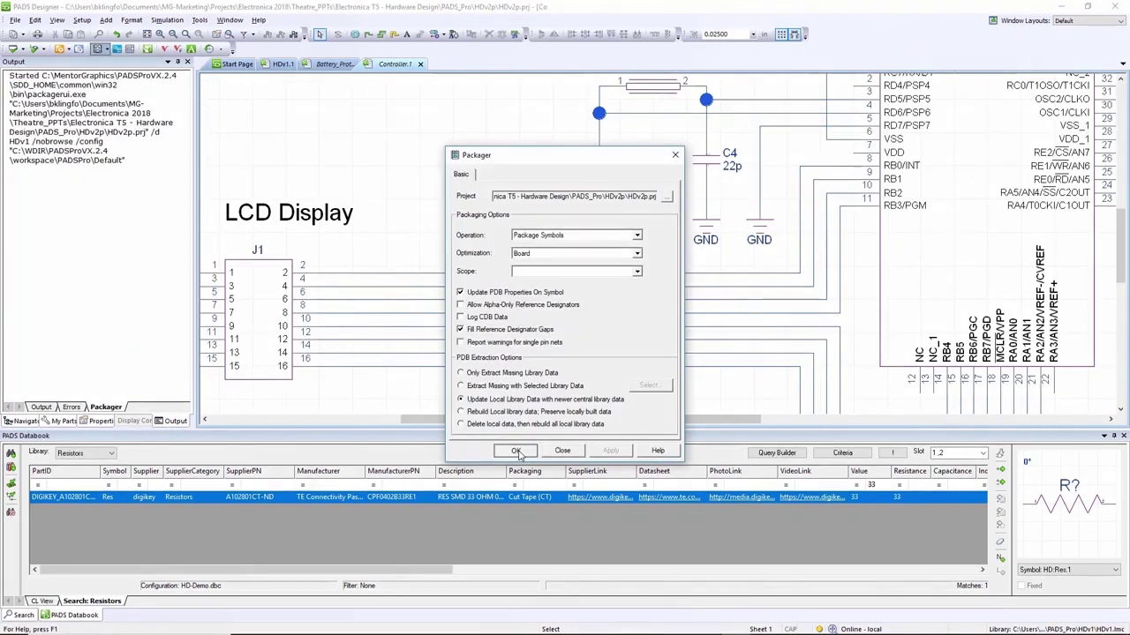
pyautogui.click(516, 451)
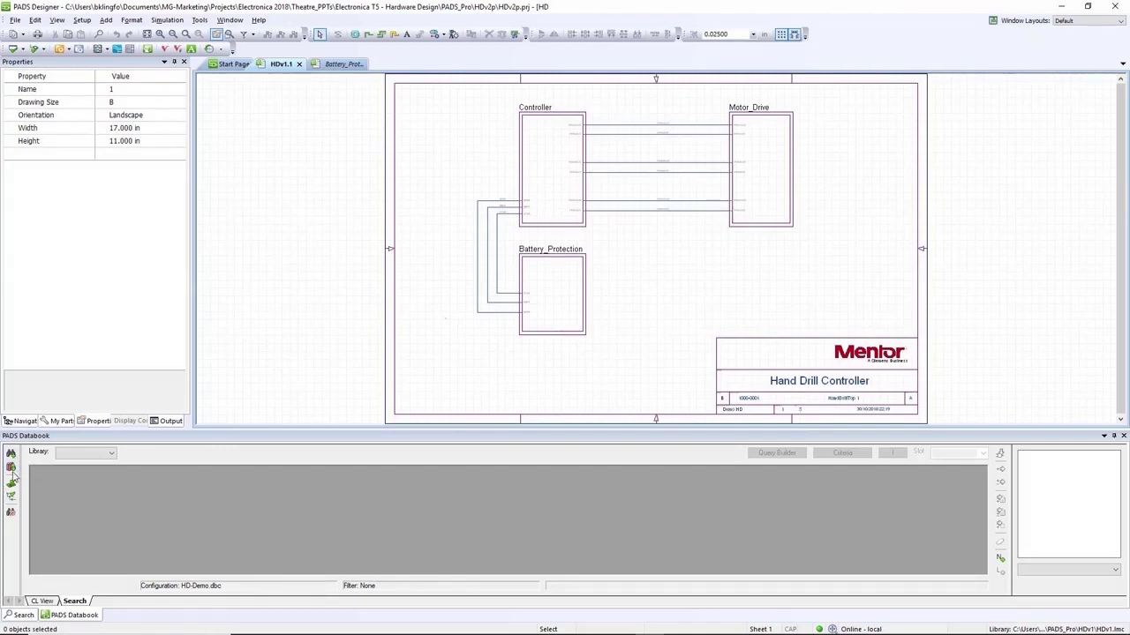
# Verify the components in the HDv1 design against the Databook, show mismatched resistor R13 in the schematic, and review its properties
pyautogui.click(11, 499)
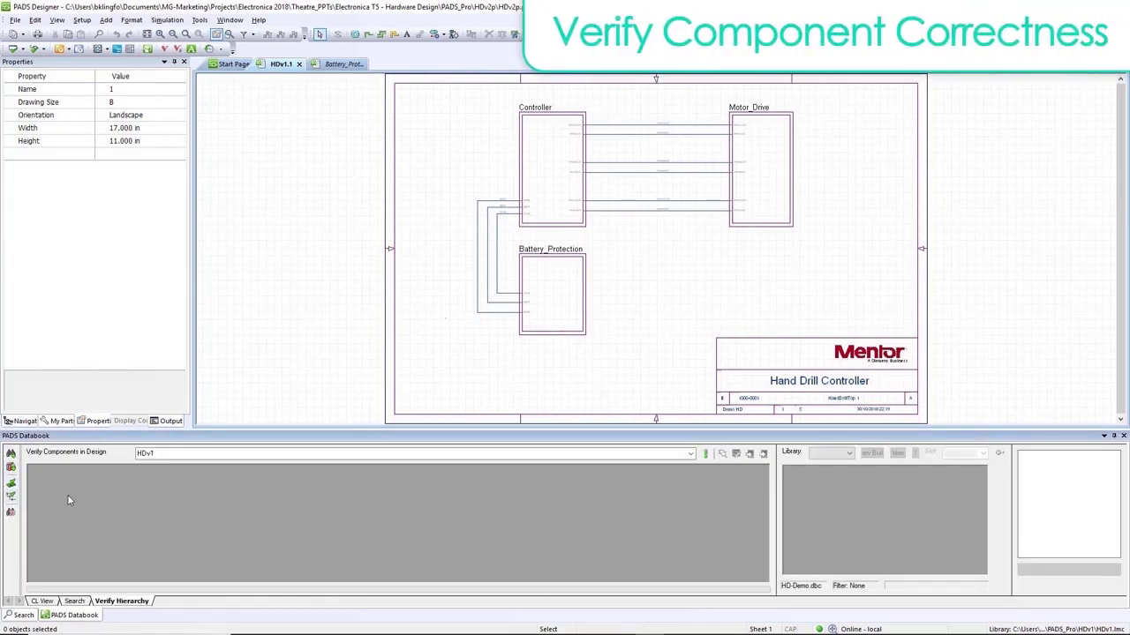
pyautogui.click(706, 455)
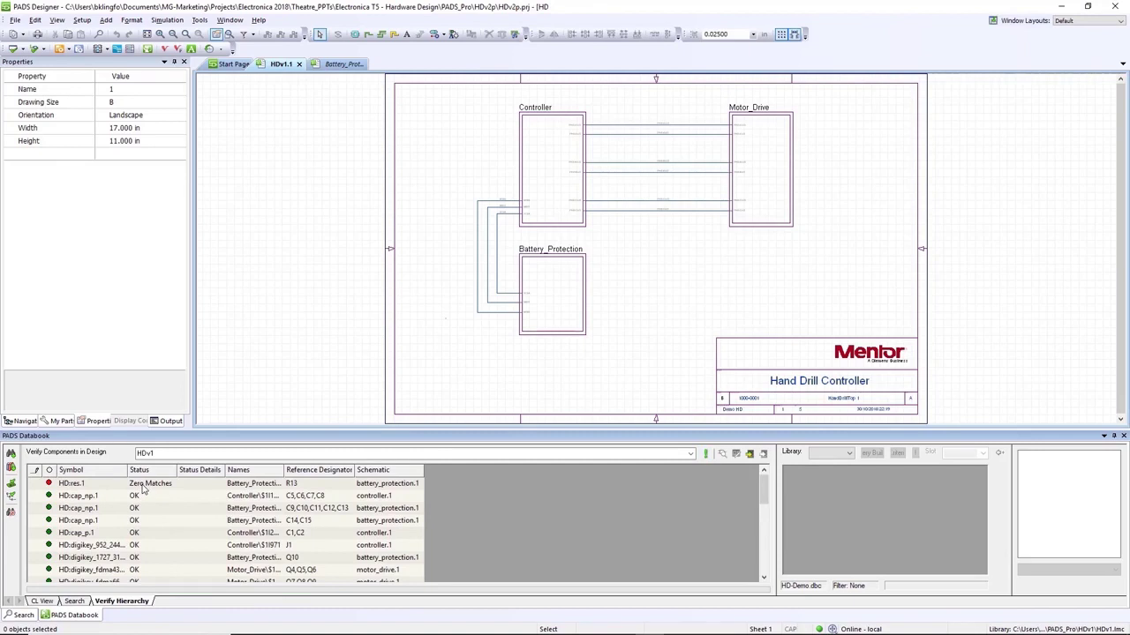
pyautogui.click(143, 488)
pyautogui.rightClick(143, 491)
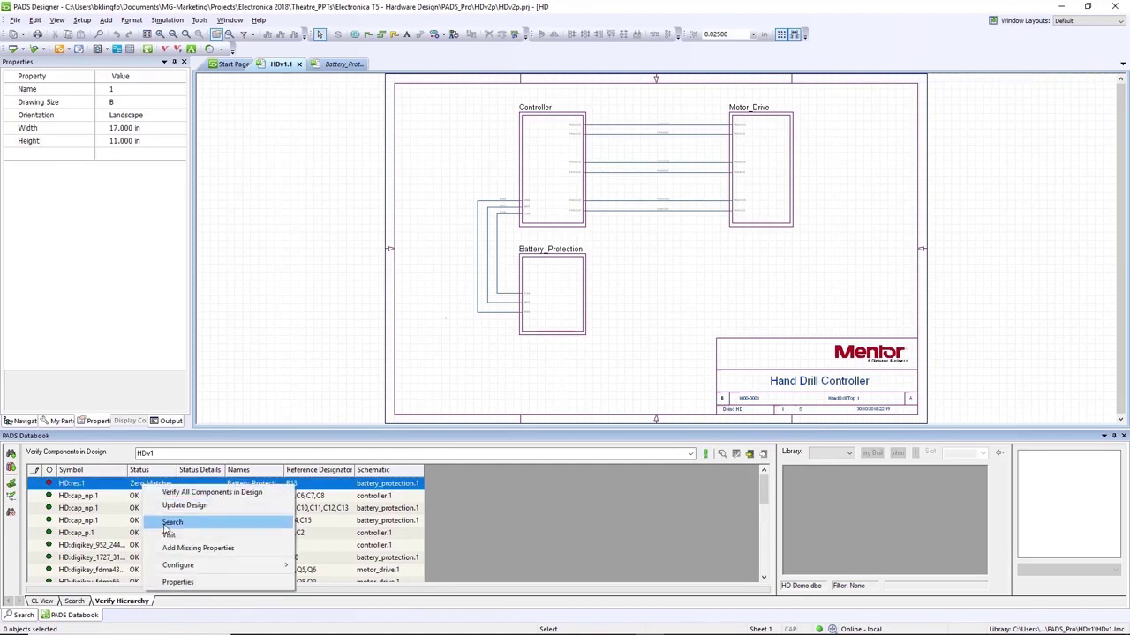
pyautogui.click(164, 534)
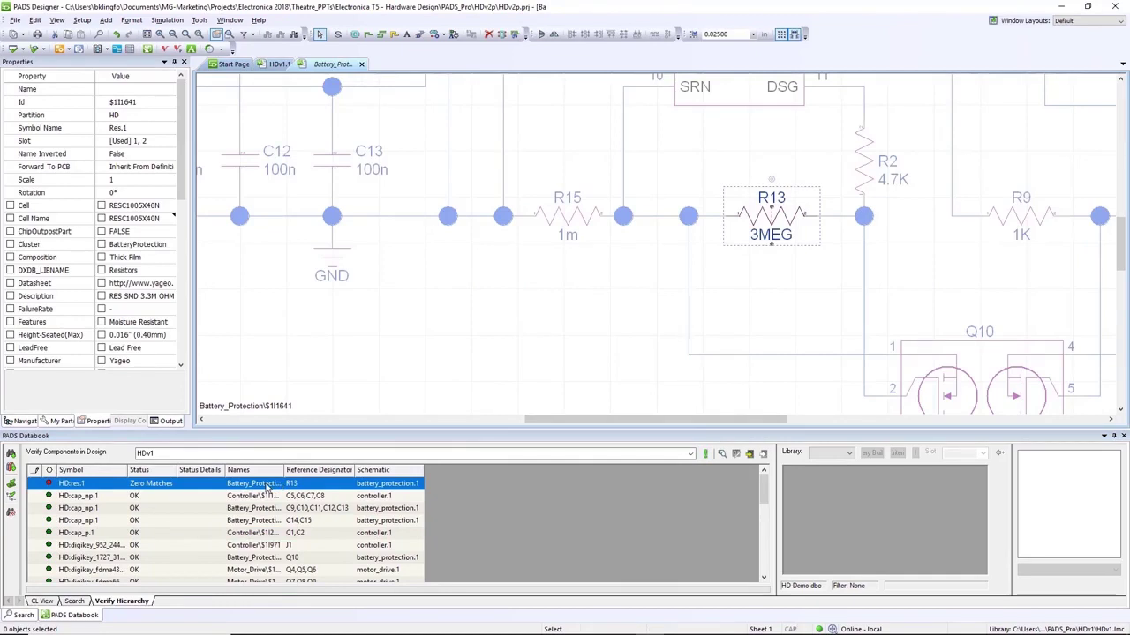
pyautogui.moveTo(182, 189); pyautogui.dragTo(185, 347)
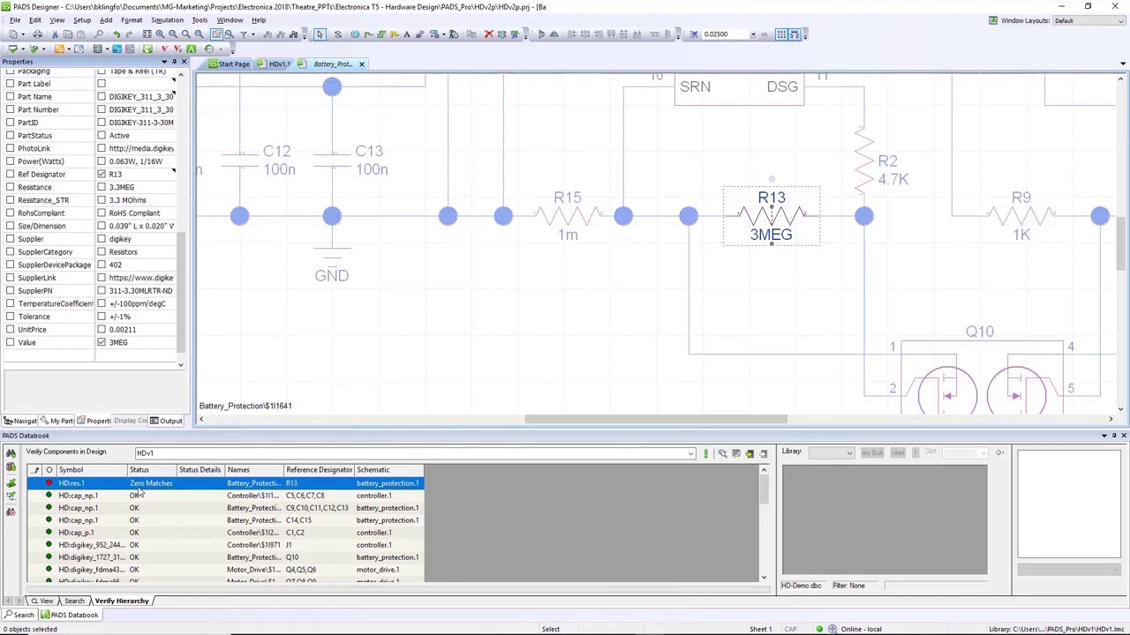
# Search the Resistors library for R13's part, leaving the 3MEG Value condition out of the query
pyautogui.rightClick(139, 489)
pyautogui.click(165, 526)
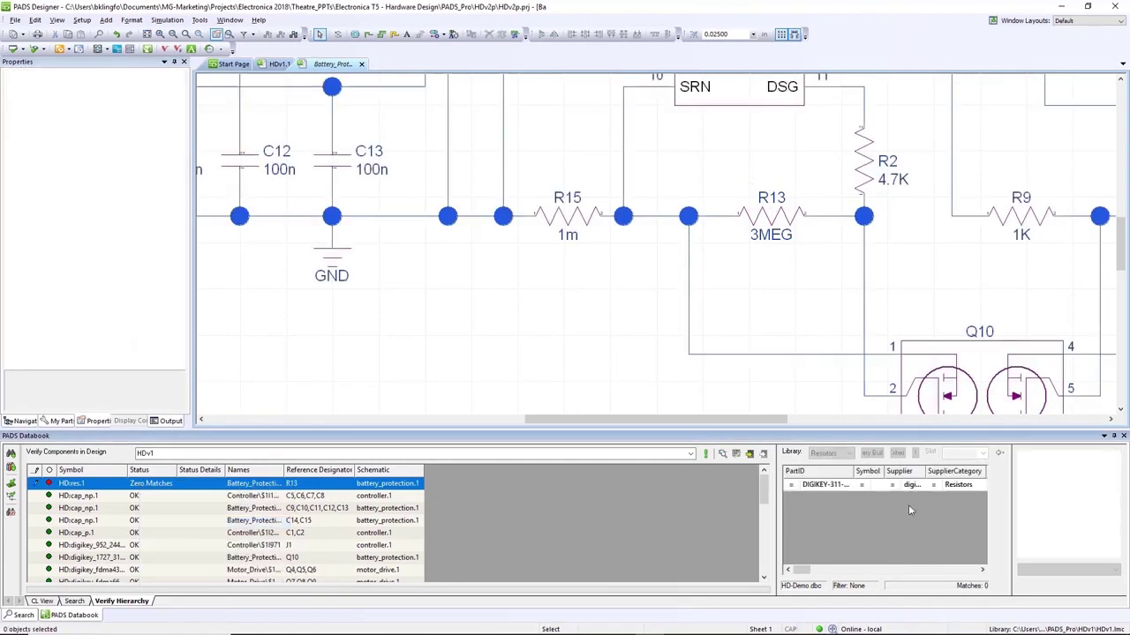
pyautogui.moveTo(778, 511); pyautogui.dragTo(385, 512)
pyautogui.moveTo(555, 569); pyautogui.dragTo(701, 569)
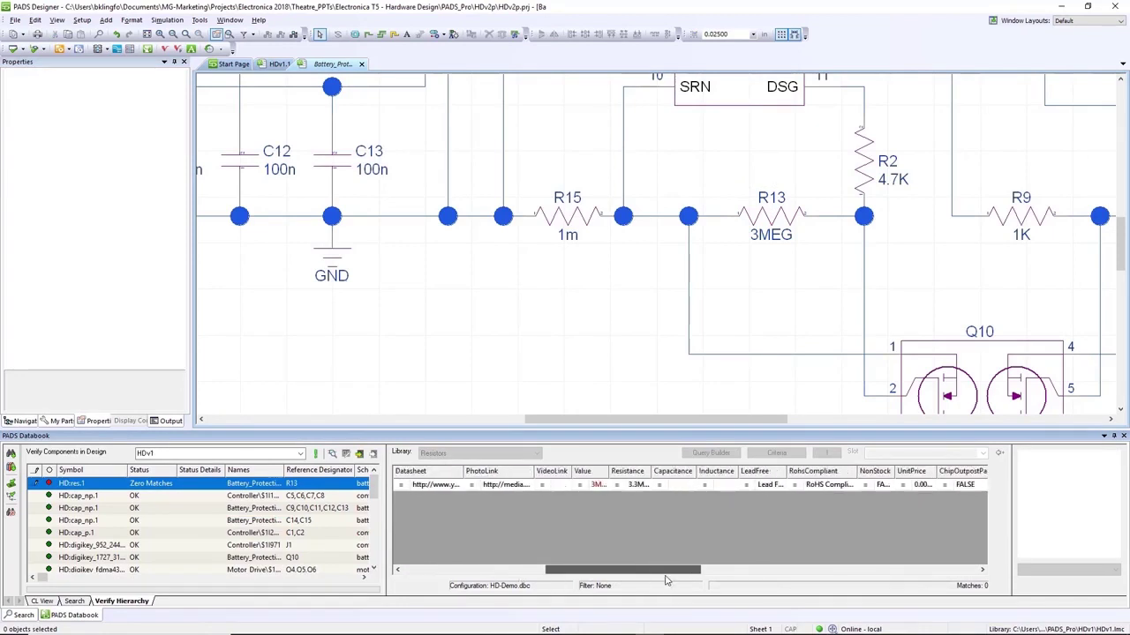
pyautogui.rightClick(597, 486)
pyautogui.click(621, 521)
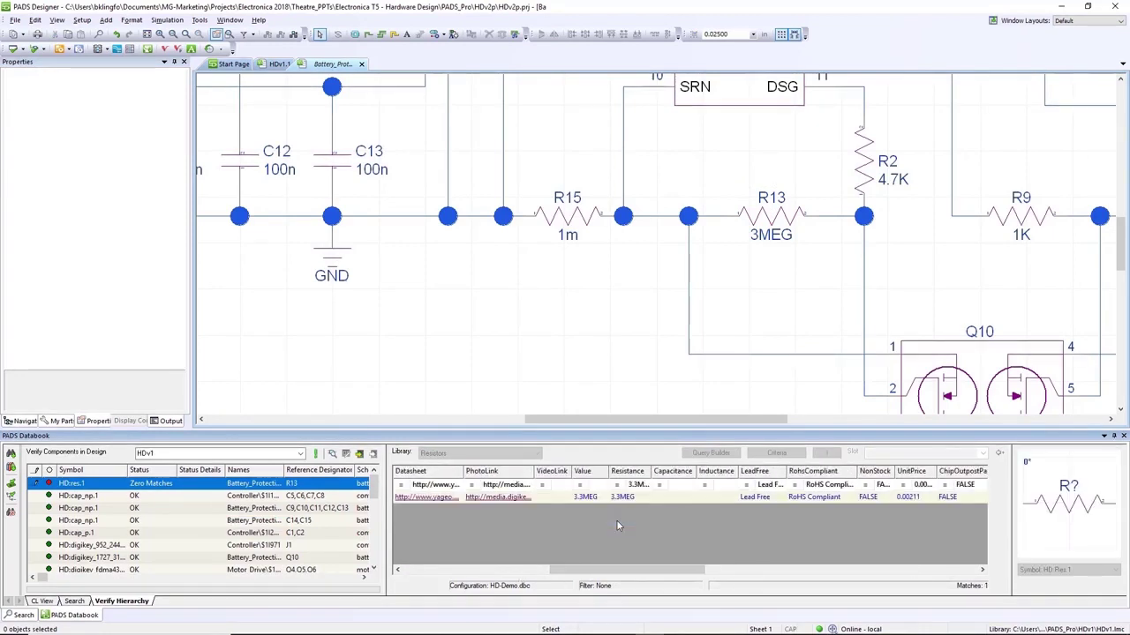
# Annotate R13 with the matching 3.3MEG library part and update the design
pyautogui.click(644, 498)
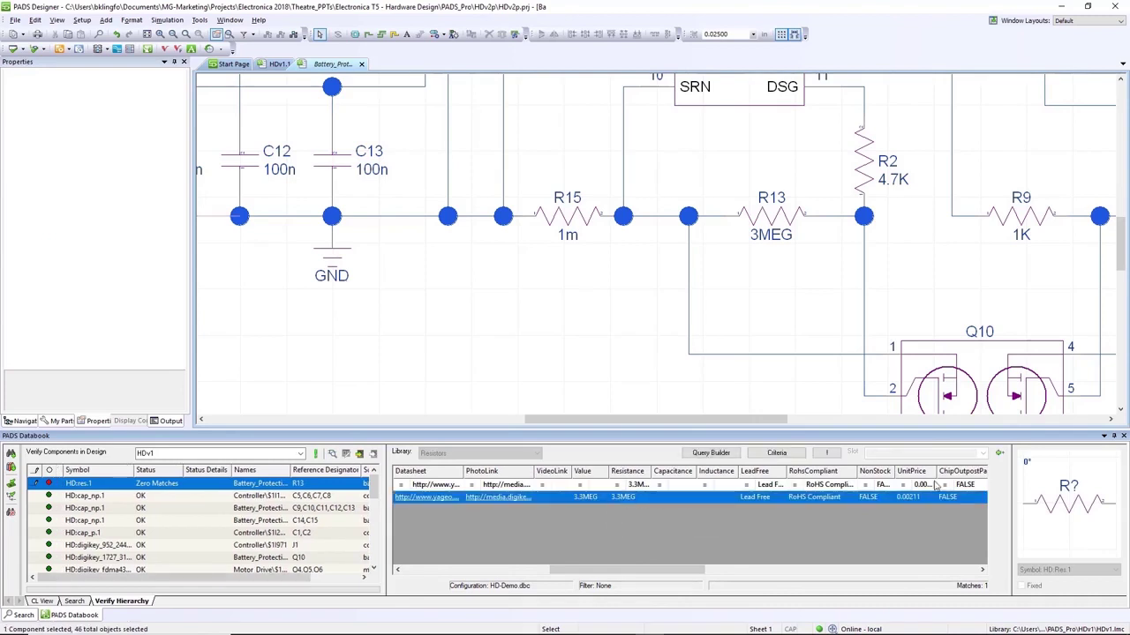
pyautogui.click(999, 453)
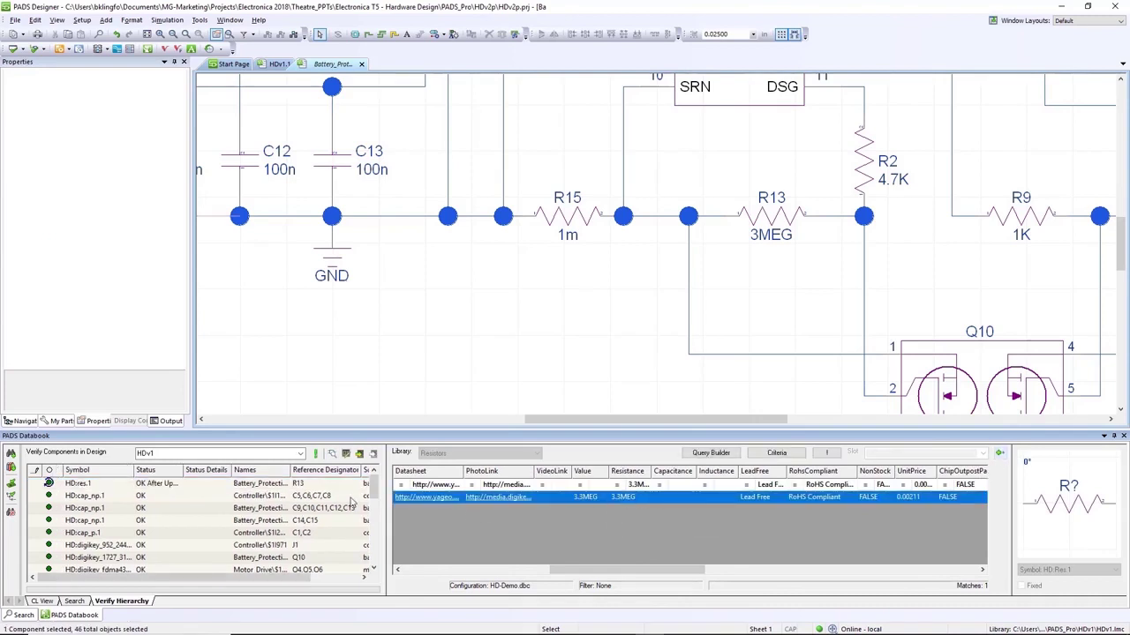
pyautogui.click(346, 454)
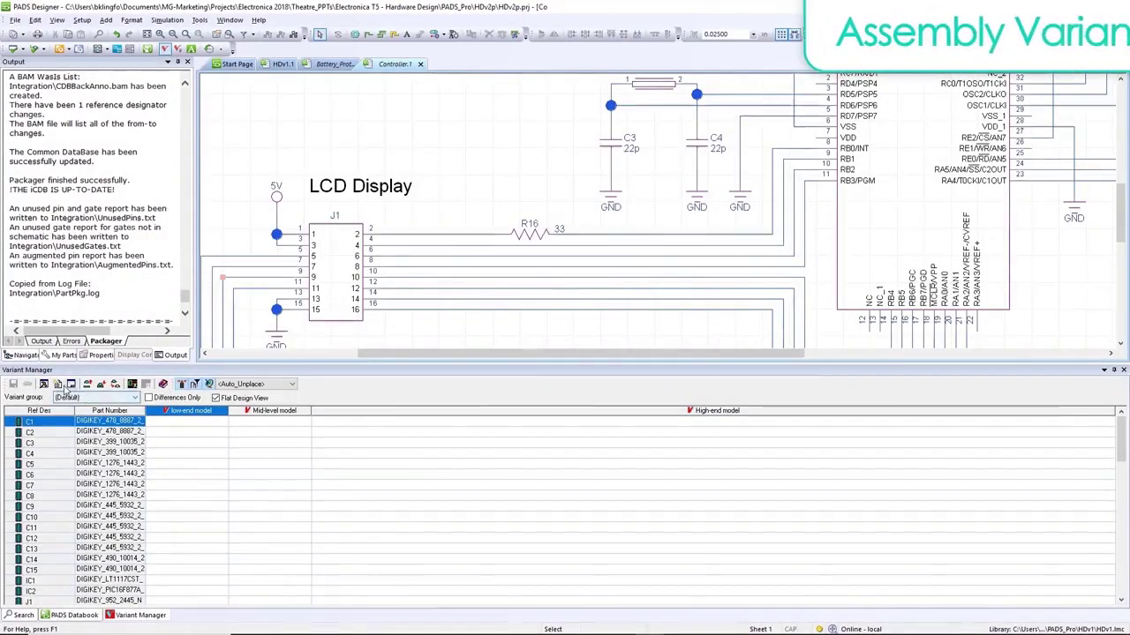
# Define a Low-end model variant with number 1000-0003 and description "Removes bluetooth, display."
pyautogui.click(70, 386)
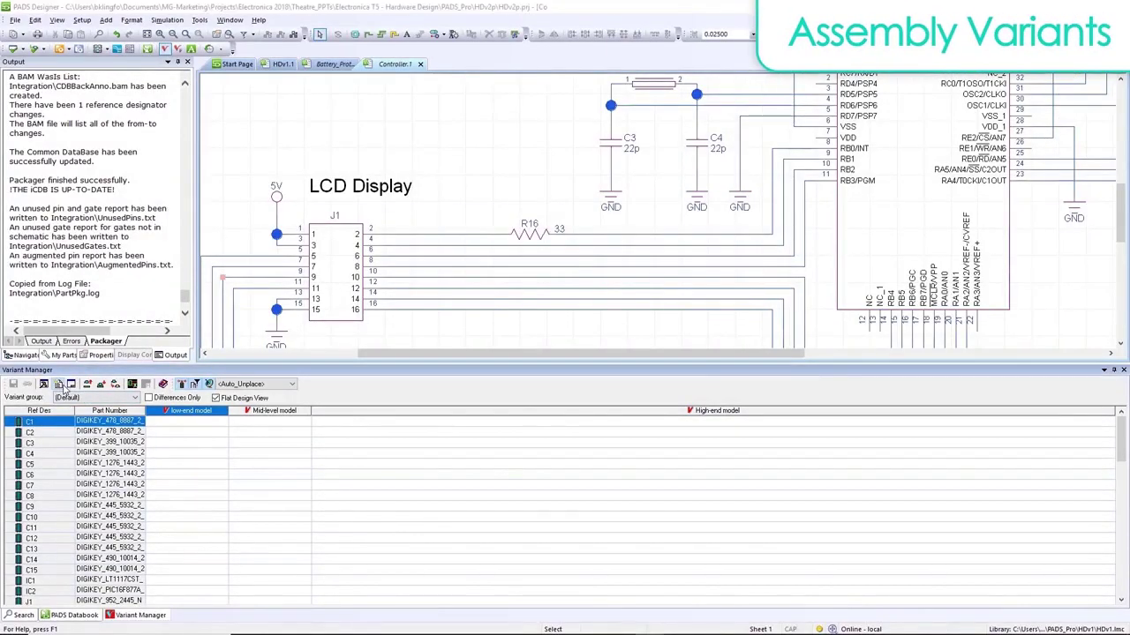
pyautogui.click(284, 68)
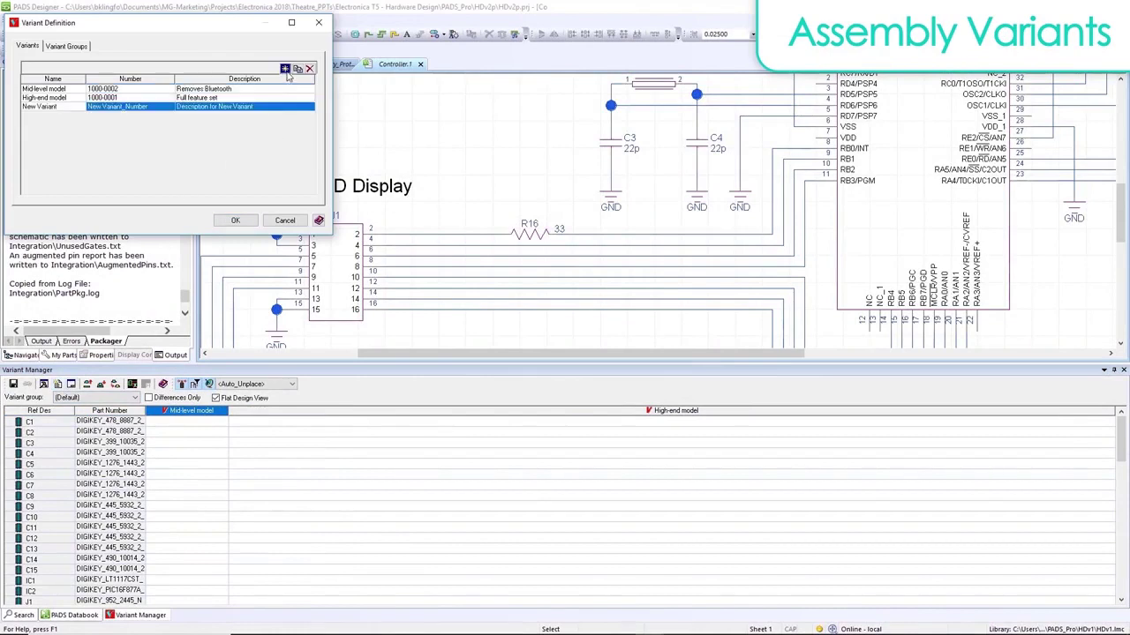
pyautogui.write('Removes bluetooth, display.')
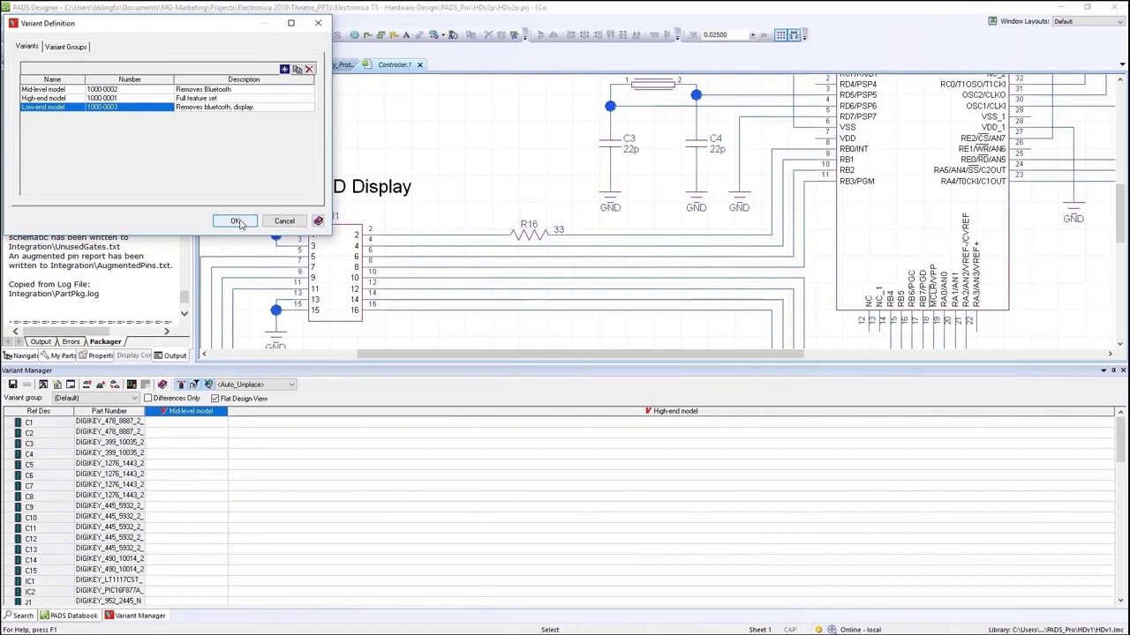
pyautogui.click(236, 221)
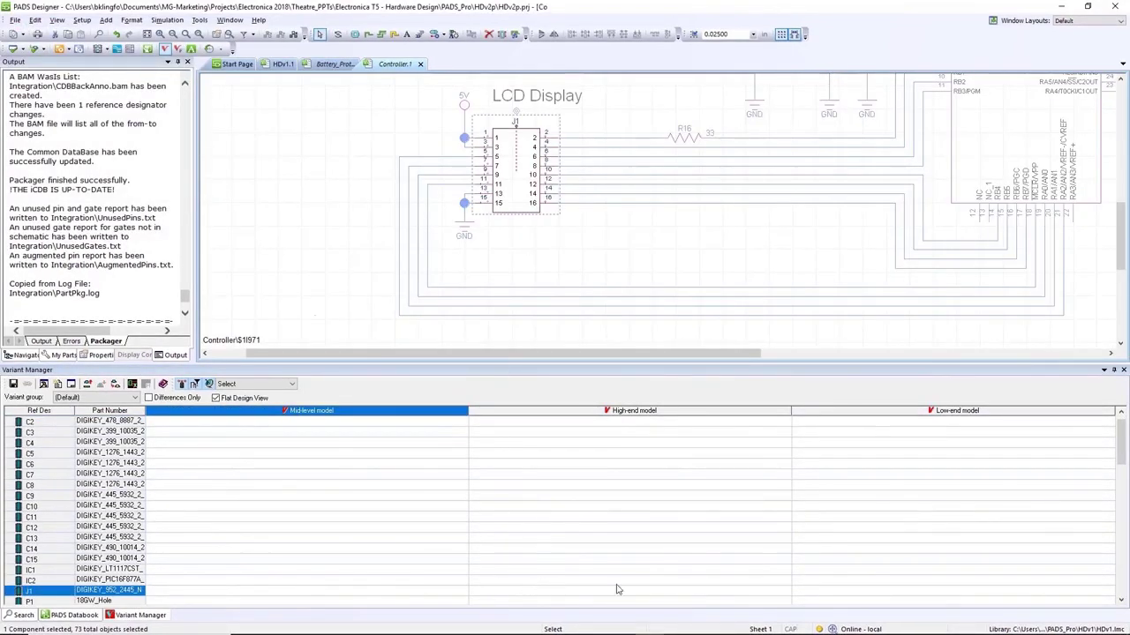
# Mark LCD connector J1 as unplaced in the Low-end model variant and show that variant's schematic
pyautogui.click(819, 589)
pyautogui.rightClick(819, 590)
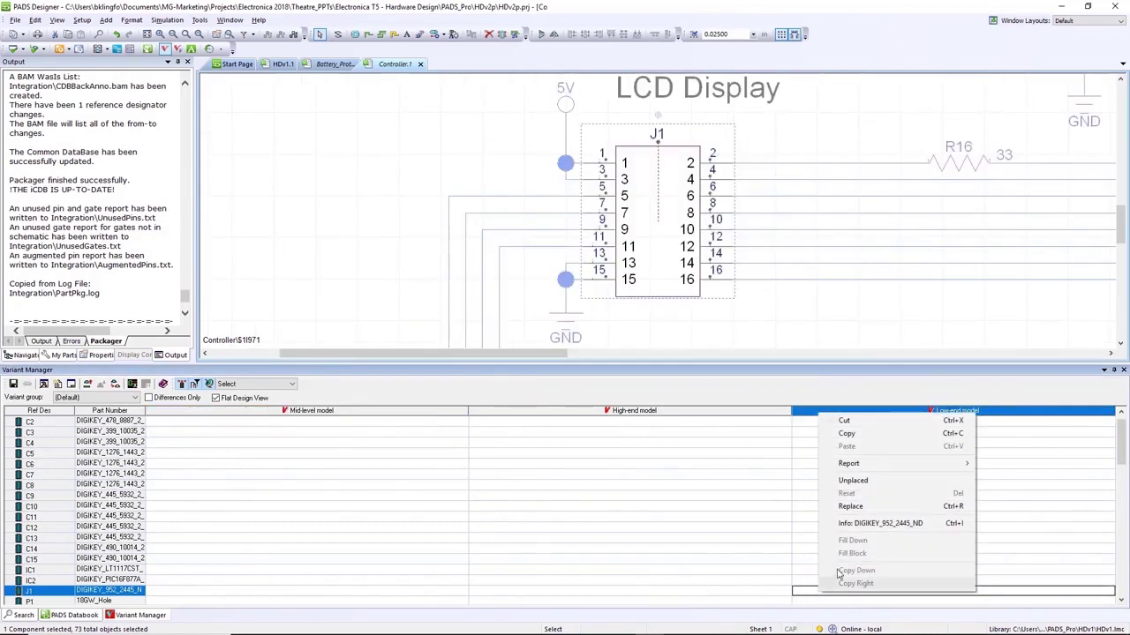
pyautogui.click(849, 481)
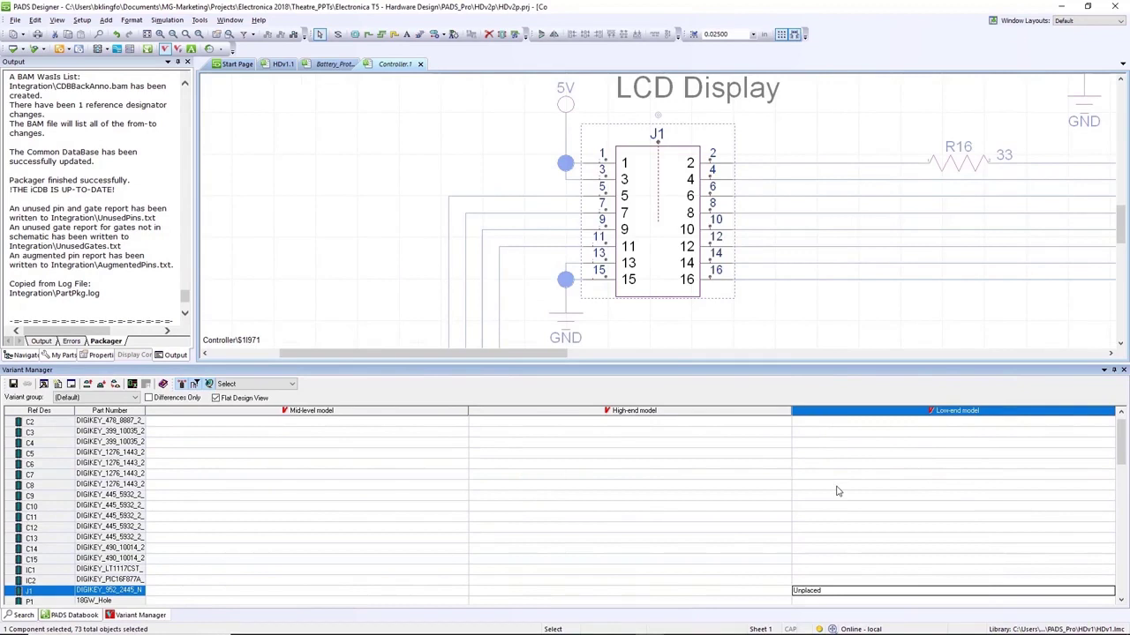
pyautogui.scroll(-2, 839, 491)
pyautogui.click(604, 332)
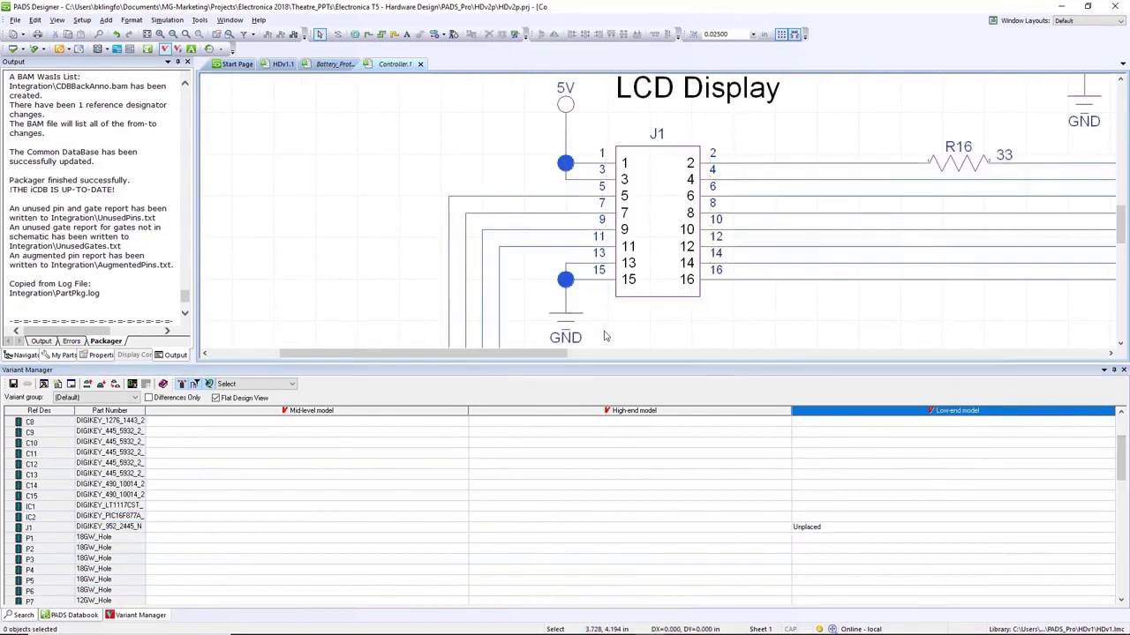
pyautogui.click(132, 384)
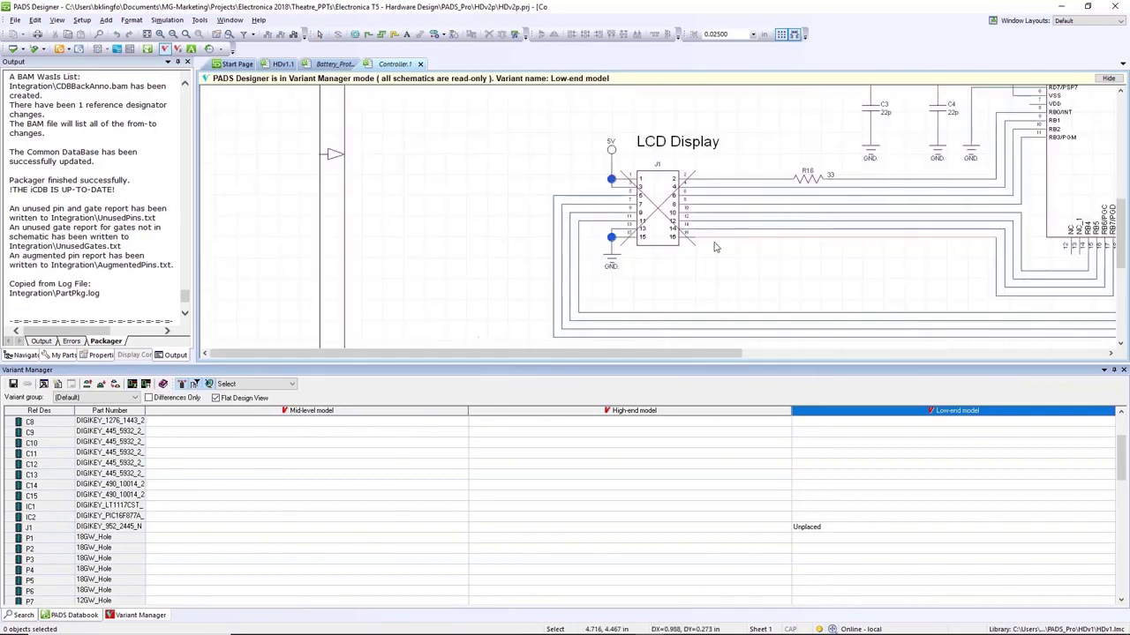
pyautogui.click(519, 238)
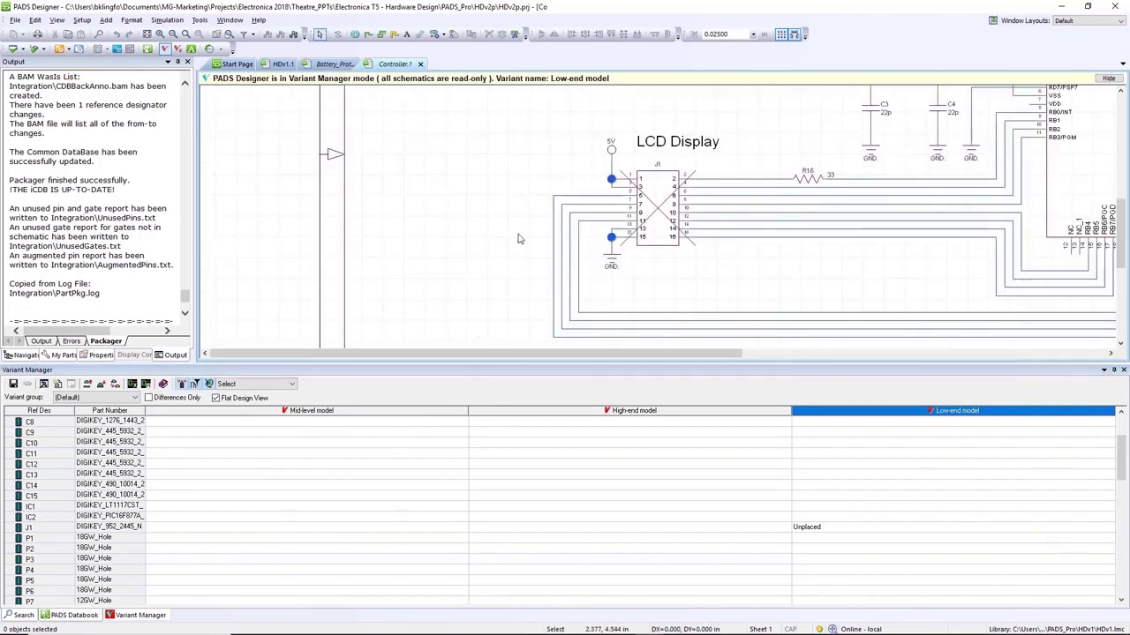
# Export block HDv1 as black-and-white PDF HandDril-Basic-1000-0003l.pdf with component popup menus and net hyperlinks, turning off the reader start
pyautogui.click(15, 20)
pyautogui.moveTo(56, 170)
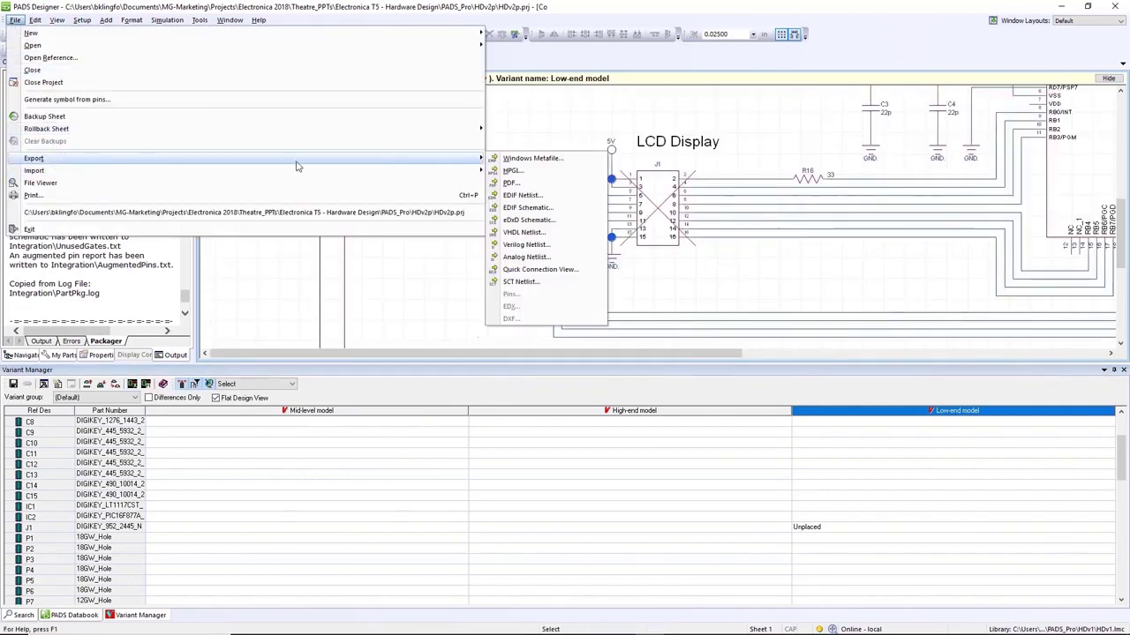
pyautogui.click(507, 182)
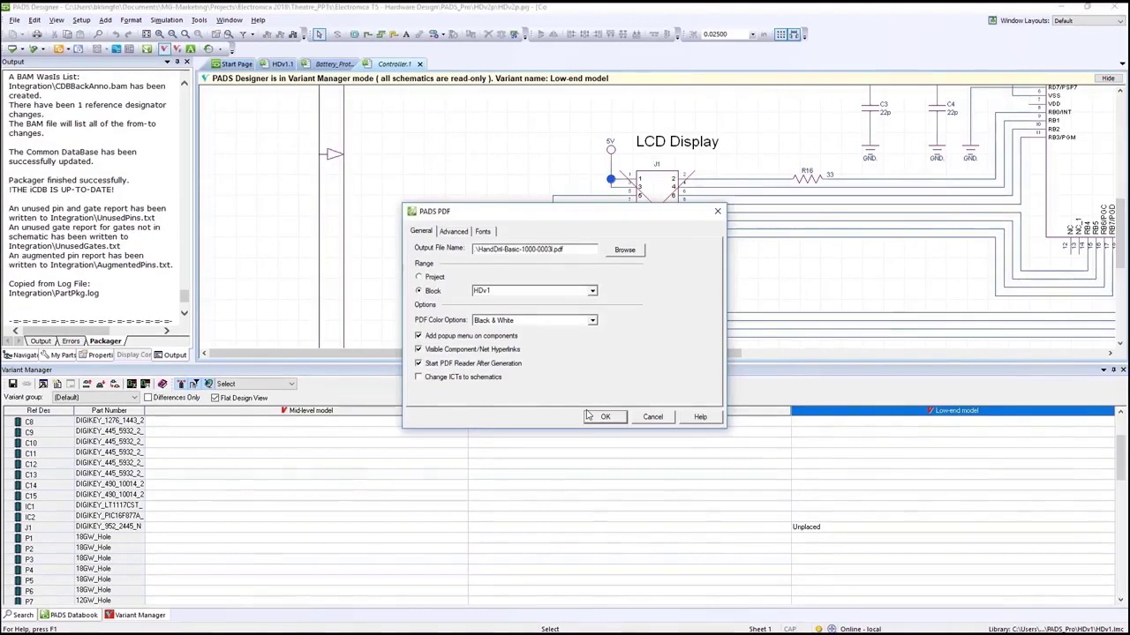
pyautogui.click(419, 335)
pyautogui.click(419, 362)
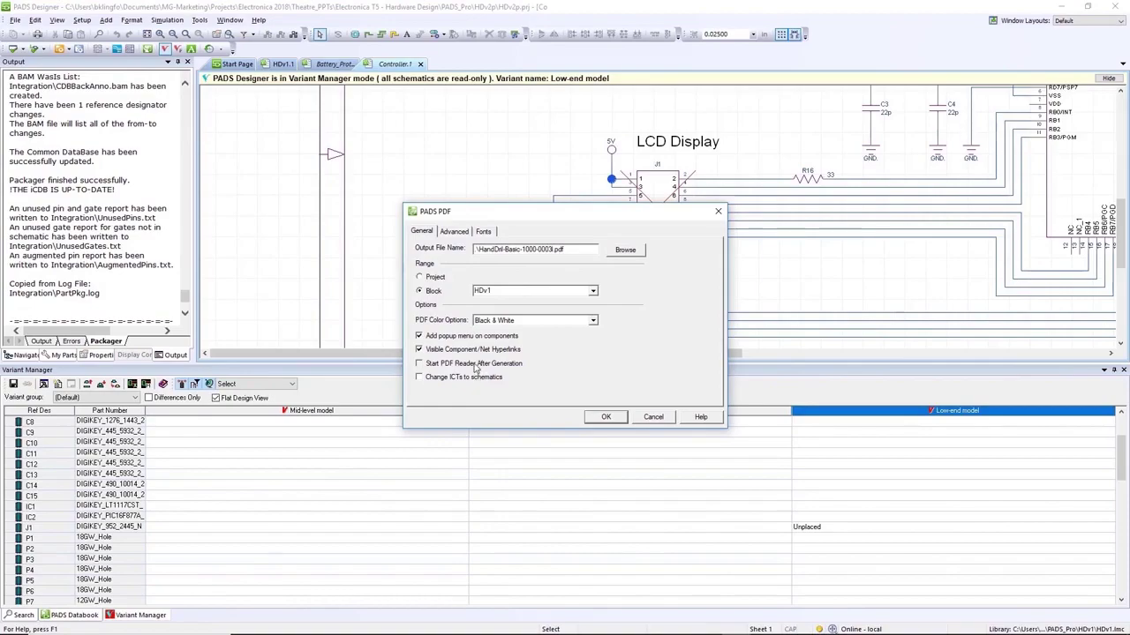
pyautogui.click(604, 416)
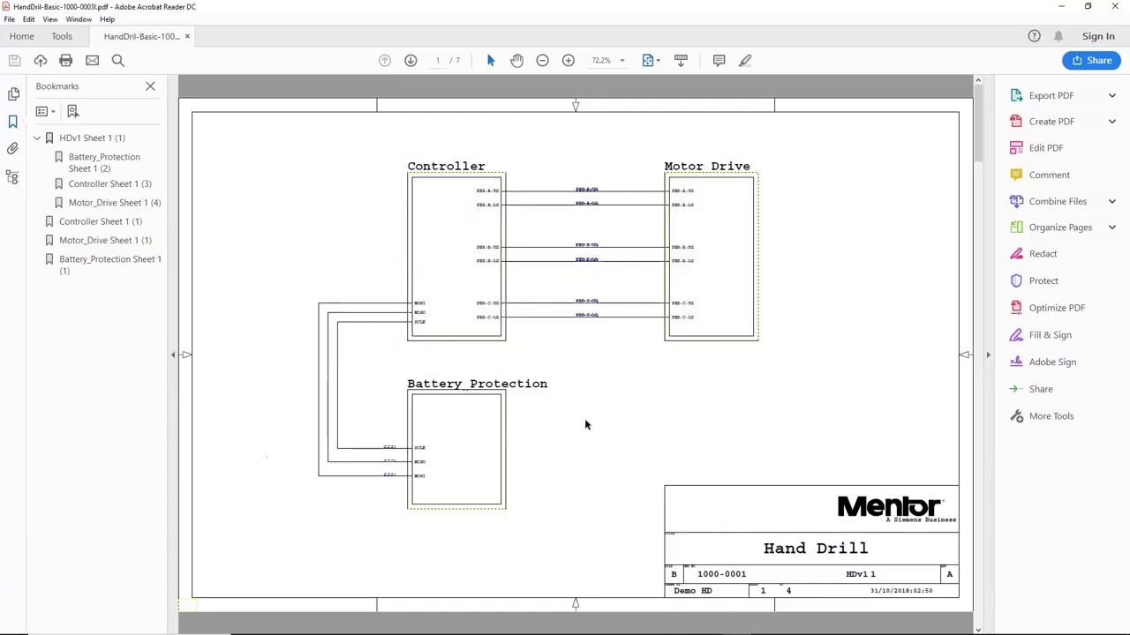
# Inspect the properties of regulator IC1 on the exported PDF's Controller sheet, and close the PDF
pyautogui.click(454, 277)
pyautogui.click(471, 286)
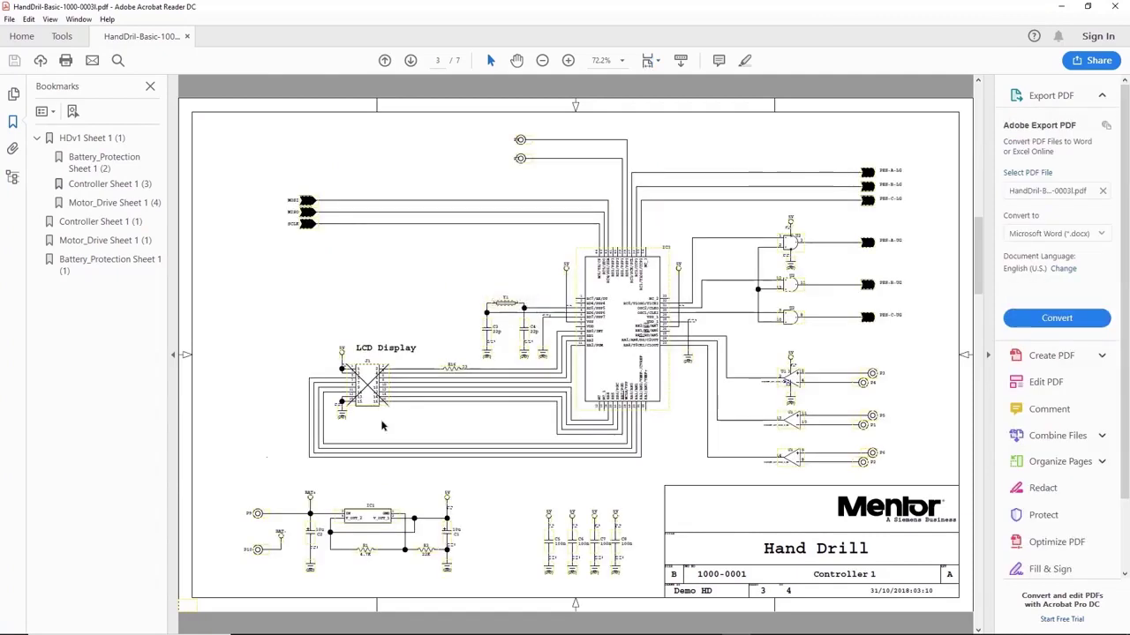
pyautogui.click(372, 520)
pyautogui.moveTo(402, 549)
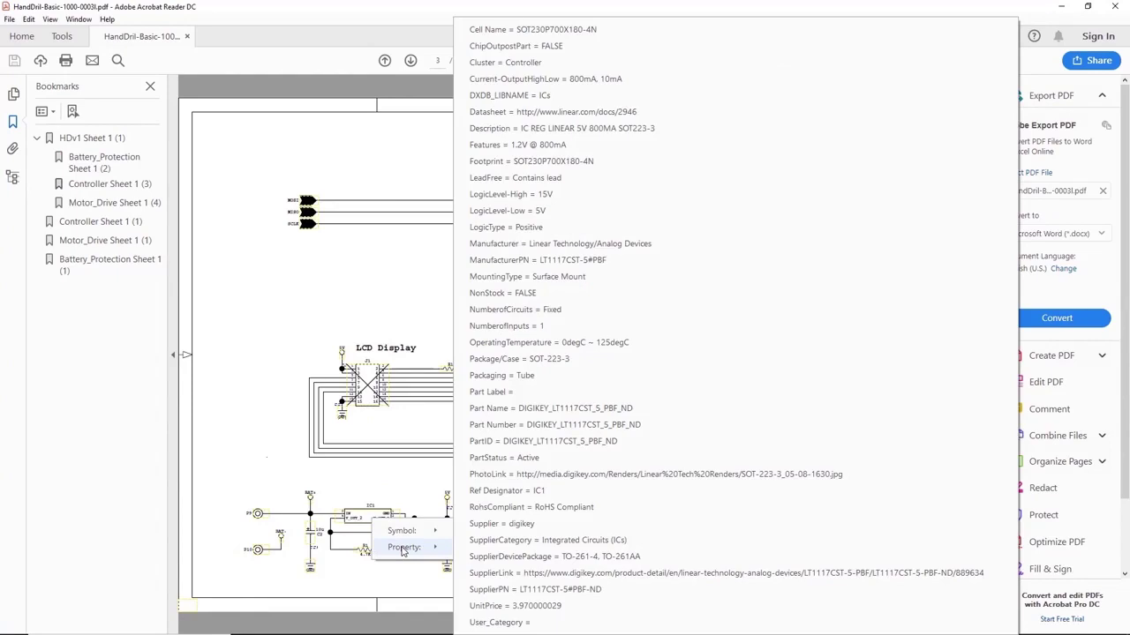
pyautogui.click(412, 486)
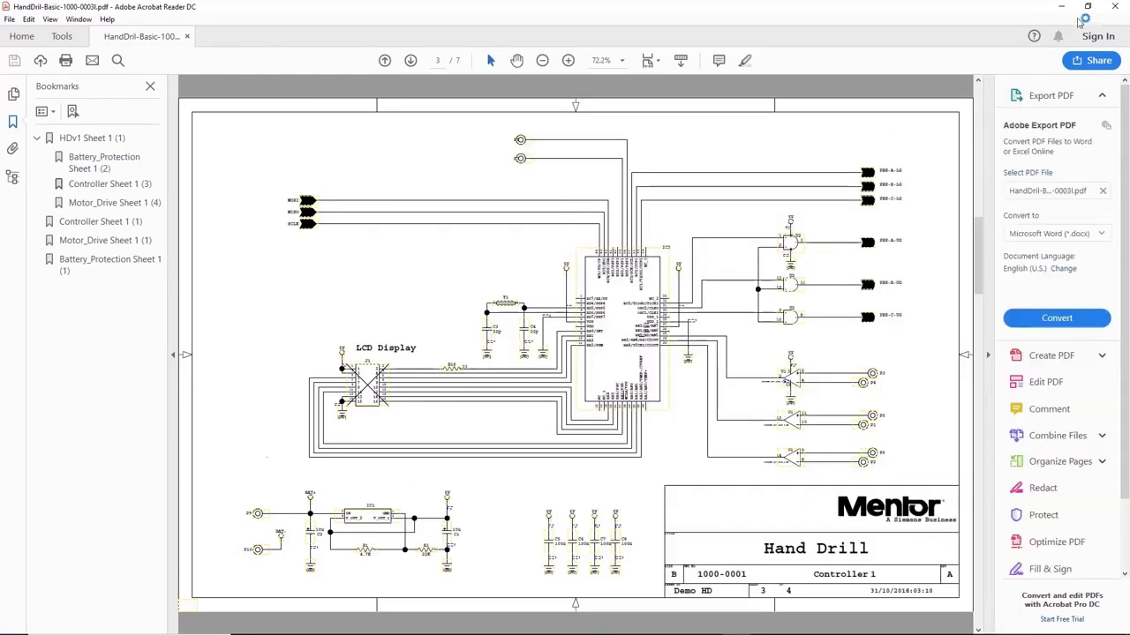
pyautogui.click(1116, 8)
pyautogui.click(1118, 6)
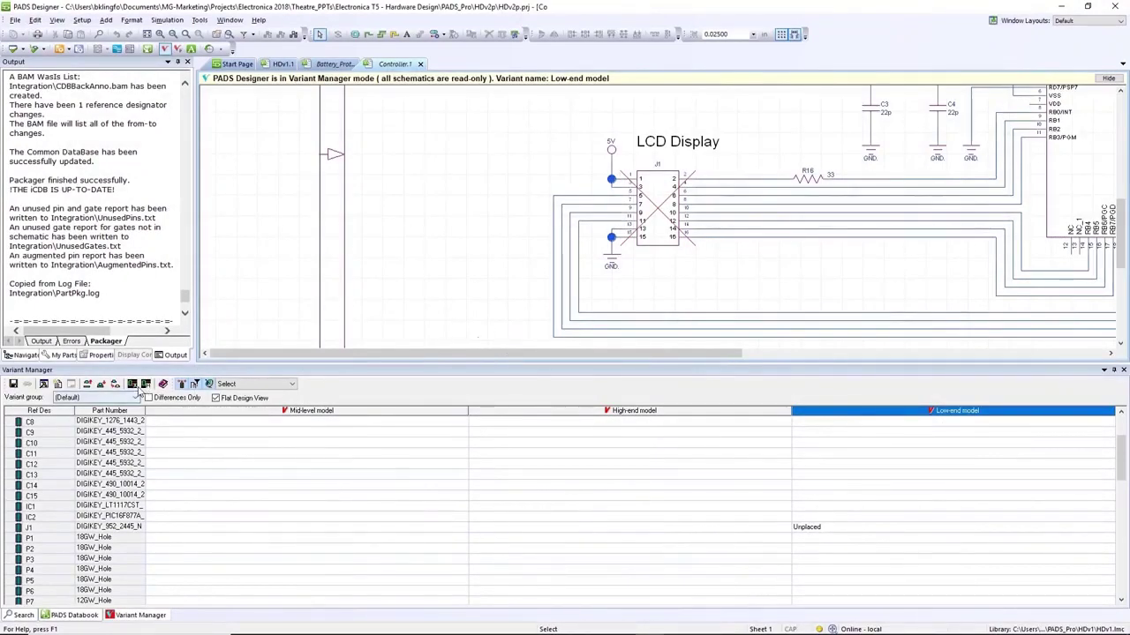
# Generate Microsoft Excel part list BOM reports for the Mid-level, High-end and Low-end models plus a master BOM
pyautogui.rightClick(323, 496)
pyautogui.moveTo(366, 364)
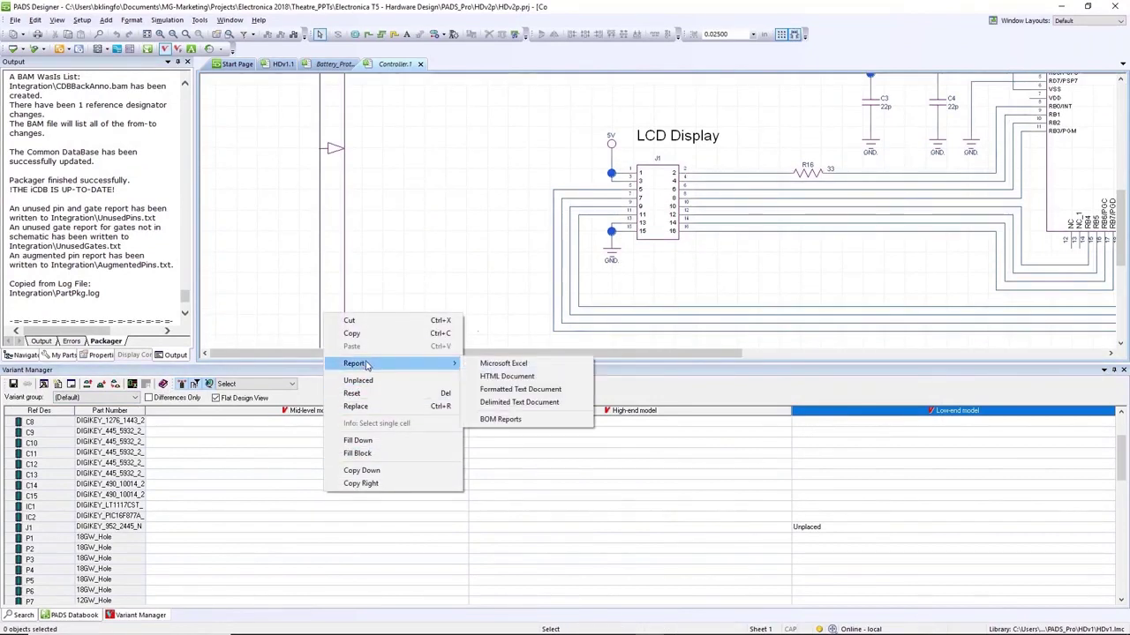
pyautogui.click(492, 422)
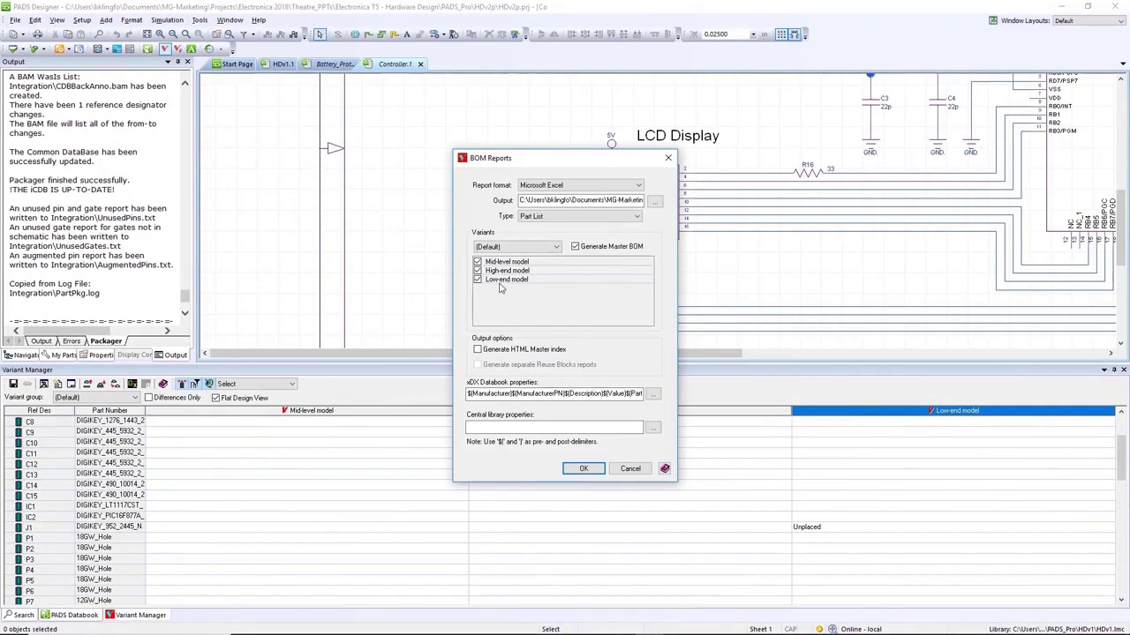
pyautogui.click(584, 469)
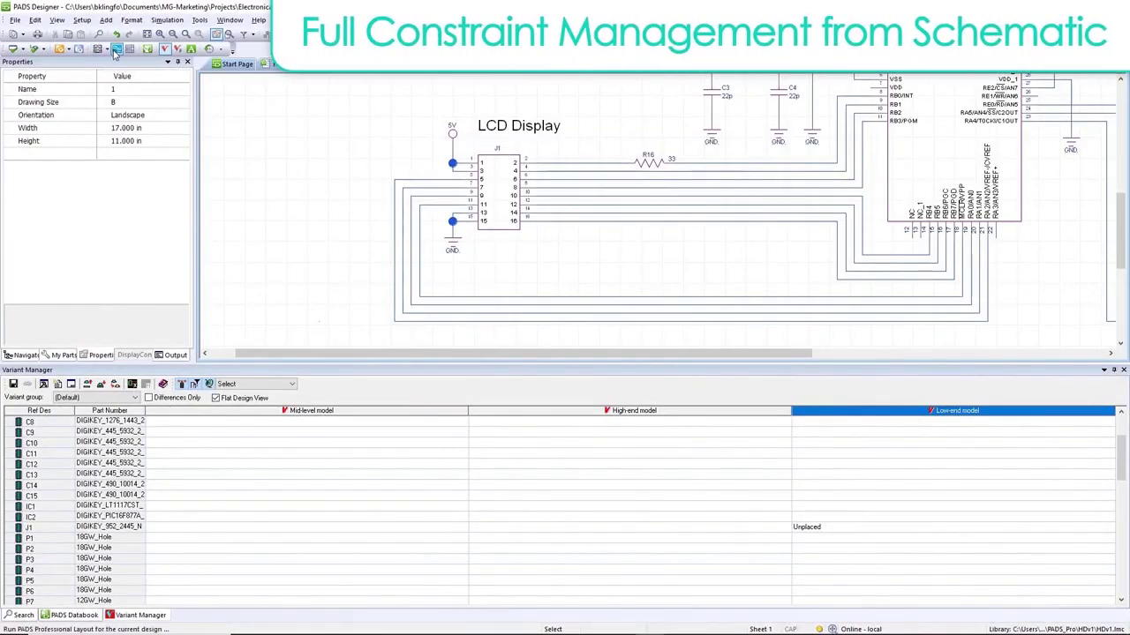
# Switch to Constraint Manager and add a net class named PWR
pyautogui.click(62, 53)
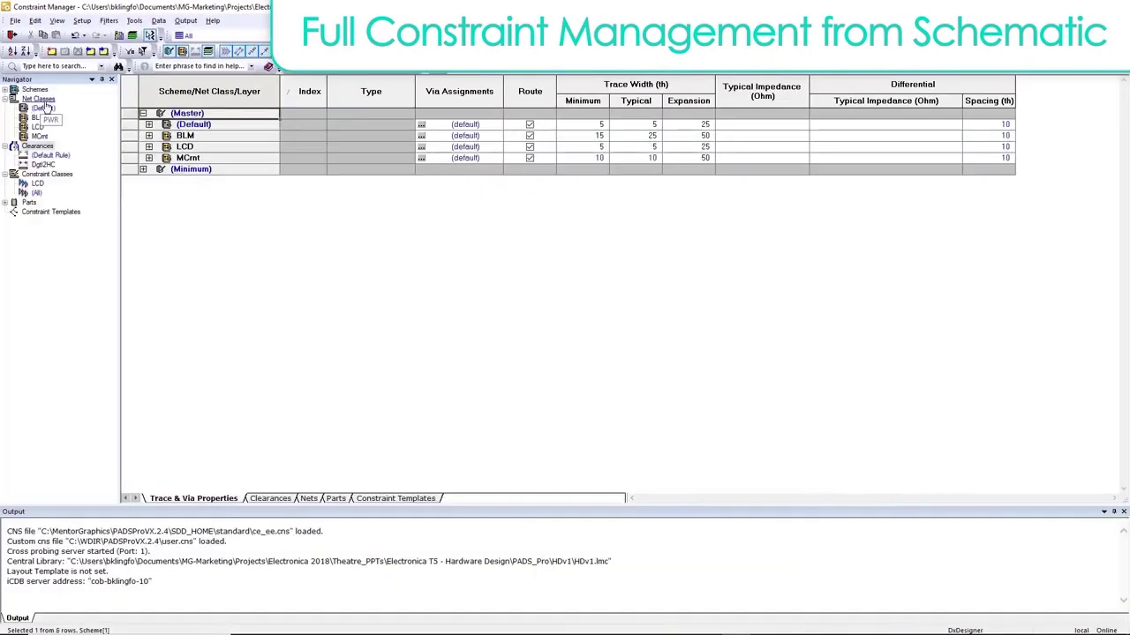
pyautogui.rightClick(35, 99)
pyautogui.click(70, 135)
pyautogui.write('PWR')
pyautogui.press('Return')
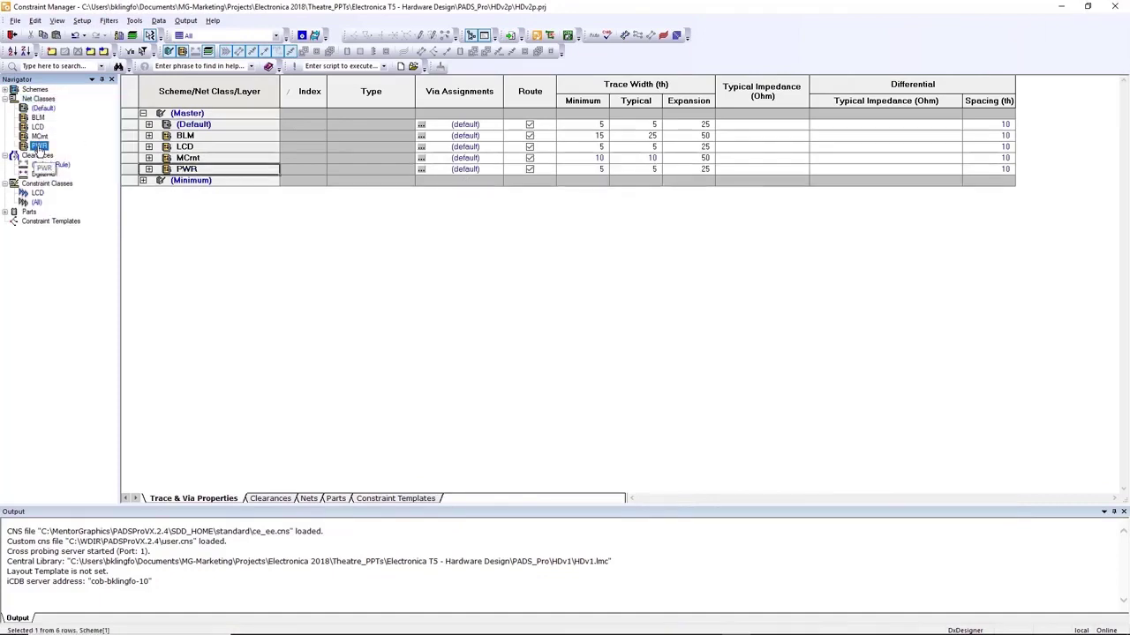
# Assign the power nets, including 5V and GND, from the default net class to the PWR net class
pyautogui.click(38, 146)
pyautogui.rightClick(38, 146)
pyautogui.click(71, 238)
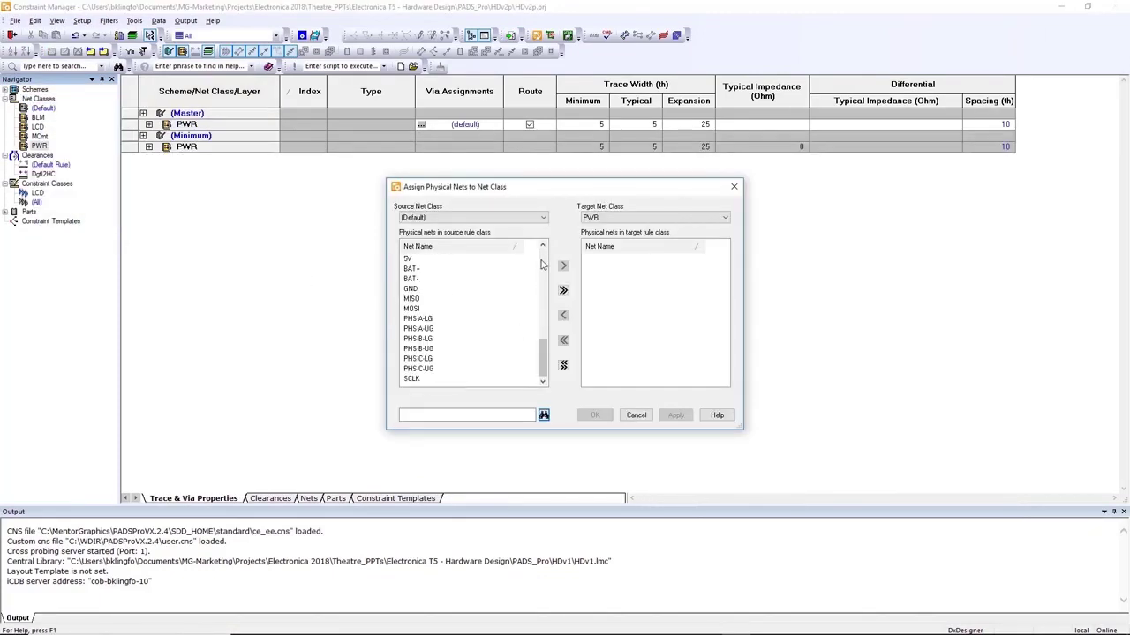
pyautogui.click(542, 246)
pyautogui.click(542, 246)
pyautogui.click(413, 279)
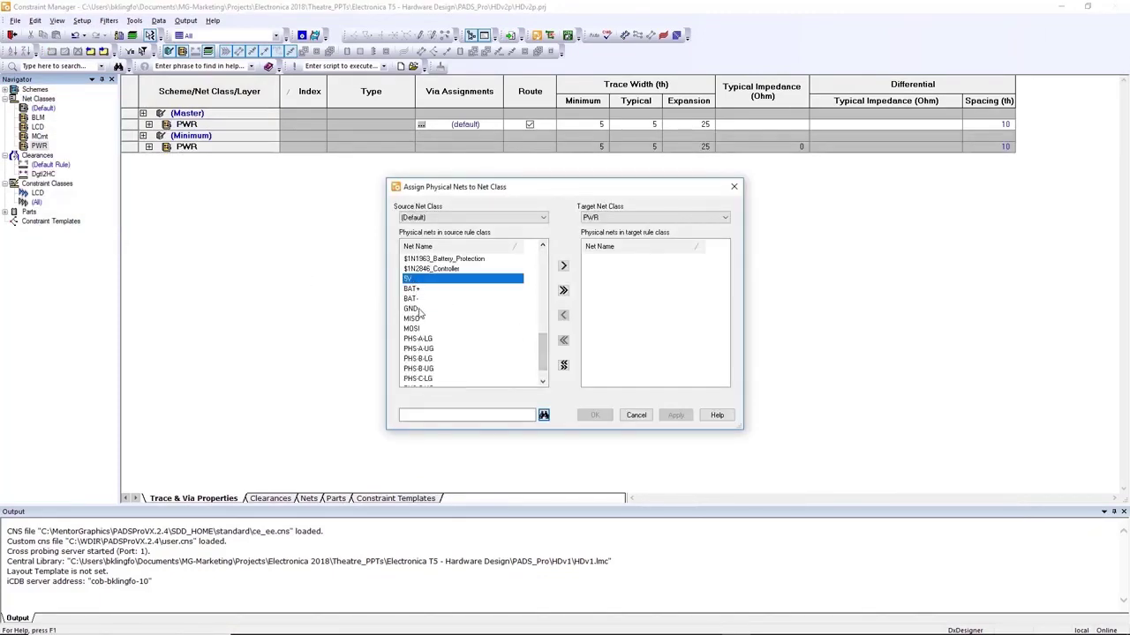
pyautogui.keyDown('shift'); pyautogui.click(413, 309); pyautogui.keyUp('shift')
pyautogui.click(563, 266)
pyautogui.click(594, 415)
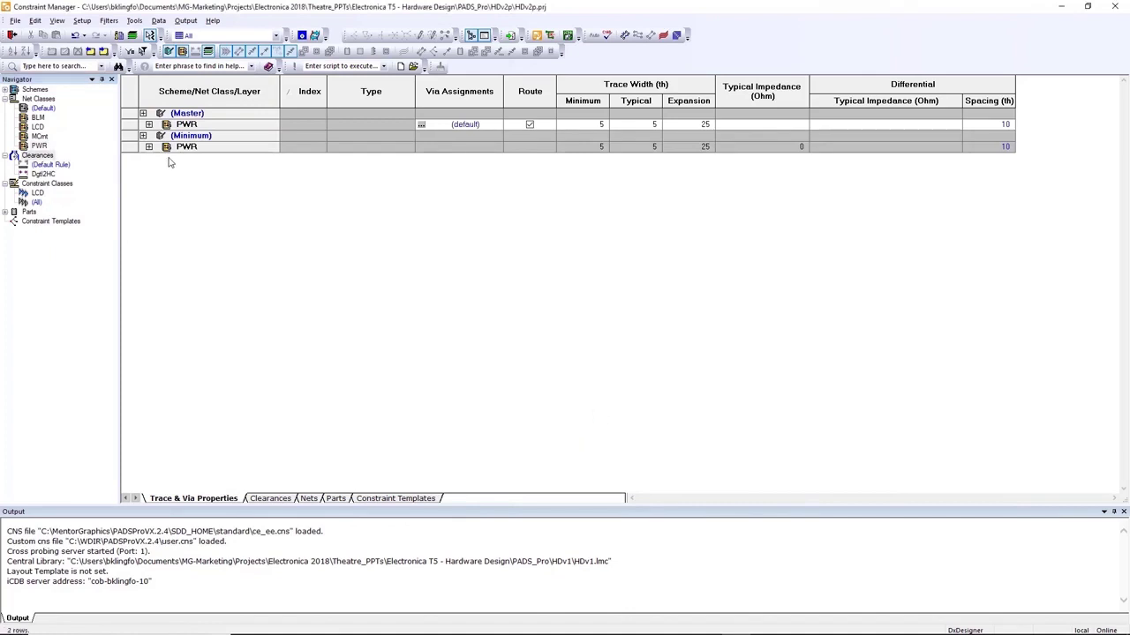
# Set the PWR net class's expansion trace width to 50 th and its typical trace width to 25 th
pyautogui.click(149, 124)
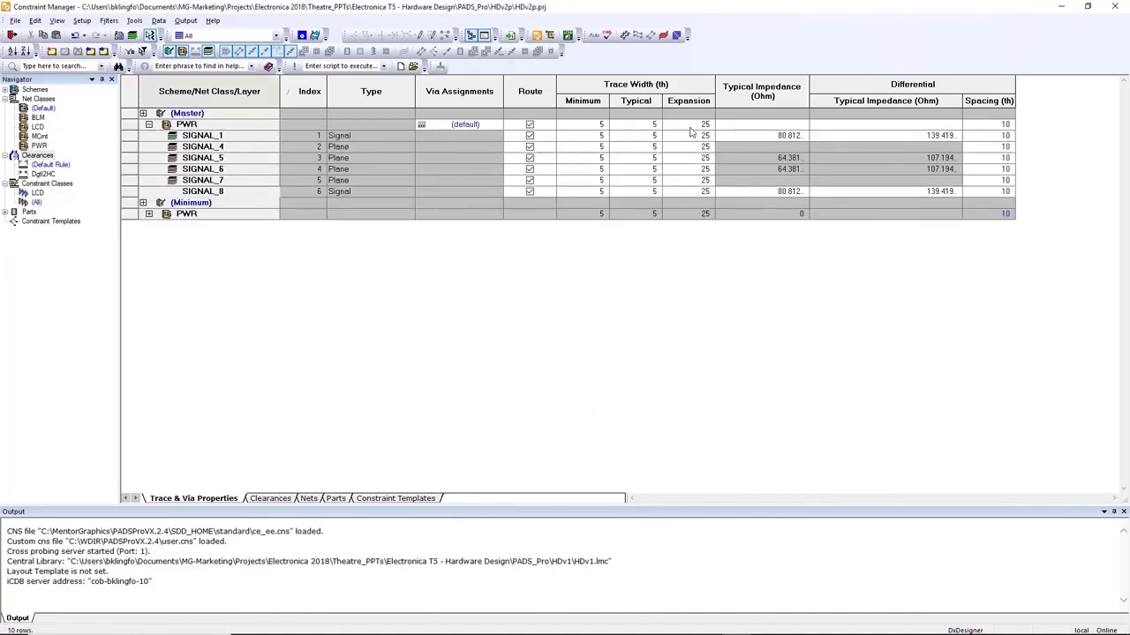
pyautogui.click(692, 127)
pyautogui.write('50')
pyautogui.click(636, 126)
pyautogui.write('25')
# Set all Dgtl2HC clearances on the plane layers SIGNAL_4 through SIGNAL_7 to 20 th
pyautogui.click(43, 174)
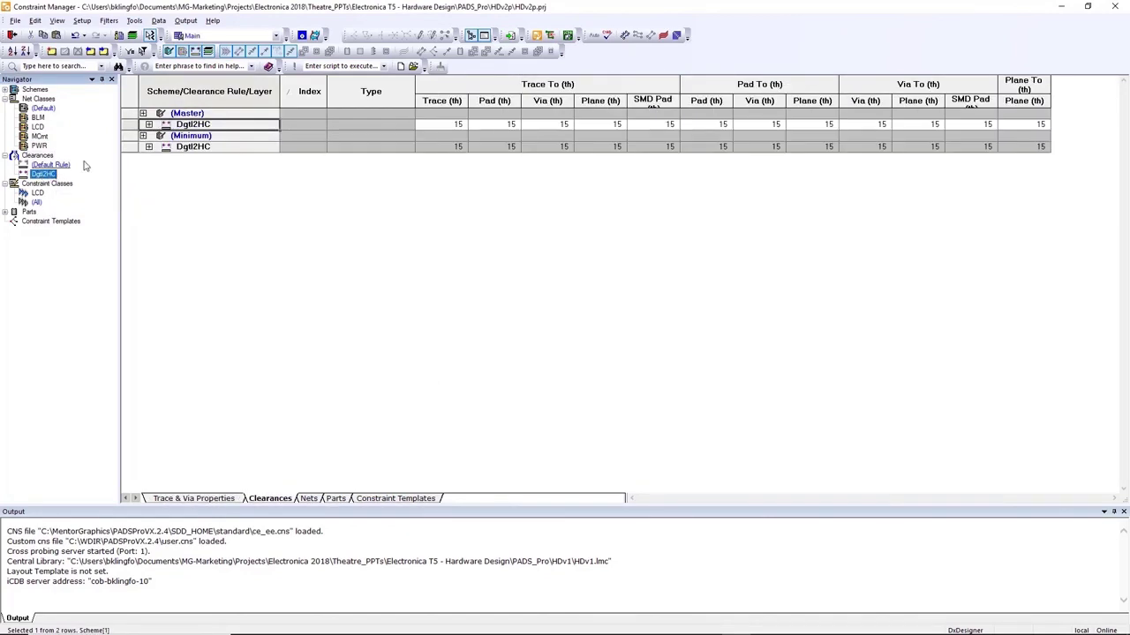
pyautogui.click(149, 125)
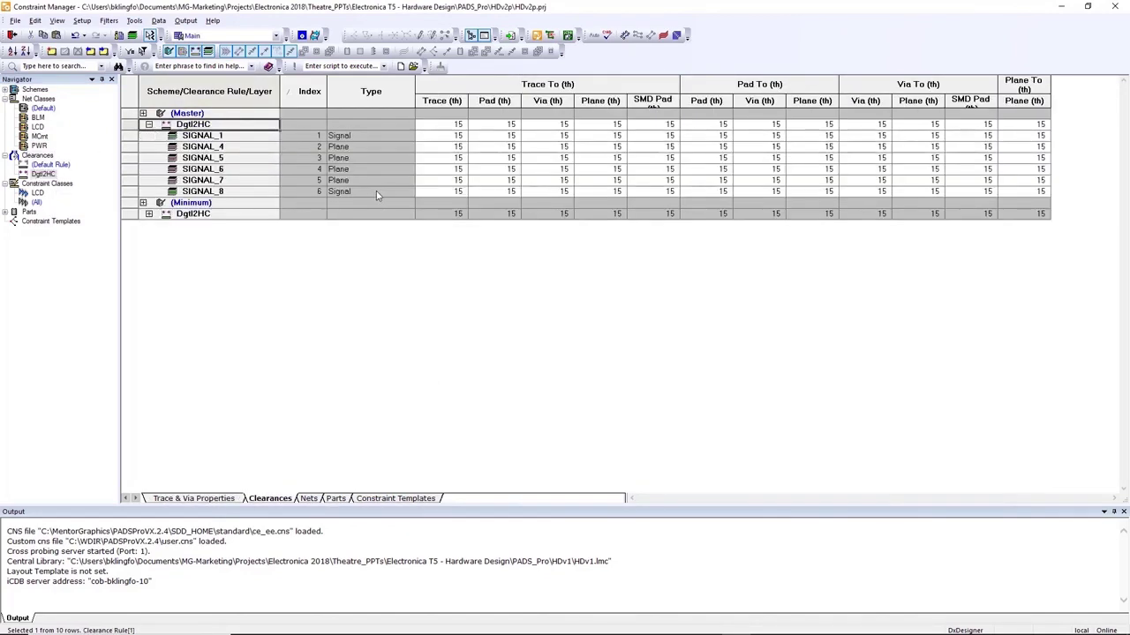
pyautogui.click(441, 149)
pyautogui.write('20')
pyautogui.click(451, 159)
pyautogui.click(450, 148)
pyautogui.moveTo(468, 152)
pyautogui.mouseDown()
pyautogui.moveTo(971, 152)
pyautogui.moveTo(1052, 157)
pyautogui.moveTo(1058, 183)
pyautogui.mouseUp()
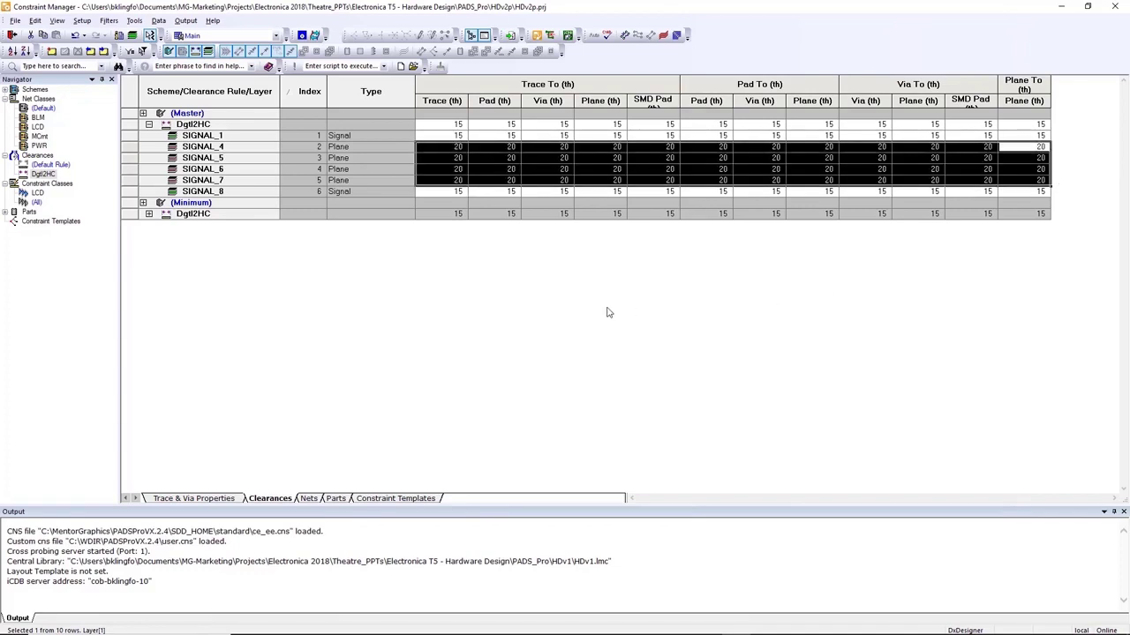
pyautogui.click(424, 136)
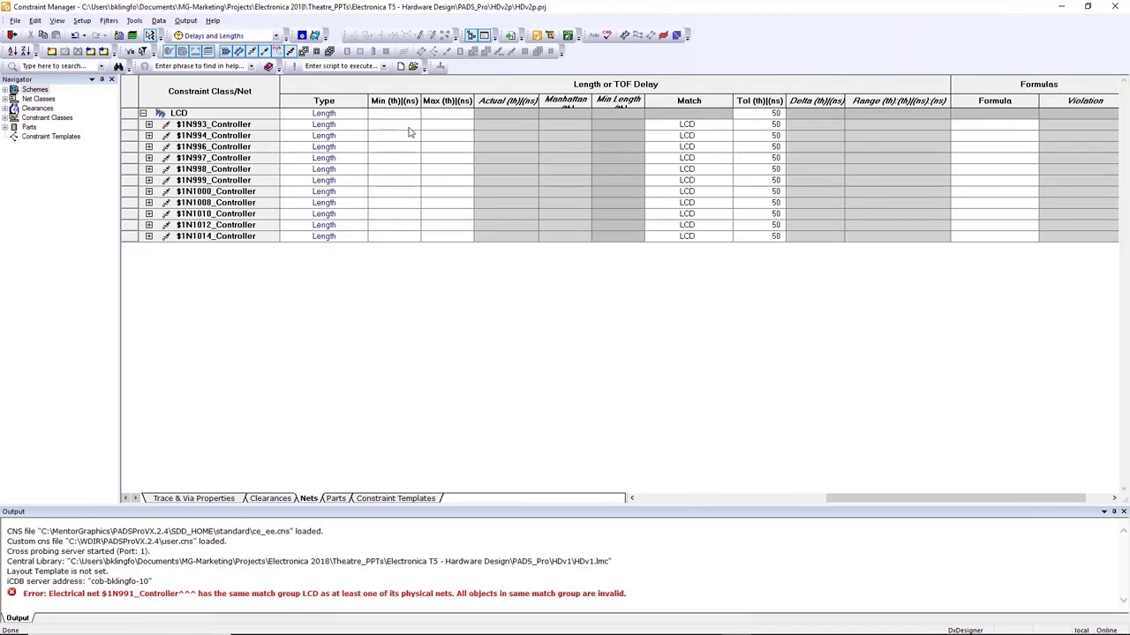
# Set the minimum length to 1,000 th and the maximum to 2,000 th for all nets in the LCD constraint class, and close Constraint Manager
pyautogui.click(408, 128)
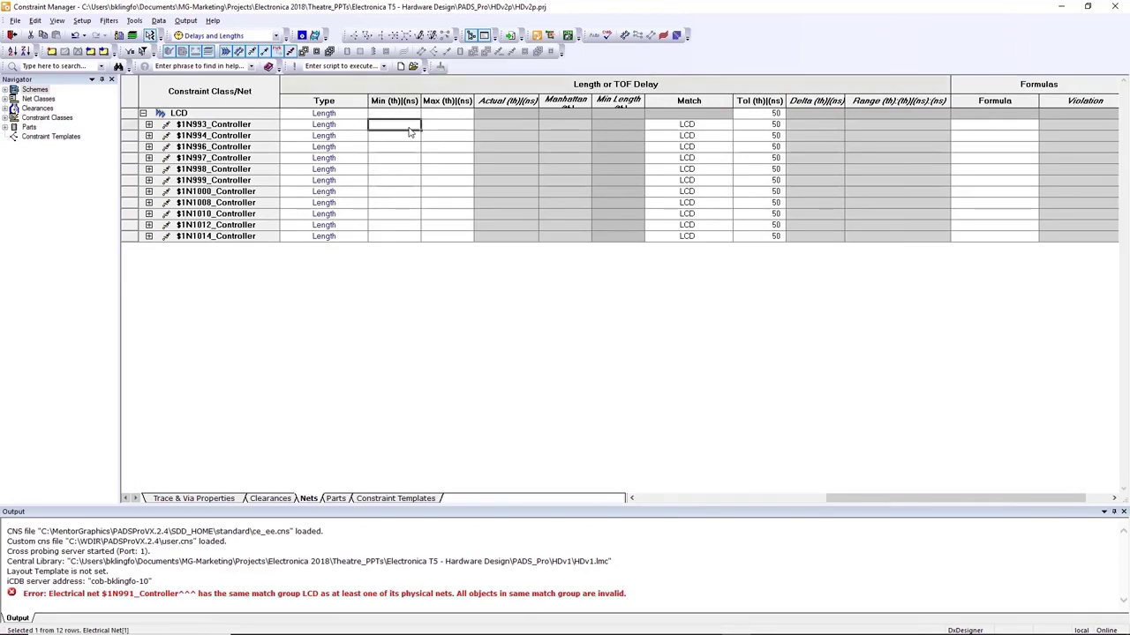
pyautogui.click(409, 128)
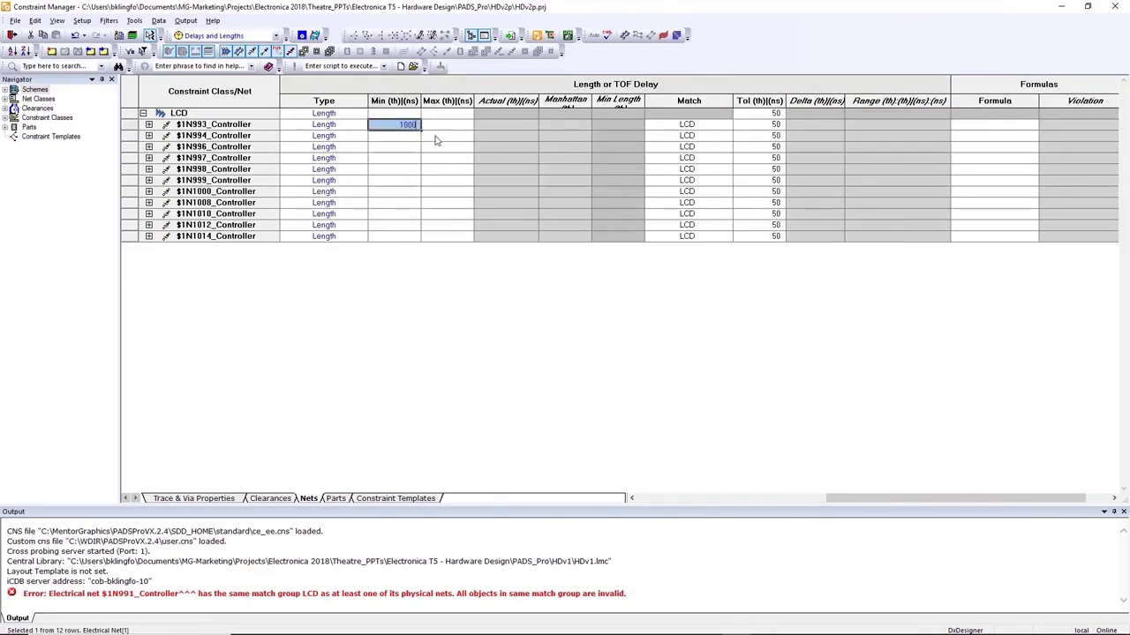
pyautogui.press('Tab')
pyautogui.write('2000')
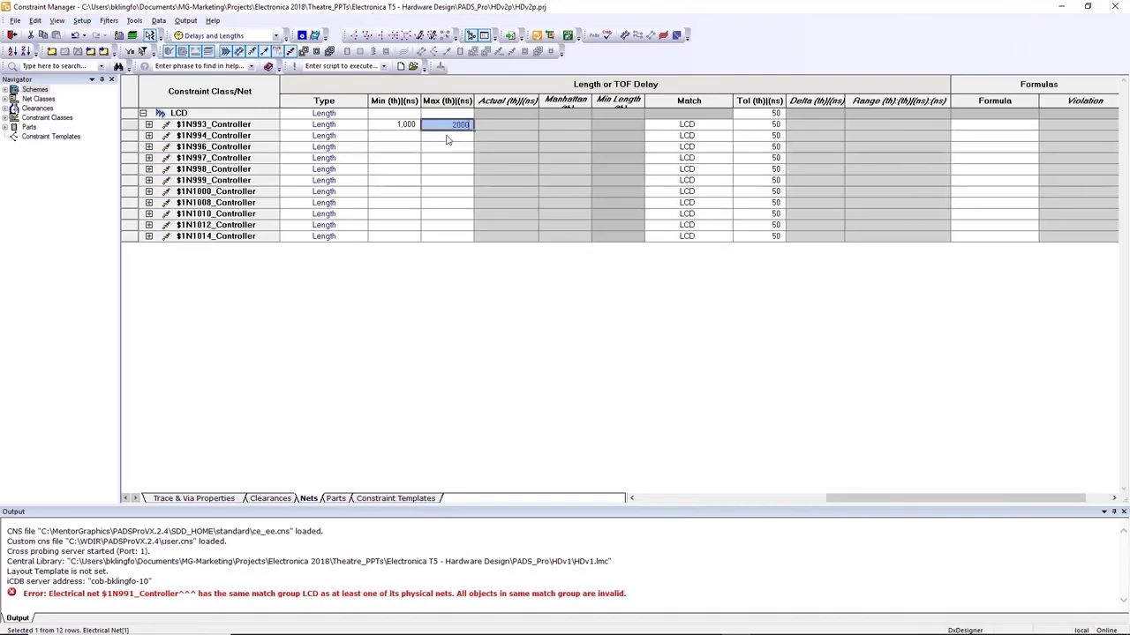
pyautogui.press('Return')
pyautogui.moveTo(409, 128); pyautogui.dragTo(468, 245)
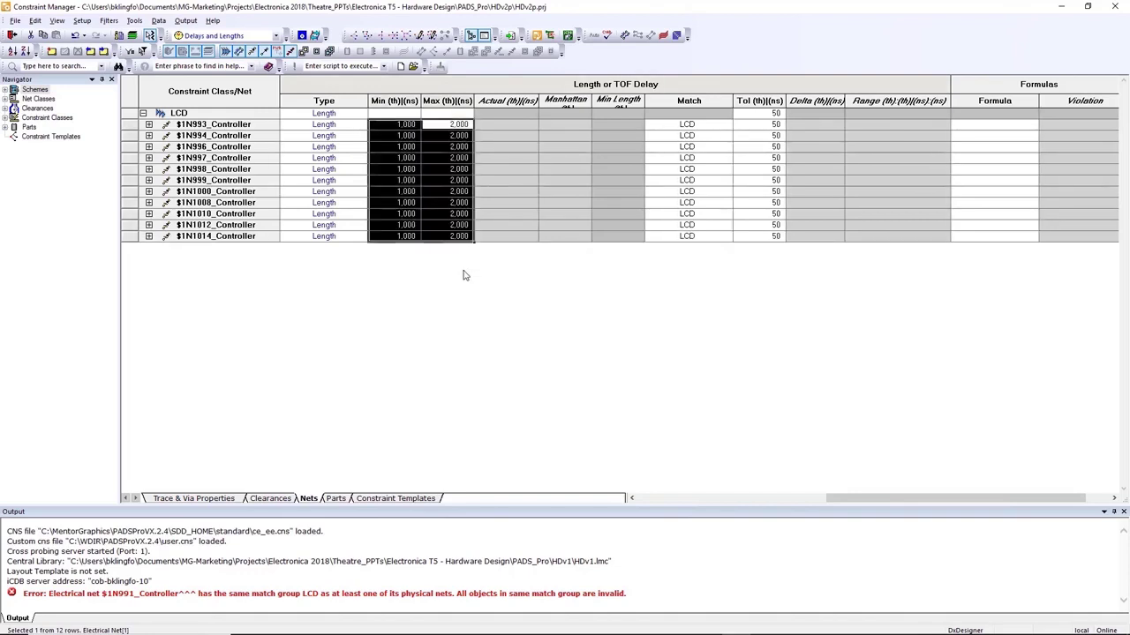
pyautogui.click(486, 213)
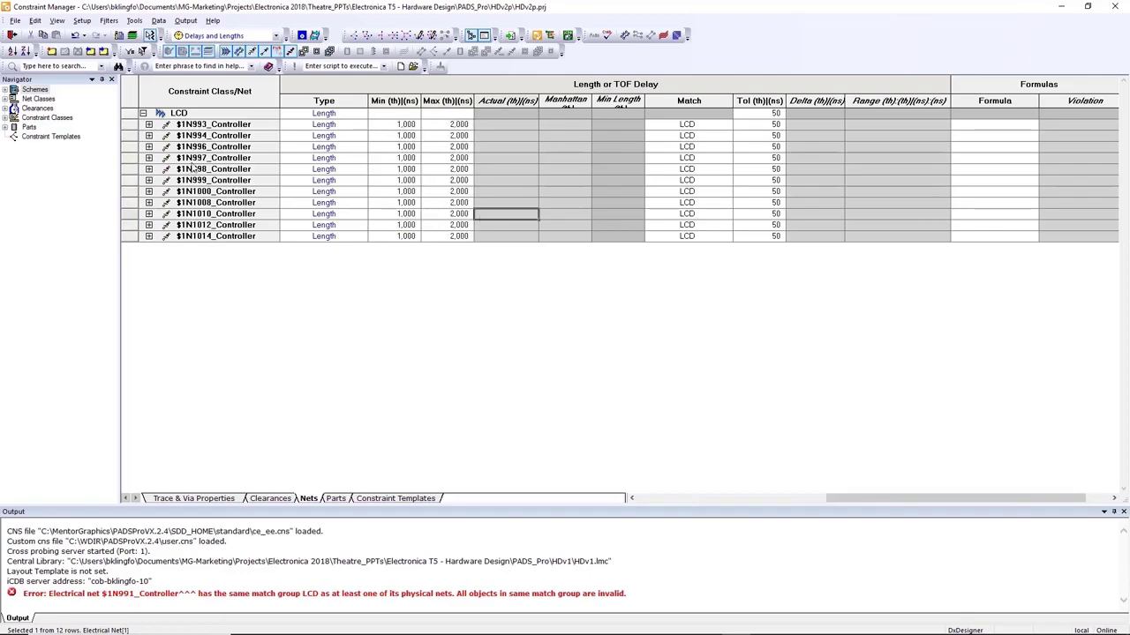
pyautogui.click(1115, 6)
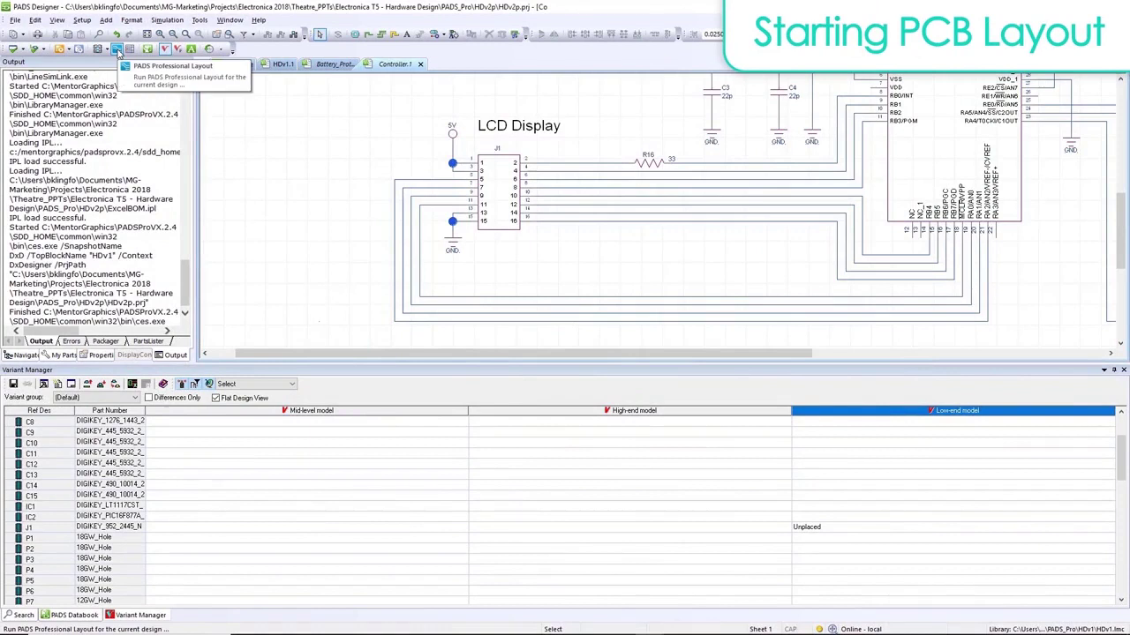
# Start PADS Professional Layout and create a new PCB design from the Template_6Layer_Formatted template
pyautogui.click(117, 51)
pyautogui.click(531, 307)
pyautogui.click(529, 308)
pyautogui.click(529, 335)
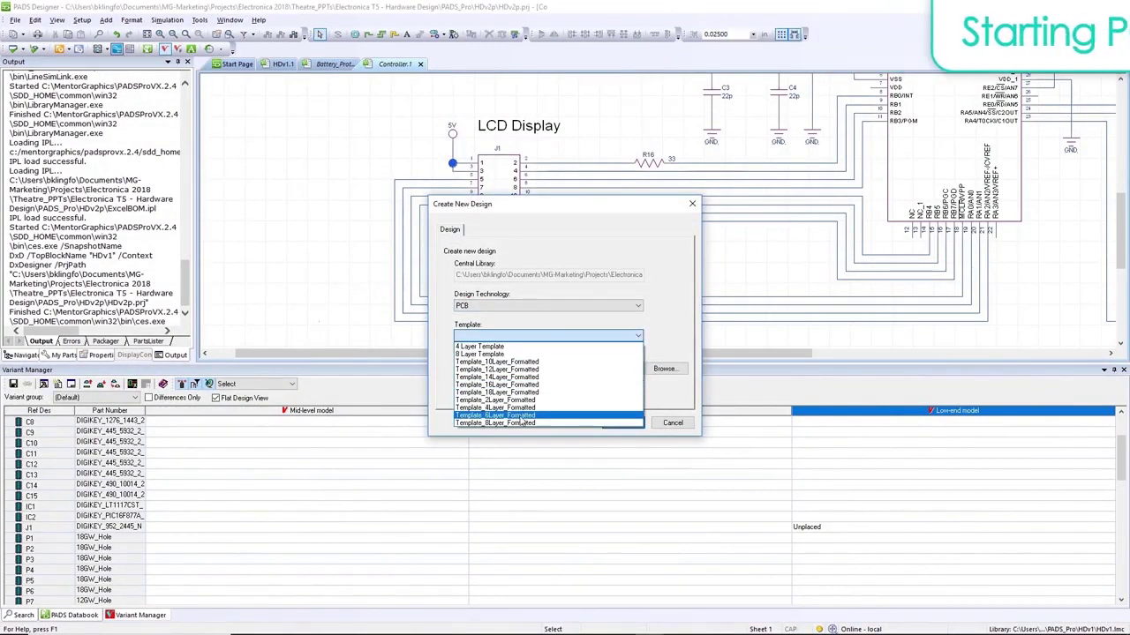
pyautogui.click(522, 415)
pyautogui.click(618, 421)
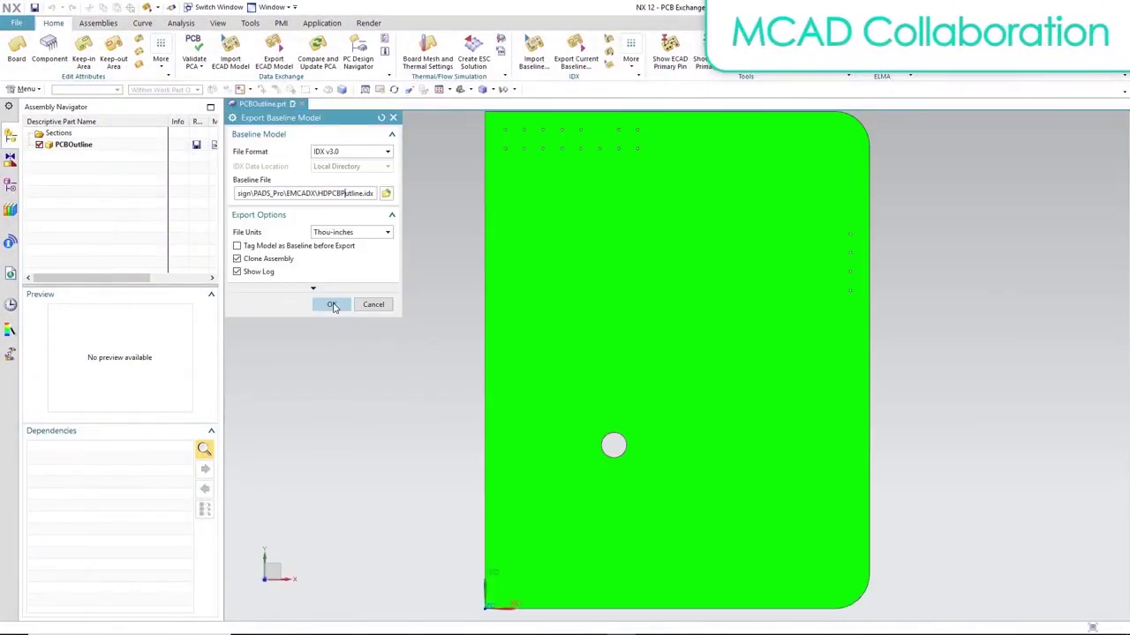
# In NX, export the board outline baseline as HDPCBPutline.idx in IDX v3.0 format with thou-inches units, and close the log
pyautogui.click(333, 305)
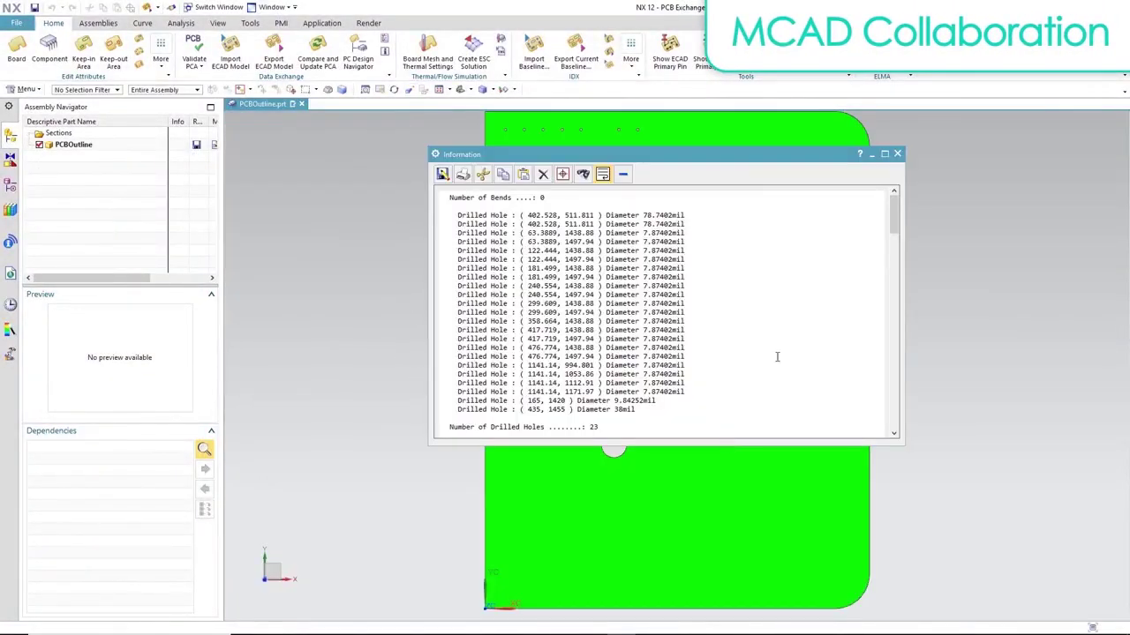
pyautogui.click(896, 155)
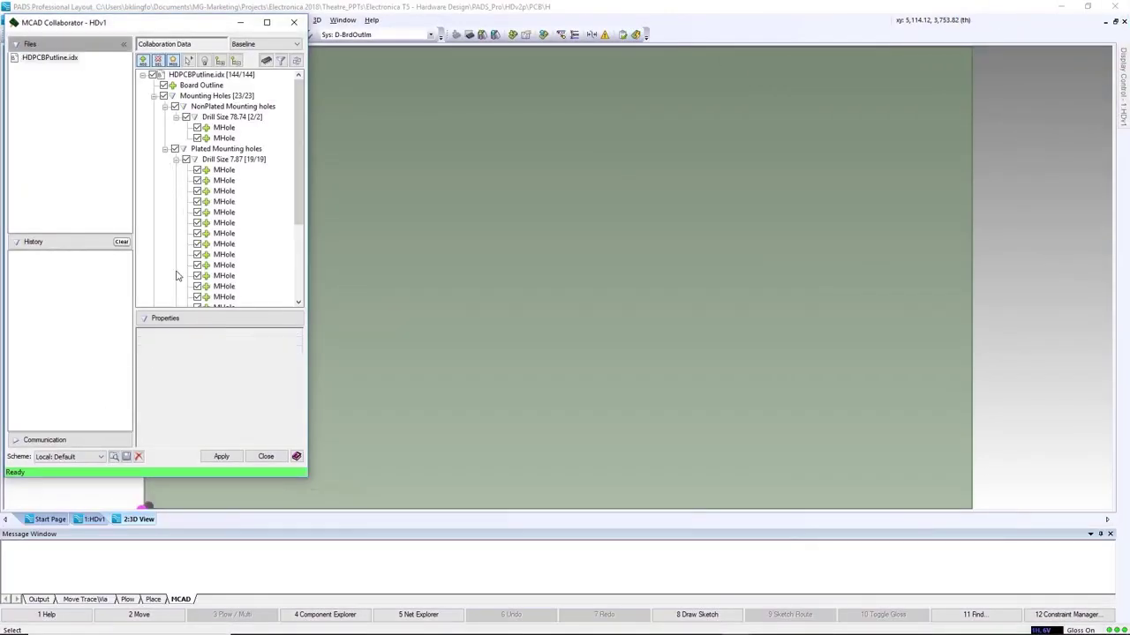
# Apply the HDPCBPutline.idx baseline with its board outline and mounting holes to the PADS layout, close MCAD Collaborator, and fit the board
pyautogui.click(221, 456)
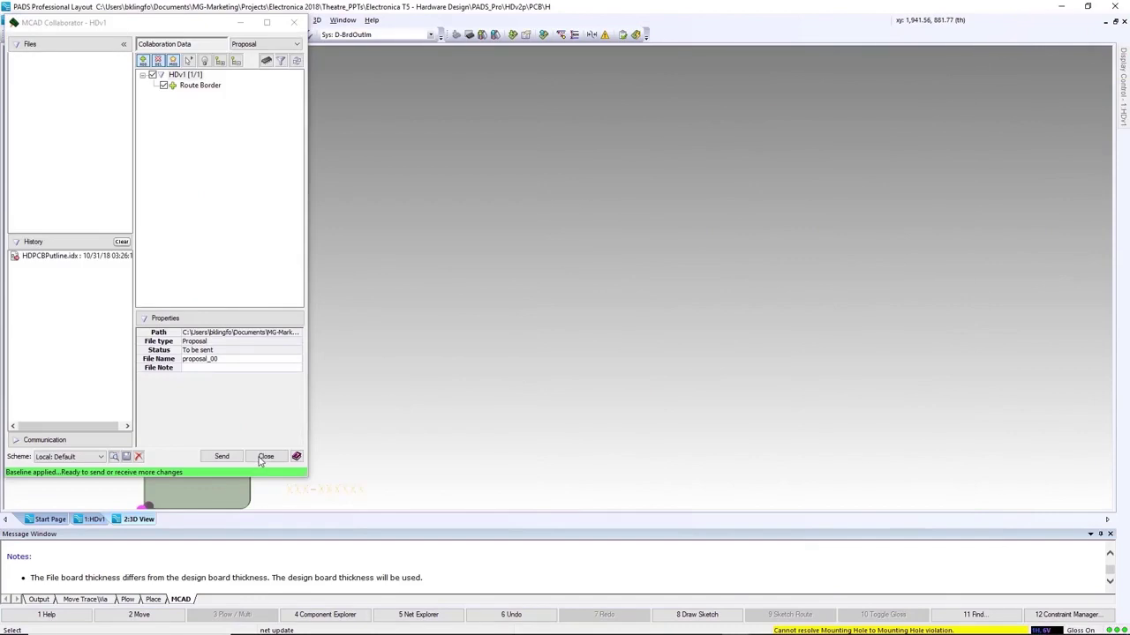
pyautogui.click(266, 456)
pyautogui.click(103, 35)
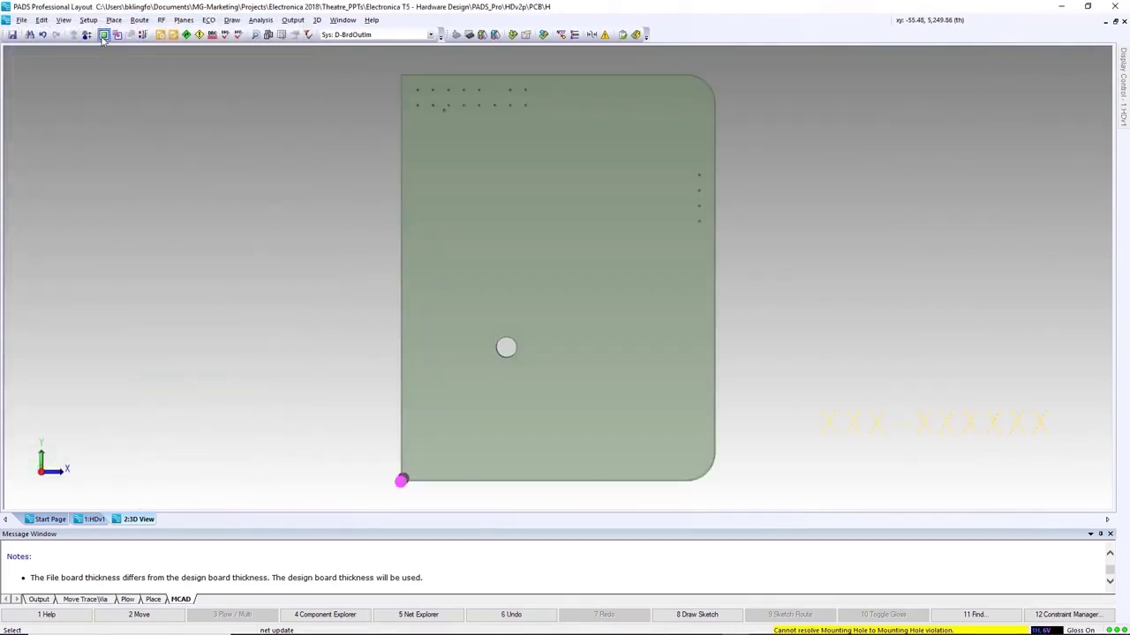
pyautogui.click(103, 35)
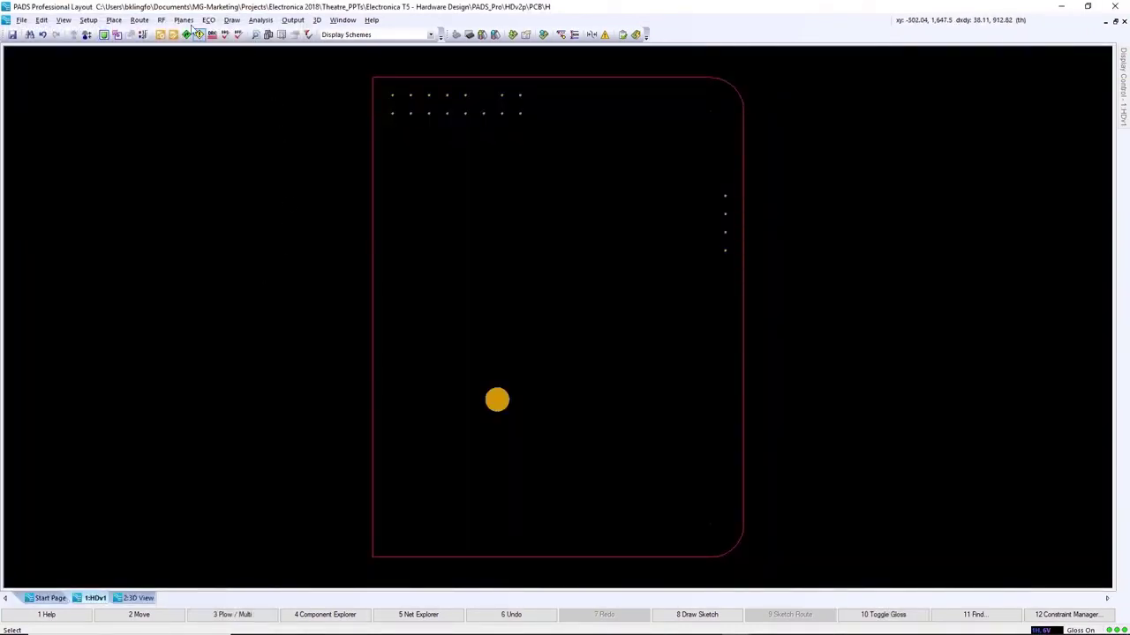
# Place the MotorDrive, Controller and BatteryProtection component groups on the board from the Component Explorer, and shift MotorDrive slightly upward
pyautogui.click(130, 35)
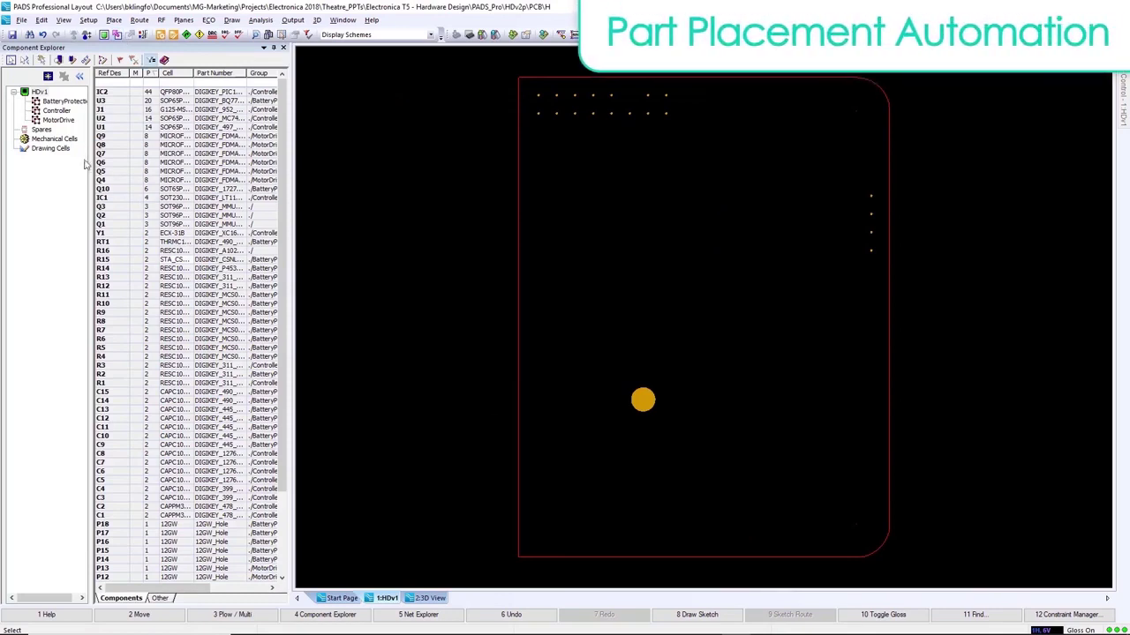
pyautogui.moveTo(90, 155); pyautogui.dragTo(117, 150)
pyautogui.click(64, 102)
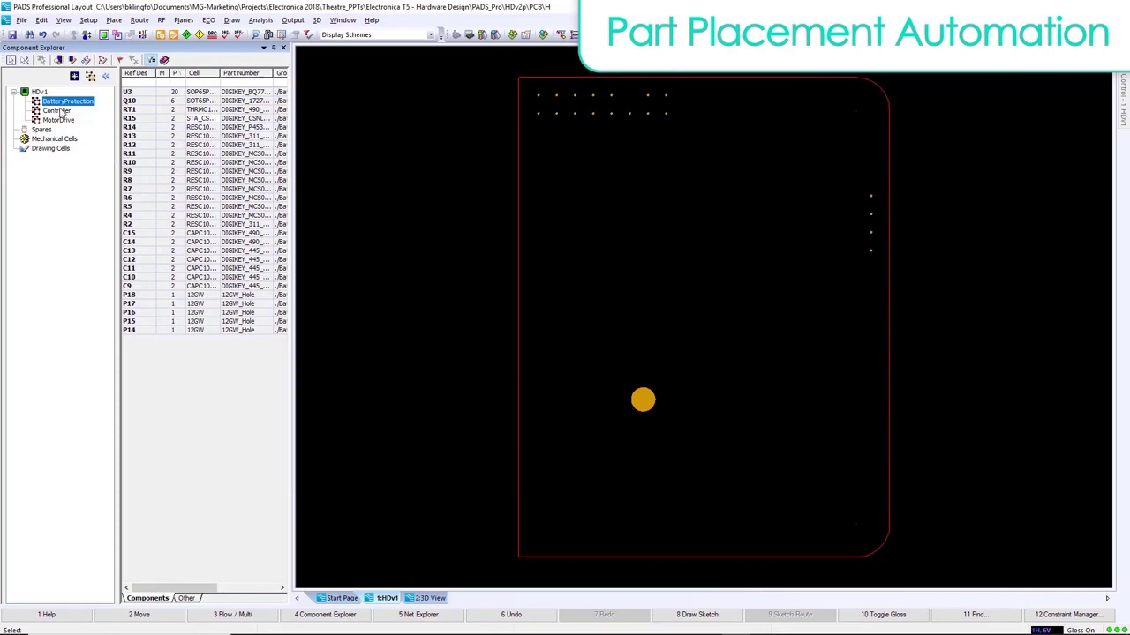
pyautogui.click(58, 111)
pyautogui.click(60, 120)
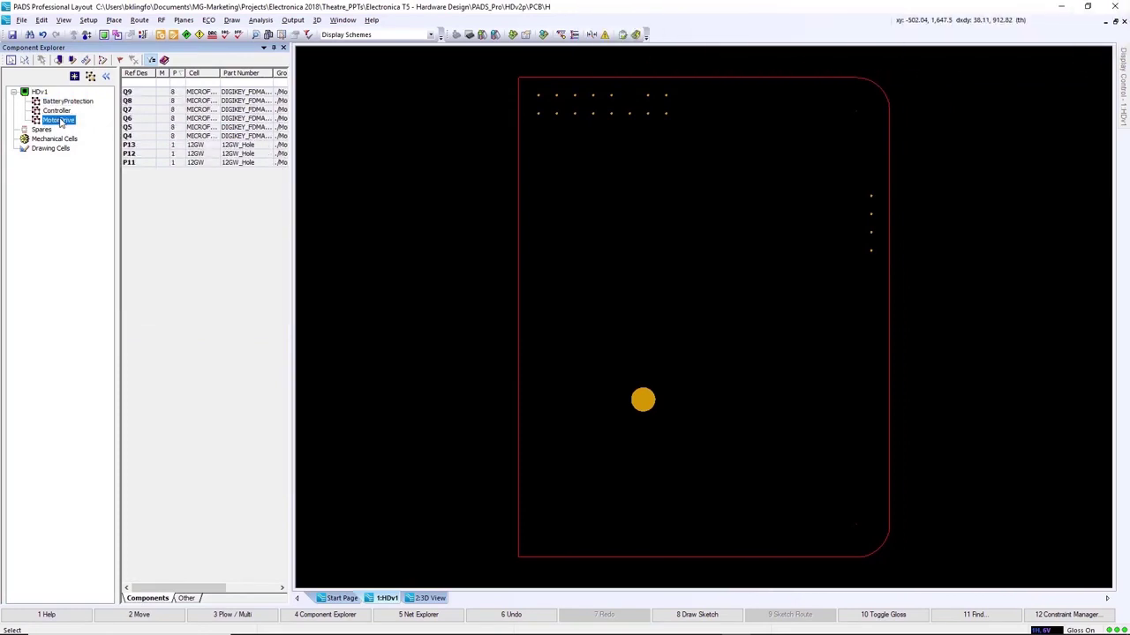
pyautogui.moveTo(59, 120); pyautogui.dragTo(585, 316)
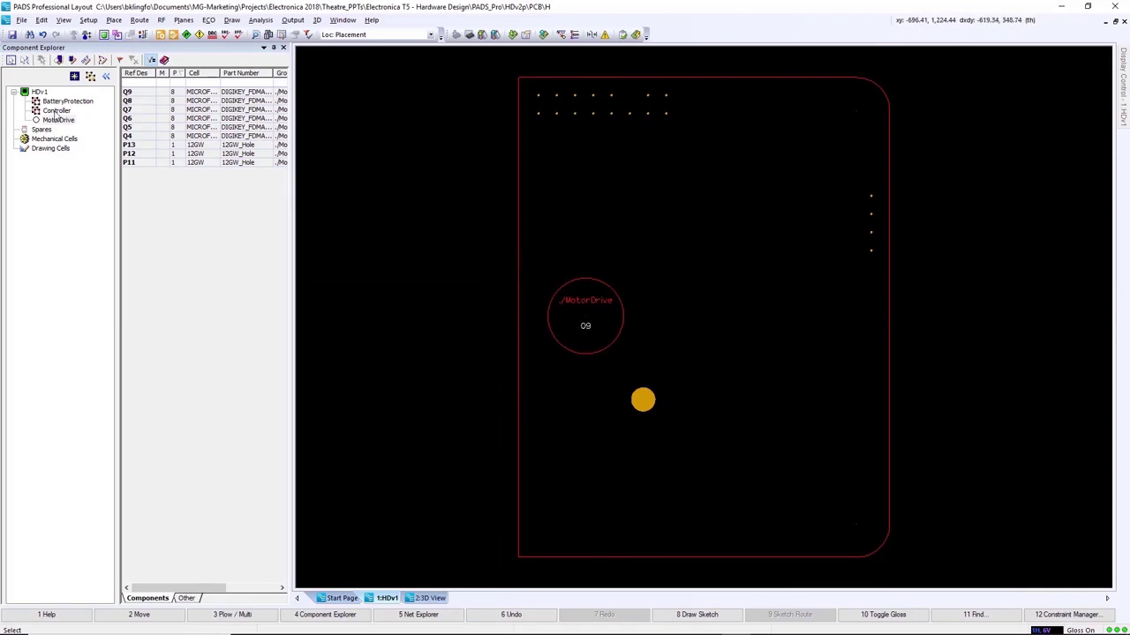
pyautogui.moveTo(54, 112); pyautogui.dragTo(733, 392)
pyautogui.moveTo(67, 101); pyautogui.dragTo(773, 171)
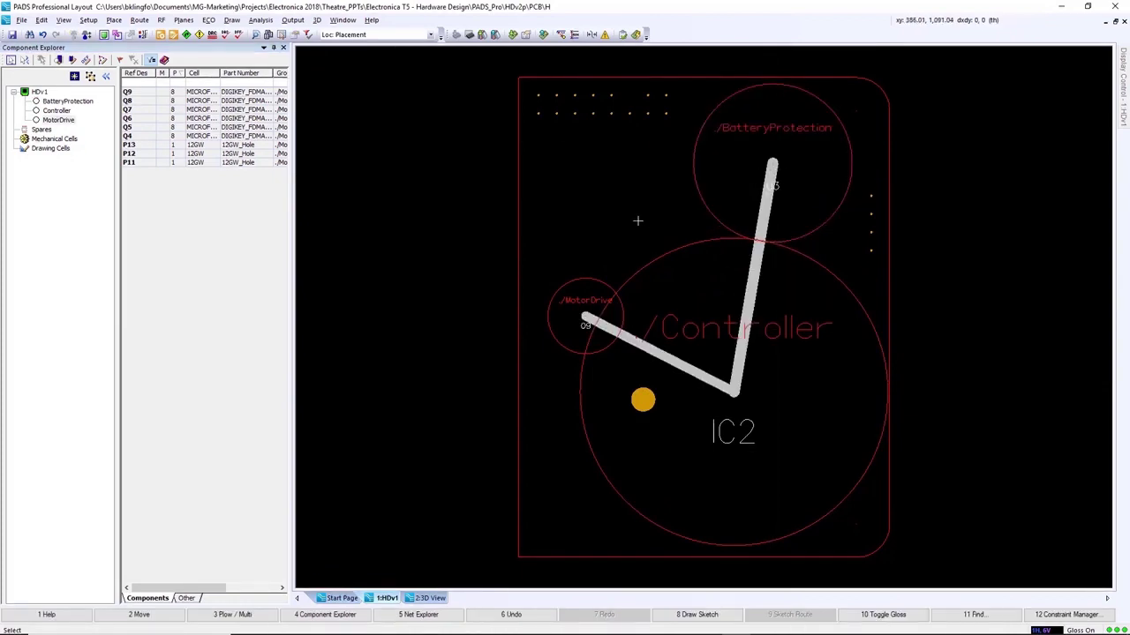
pyautogui.moveTo(559, 343); pyautogui.dragTo(569, 284)
# Arrange the BatteryProtection planning group by one level to spread out its individual parts
pyautogui.rightClick(694, 183)
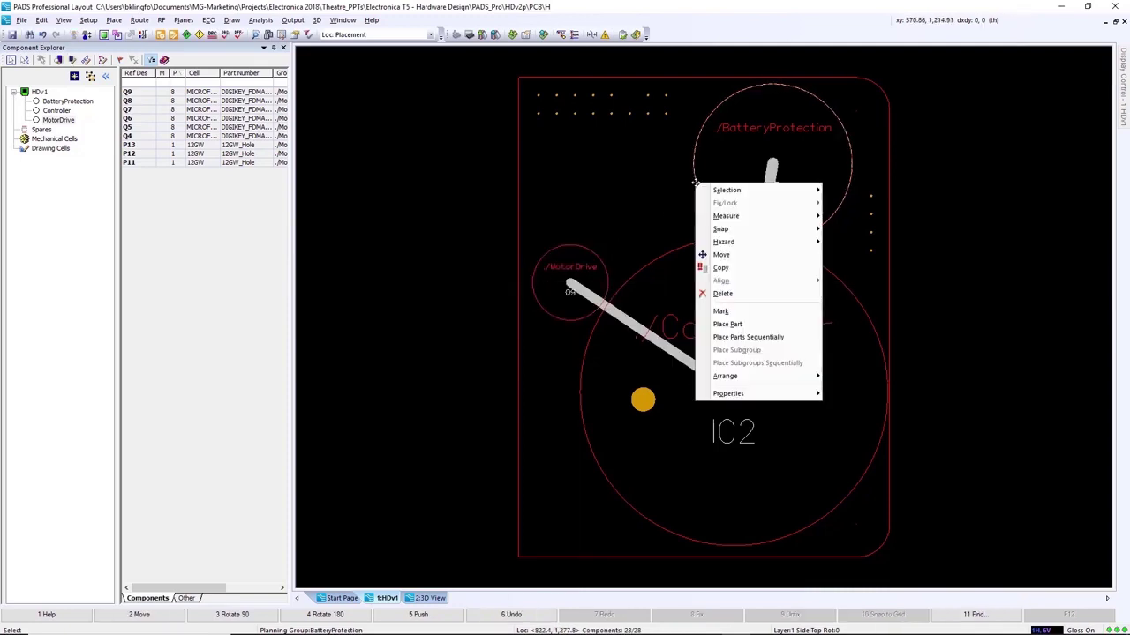
pyautogui.moveTo(732, 378)
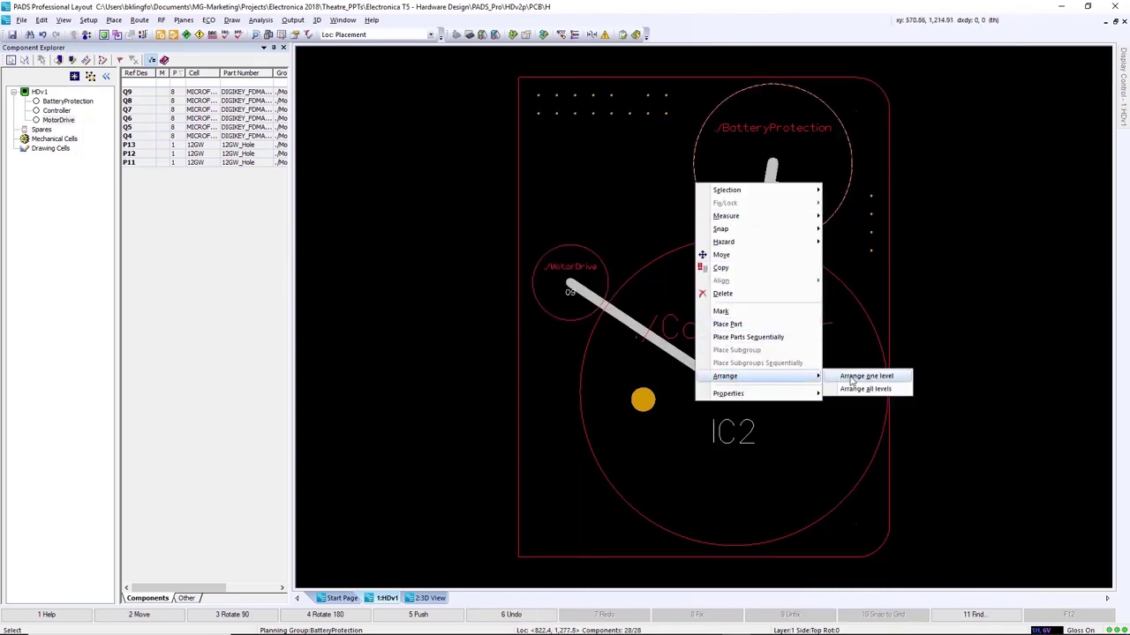
pyautogui.click(851, 377)
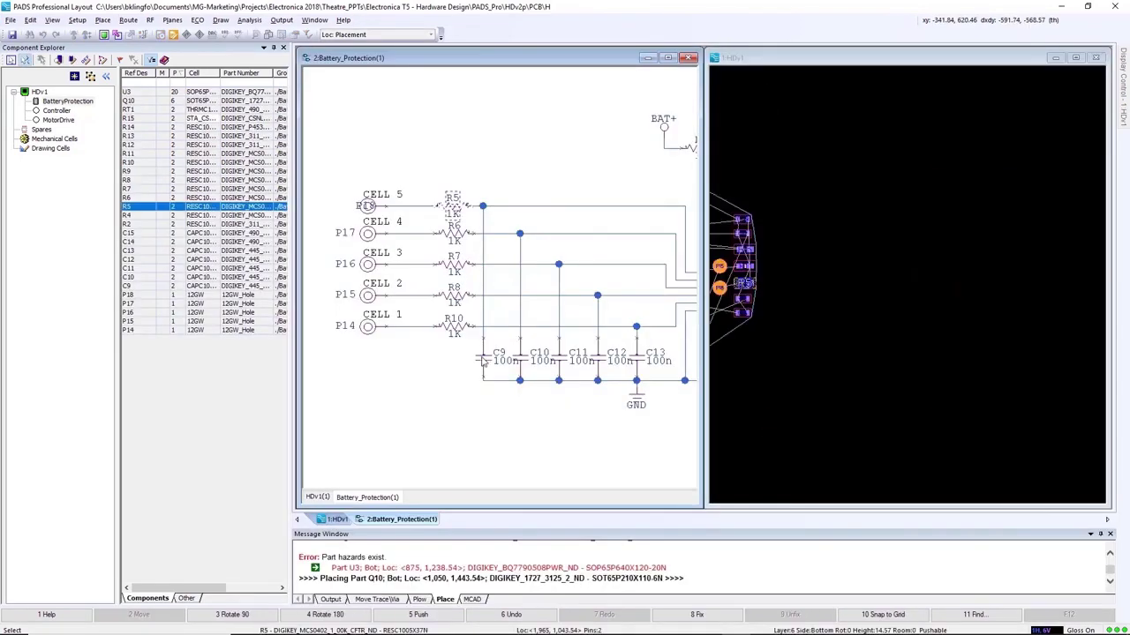
# Move R5 and C9 beside U3, placing C9 in line between R5 and U3
pyautogui.rightClick(874, 183)
pyautogui.click(897, 254)
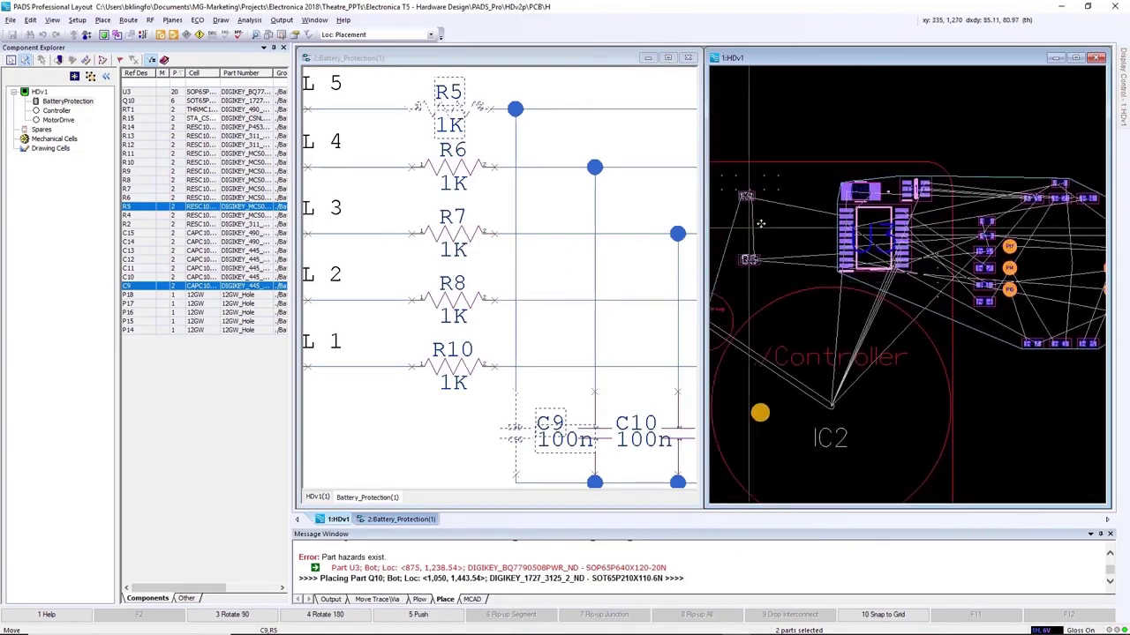
pyautogui.scroll(2, 769, 241)
pyautogui.click(808, 245)
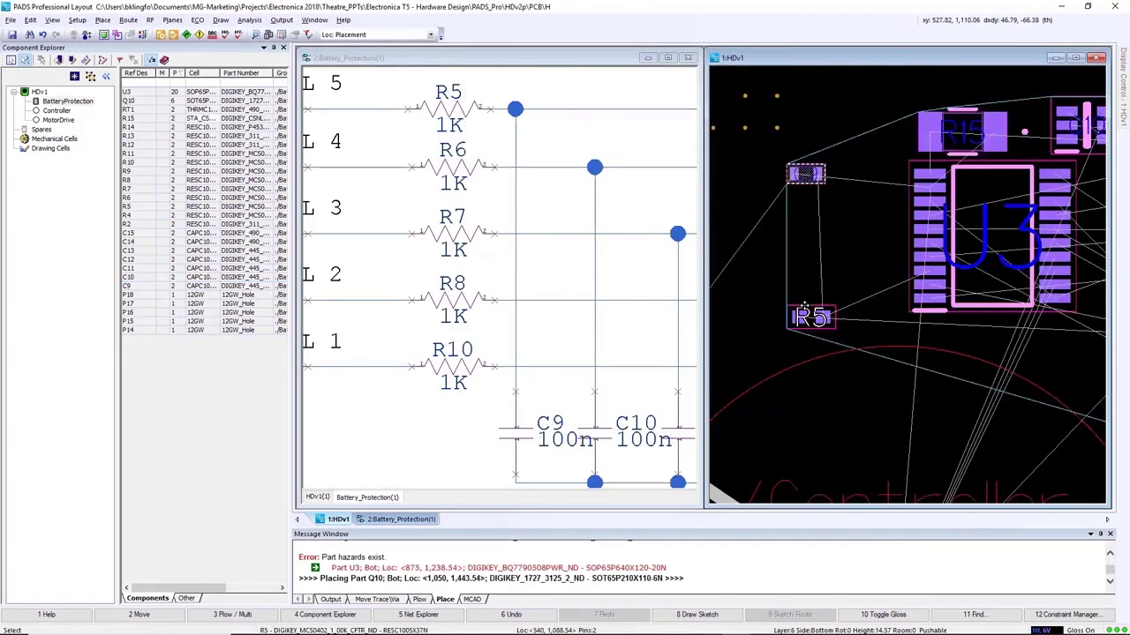
pyautogui.moveTo(810, 317); pyautogui.dragTo(773, 229)
pyautogui.click(746, 205)
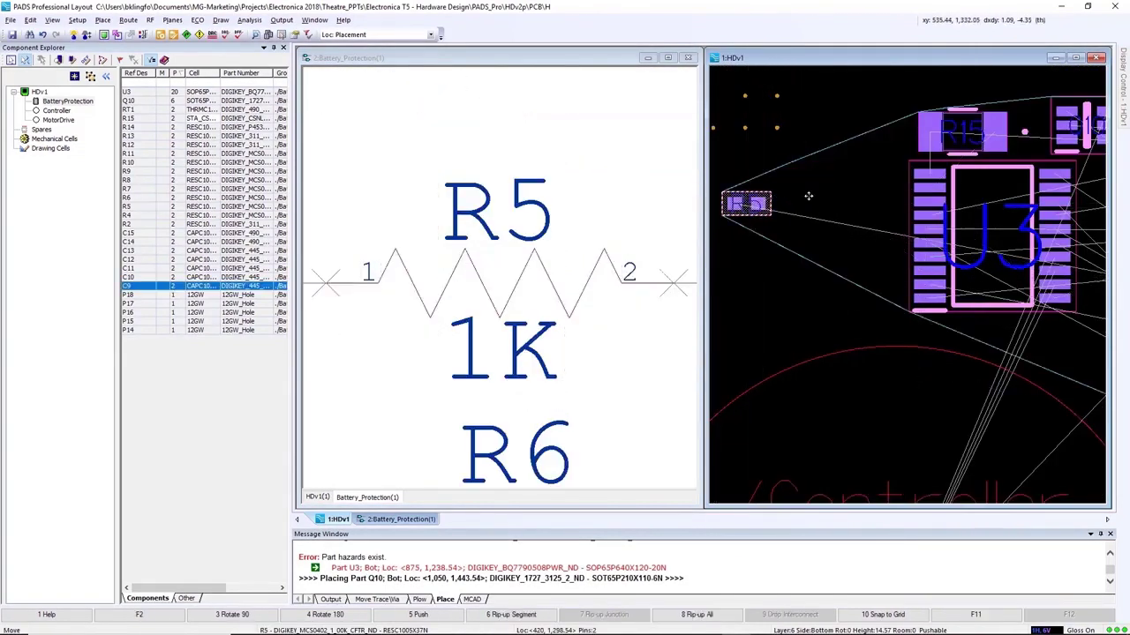
pyautogui.click(805, 210)
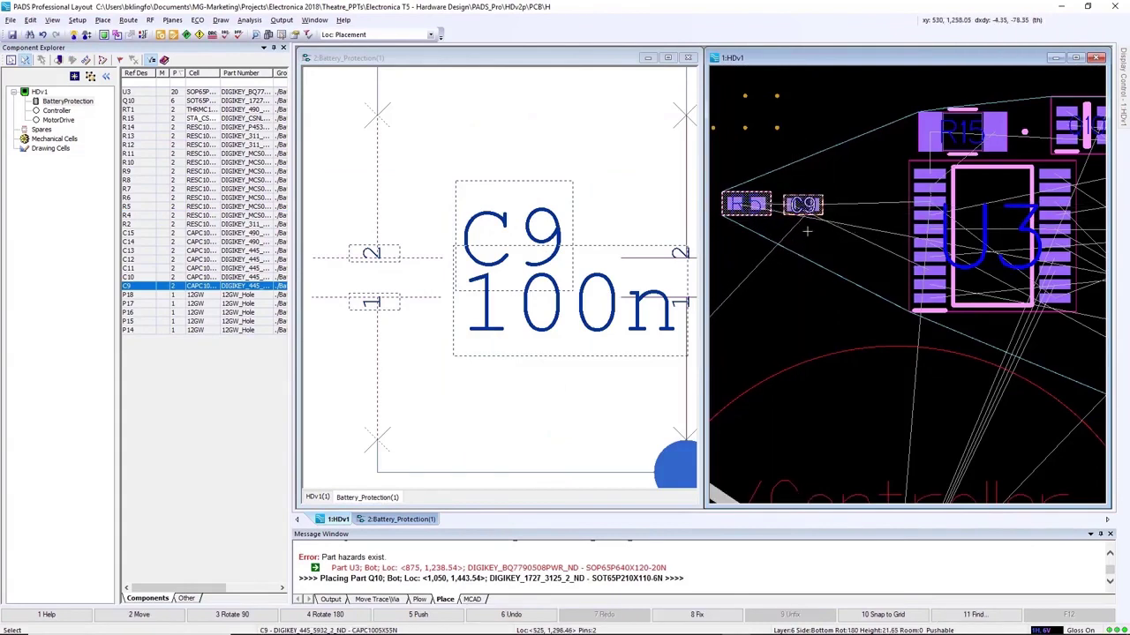
# Copy the R5 and C9 circuit and paste its arrangement below for R6/C10, R7/C11, R8/C12 and R10/C13
pyautogui.moveTo(825, 182); pyautogui.dragTo(742, 222)
pyautogui.rightClick(796, 214)
pyautogui.click(821, 300)
pyautogui.click(610, 347)
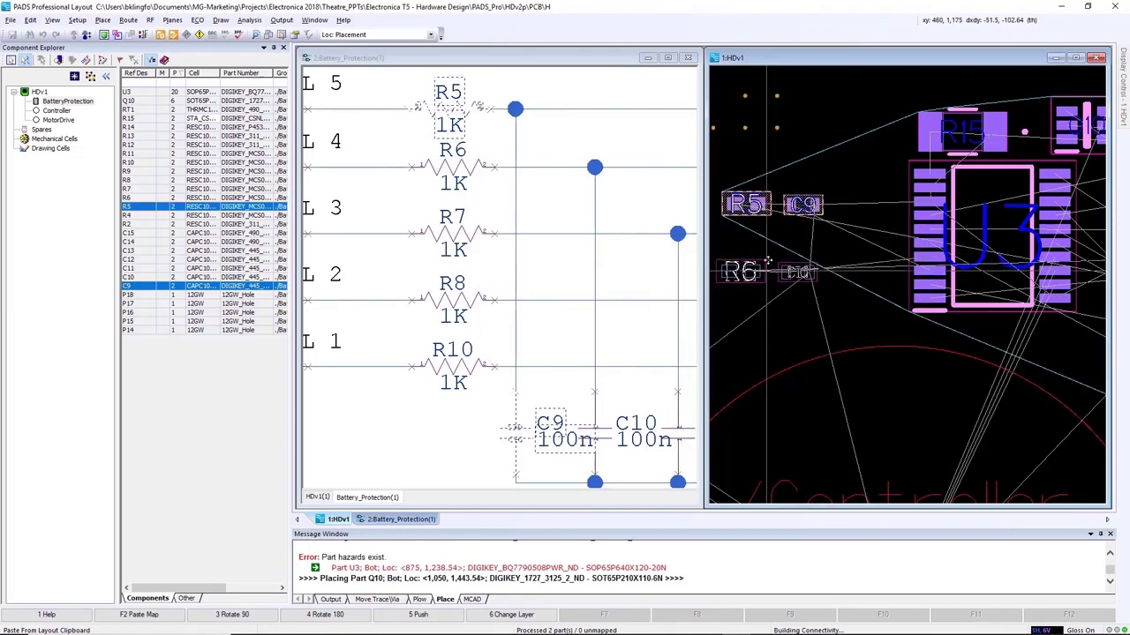
pyautogui.click(772, 237)
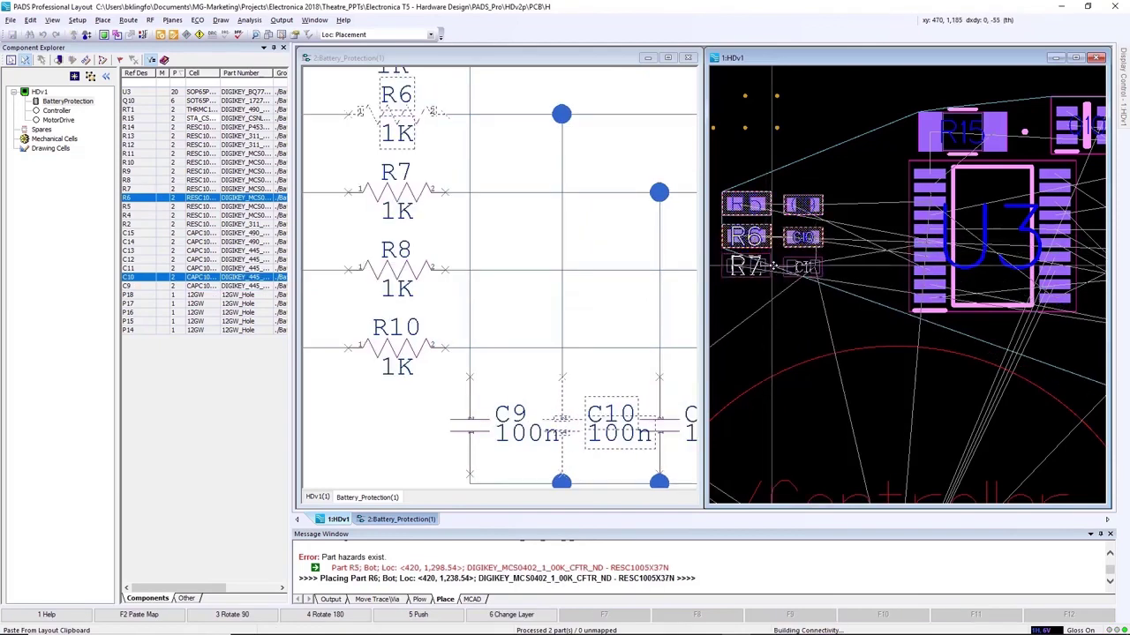
pyautogui.click(772, 267)
pyautogui.click(771, 299)
pyautogui.click(775, 311)
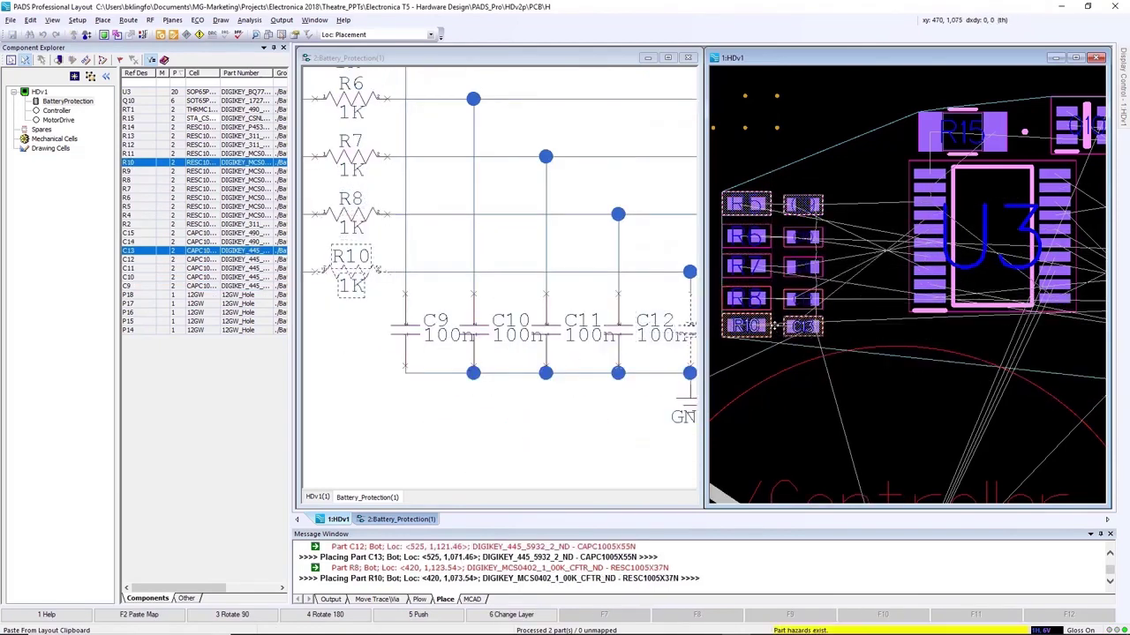
pyautogui.hotkey('ctrl', 'v')
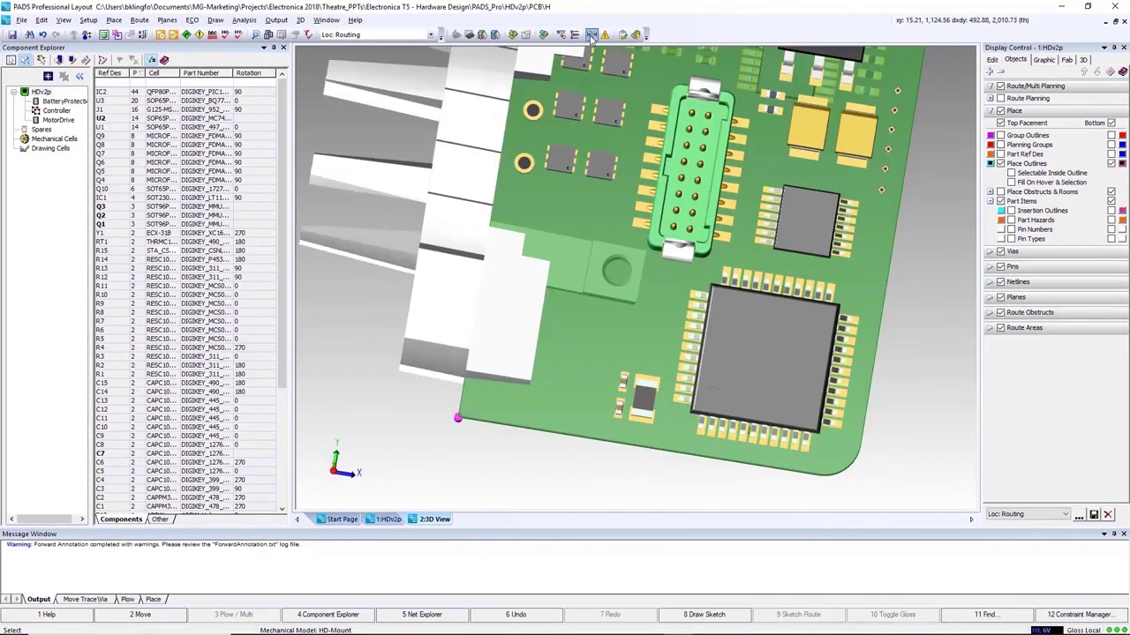
# Add a 3D clearance rule from Mechanical to Component with 10 th minimum XY and Z and 20 th optimal XY
pyautogui.click(591, 36)
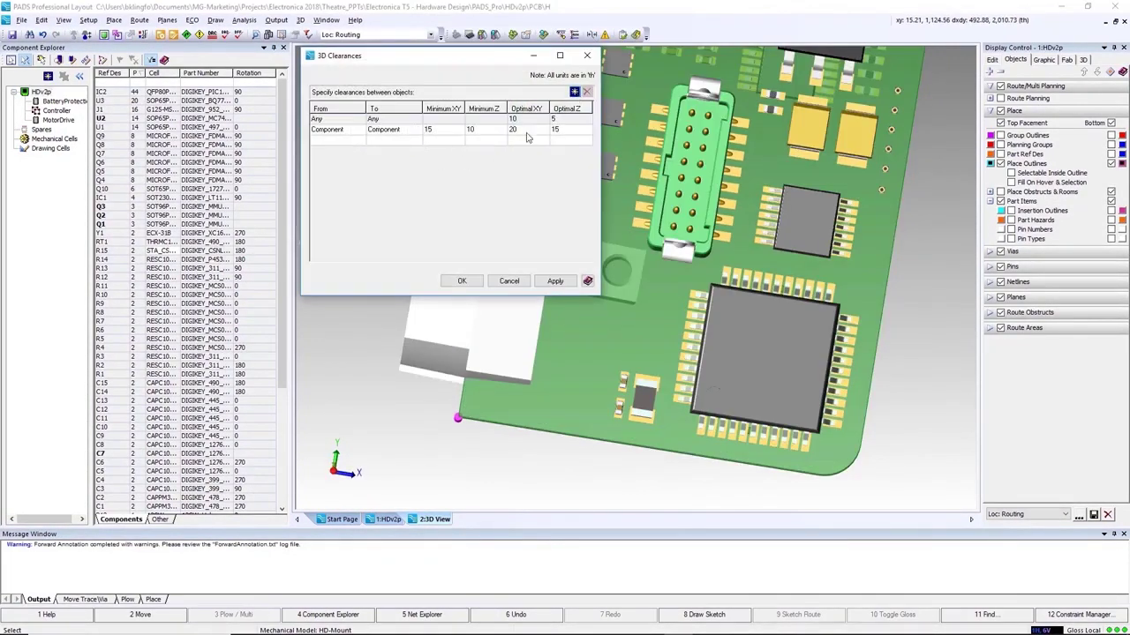
pyautogui.click(360, 141)
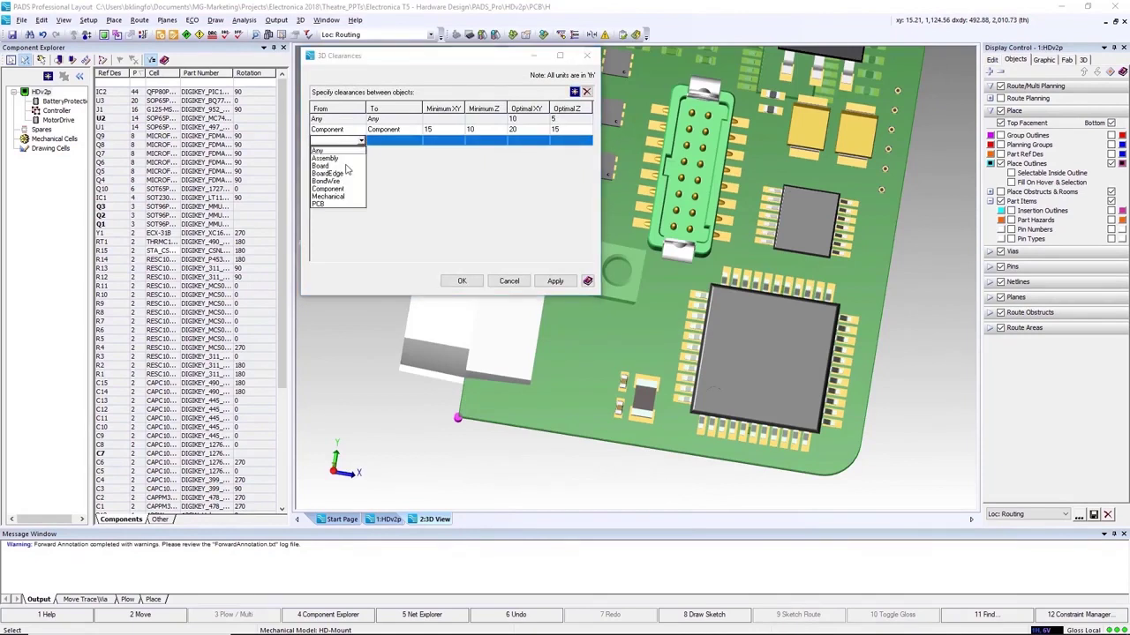
pyautogui.click(342, 196)
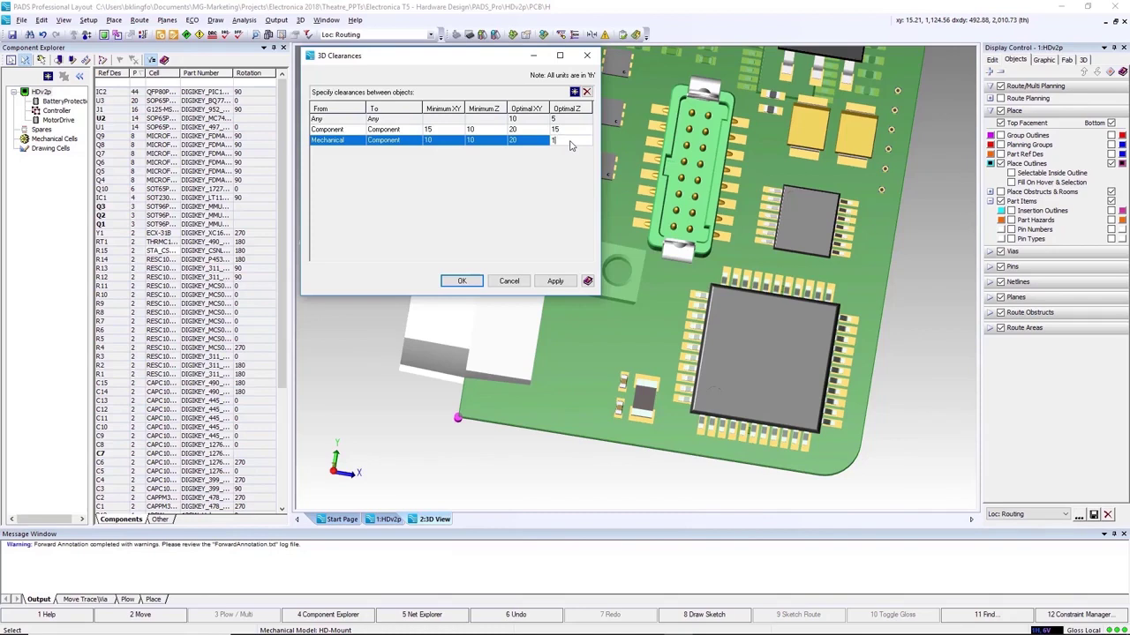
pyautogui.press('Return')
# Place U2 in the 3D view near the board corner beside the mechanical connector and check its clearance from the side
pyautogui.moveTo(102, 119); pyautogui.dragTo(570, 366)
pyautogui.click(568, 359)
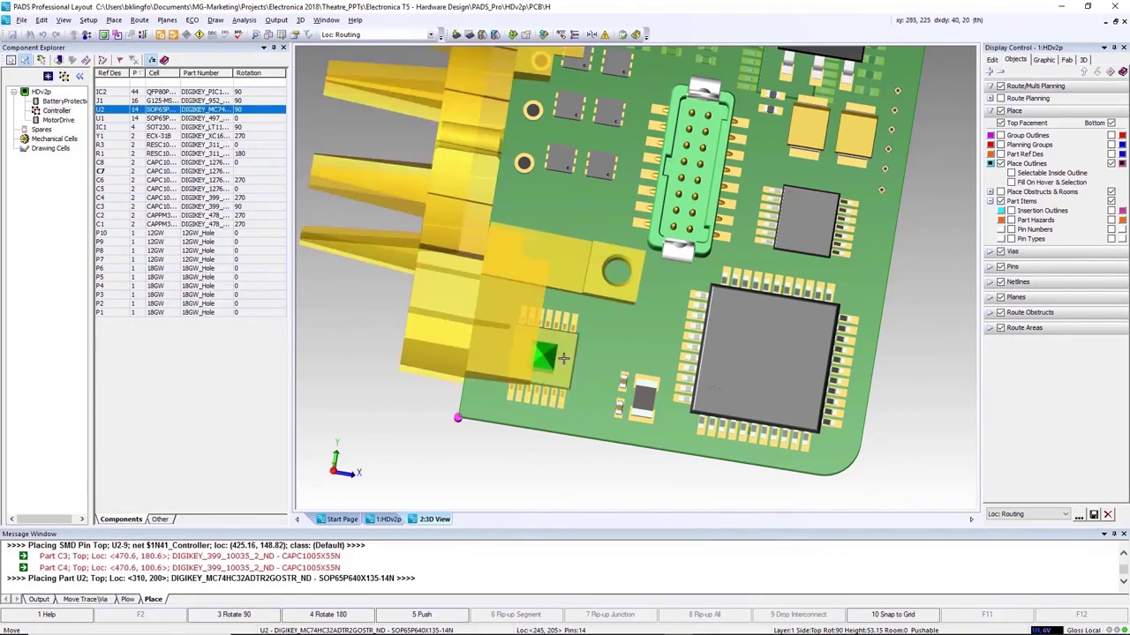
pyautogui.click(567, 358)
pyautogui.moveTo(541, 417); pyautogui.dragTo(535, 298, button='middle')
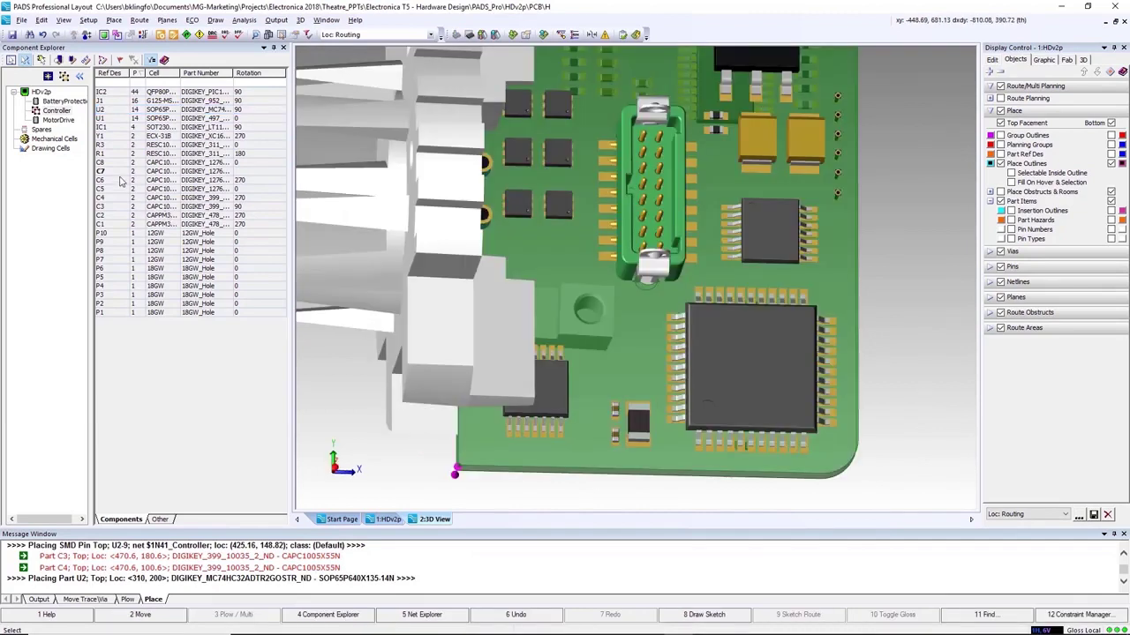
# Place C7 above U2, rotate it 90 degrees, and line it up with U2's first upper pin
pyautogui.click(115, 173)
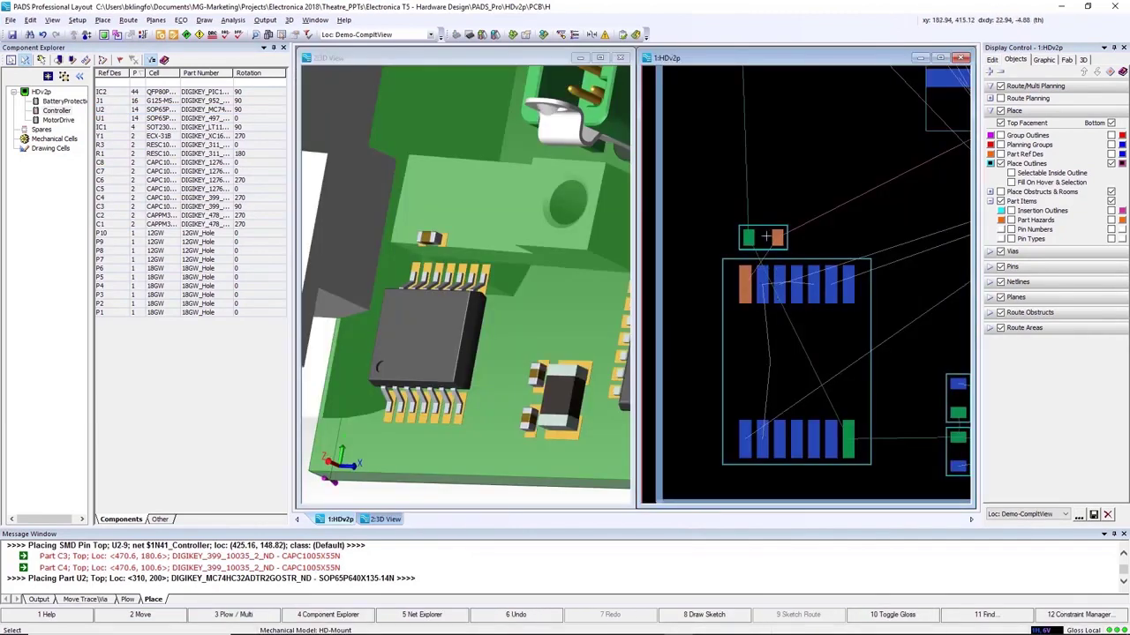
pyautogui.click(766, 236)
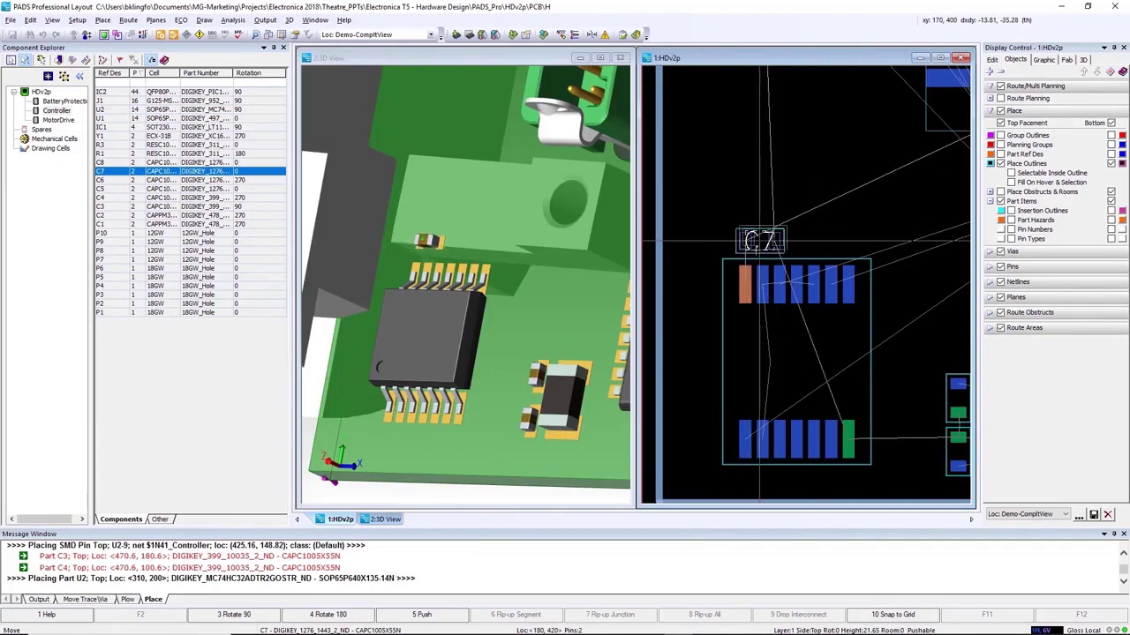
pyautogui.press('F3')
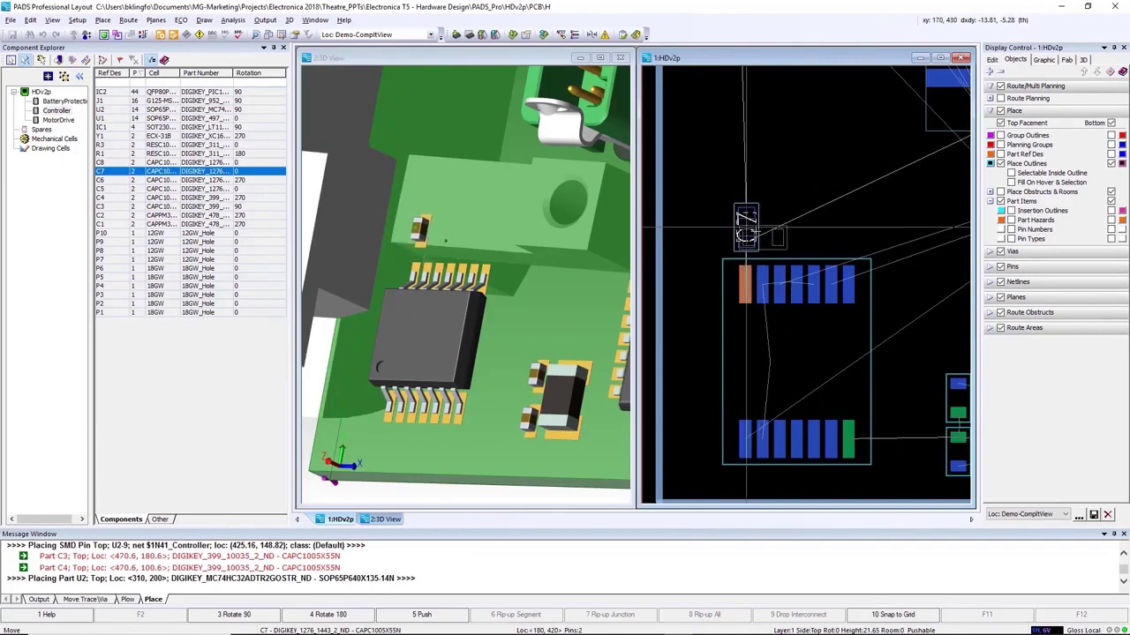
pyautogui.click(745, 228)
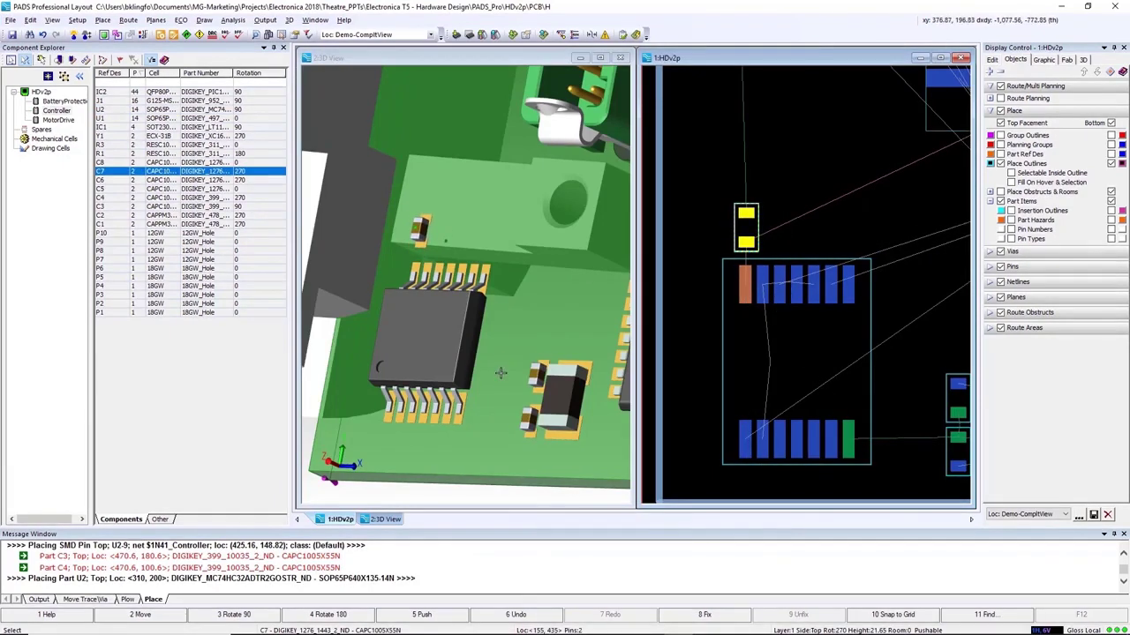
pyautogui.click(503, 388)
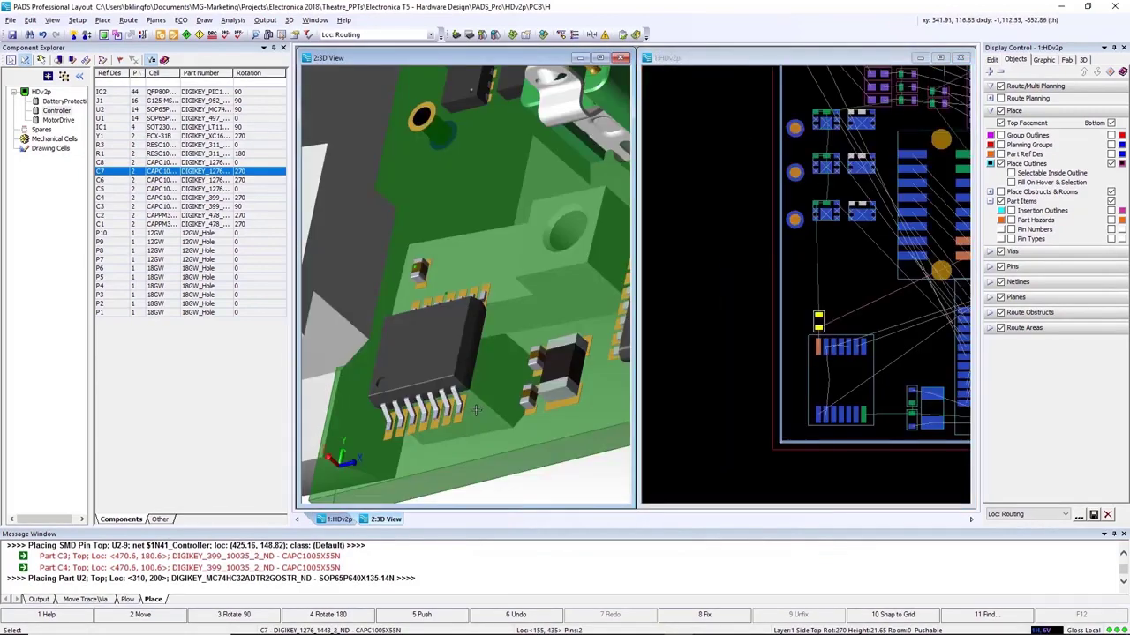
pyautogui.moveTo(477, 409); pyautogui.dragTo(463, 381)
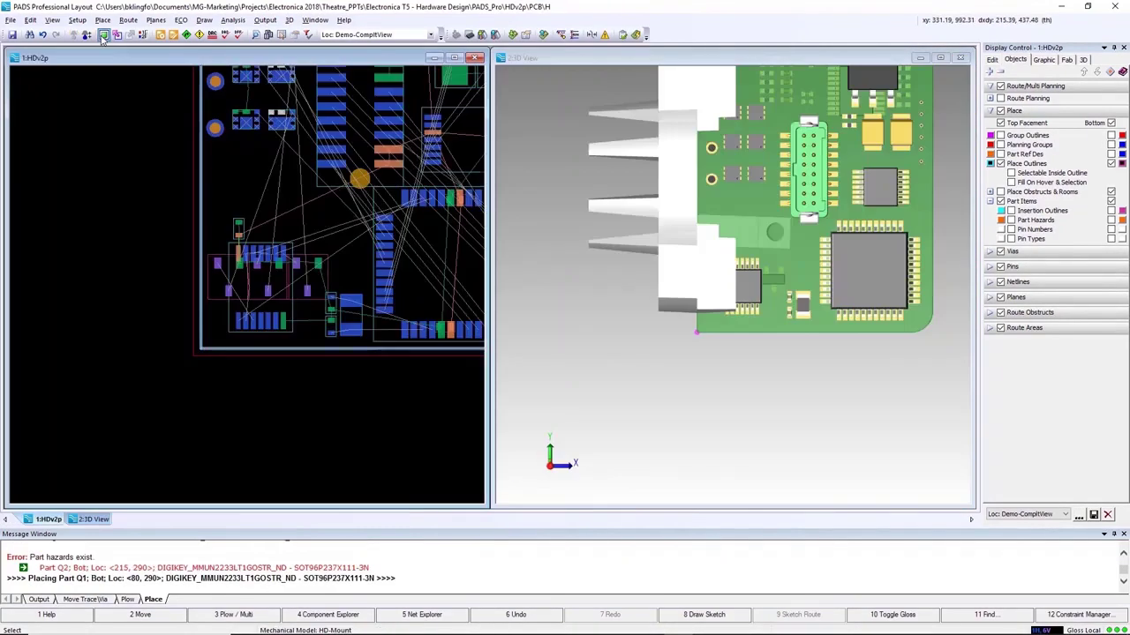
# Move Q4 through Q9 and P11 through P13 as one group down along the board's connector edge
pyautogui.click(103, 35)
pyautogui.scroll(5, 93, 337)
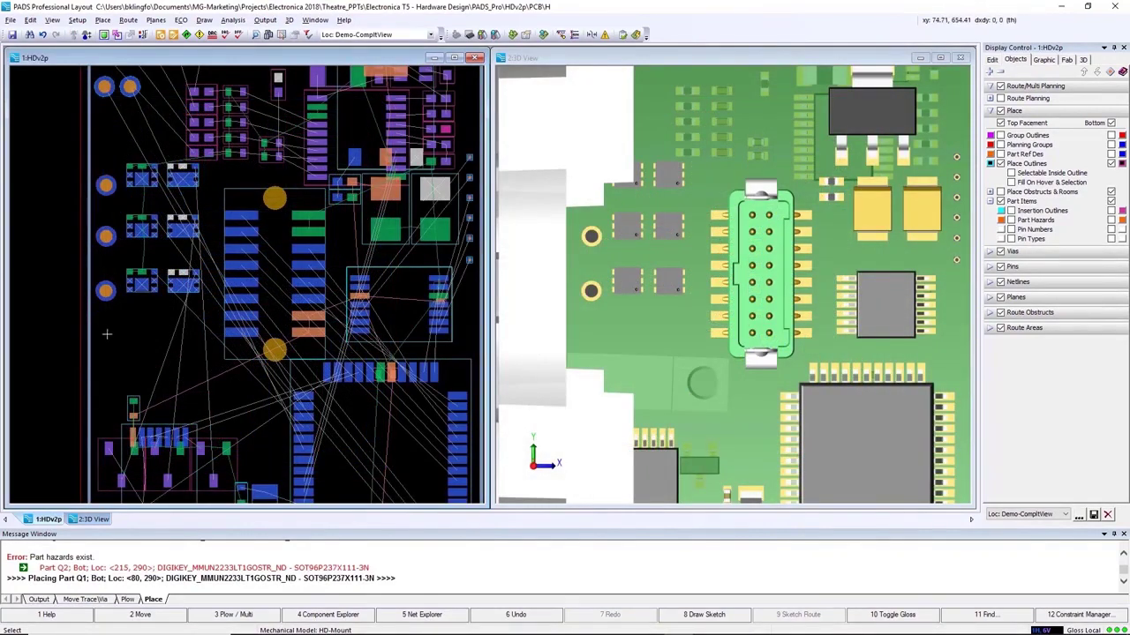
pyautogui.moveTo(105, 329); pyautogui.dragTo(198, 177)
pyautogui.rightClick(189, 176)
pyautogui.click(216, 250)
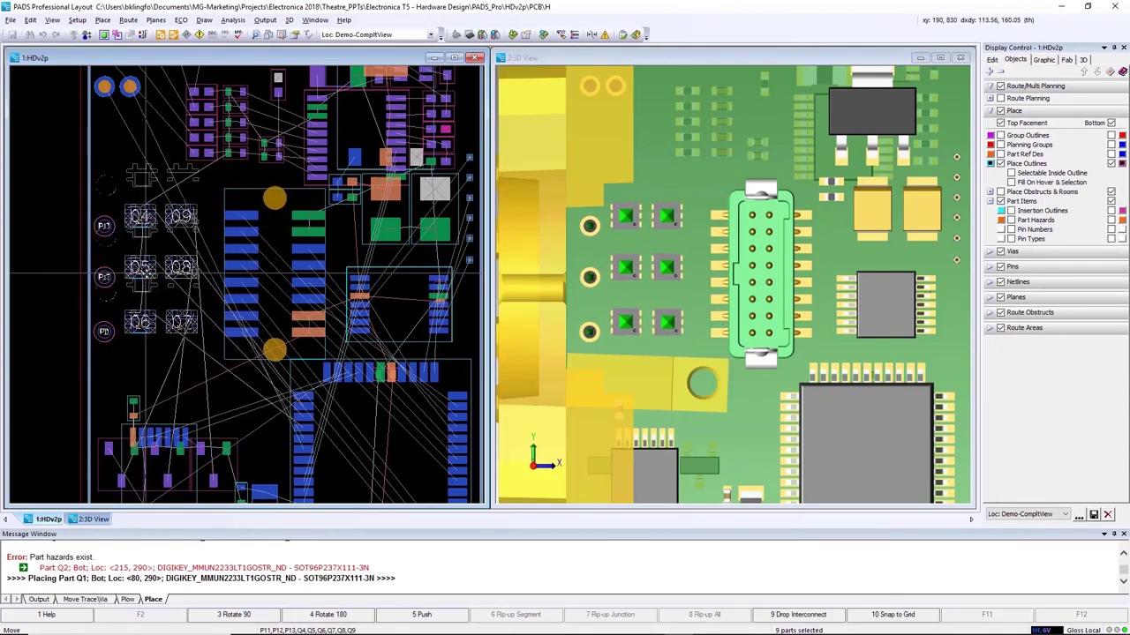
pyautogui.click(117, 276)
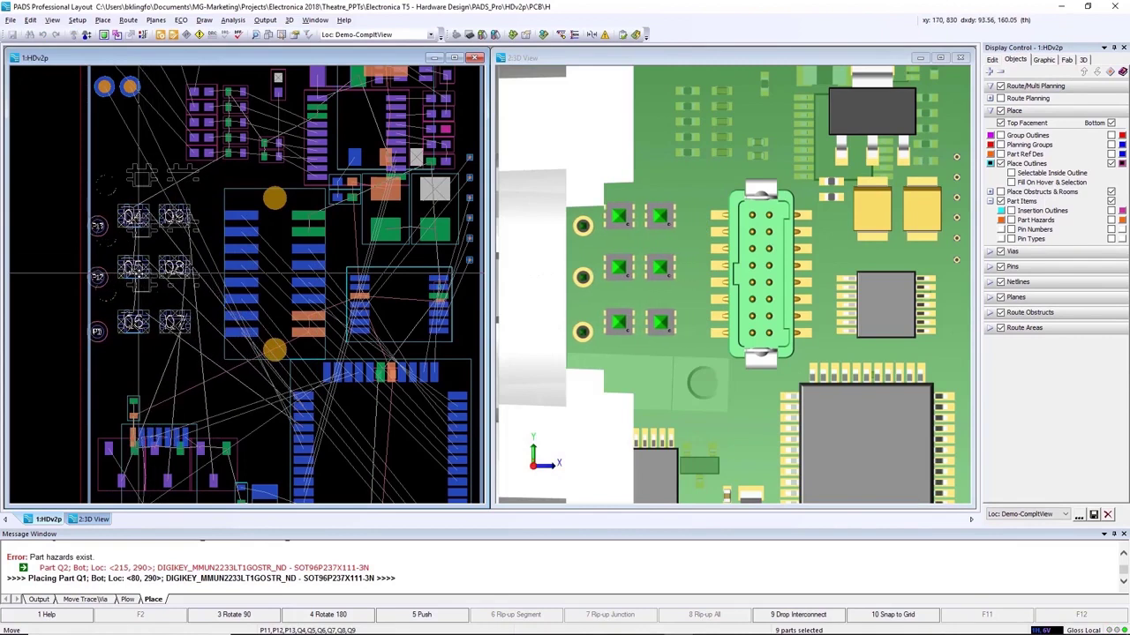
pyautogui.click(140, 275)
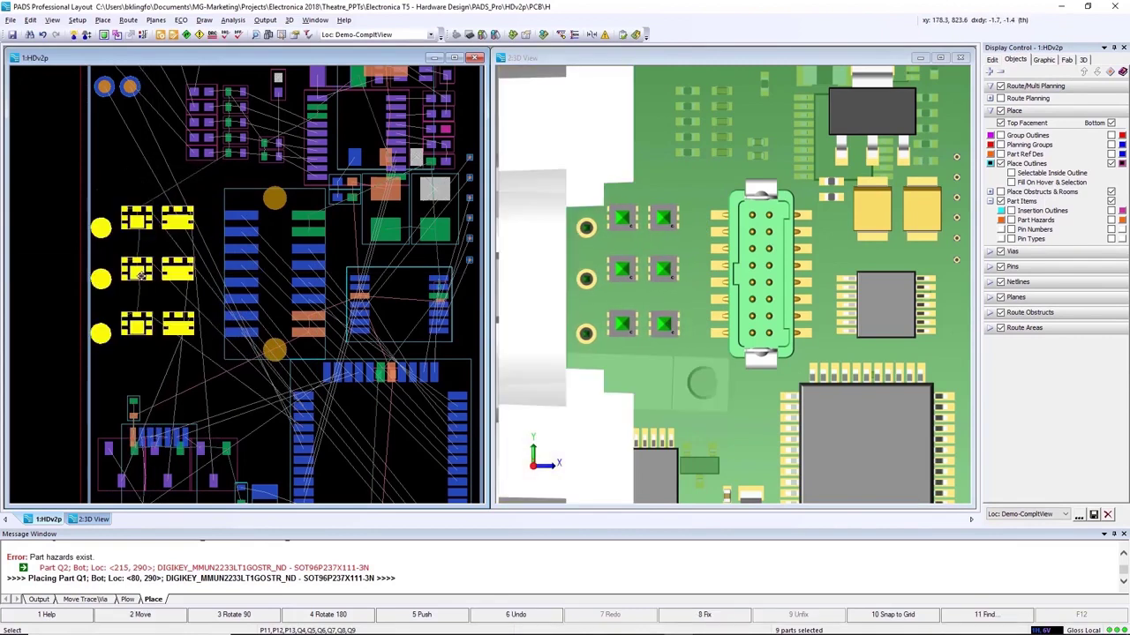
pyautogui.click(152, 360)
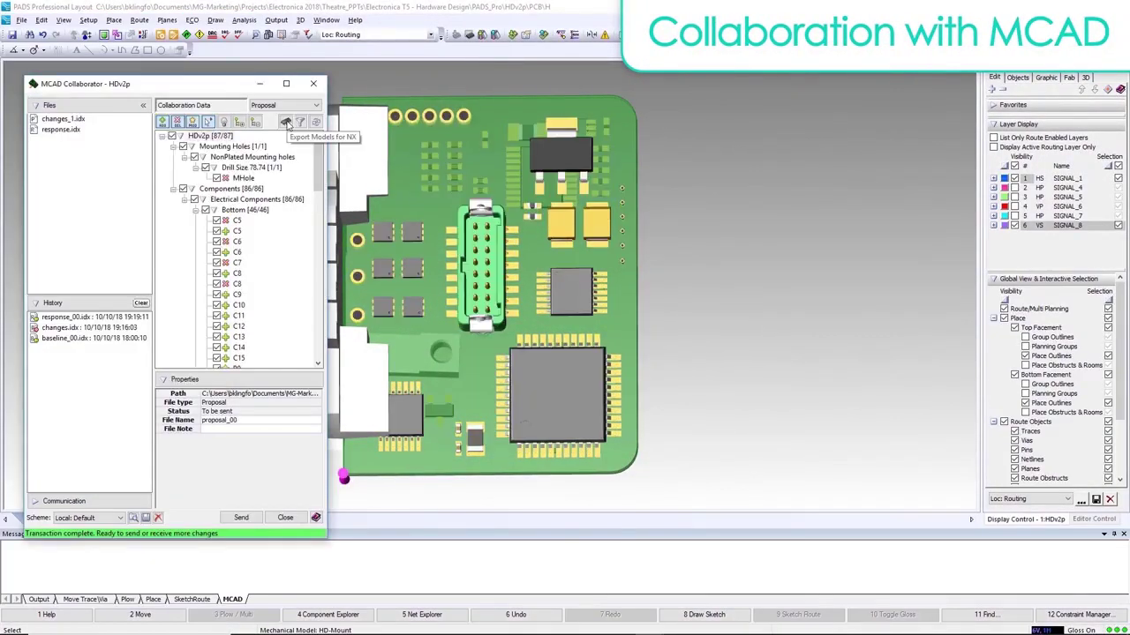
# Set the object filter for MCAD collaboration and send the board changes as proposal_00
pyautogui.click(286, 123)
pyautogui.press('Return')
pyautogui.click(624, 365)
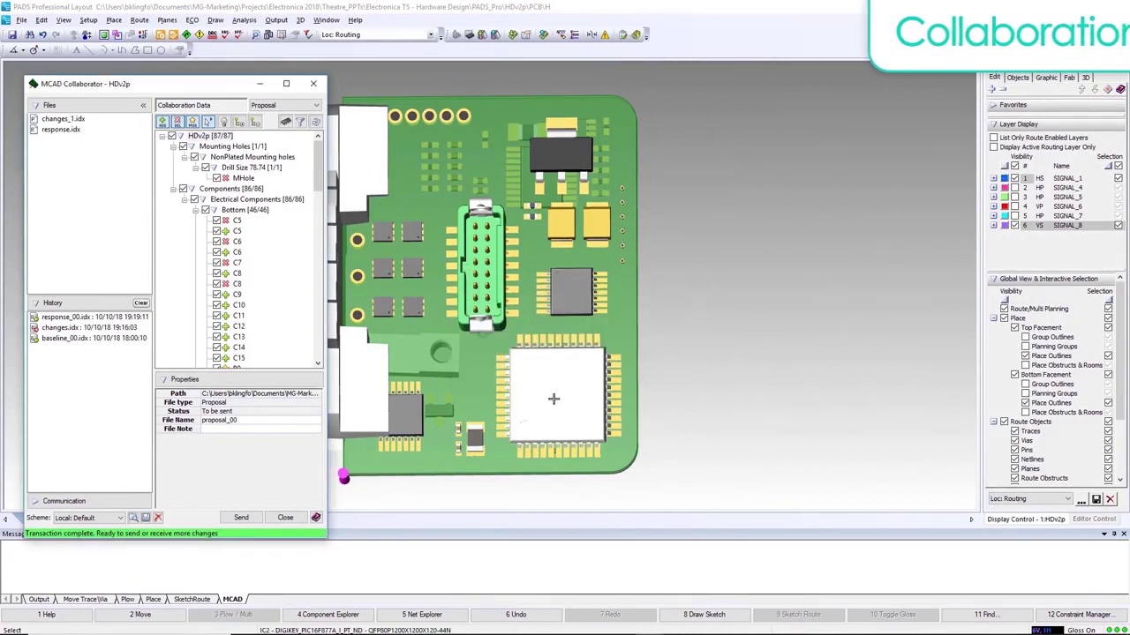
pyautogui.click(241, 518)
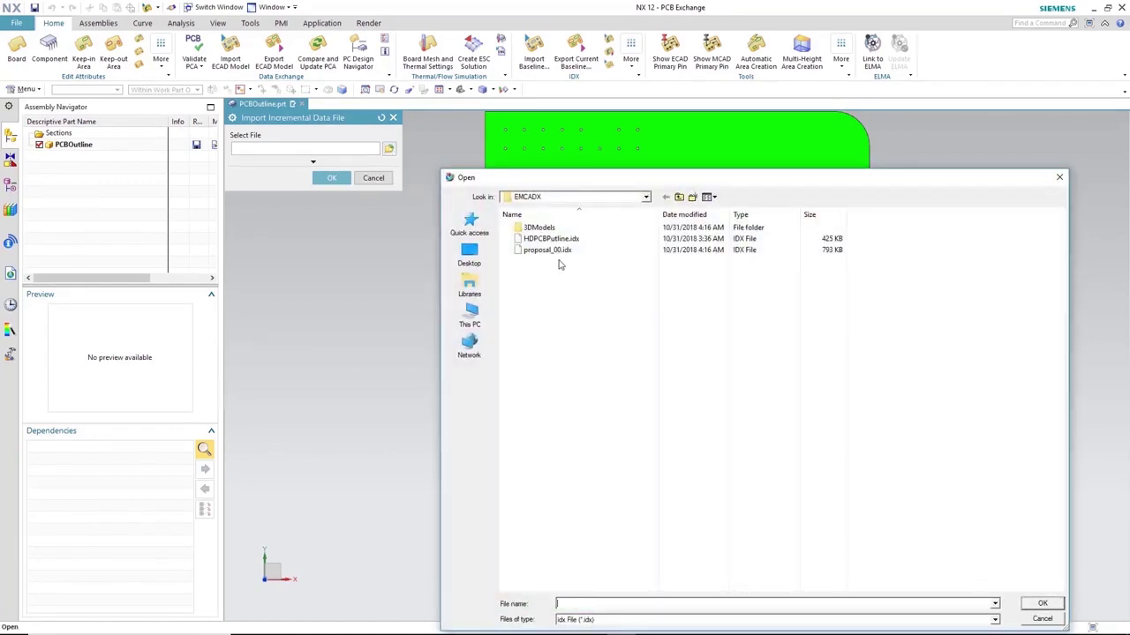
# Switch to NX, import the incremental data file proposal_00.idx into PCBOutline, and inspect the populated board in 3D
pyautogui.click(549, 250)
pyautogui.click(1043, 604)
pyautogui.click(331, 179)
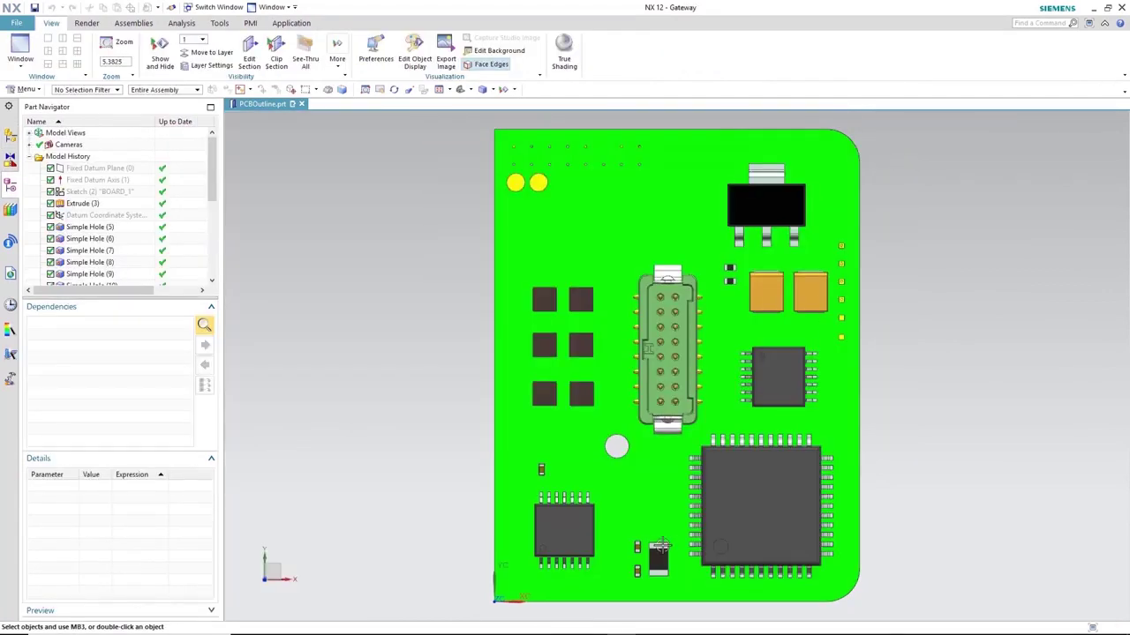
pyautogui.moveTo(433, 494); pyautogui.dragTo(441, 459, button='middle')
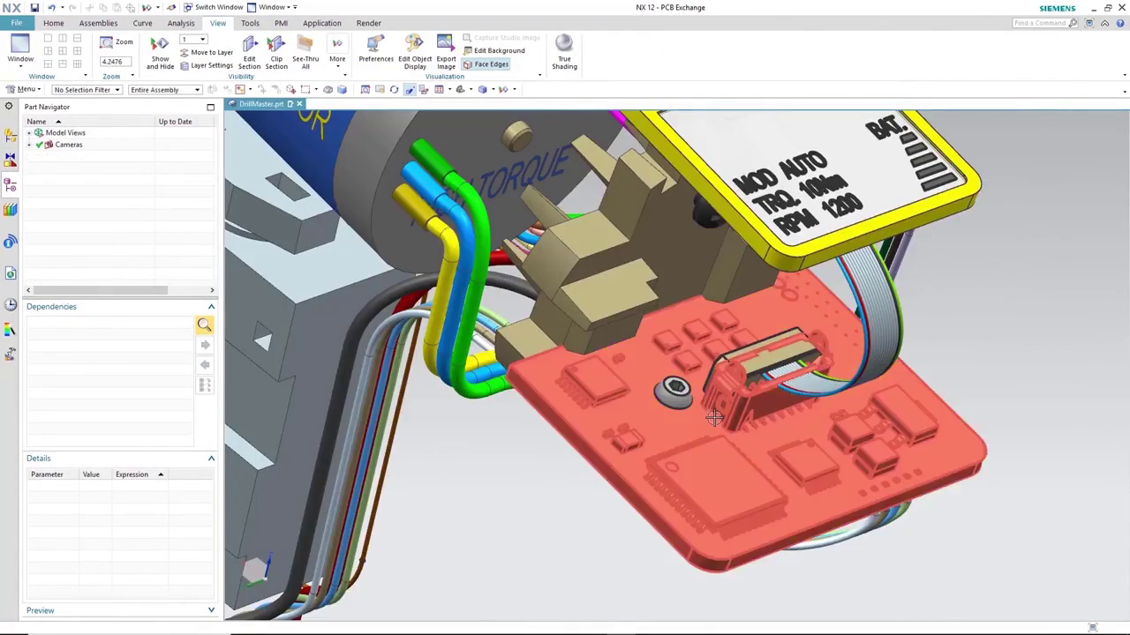
pyautogui.scroll(5, 713, 417)
pyautogui.moveTo(713, 416); pyautogui.dragTo(711, 474, button='middle')
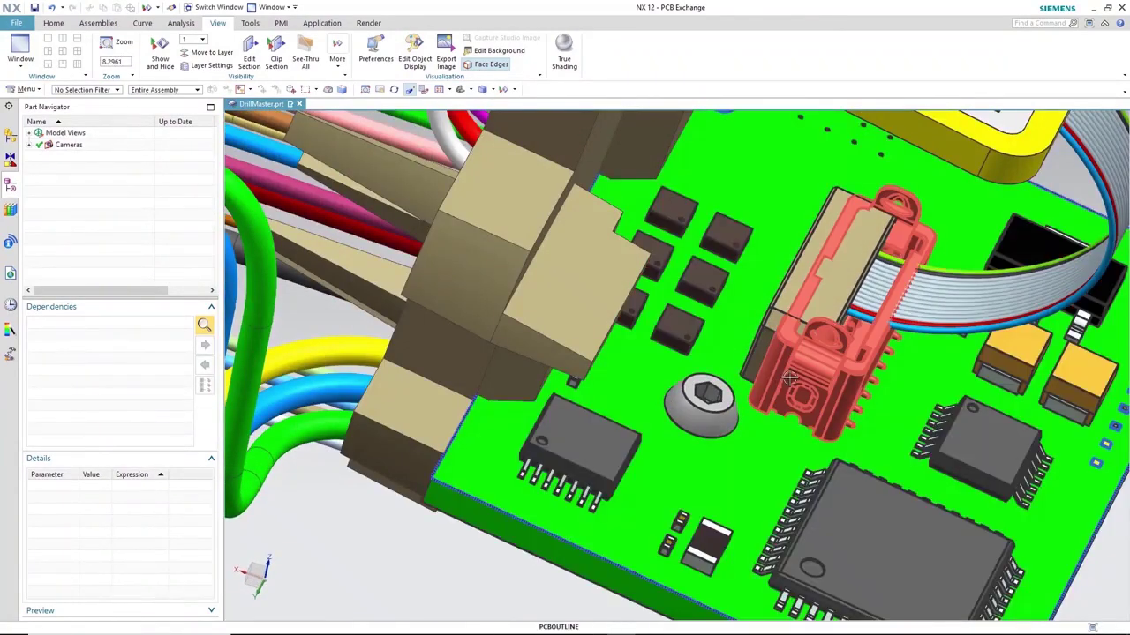
# Move connector J1 in the DrillMaster assembly along its dynamic axis to line up with the ribbon cable plug
pyautogui.click(780, 364)
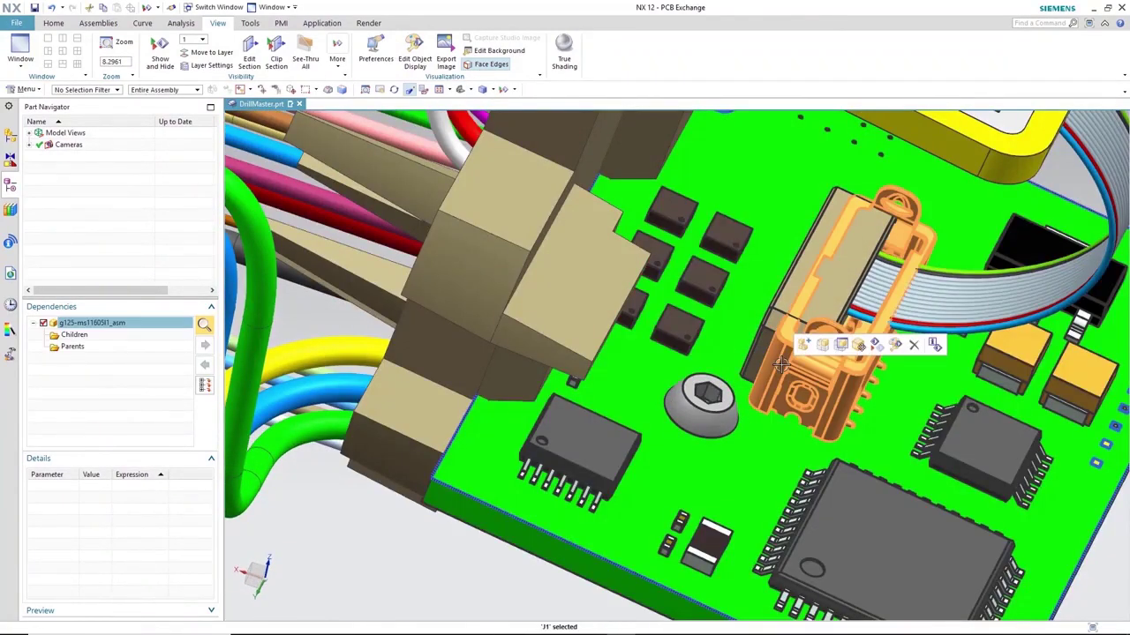
pyautogui.click(861, 345)
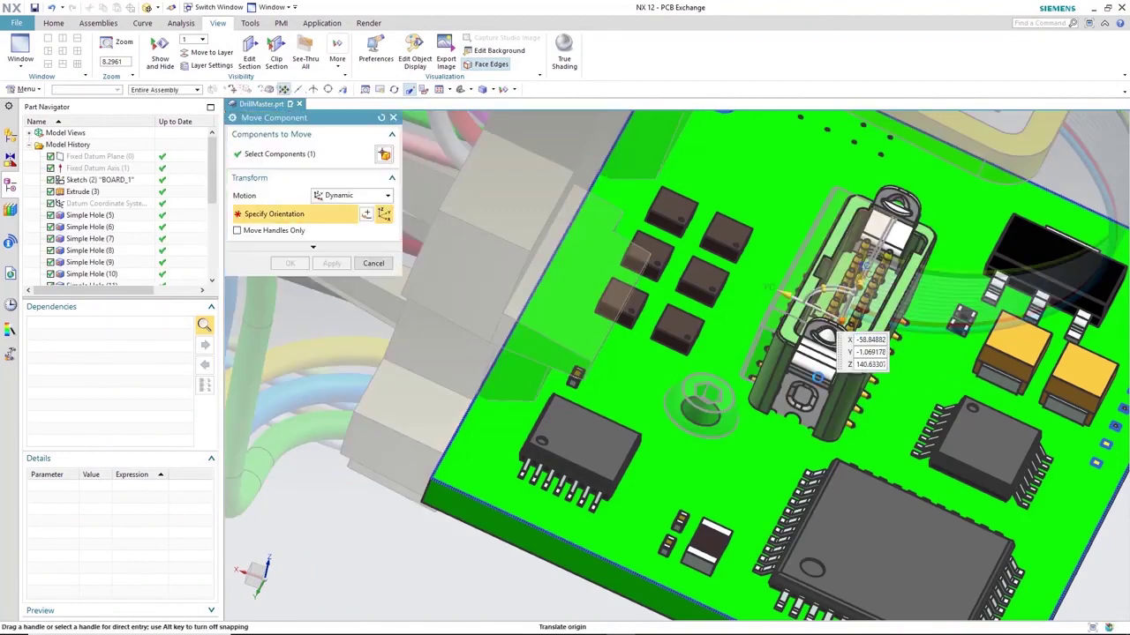
pyautogui.moveTo(788, 299)
pyautogui.mouseDown()
pyautogui.moveTo(763, 296)
pyautogui.moveTo(771, 300)
pyautogui.mouseUp()
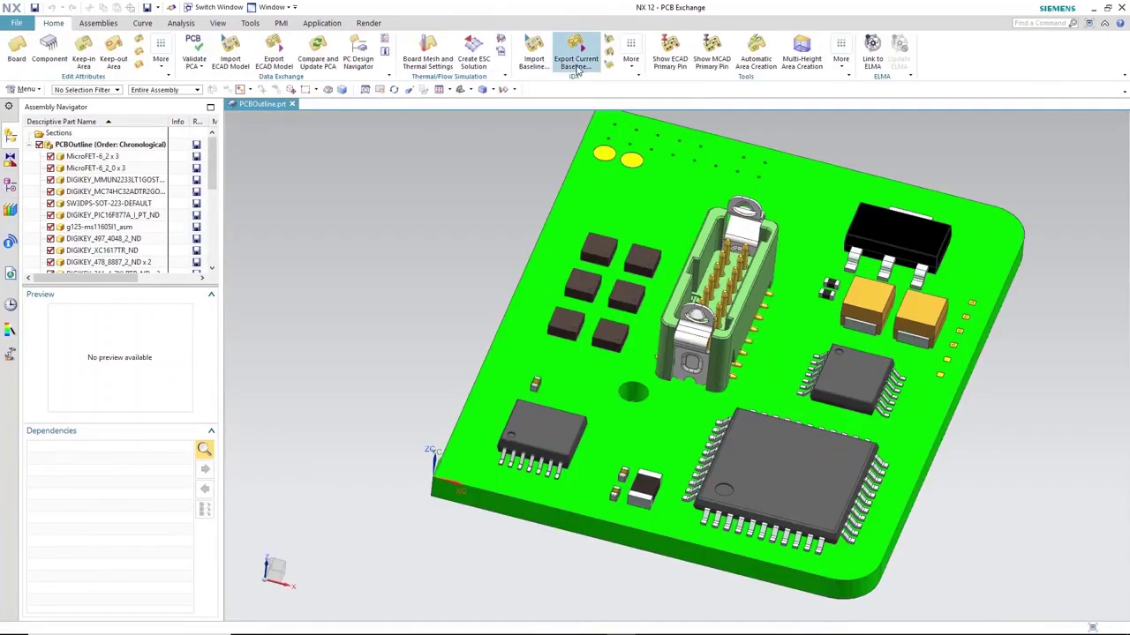
# Open the change export for PCBOutline and mark the moved J1 component for export in IDX v3.0 format
pyautogui.click(576, 63)
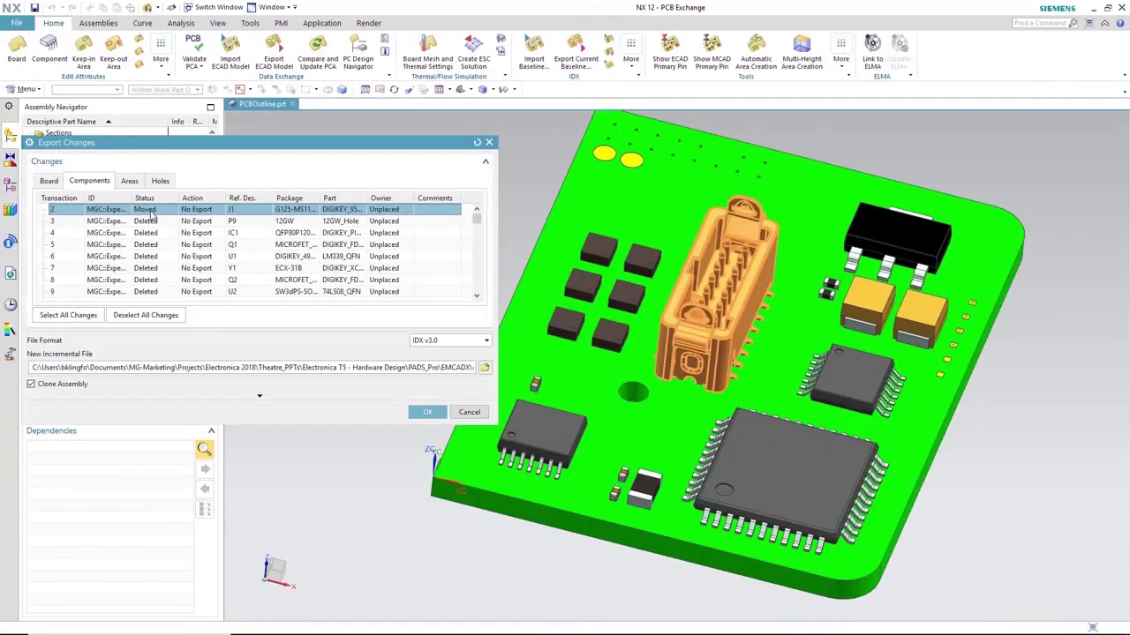
pyautogui.click(209, 210)
pyautogui.click(199, 223)
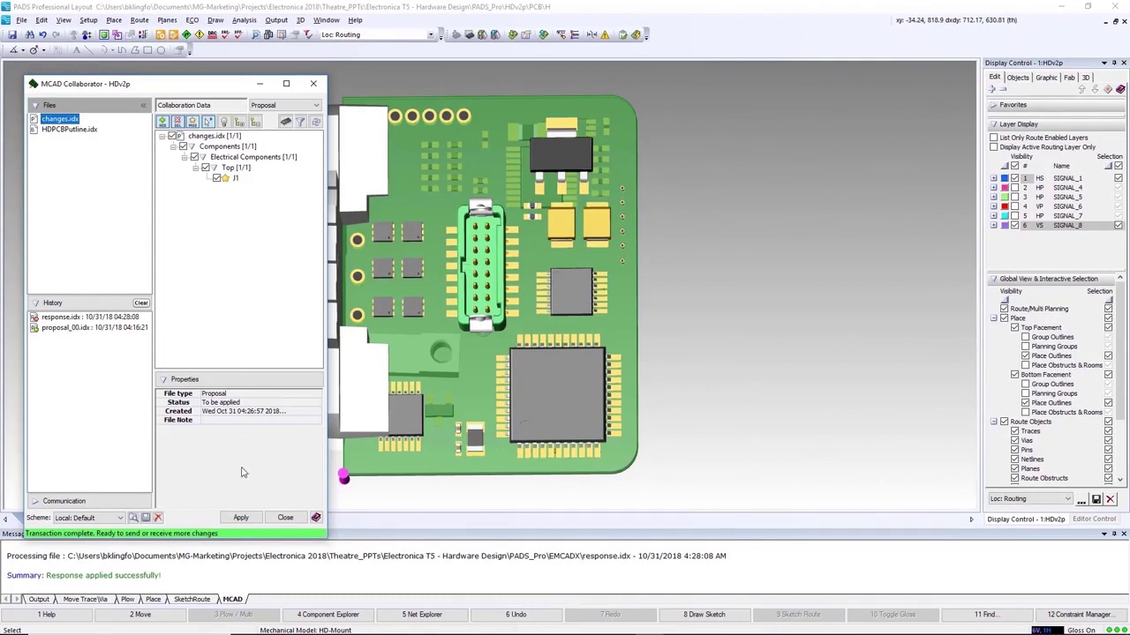
# Switch to PADS Professional Layout, apply the J1 move from changes.idx, close MCAD Collaborator, and return to the 2D layout
pyautogui.click(240, 518)
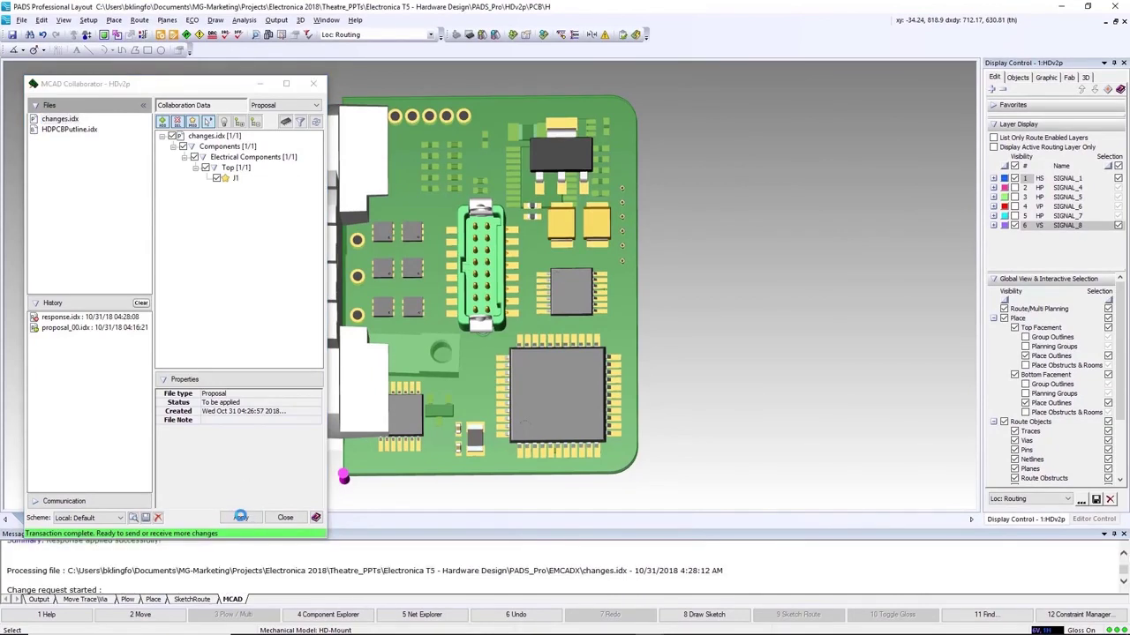
pyautogui.click(283, 518)
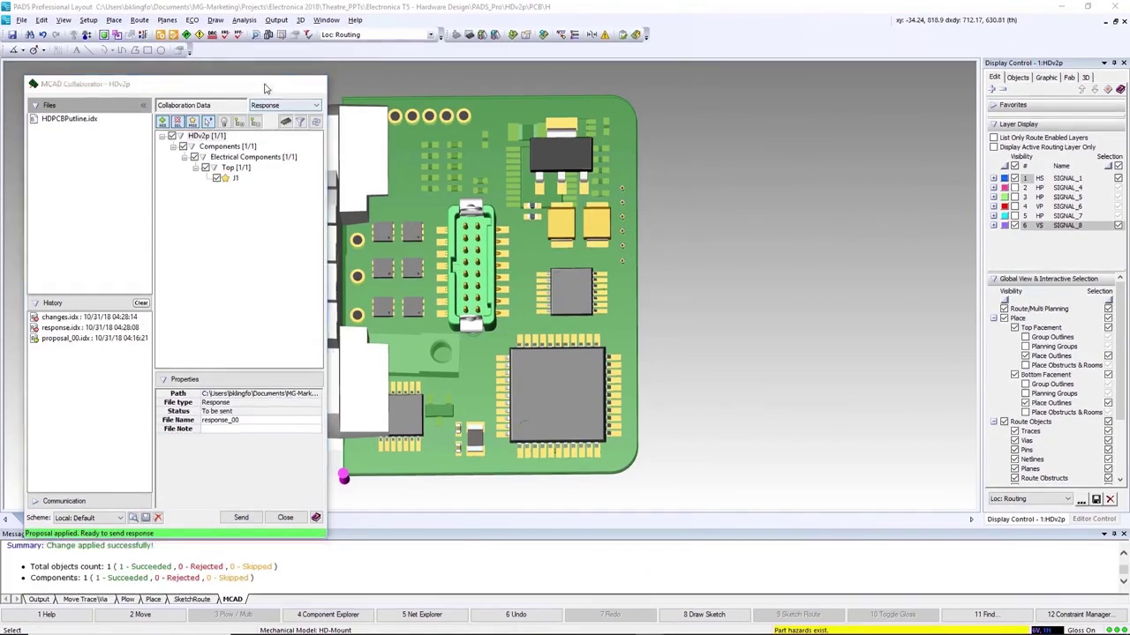
pyautogui.click(47, 519)
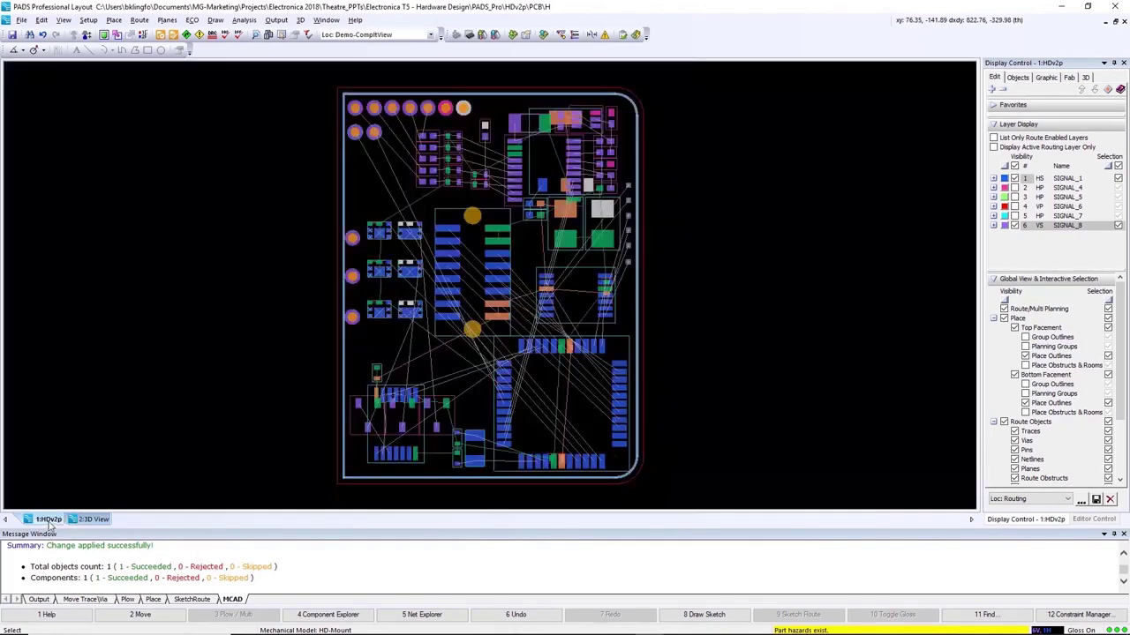
pyautogui.scroll(3, 415, 283)
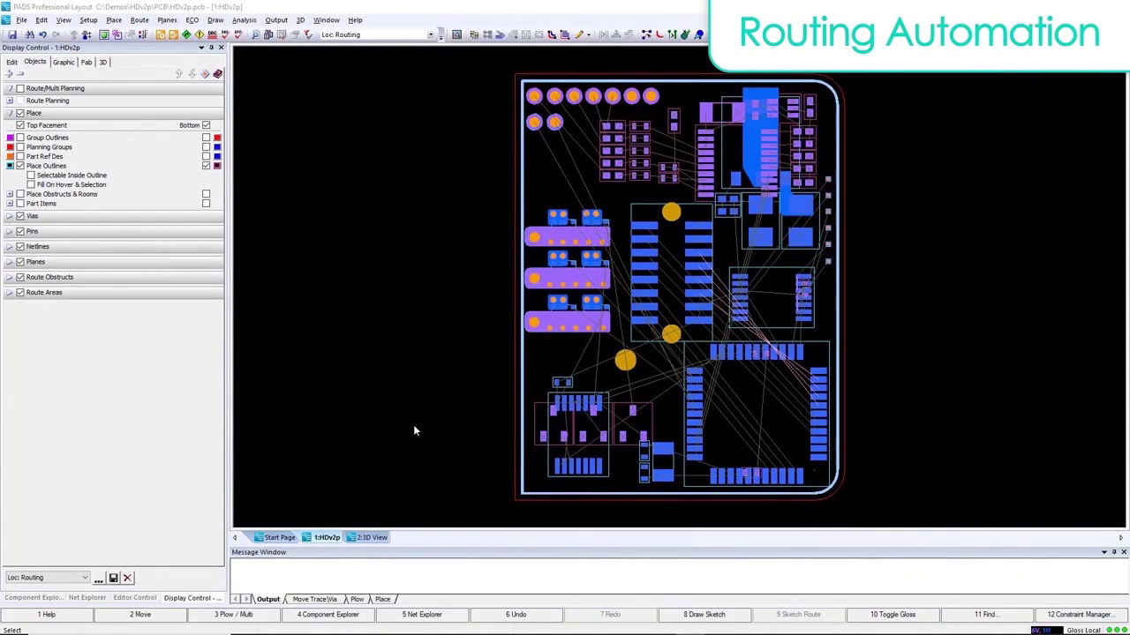
# Set the SOIC/QUAD fanout pattern to staggered vias inside the pad rows and fan out the large quad chip
pyautogui.click(144, 21)
pyautogui.click(164, 151)
pyautogui.scroll(2, 791, 393)
pyautogui.moveTo(790, 392); pyautogui.dragTo(815, 287, button='middle')
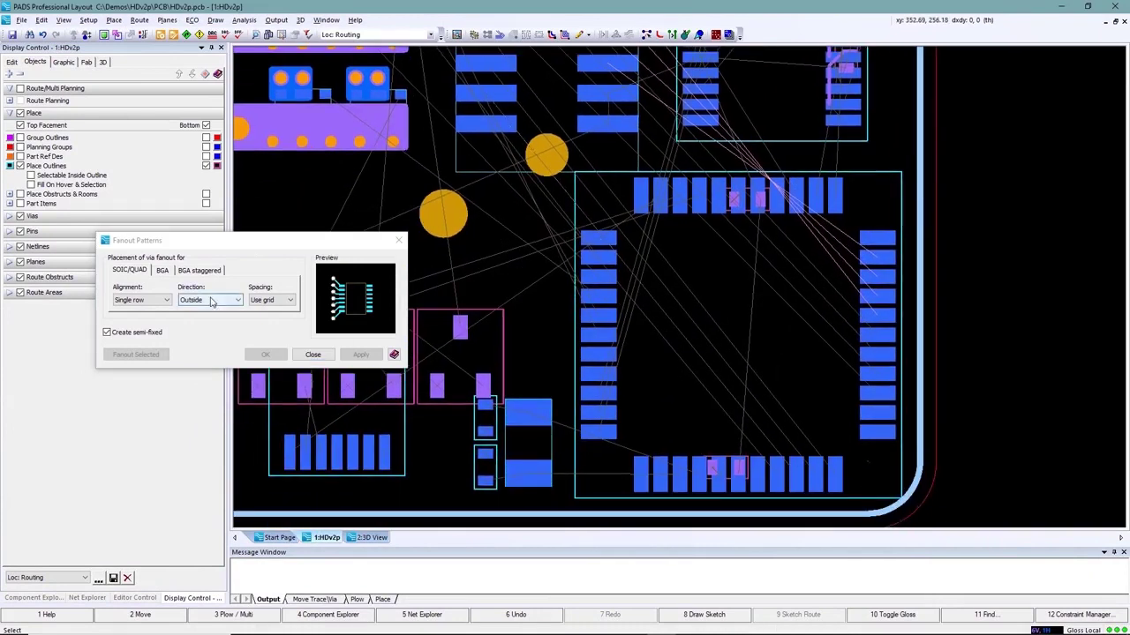
pyautogui.click(201, 303)
pyautogui.click(203, 317)
pyautogui.click(144, 304)
pyautogui.click(144, 313)
pyautogui.click(363, 358)
pyautogui.click(575, 472)
pyautogui.rightClick(574, 472)
pyautogui.click(624, 578)
# Fan out the smaller dual-row IC above the quad chip with the same staggered inside pattern
pyautogui.moveTo(749, 161); pyautogui.dragTo(674, 308, button='middle')
pyautogui.click(625, 285)
pyautogui.rightClick(626, 286)
pyautogui.click(662, 532)
# Set the fanout pattern to a single row outside the pads, fan out connector J1, and close the fanout settings
pyautogui.moveTo(537, 252); pyautogui.dragTo(629, 345, button='middle')
pyautogui.click(237, 301)
pyautogui.click(217, 319)
pyautogui.click(166, 301)
pyautogui.click(170, 325)
pyautogui.click(352, 356)
pyautogui.click(472, 387)
pyautogui.rightClick(471, 389)
pyautogui.click(523, 345)
pyautogui.click(313, 354)
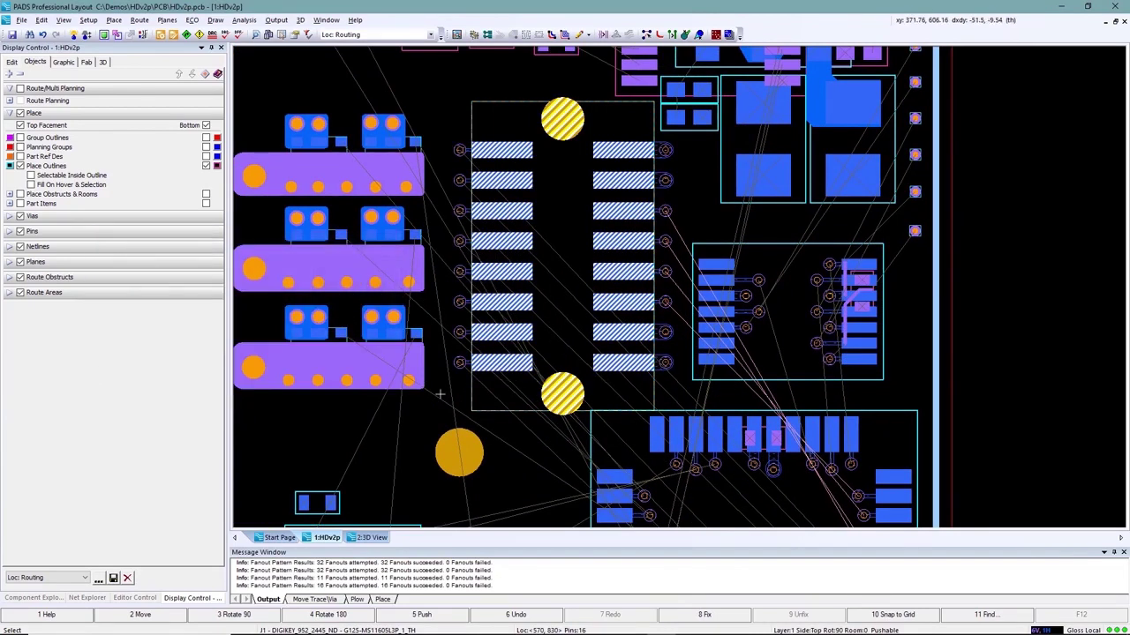
pyautogui.click(551, 396)
# Sketch a path from the pads along the board edge to the smaller IC and sketch-route their nets
pyautogui.scroll(3, 802, 373)
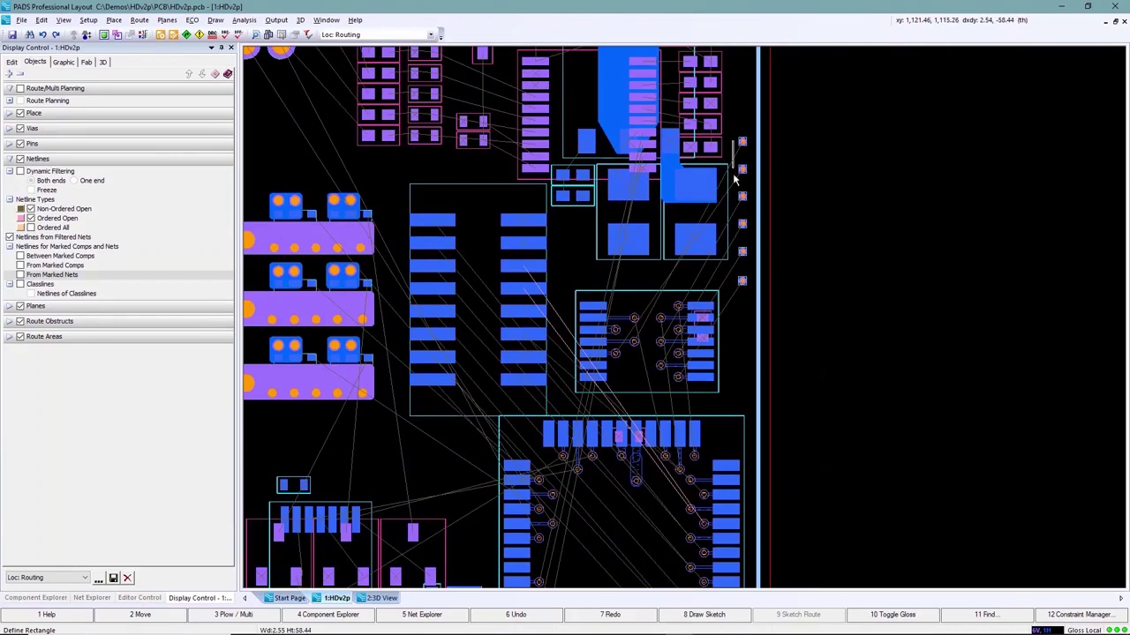
pyautogui.moveTo(733, 176); pyautogui.dragTo(736, 297)
pyautogui.click(721, 611)
pyautogui.moveTo(731, 200); pyautogui.dragTo(689, 282)
pyautogui.moveTo(652, 334); pyautogui.dragTo(654, 338)
pyautogui.press('F9')
# Open Constraint Manager, cross-probe nets $1N1008_Controller and $1N1010_Controller from the layout, and create a differential pair from them
pyautogui.scroll(3, 664, 509)
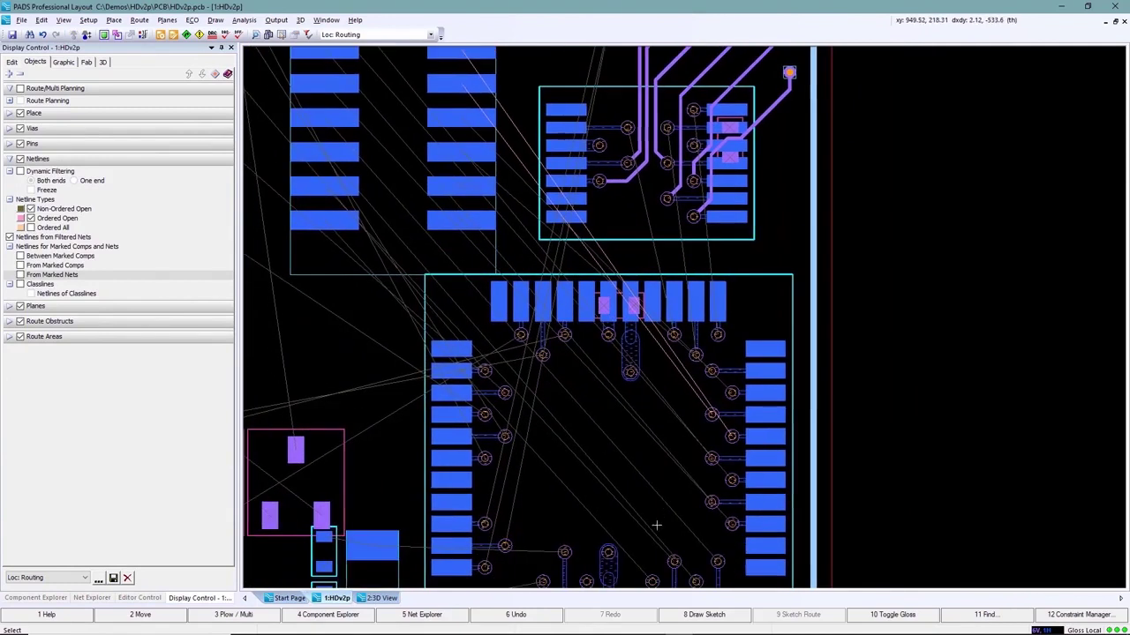
pyautogui.click(167, 35)
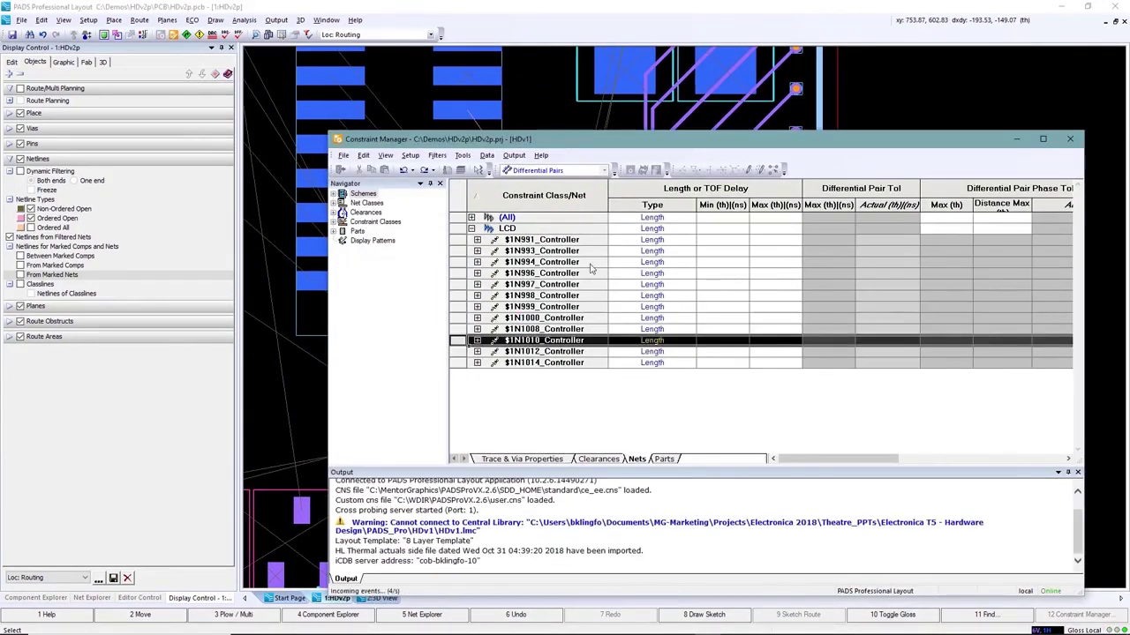
pyautogui.click(547, 113)
pyautogui.click(510, 179)
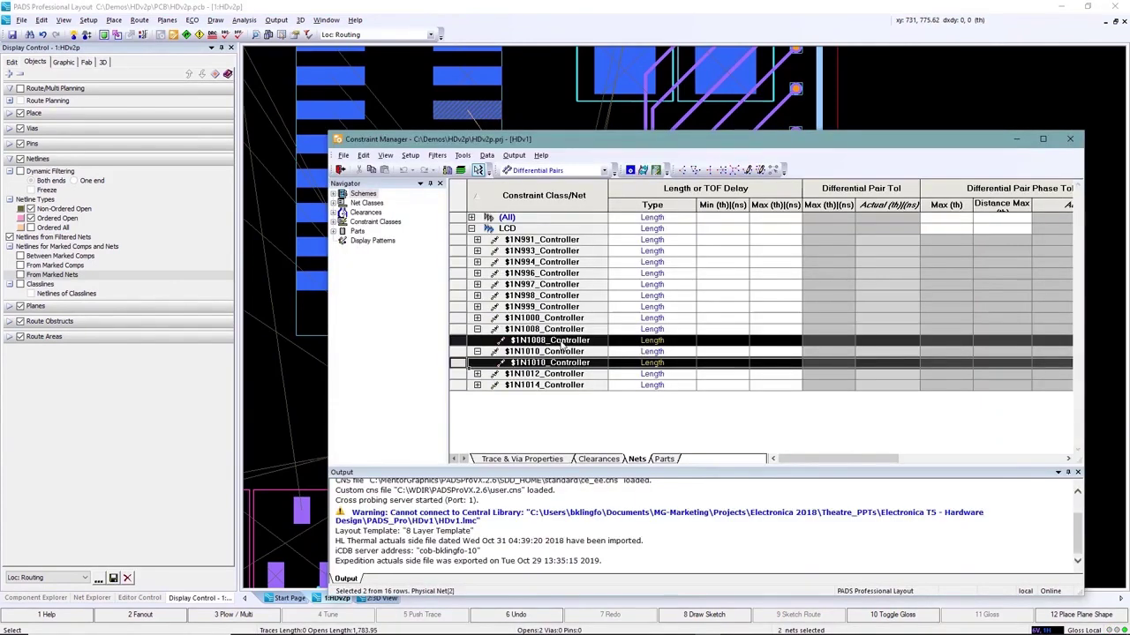
pyautogui.rightClick(566, 331)
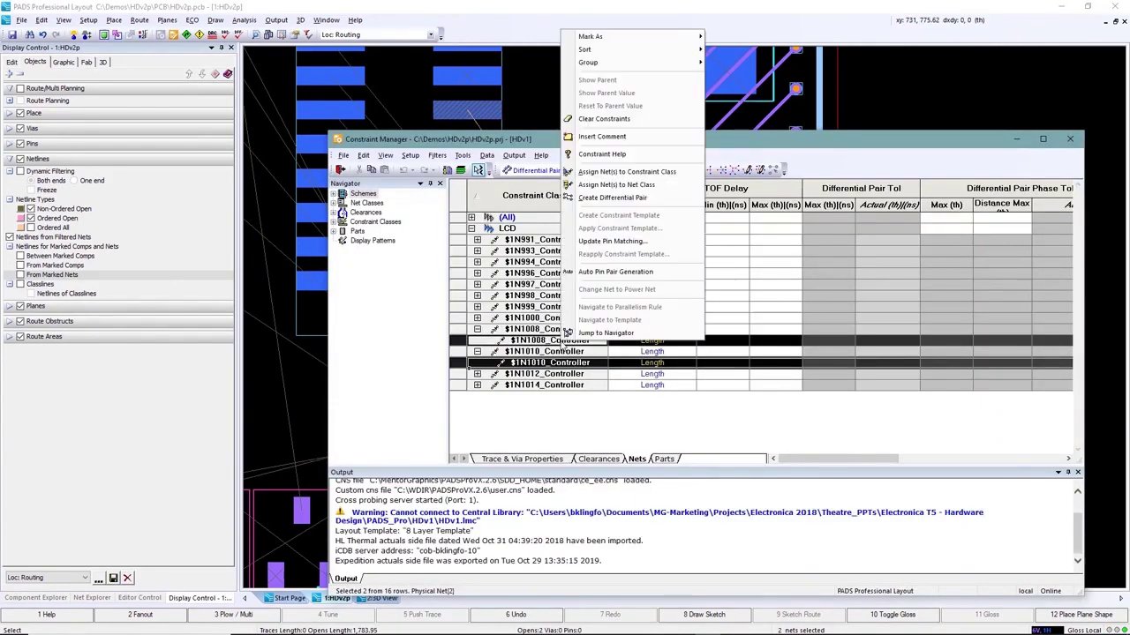
pyautogui.click(611, 198)
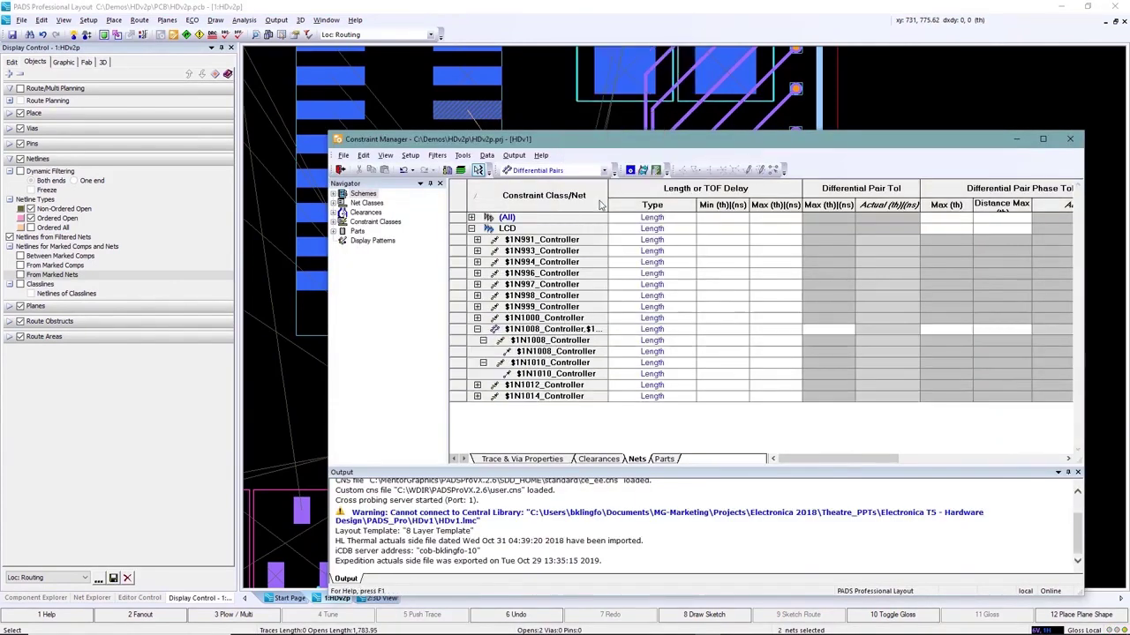
# Select nets $1N1012_Controller and $1N1014_Controller through the layout and create a second differential pair from them
pyautogui.click(534, 120)
pyautogui.click(517, 239)
pyautogui.keyDown('ctrl'); pyautogui.click(517, 253); pyautogui.keyUp('ctrl')
pyautogui.hotkey('alt', 'Tab')
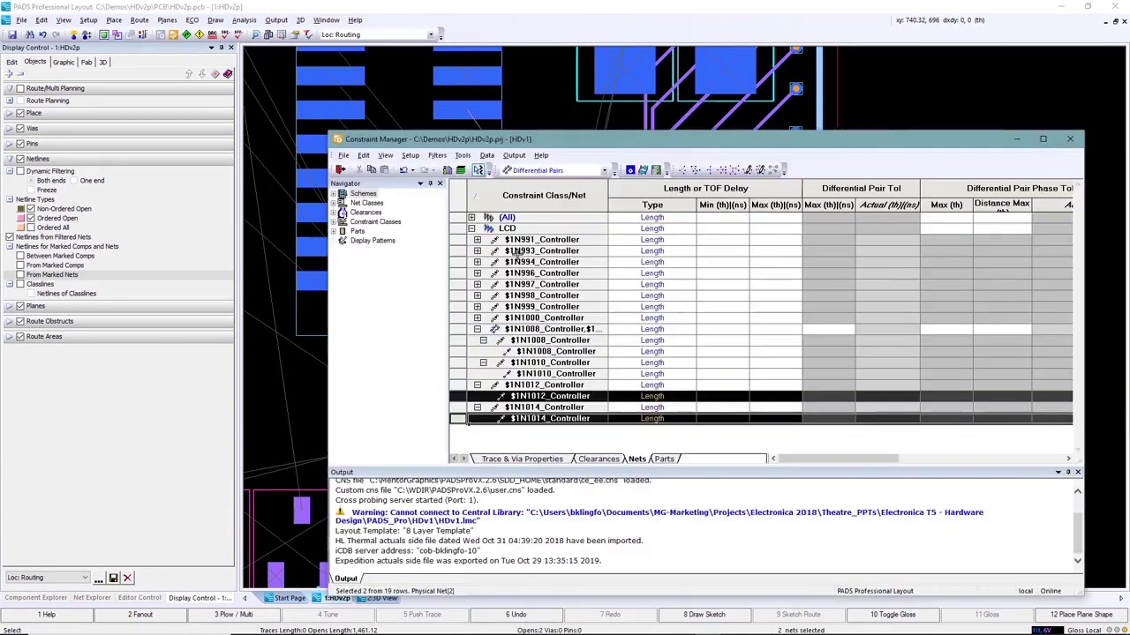
pyautogui.rightClick(583, 402)
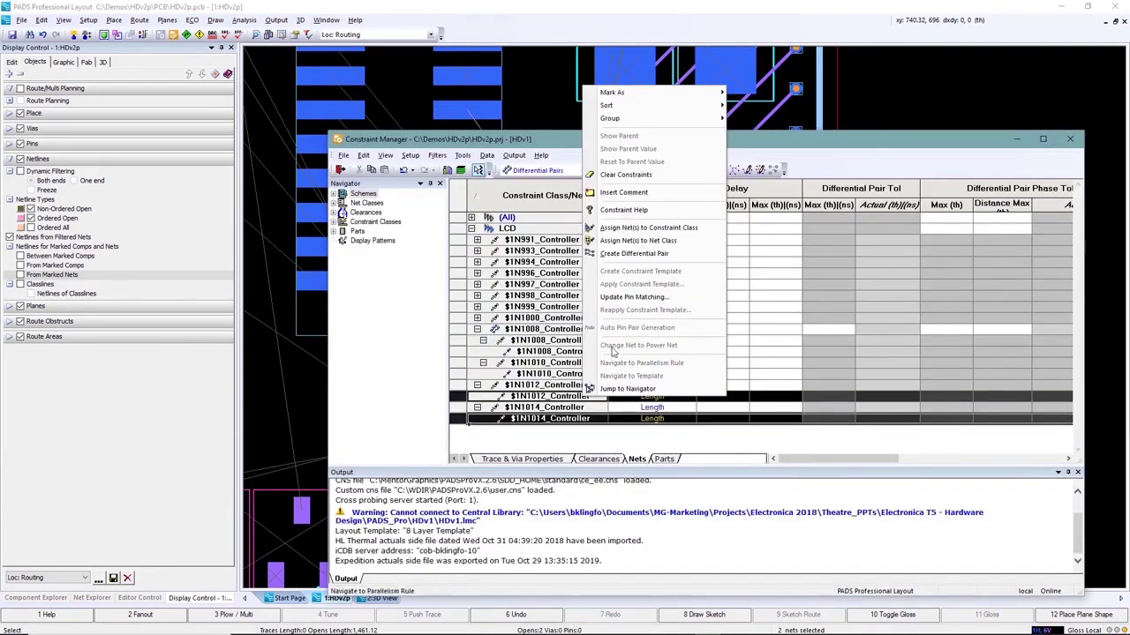
pyautogui.click(621, 261)
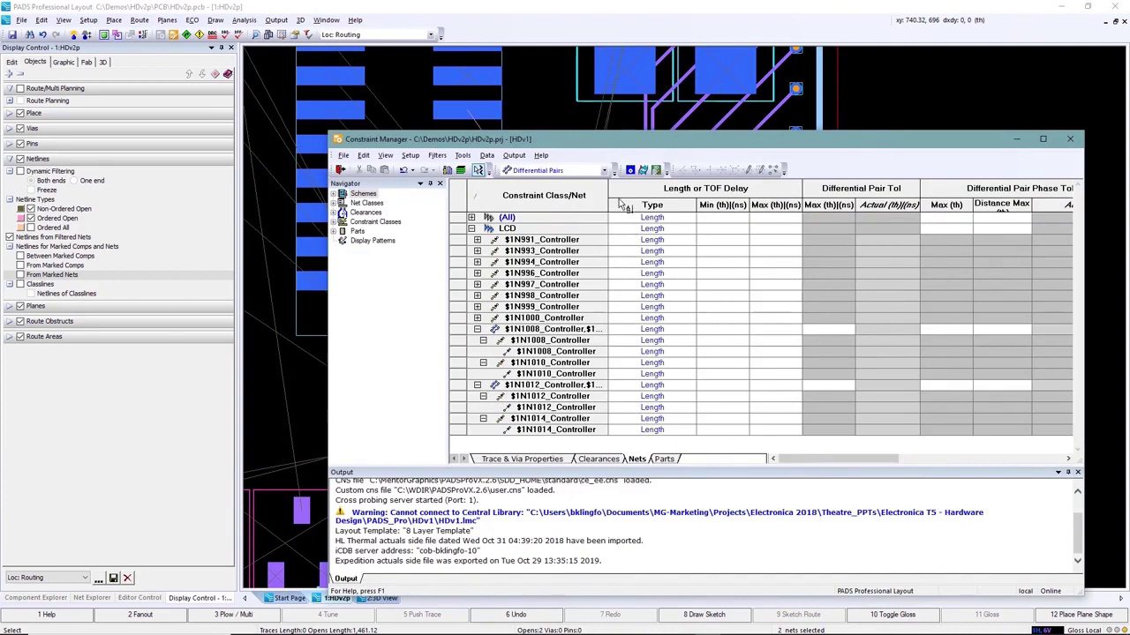
# Display the Delays and Lengths constraints and set $1N991_Controller's minimum length to 1,400 th and maximum to 1,450 th
pyautogui.click(604, 170)
pyautogui.click(575, 203)
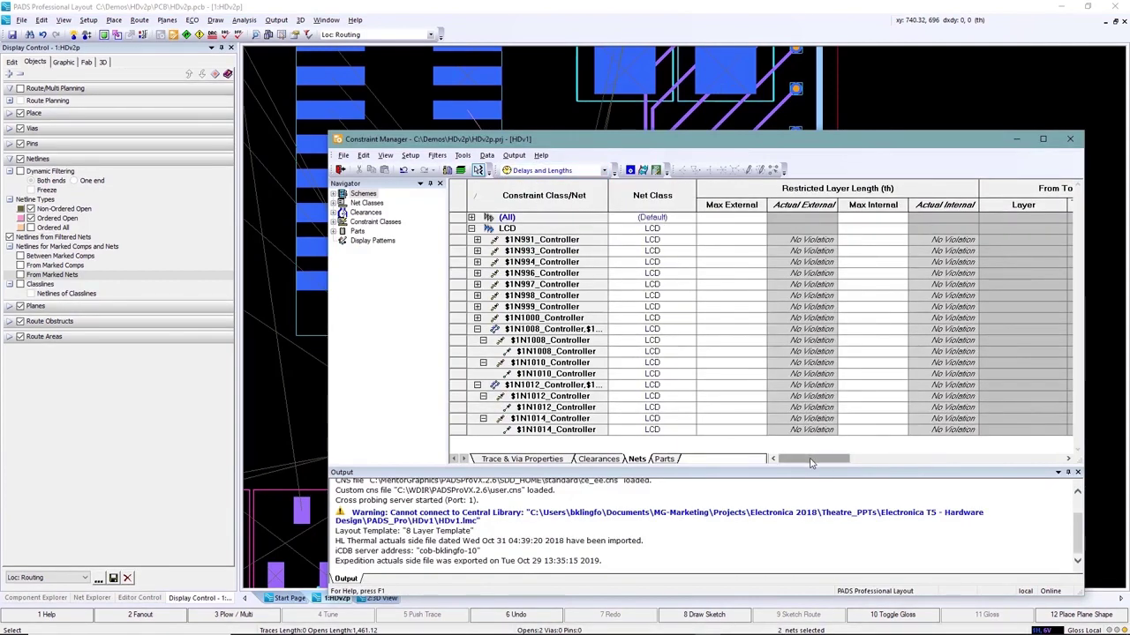
pyautogui.moveTo(810, 460); pyautogui.dragTo(923, 460)
pyautogui.click(708, 242)
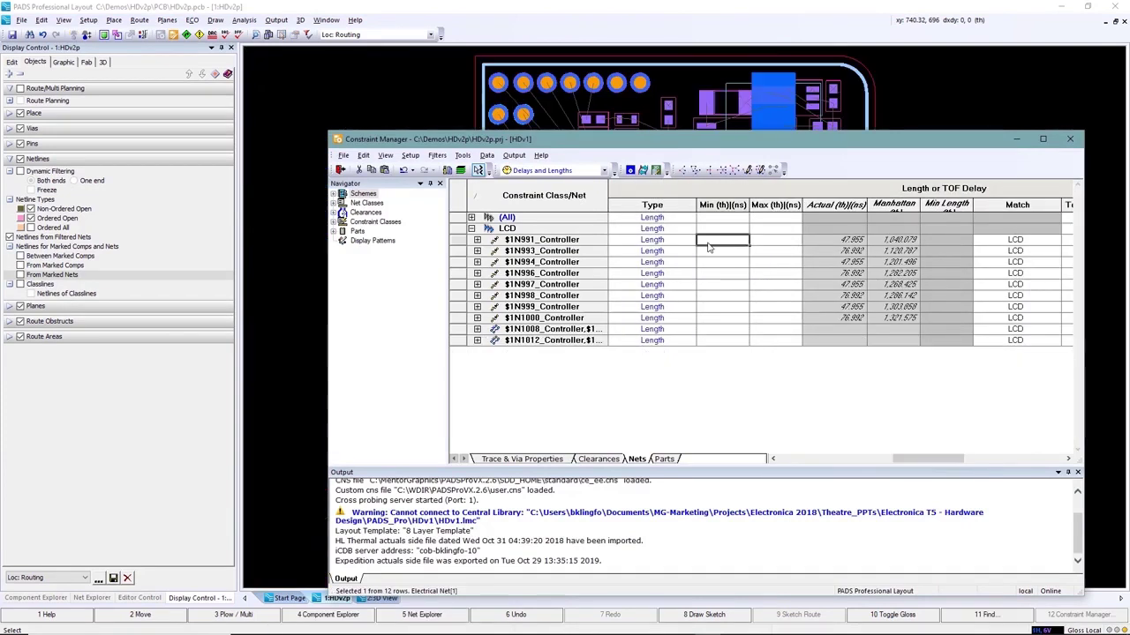
pyautogui.write('1400')
pyautogui.click(771, 242)
pyautogui.write('1.400')
# Copy $1N991_Controller's minimum and maximum lengths down to the remaining nets and differential pairs of the LCD class
pyautogui.click(743, 244)
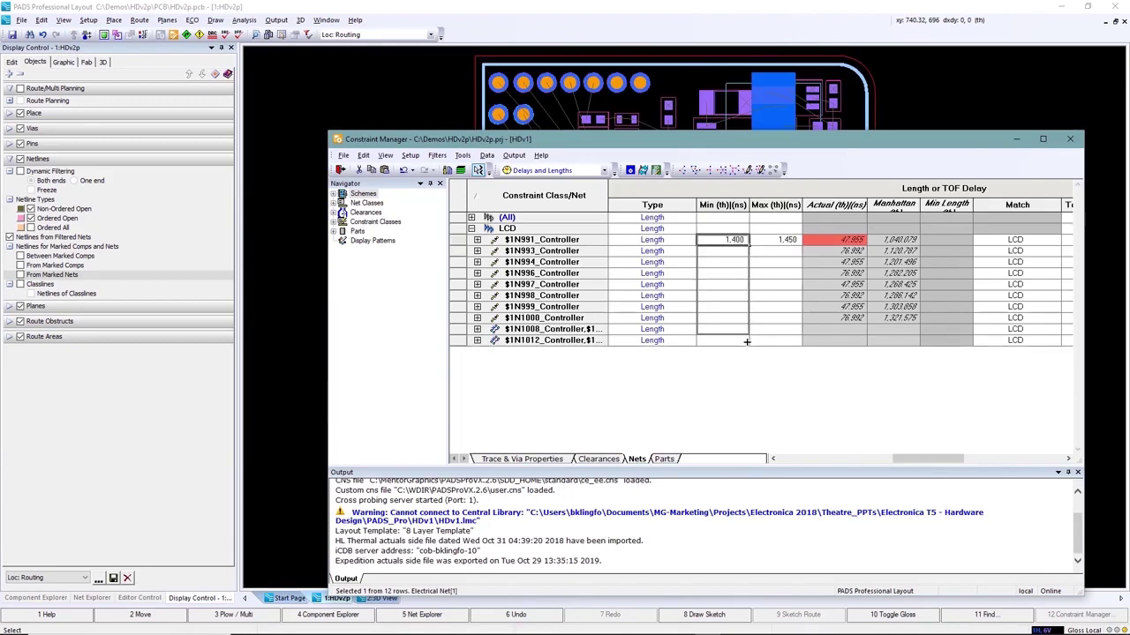
pyautogui.moveTo(747, 343); pyautogui.dragTo(747, 343)
pyautogui.click(793, 246)
pyautogui.moveTo(803, 251); pyautogui.dragTo(801, 347)
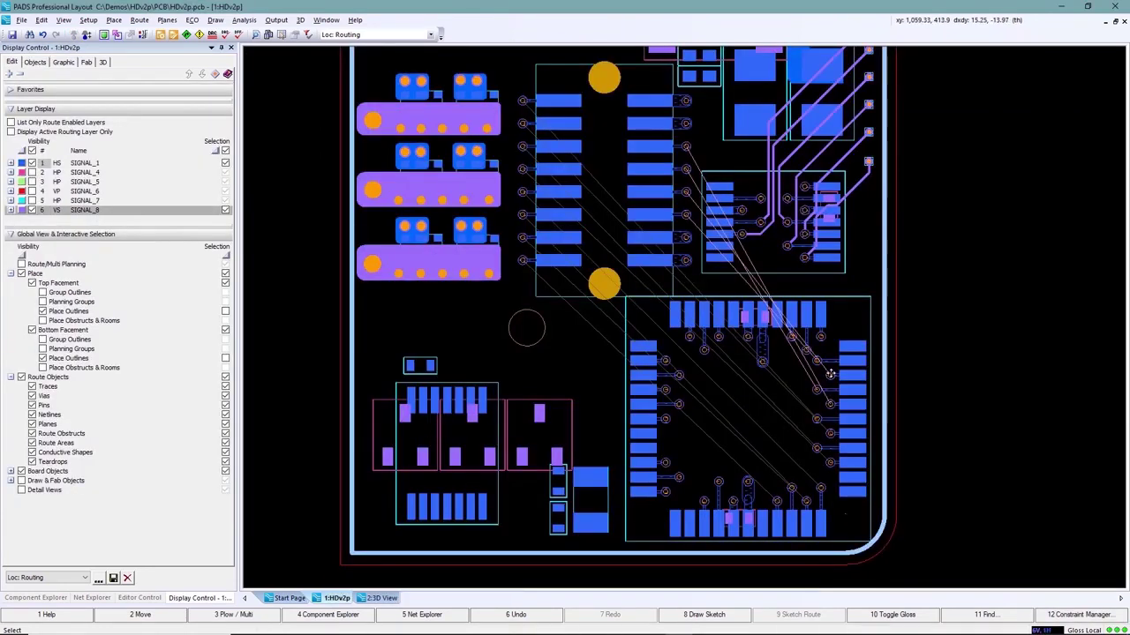
# Route the two LCD differential pairs from the quad chip's fanout vias to connector J1 on SIGNAL_8
pyautogui.click(828, 375)
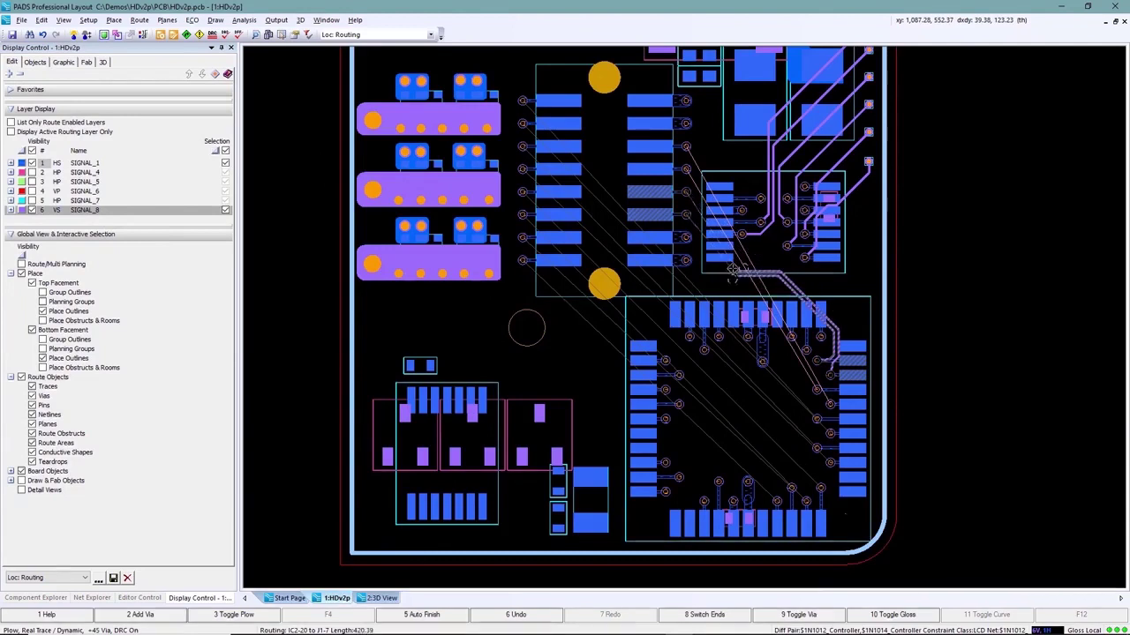
pyautogui.click(694, 209)
pyautogui.click(826, 397)
pyautogui.click(690, 158)
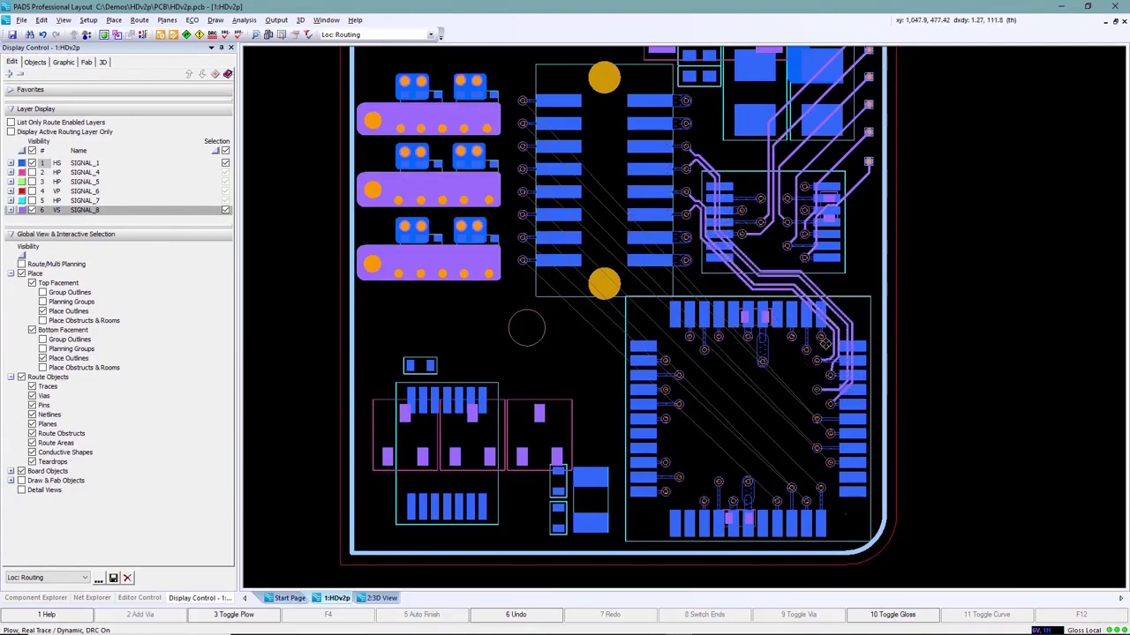
# Route the eight remaining LCD nets between the quad chip and J1, and tune the LCD traces to their target lengths
pyautogui.moveTo(707, 455)
pyautogui.mouseDown()
pyautogui.moveTo(752, 423)
pyautogui.moveTo(788, 358)
pyautogui.moveTo(650, 222)
pyautogui.moveTo(546, 176)
pyautogui.mouseUp()
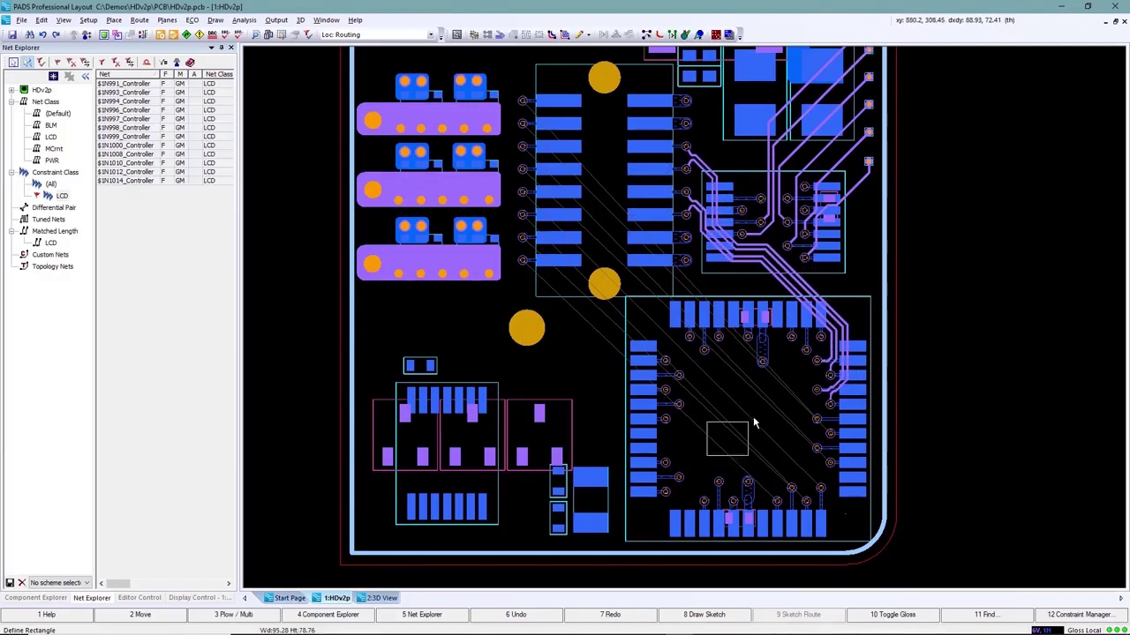
pyautogui.press('F8')
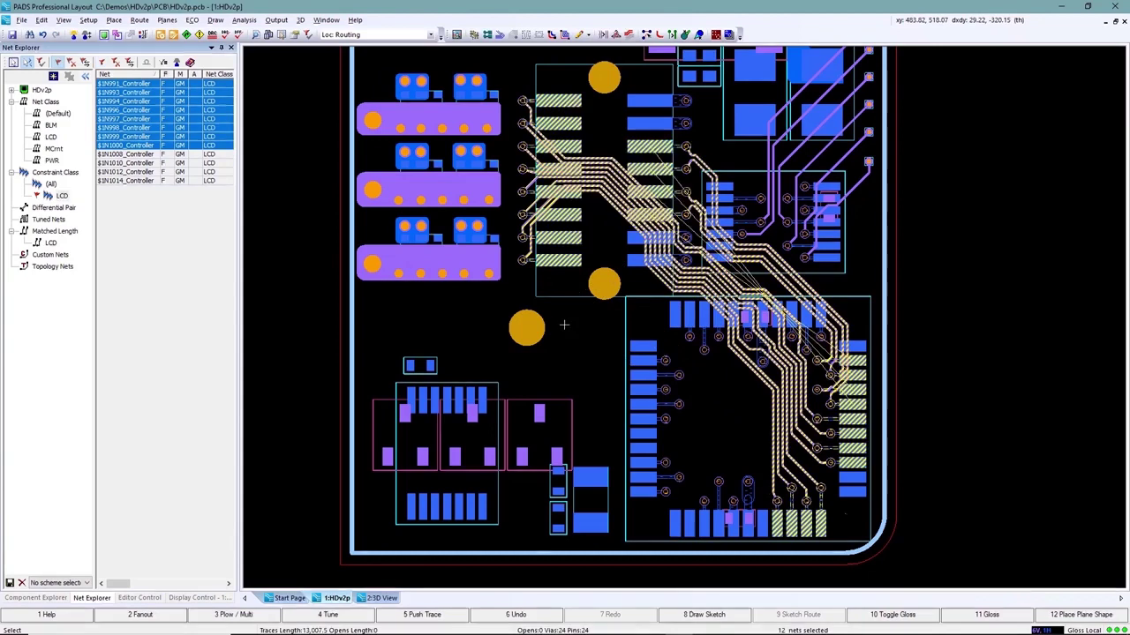
pyautogui.rightClick(563, 337)
pyautogui.click(598, 129)
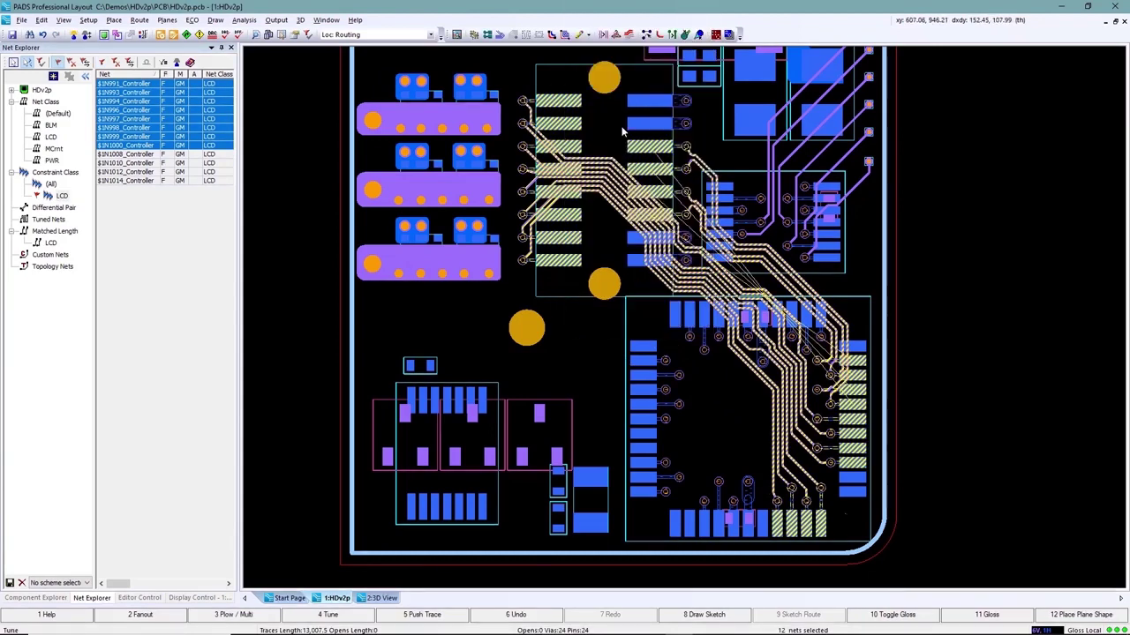
pyautogui.click(605, 387)
# Turn off the marked-nets netline filter, and review the target lengths of the nets in the LCD constraint class
pyautogui.click(190, 597)
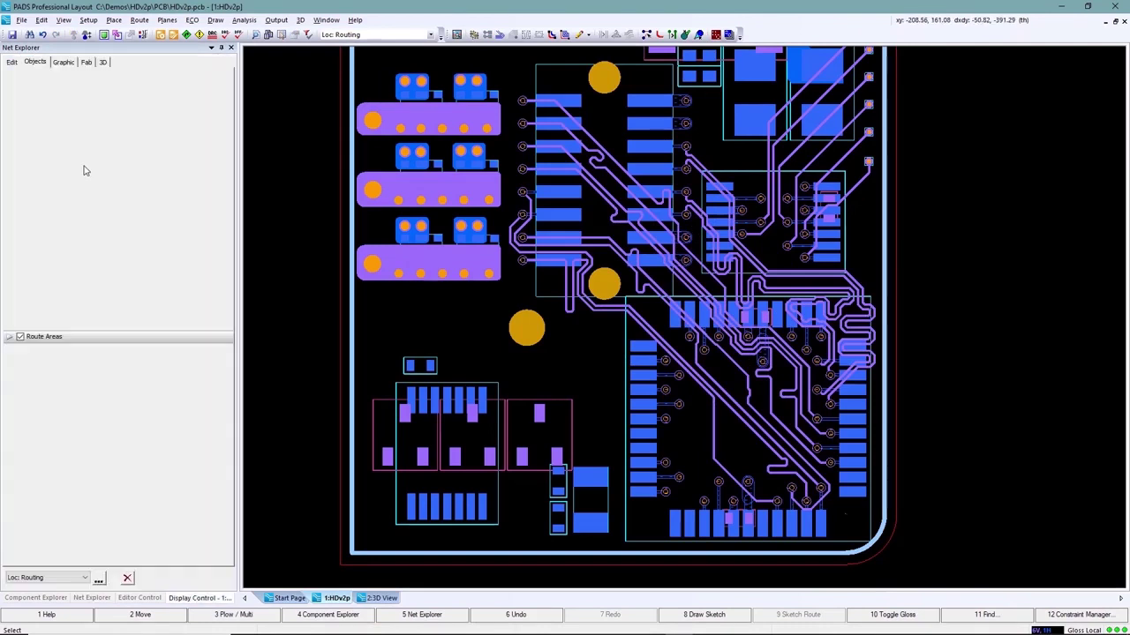
pyautogui.click(22, 276)
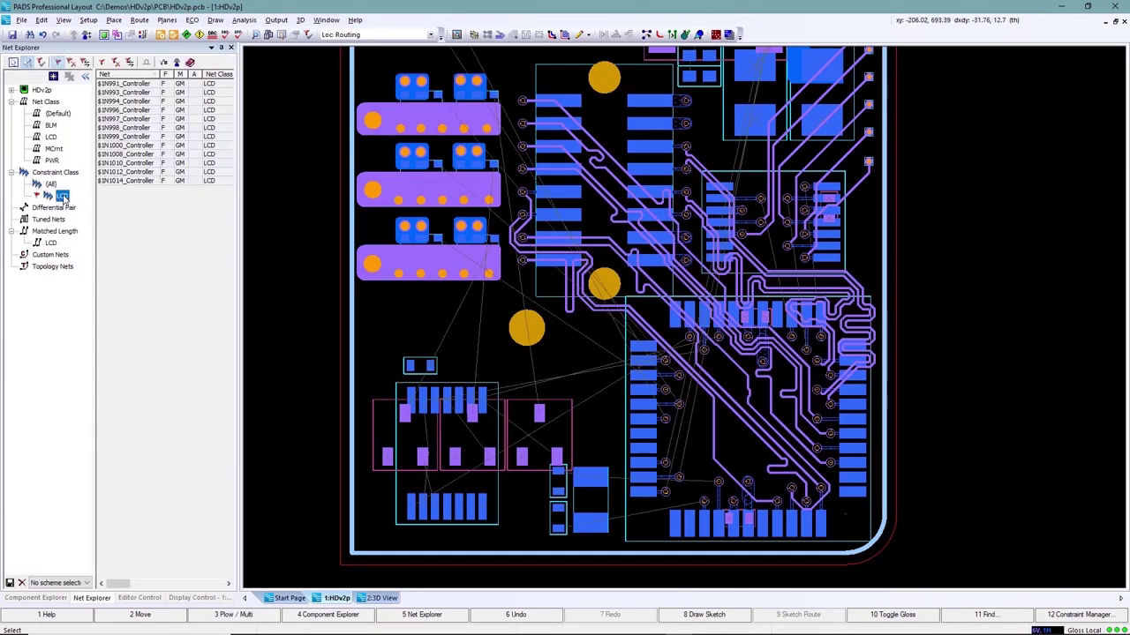
pyautogui.click(62, 195)
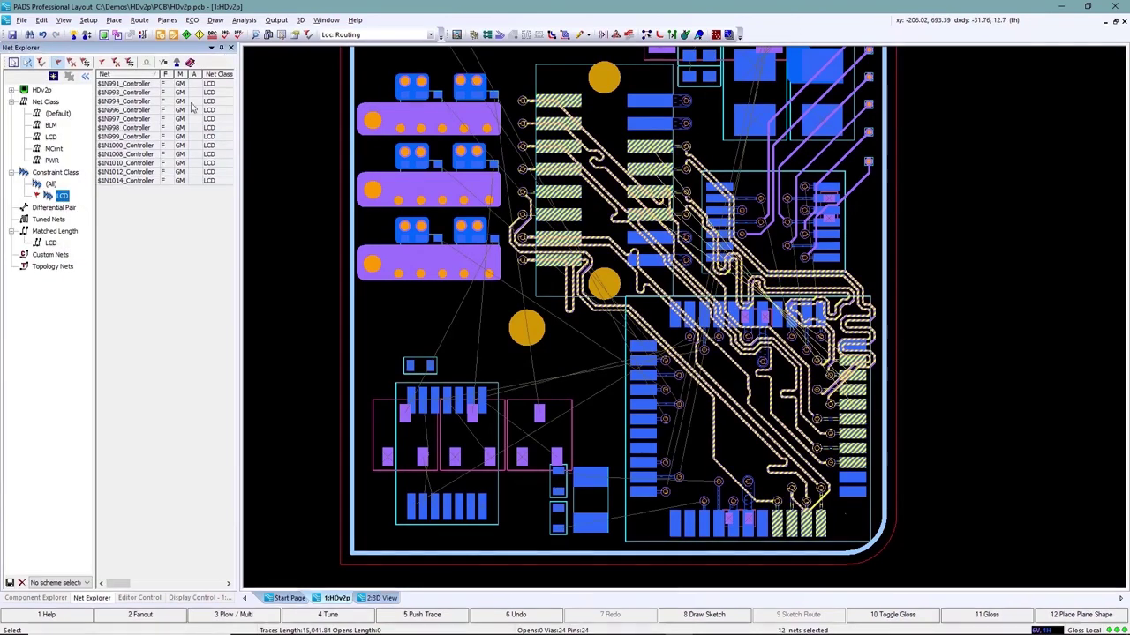
pyautogui.click(243, 19)
pyautogui.click(266, 141)
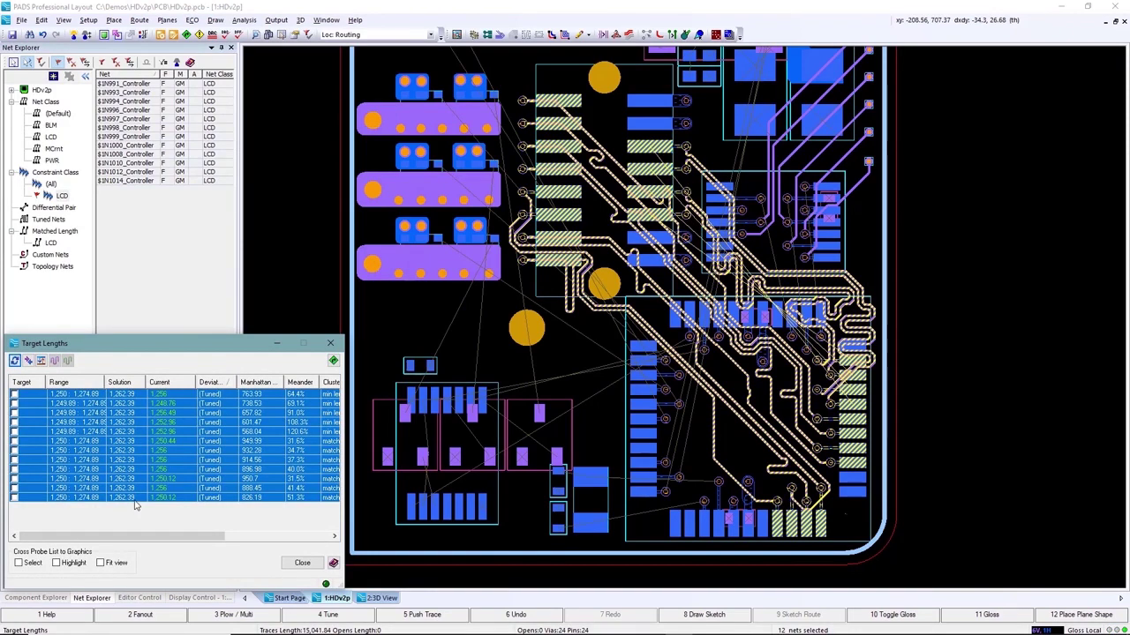
pyautogui.click(302, 562)
pyautogui.click(293, 521)
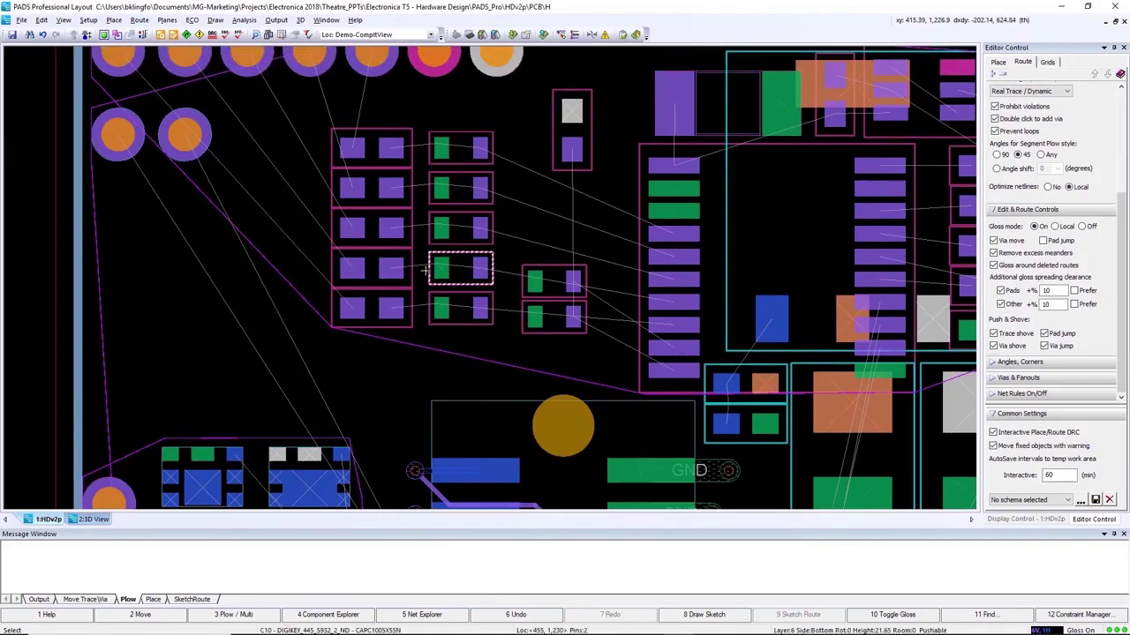
# Plow a short GND trace out from the lowest capacitor's GND pad in the five-part column and add a via
pyautogui.scroll(2, 425, 271)
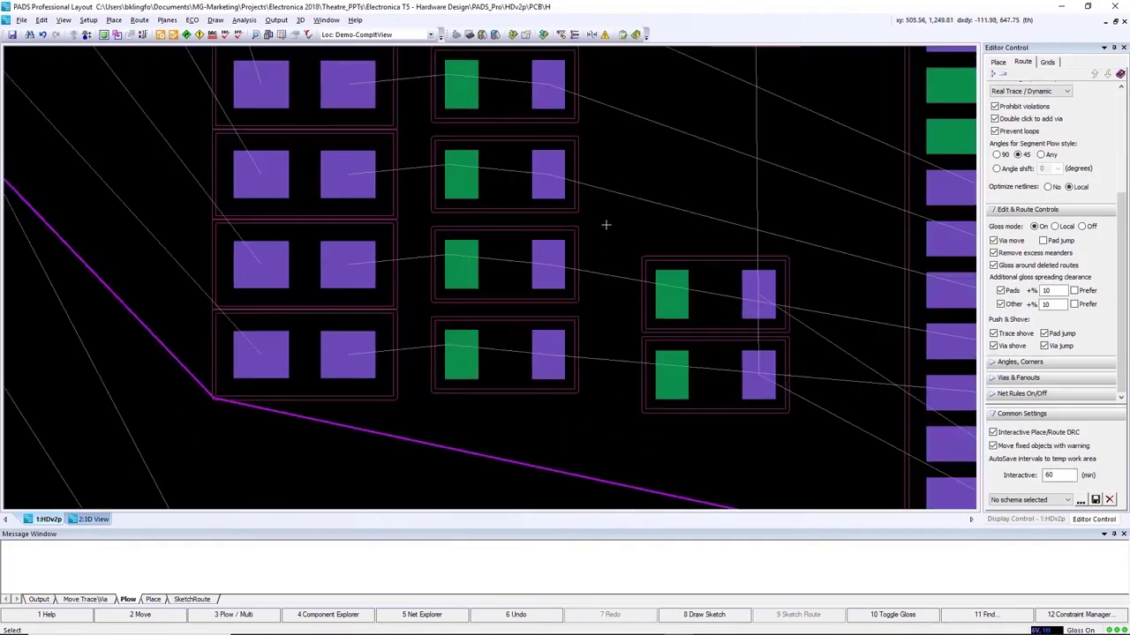
pyautogui.press('F3')
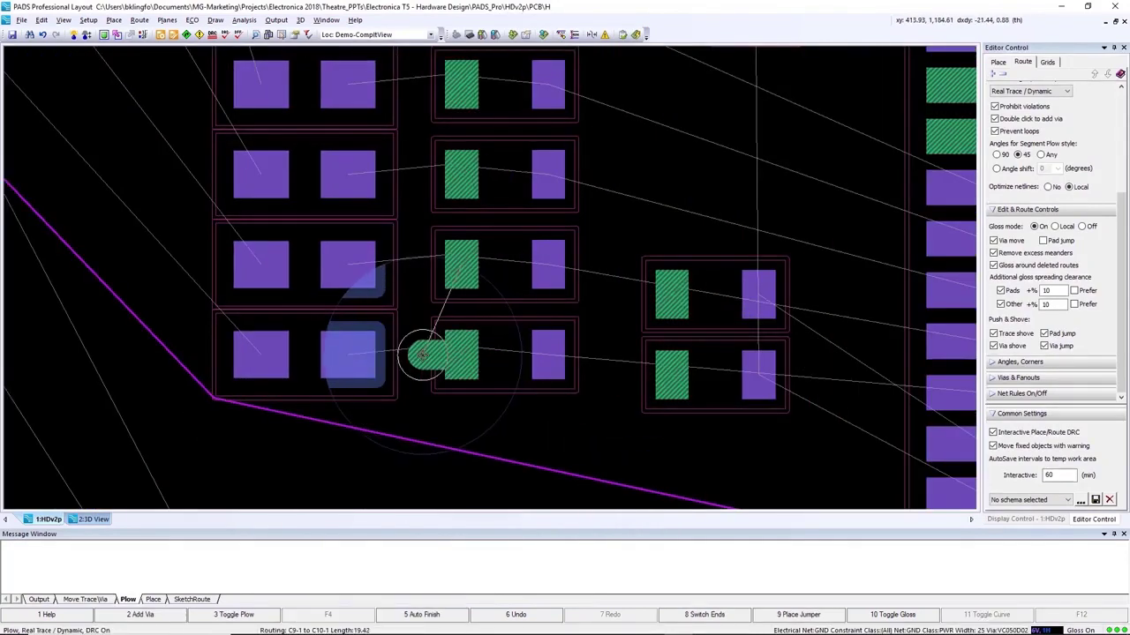
pyautogui.doubleClick(414, 355)
pyautogui.press('Escape')
# Copy the GND trace and via to the GND pads of the other four capacitors in the column
pyautogui.moveTo(404, 397); pyautogui.dragTo(433, 351)
pyautogui.keyDown('ctrl'); pyautogui.click(433, 392); pyautogui.keyUp('ctrl')
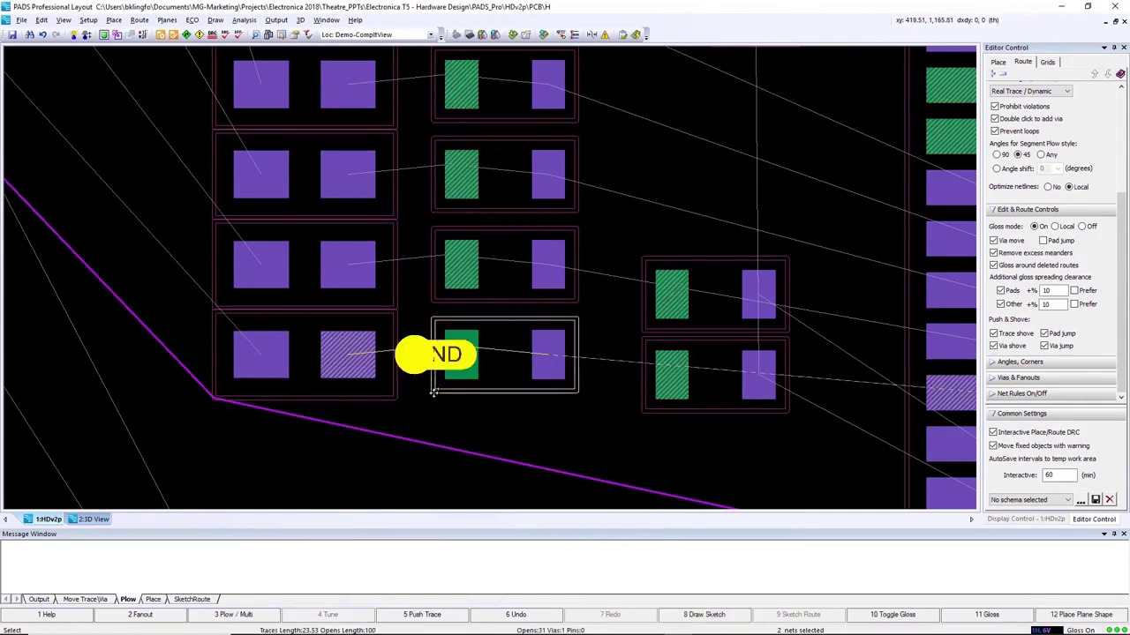
pyautogui.hotkey('ctrl', 'c')
pyautogui.click(430, 264)
pyautogui.middleClick(434, 175)
pyautogui.click(489, 279)
pyautogui.click(491, 187)
pyautogui.middleClick(490, 99)
pyautogui.press('Escape')
# Open the plane assignments, review the nets and plane data states of the plane layers, and accept them
pyautogui.scroll(-1, 539, 389)
pyautogui.moveTo(548, 429); pyautogui.dragTo(550, 403, button='middle')
pyautogui.keyDown('ctrl'); pyautogui.scroll(-1, 548, 404); pyautogui.keyUp('ctrl')
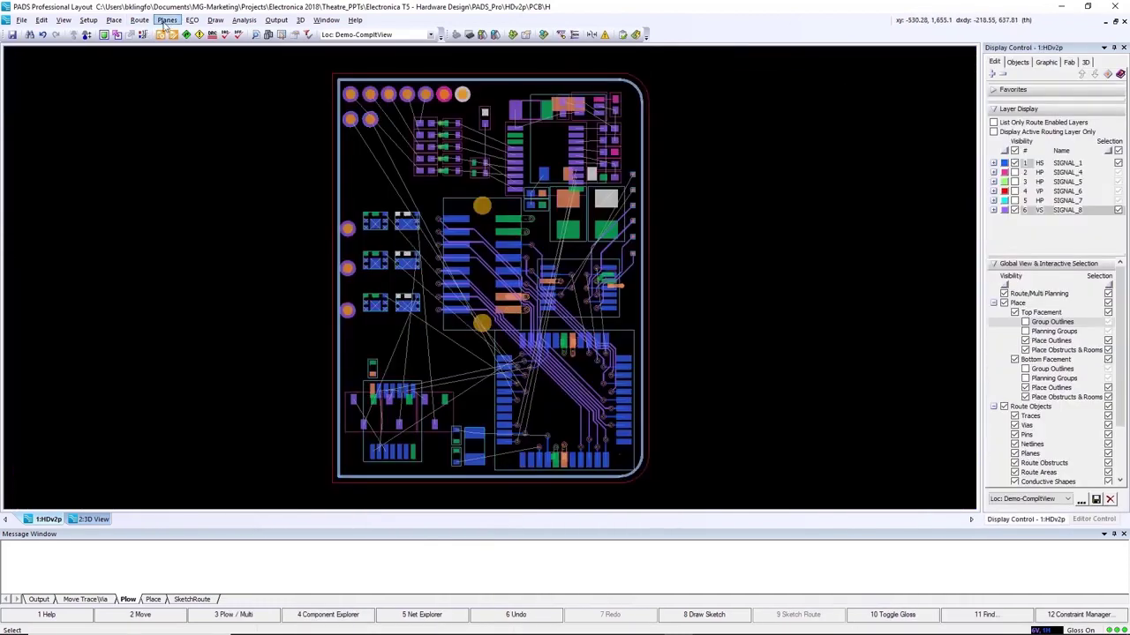
pyautogui.click(167, 19)
pyautogui.click(187, 45)
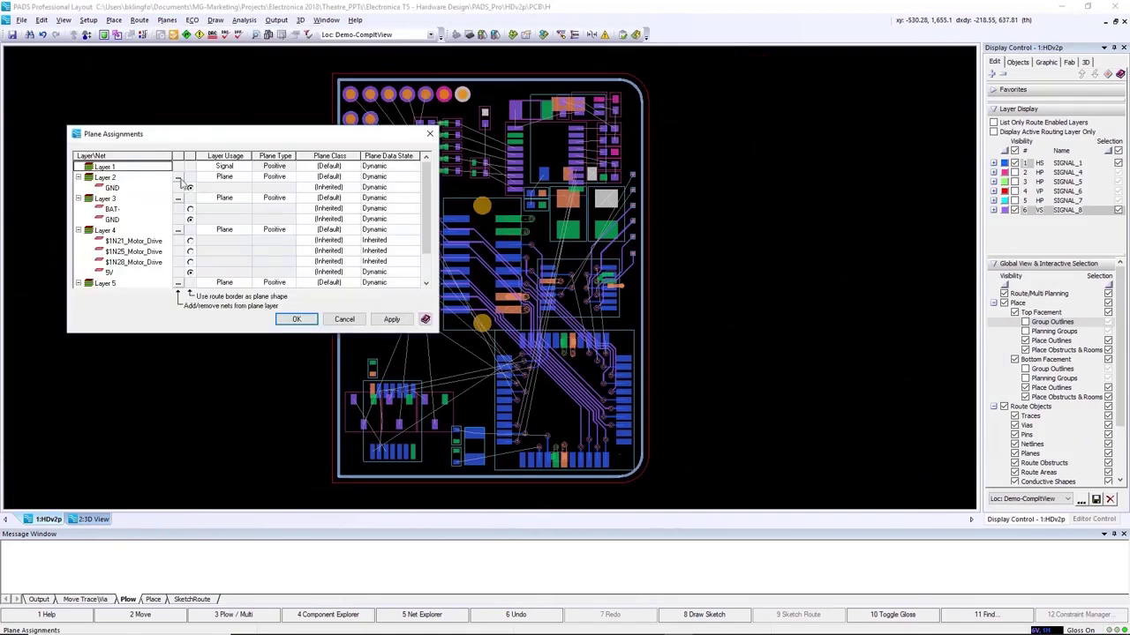
pyautogui.click(382, 241)
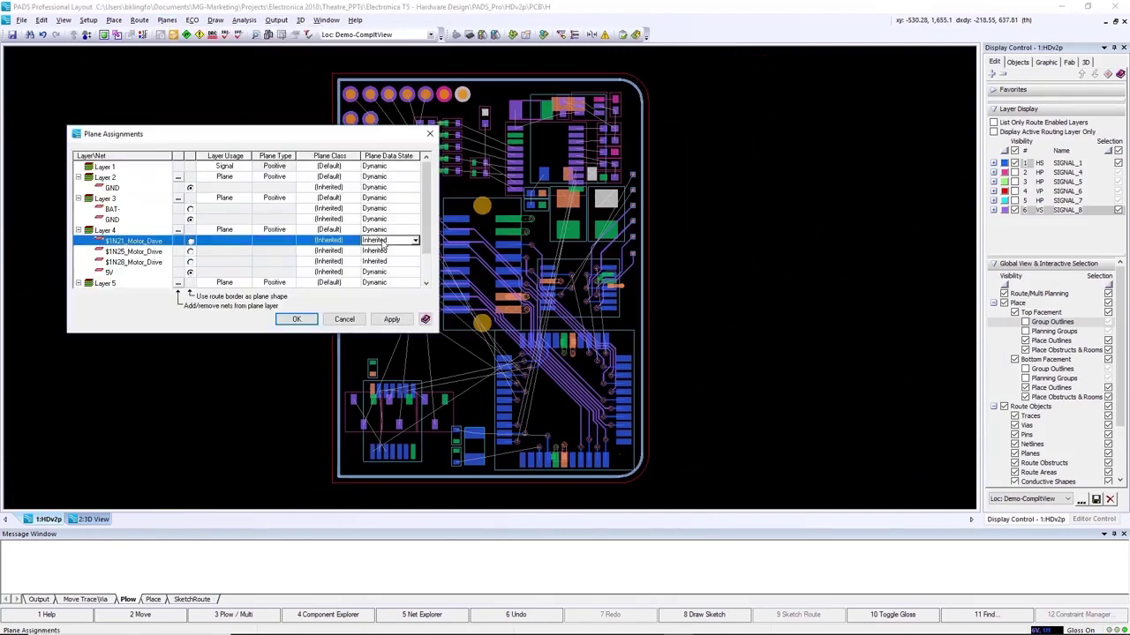
pyautogui.click(379, 283)
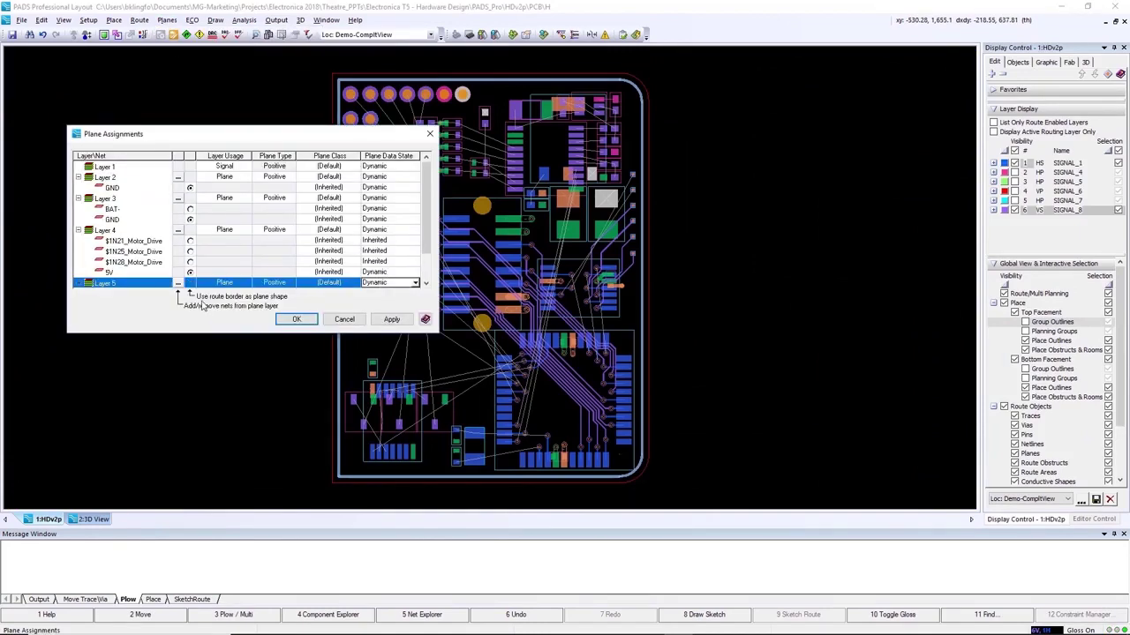
pyautogui.click(293, 321)
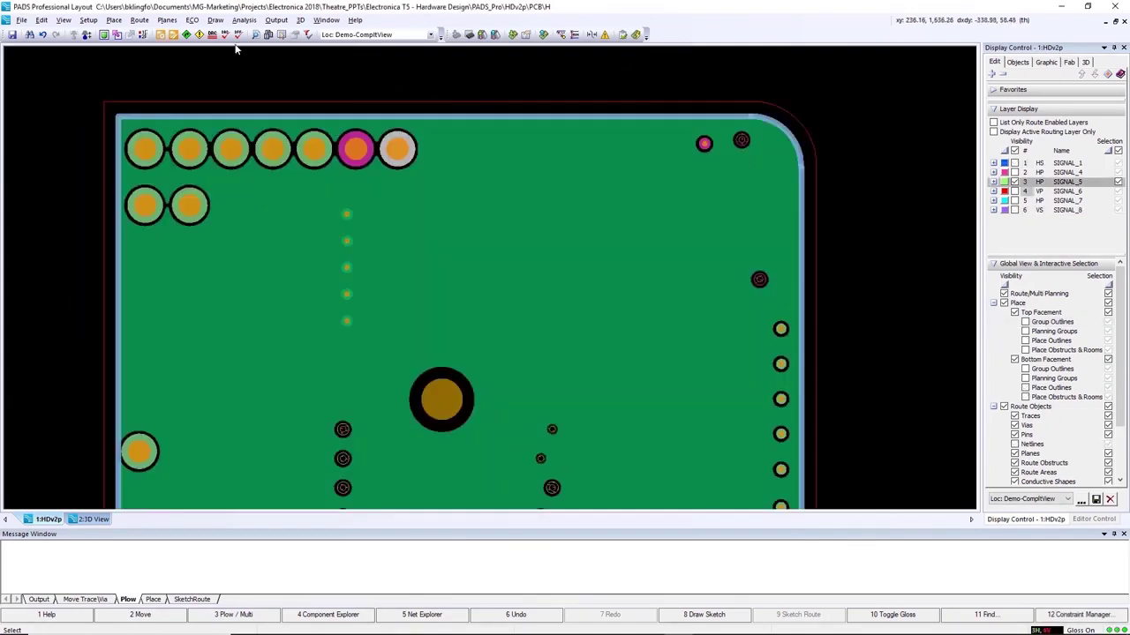
# Draw a BAT- conductive shape on layer 3 over the board's upper-right area, from X 390, Y 1,530 through 390, 1,130 and 1,170, 1,130, following the rounded corner
pyautogui.click(219, 22)
pyautogui.click(228, 59)
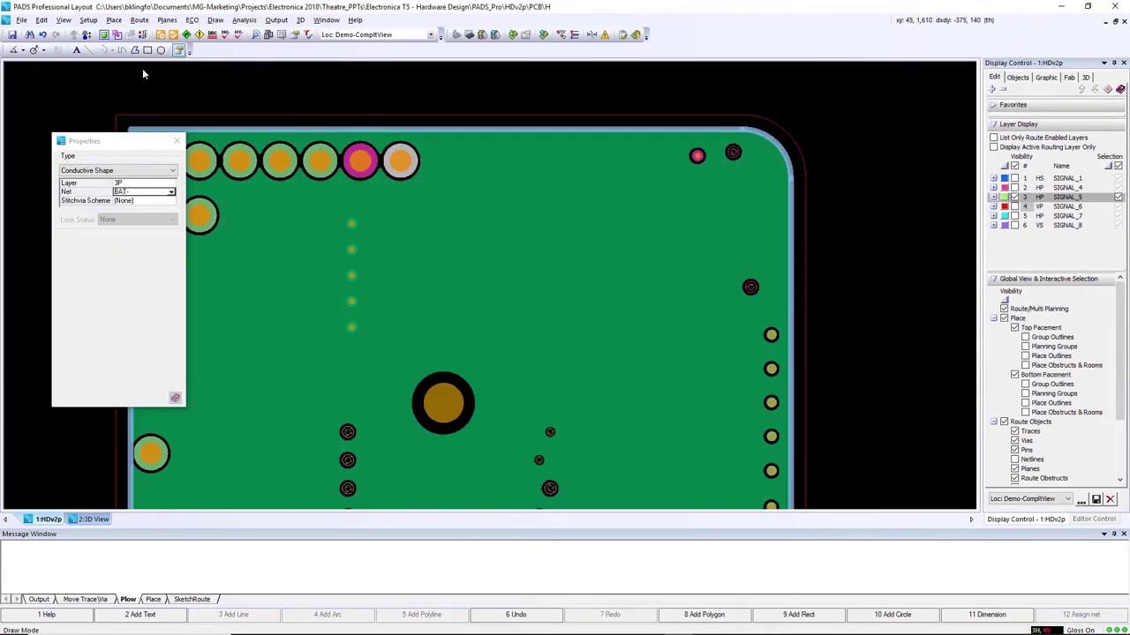
pyautogui.click(339, 135)
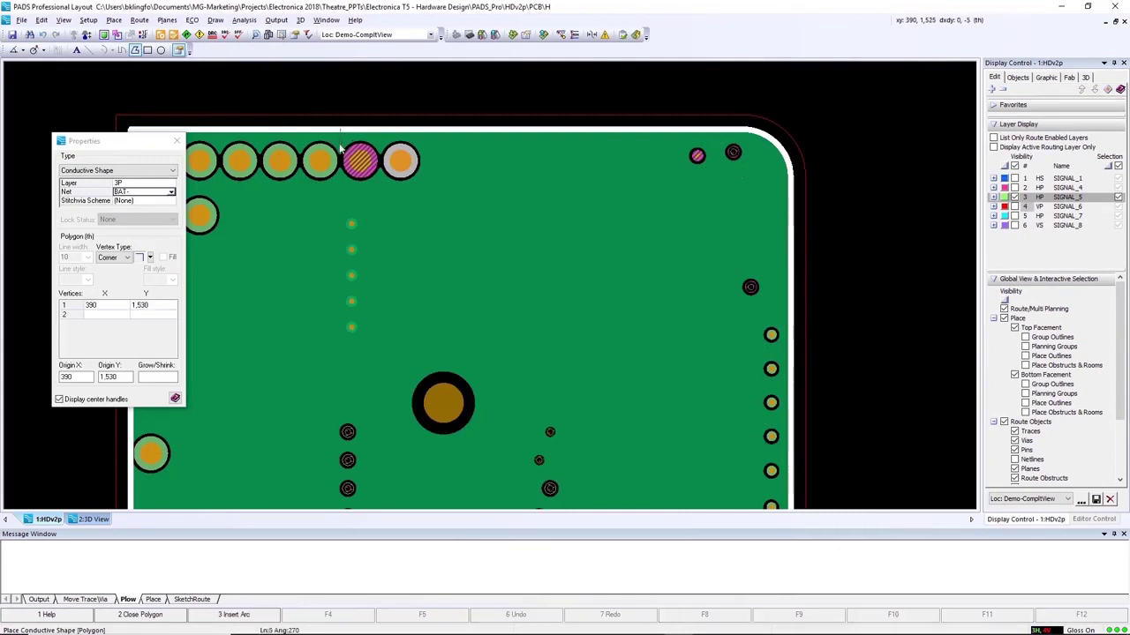
pyautogui.click(343, 358)
pyautogui.click(778, 358)
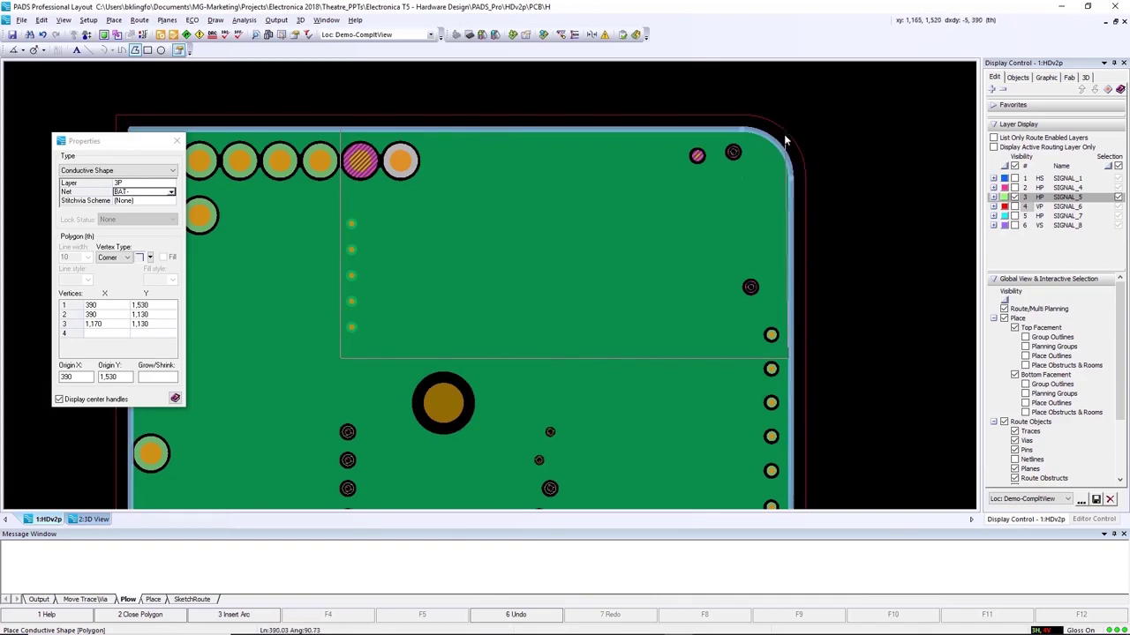
pyautogui.click(341, 129)
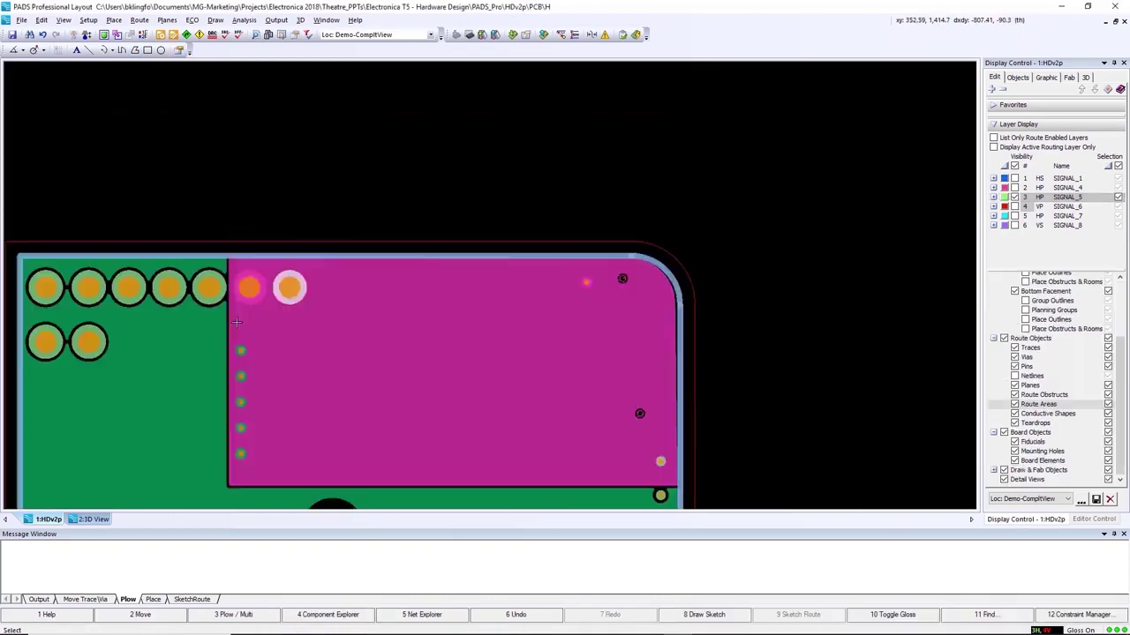
# Change the type of the BAT- conductive shape to Plane Shape
pyautogui.scroll(3, 240, 323)
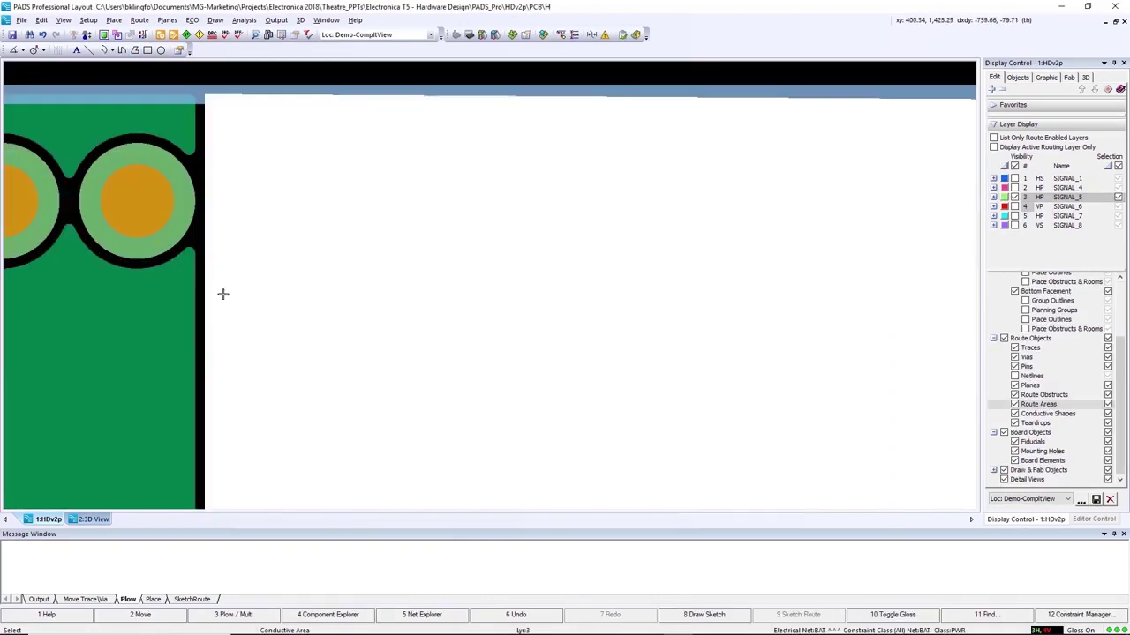
pyautogui.doubleClick(207, 289)
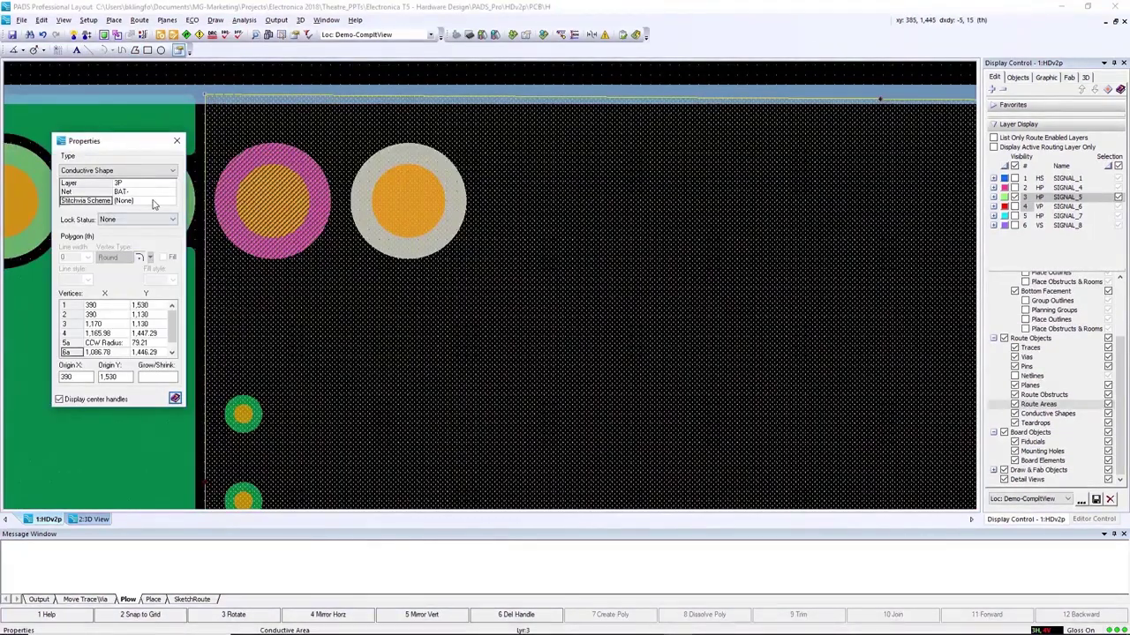
pyautogui.click(151, 171)
pyautogui.click(158, 302)
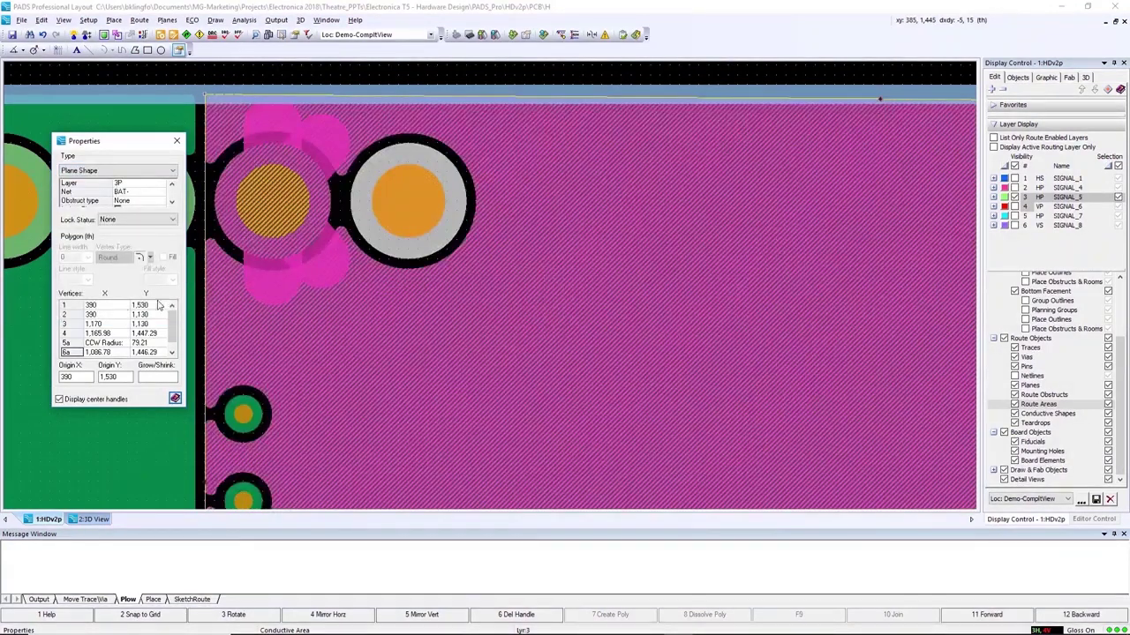
pyautogui.click(177, 140)
# Override pin P10-1's layer 3 thermal with eight 30 th tie legs and 6 th clearance, and move the plane's left edge about 15 th outward
pyautogui.rightClick(268, 210)
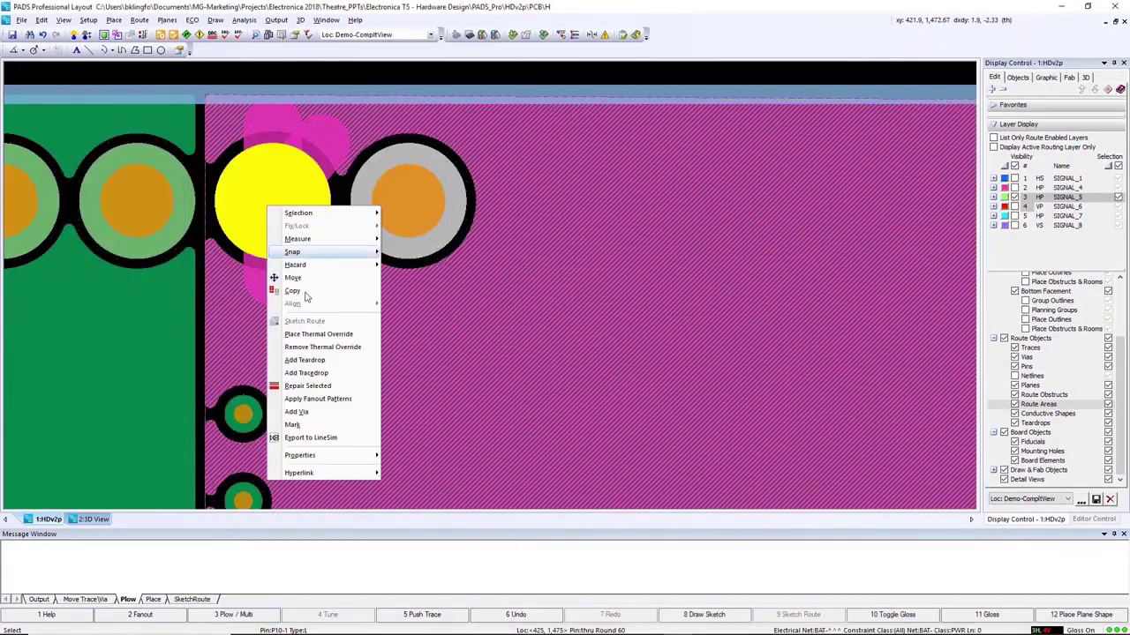
pyautogui.click(319, 335)
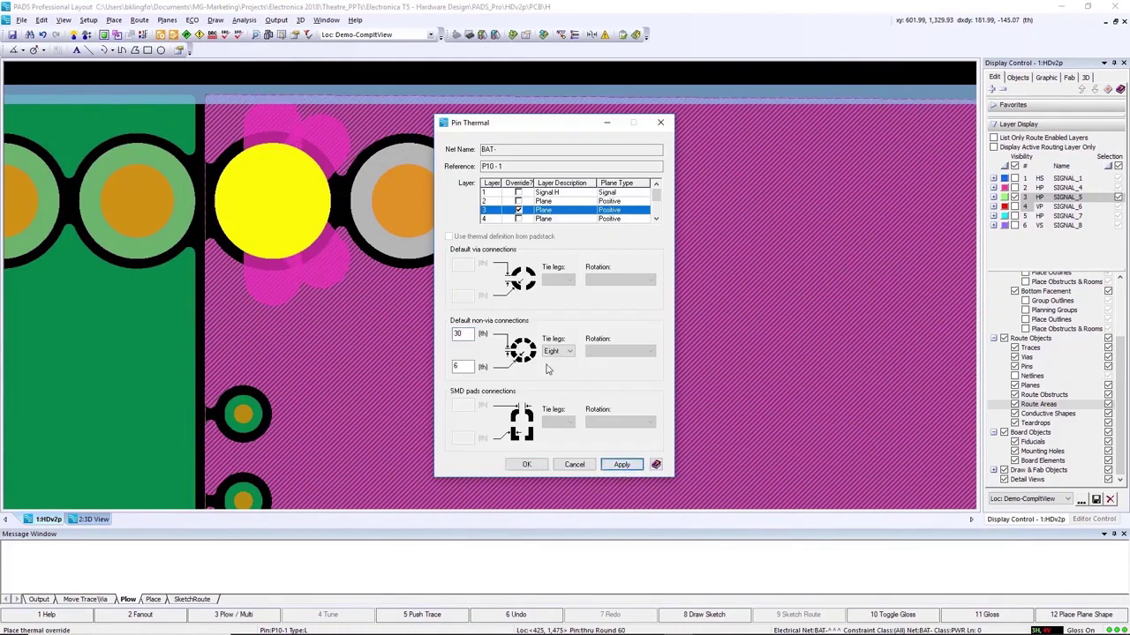
pyautogui.click(618, 465)
pyautogui.click(526, 464)
pyautogui.click(179, 481)
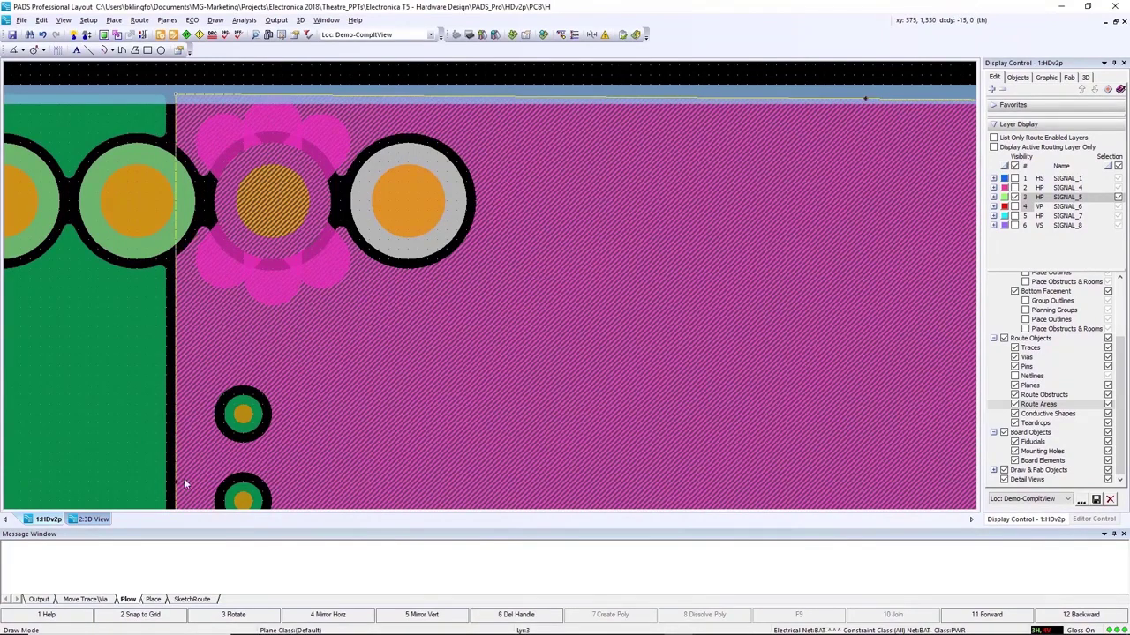
# Display layers 1 and 6, and move the column's top GND via above its pad and the bottom one below its pad
pyautogui.scroll(-3, 334, 350)
pyautogui.scroll(2, 286, 501)
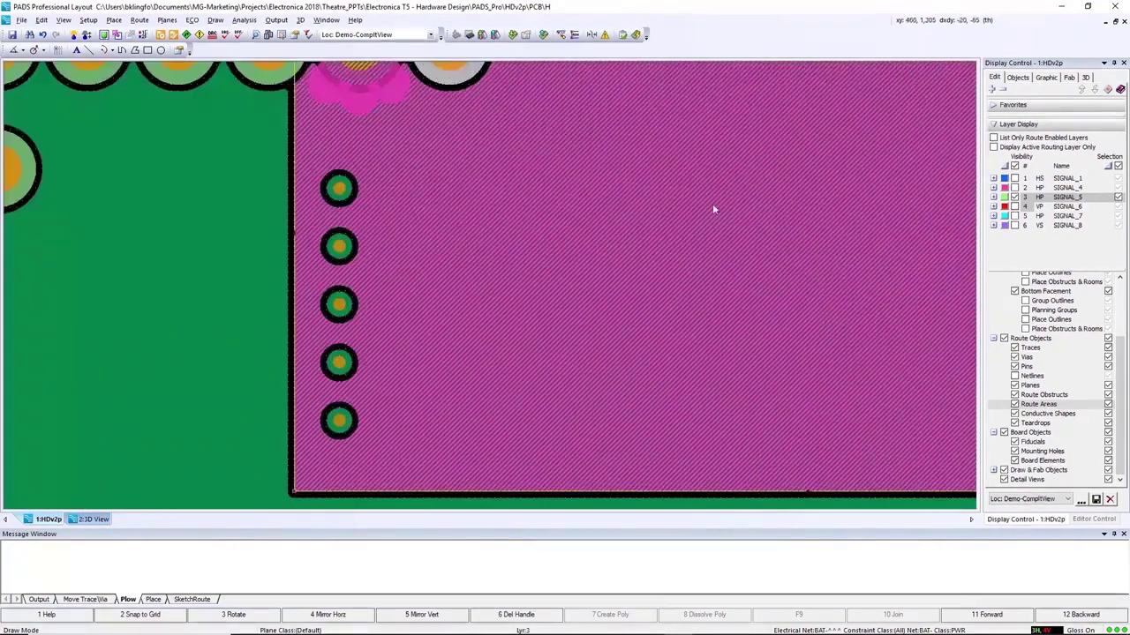
pyautogui.click(1015, 179)
pyautogui.click(1014, 225)
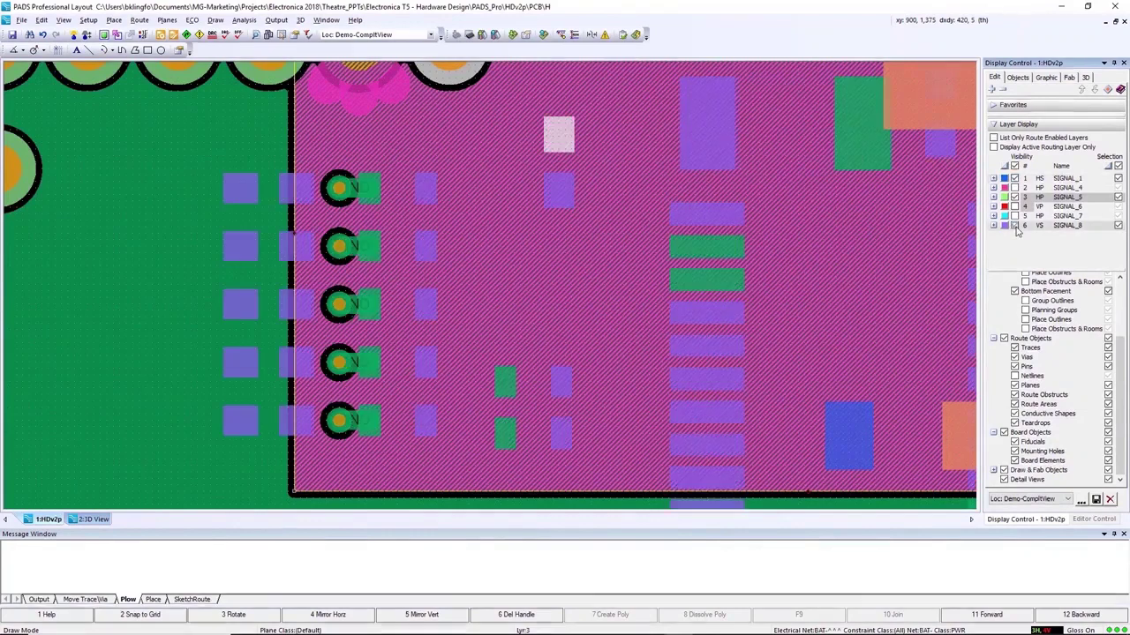
pyautogui.click(339, 190)
pyautogui.moveTo(338, 191); pyautogui.dragTo(343, 162)
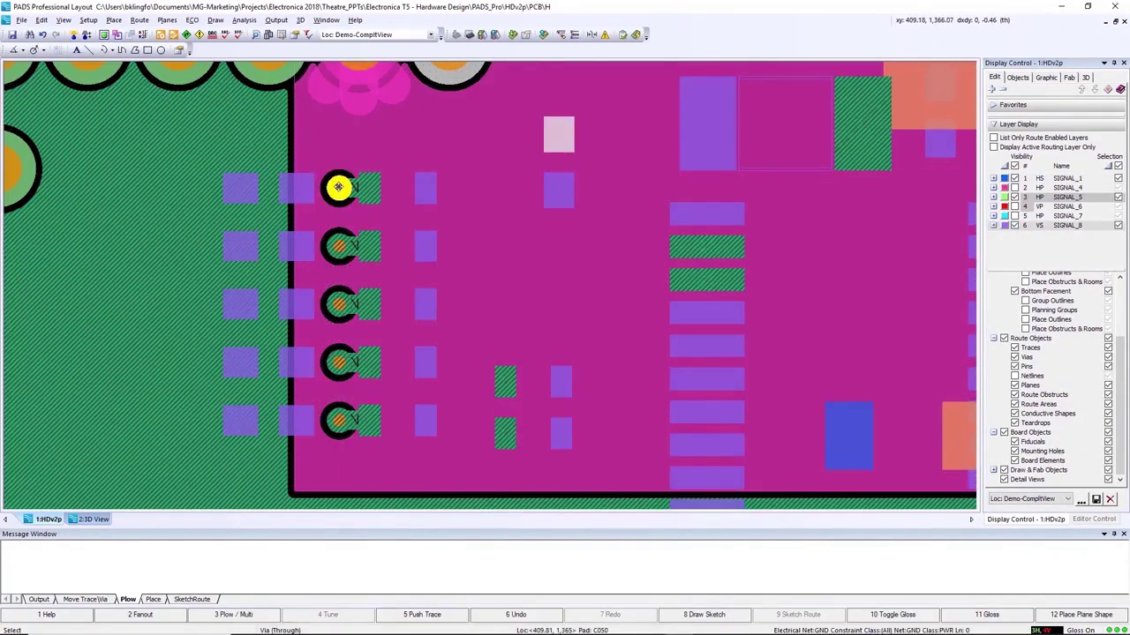
pyautogui.click(370, 152)
pyautogui.click(341, 420)
pyautogui.click(369, 456)
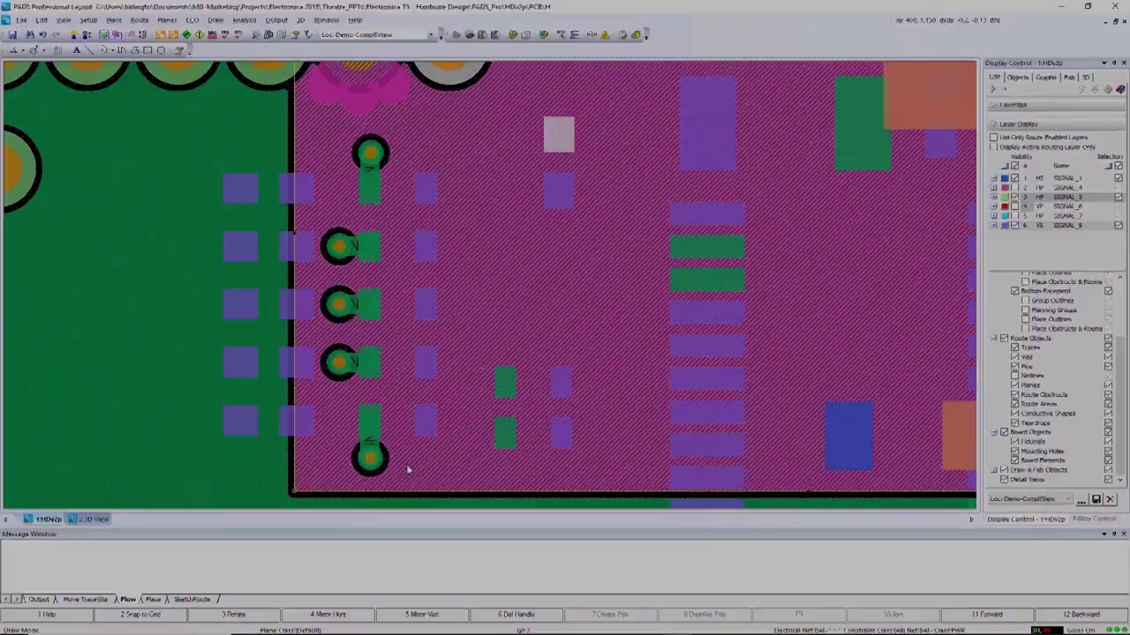
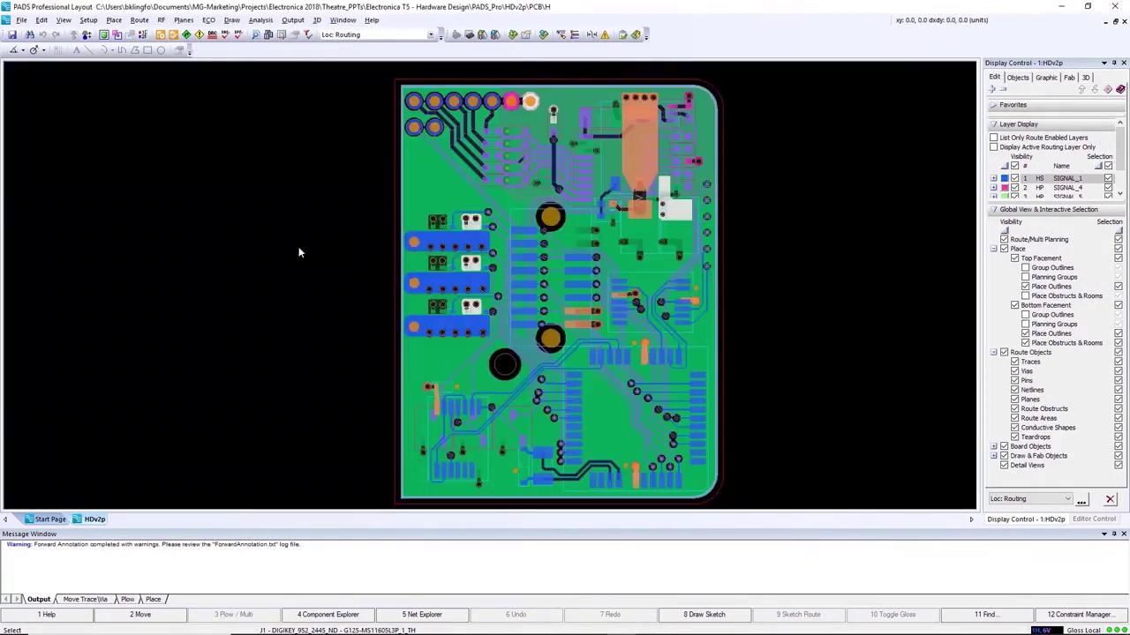
# Export the board to HyperLynx SI/PI/Thermal and open interactive waveform simulation for the net between J1 and IC2 pin 21
pyautogui.click(244, 20)
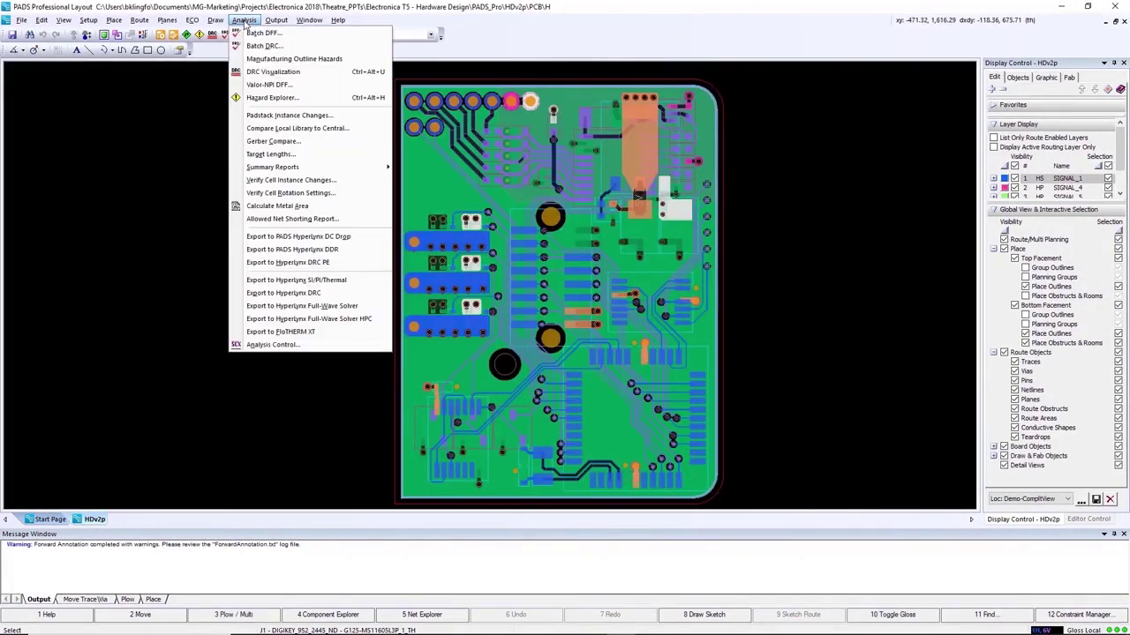
pyautogui.click(284, 280)
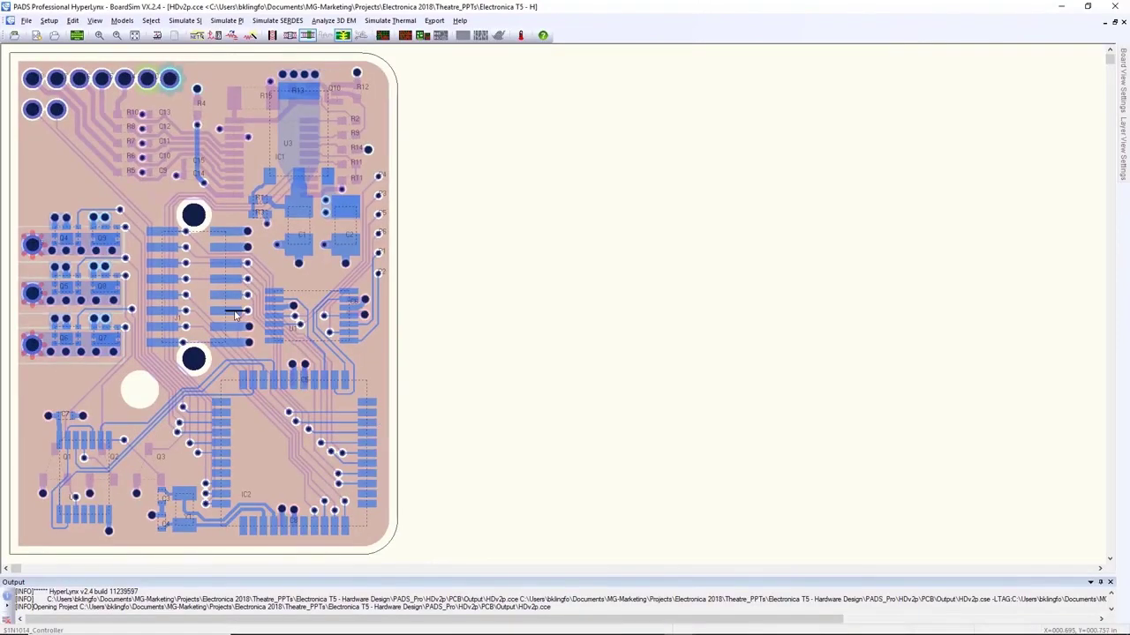
pyautogui.rightClick(235, 315)
pyautogui.click(265, 318)
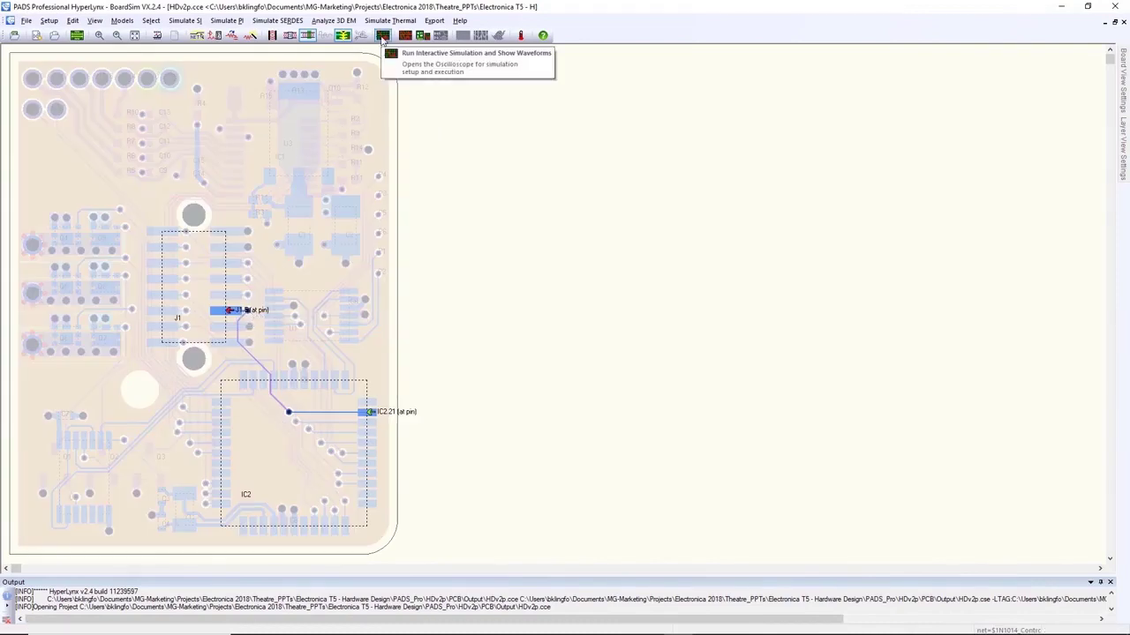
pyautogui.click(382, 35)
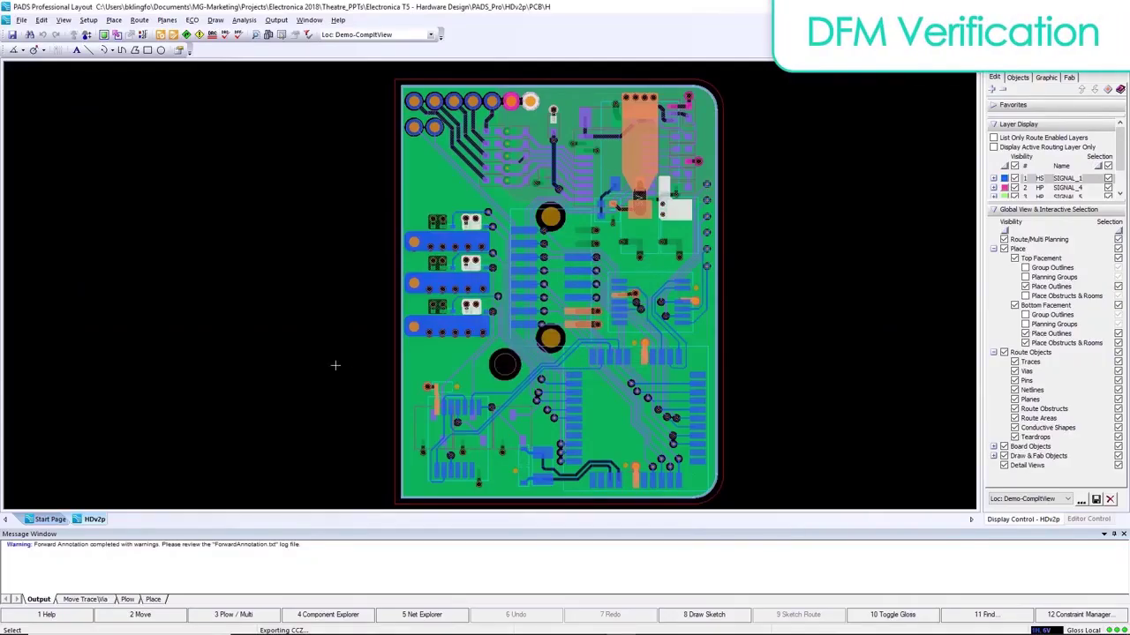
# Run a batch DRC on the entire design across all layers with the local (Final DRC) scheme
pyautogui.click(233, 21)
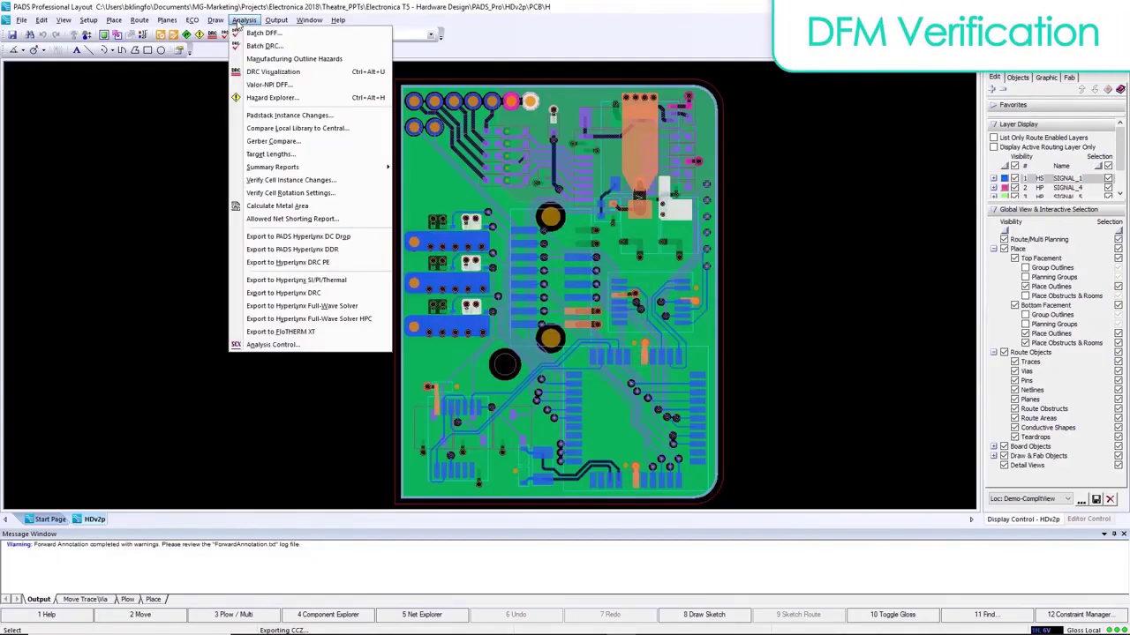
pyautogui.click(238, 44)
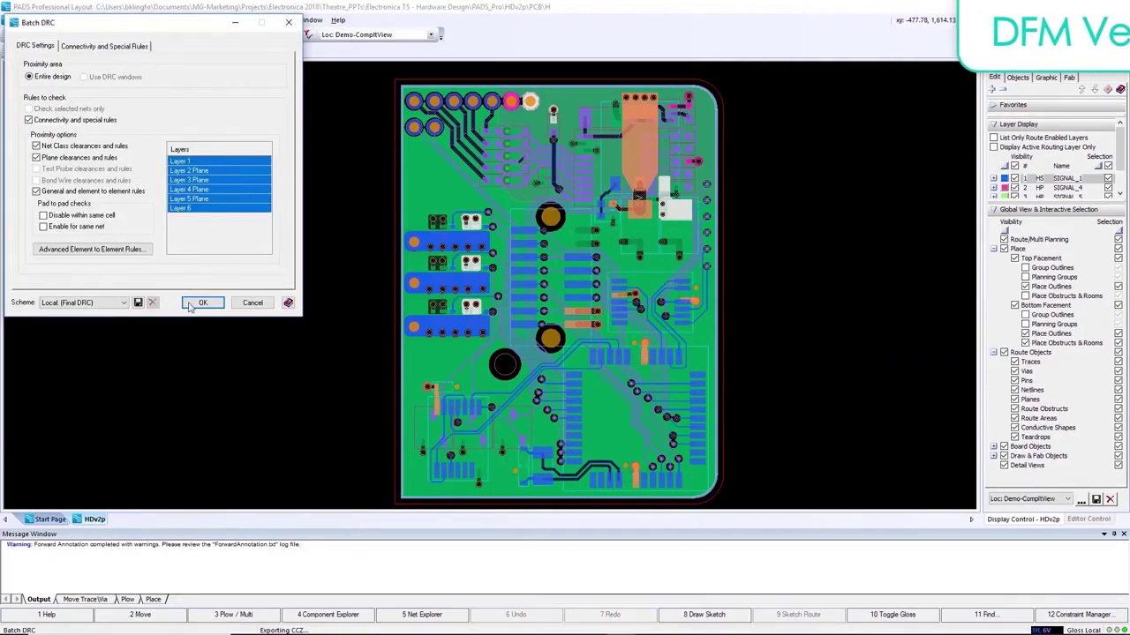
pyautogui.click(194, 305)
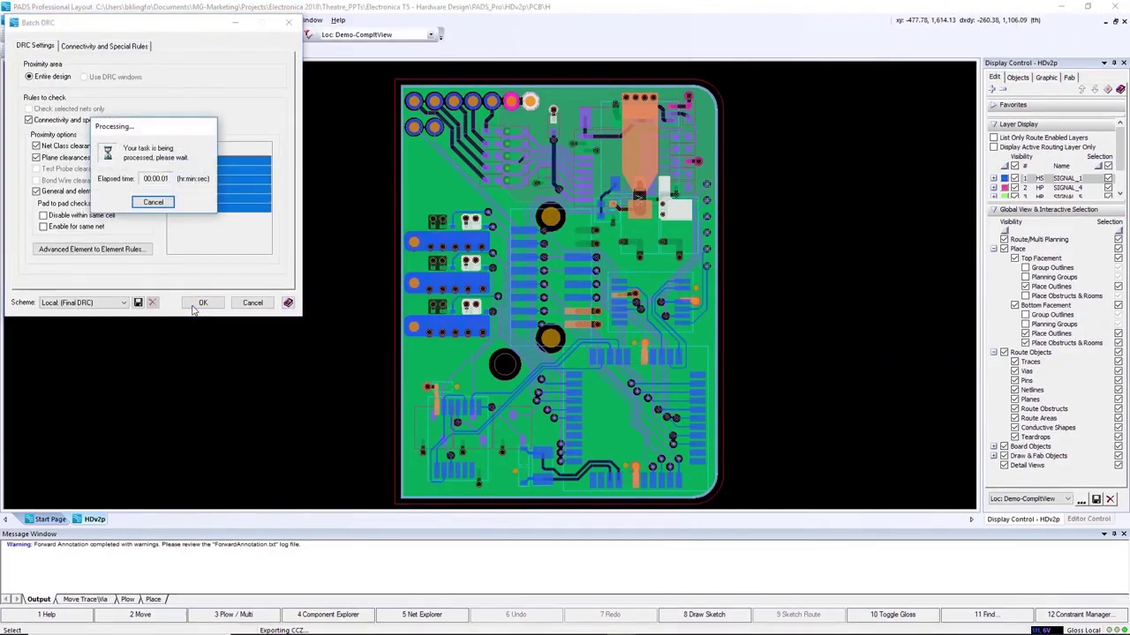
# Locate the placement outline violation among the batch proximity hazards in Hazard Explorer and examine it on the board
pyautogui.click(236, 23)
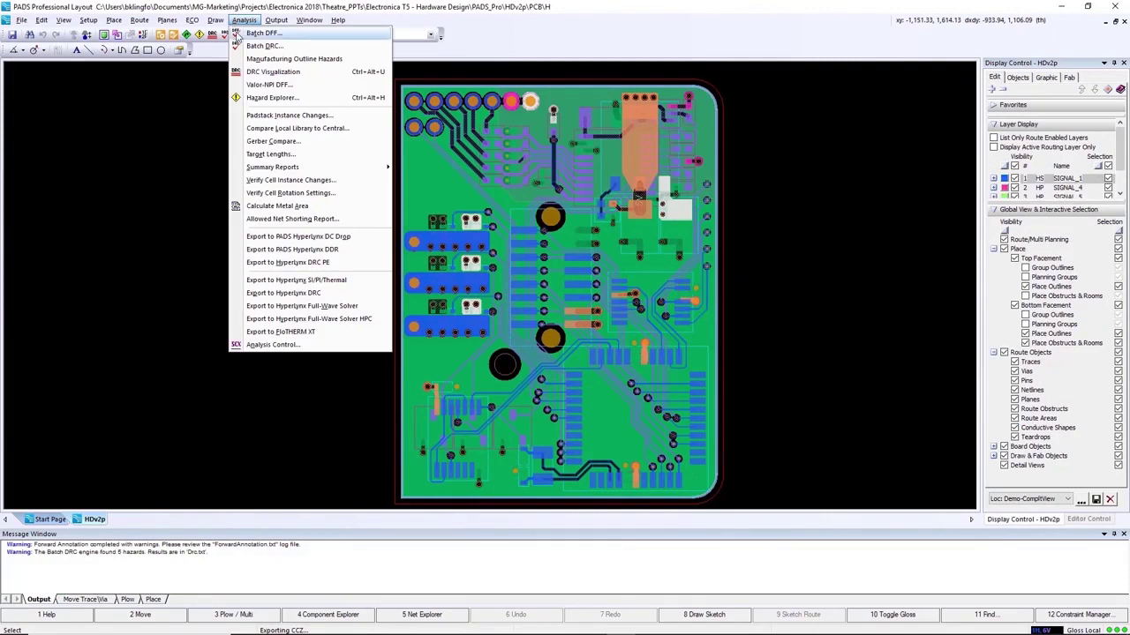
pyautogui.click(256, 97)
pyautogui.click(79, 115)
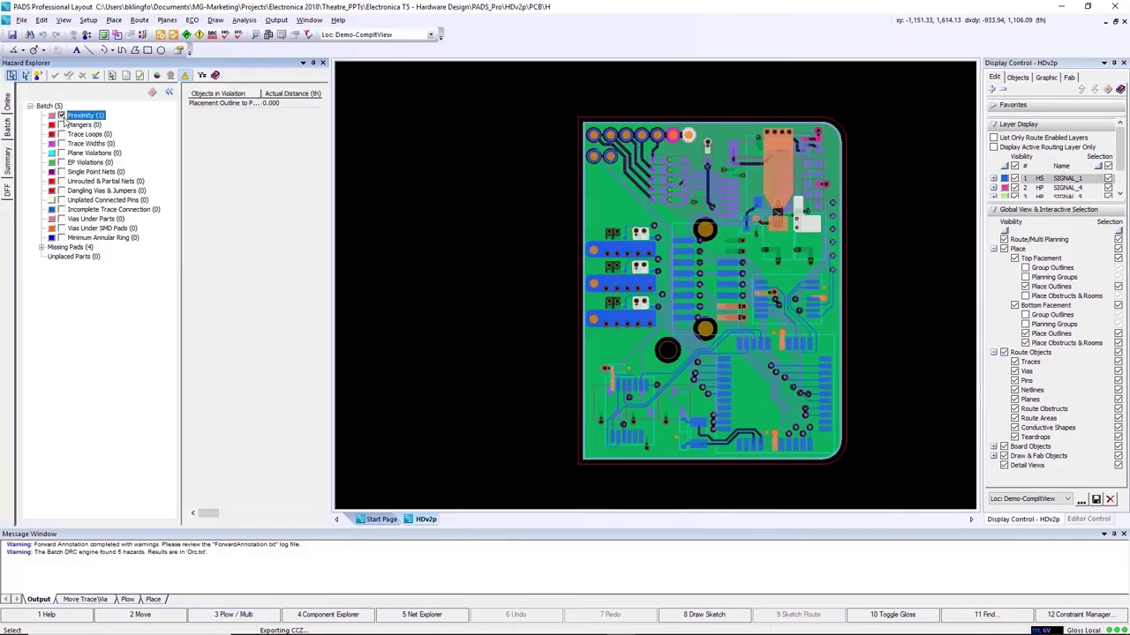
pyautogui.click(225, 103)
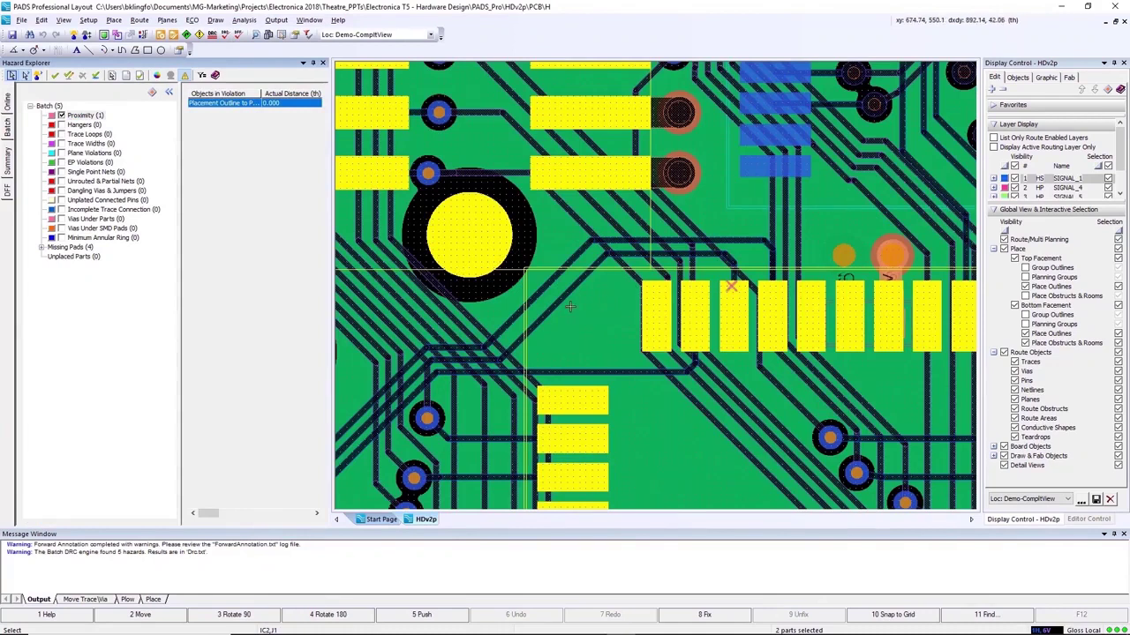
pyautogui.scroll(-3, 569, 306)
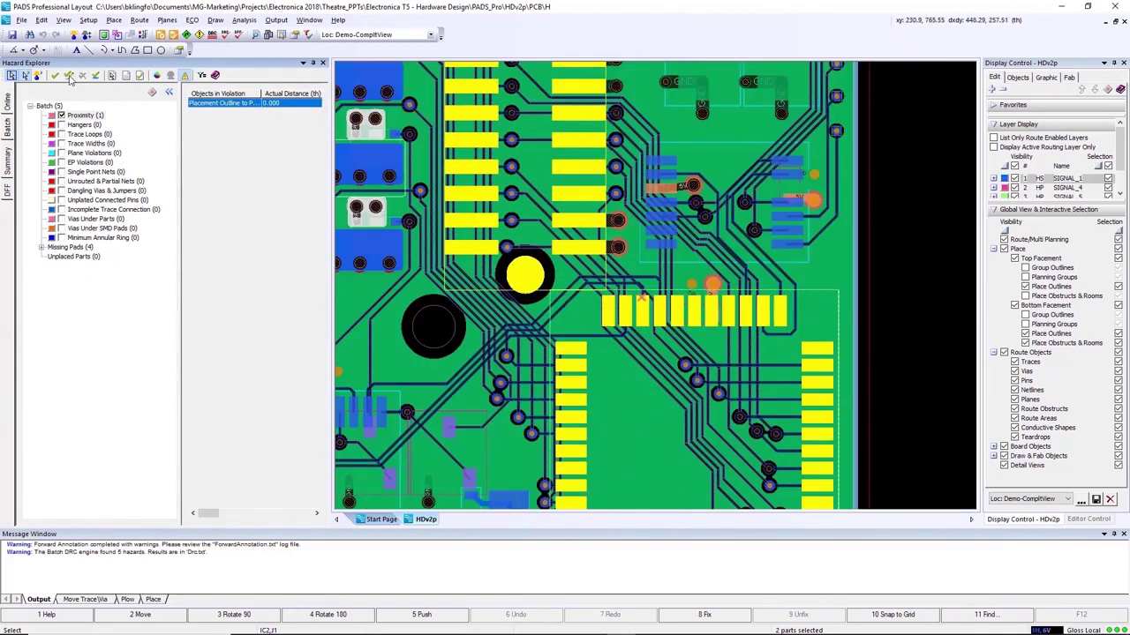
# Show the DFF hazard categories and set up a batch DFF on the entire design with all analyses performed
pyautogui.click(8, 190)
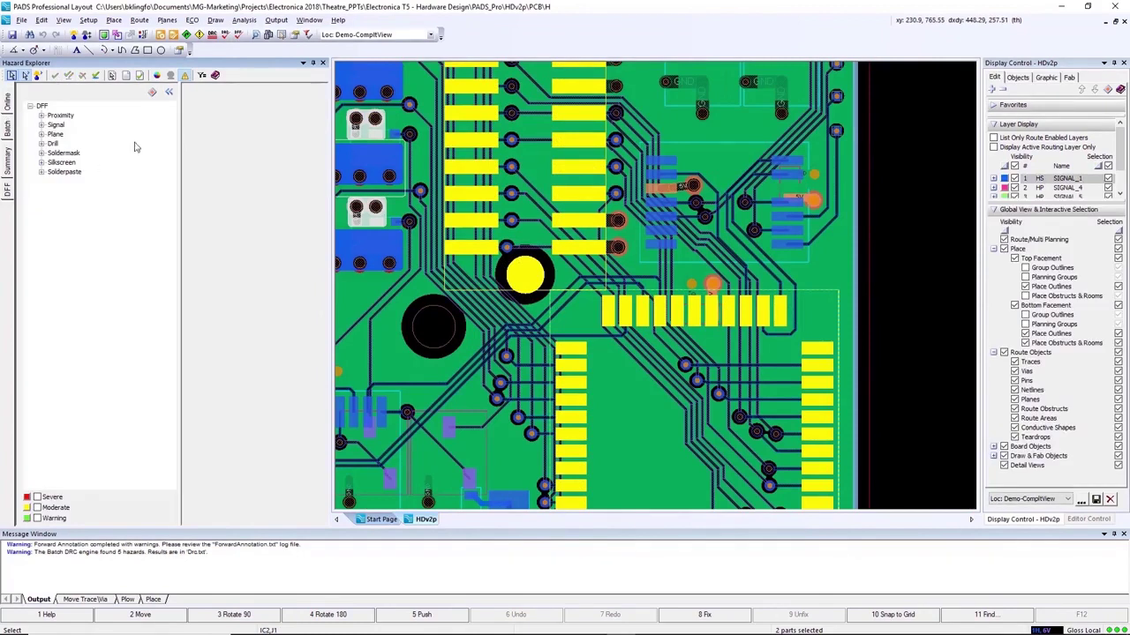
pyautogui.click(243, 19)
pyautogui.click(265, 30)
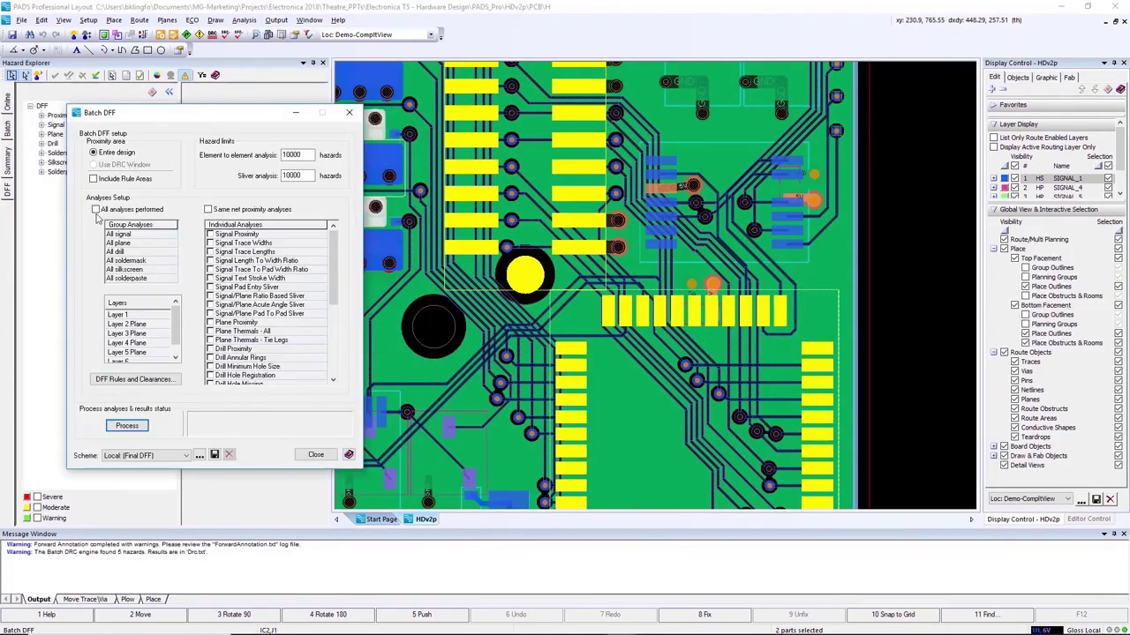
pyautogui.click(96, 210)
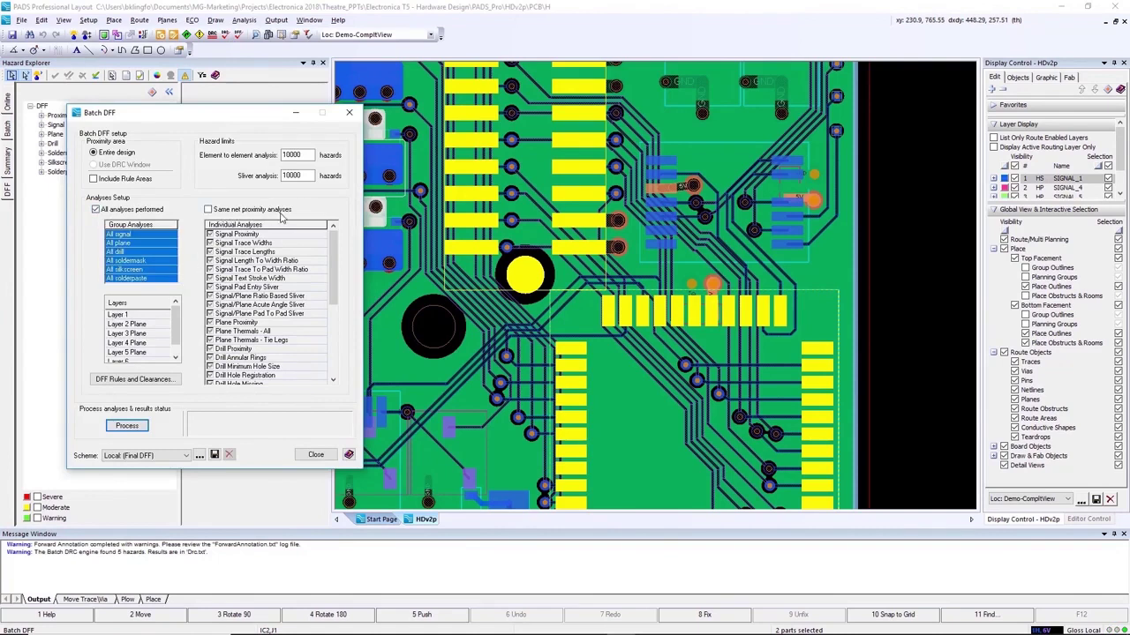
pyautogui.moveTo(331, 258); pyautogui.dragTo(333, 228)
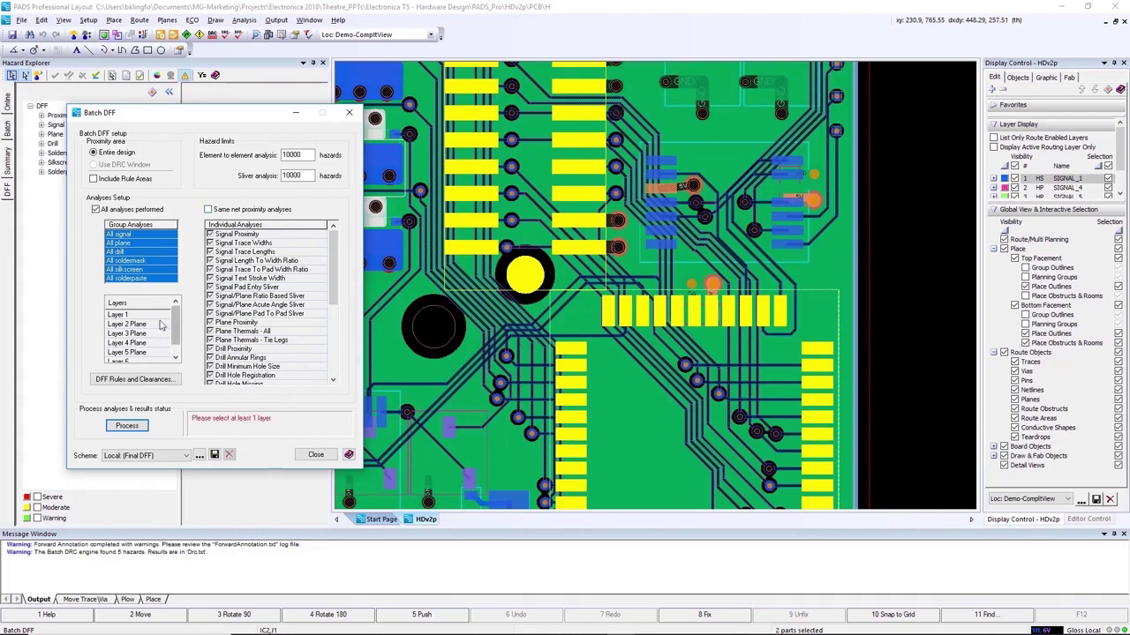
# Examine the DFF rules and clearances for proximity, signal, plane, drill, soldermask, silkscreen and solderpaste
pyautogui.click(137, 380)
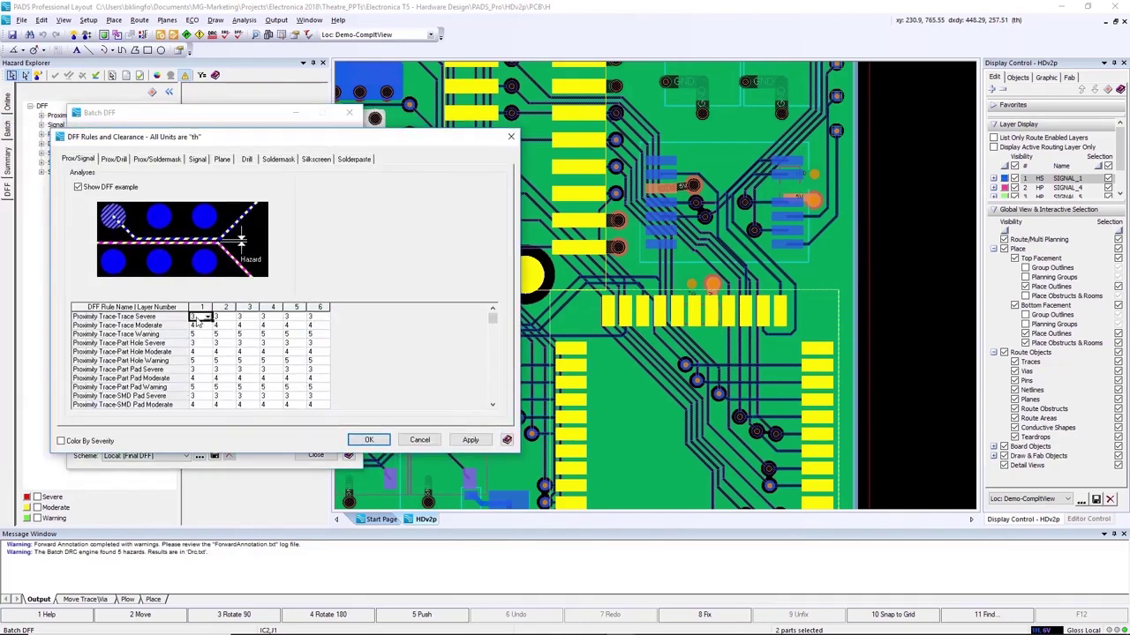
pyautogui.click(122, 162)
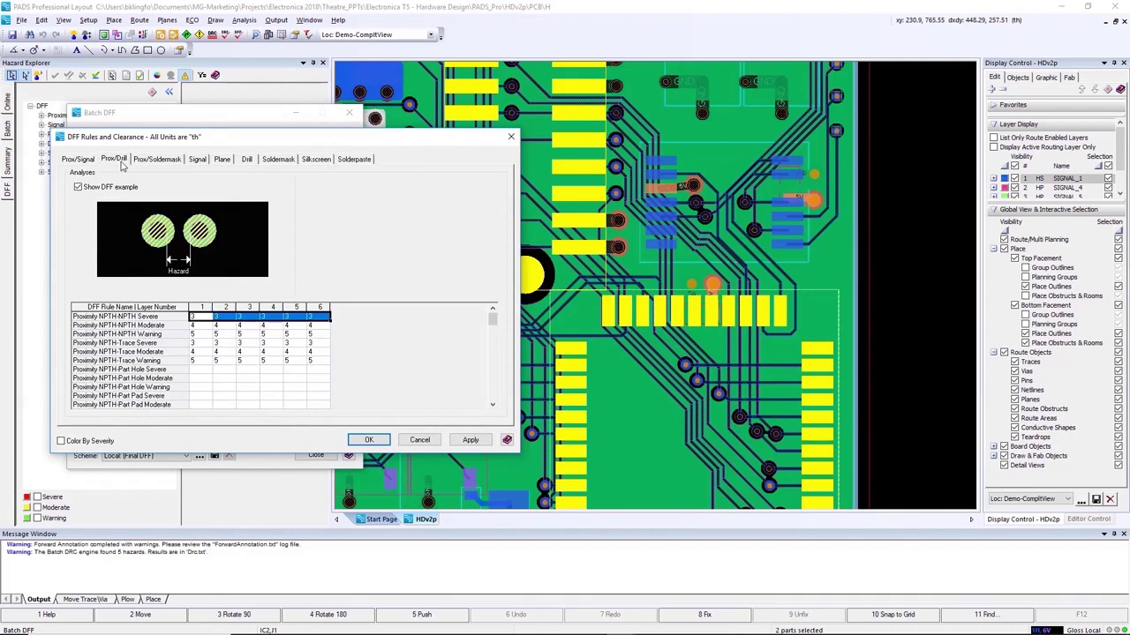
pyautogui.click(159, 160)
pyautogui.click(197, 160)
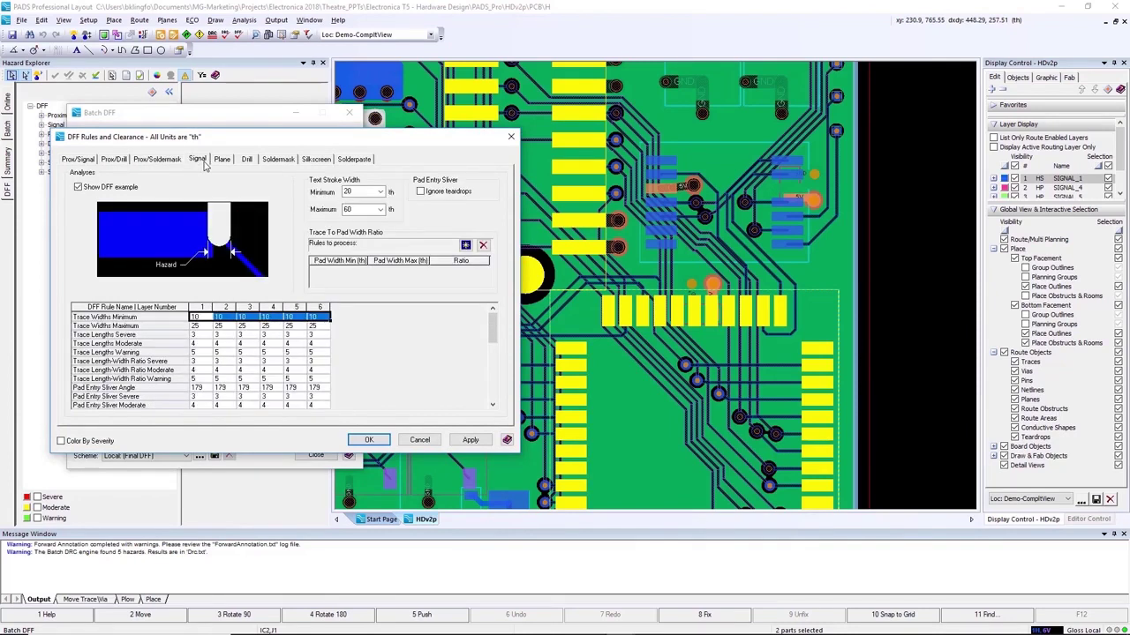
pyautogui.click(222, 160)
pyautogui.click(247, 160)
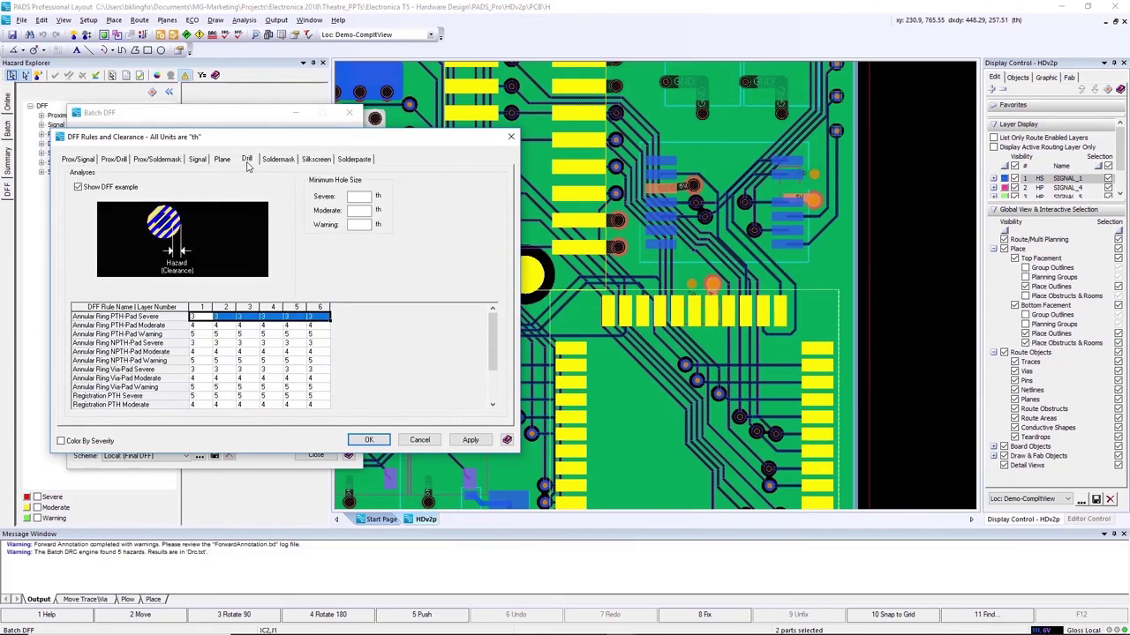
pyautogui.click(277, 161)
pyautogui.click(316, 161)
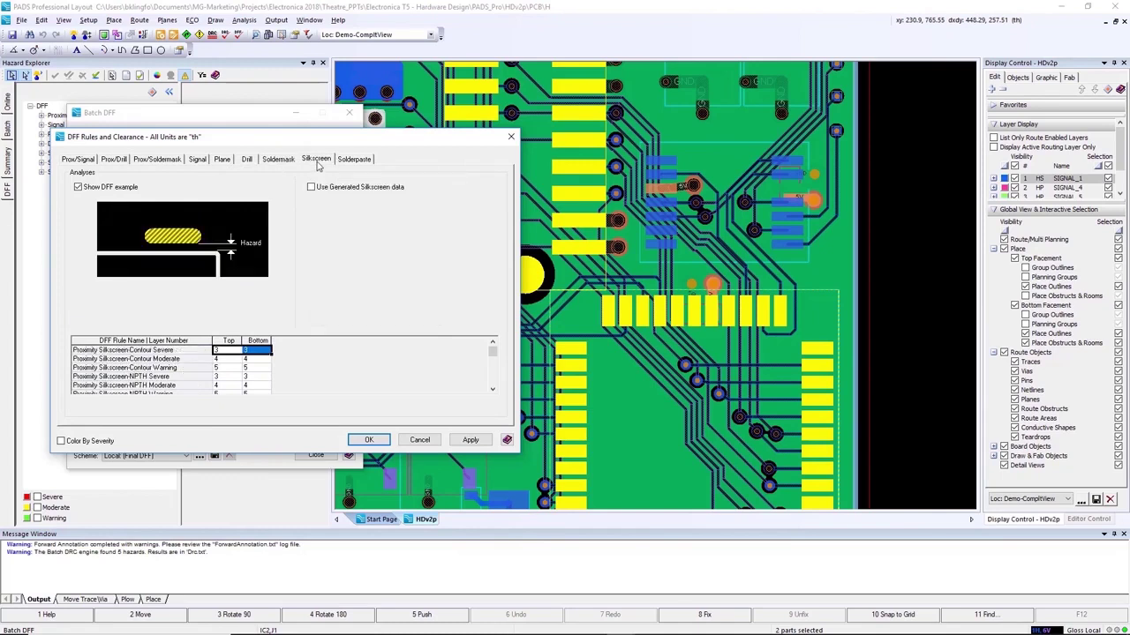
pyautogui.click(353, 161)
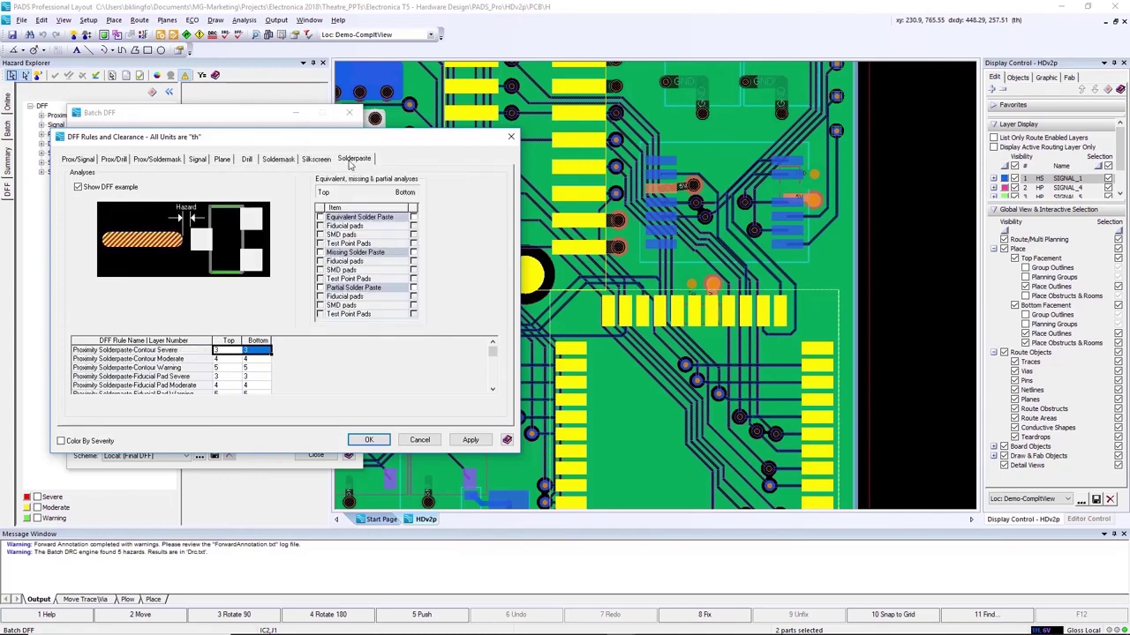
pyautogui.click(371, 440)
# Overwrite the local (Final DFF) scheme with all layers selected, and process the batch DFF analyses
pyautogui.click(214, 454)
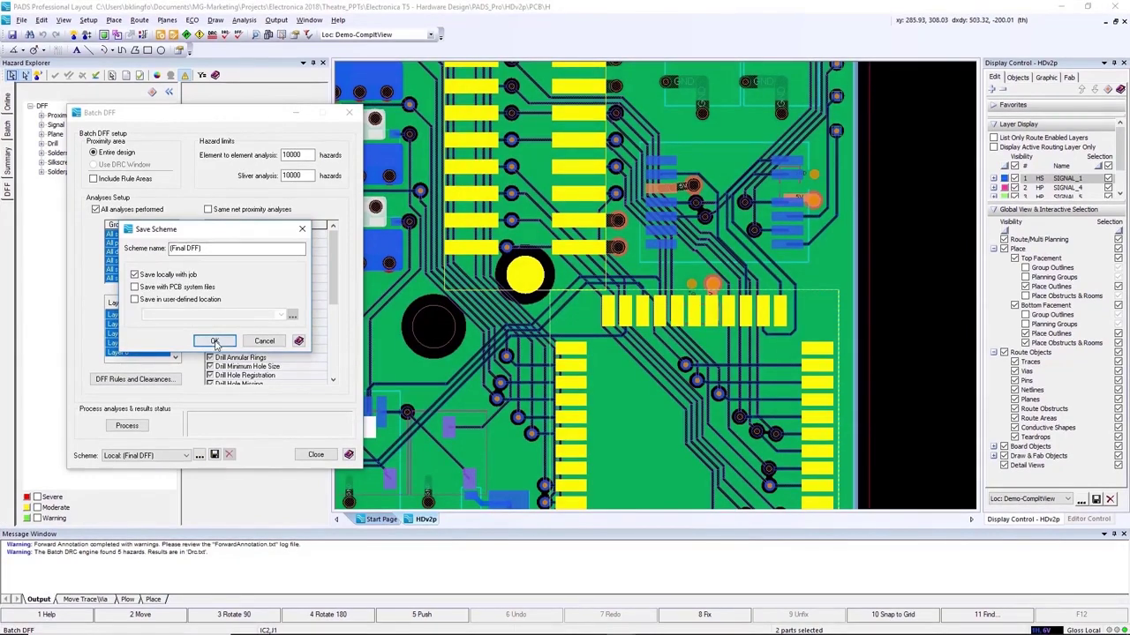
pyautogui.click(215, 342)
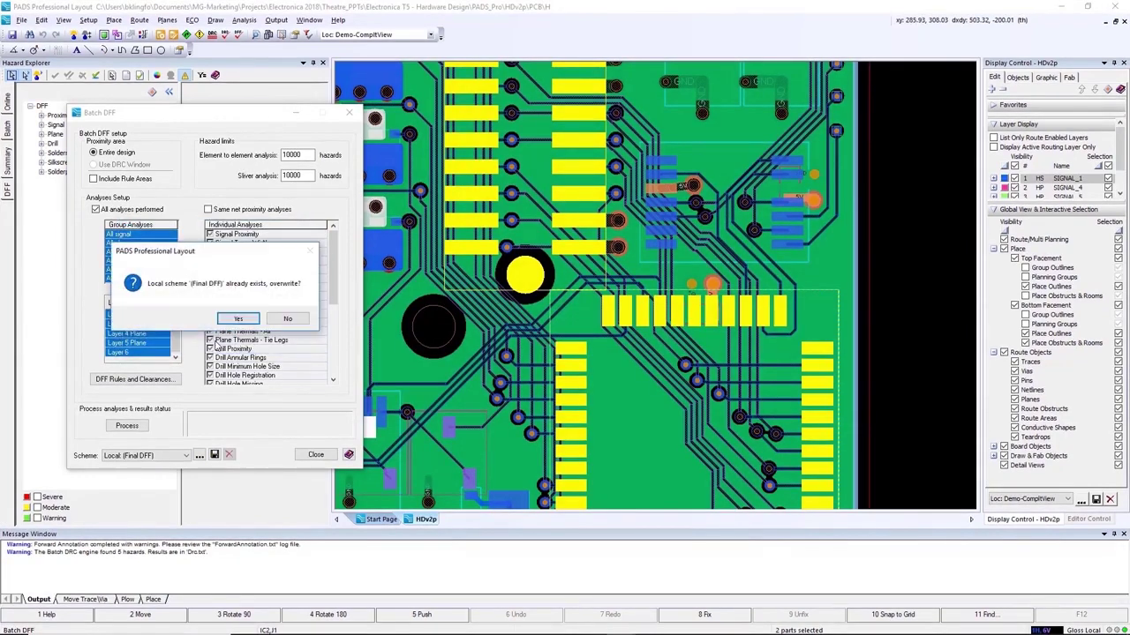
pyautogui.click(227, 323)
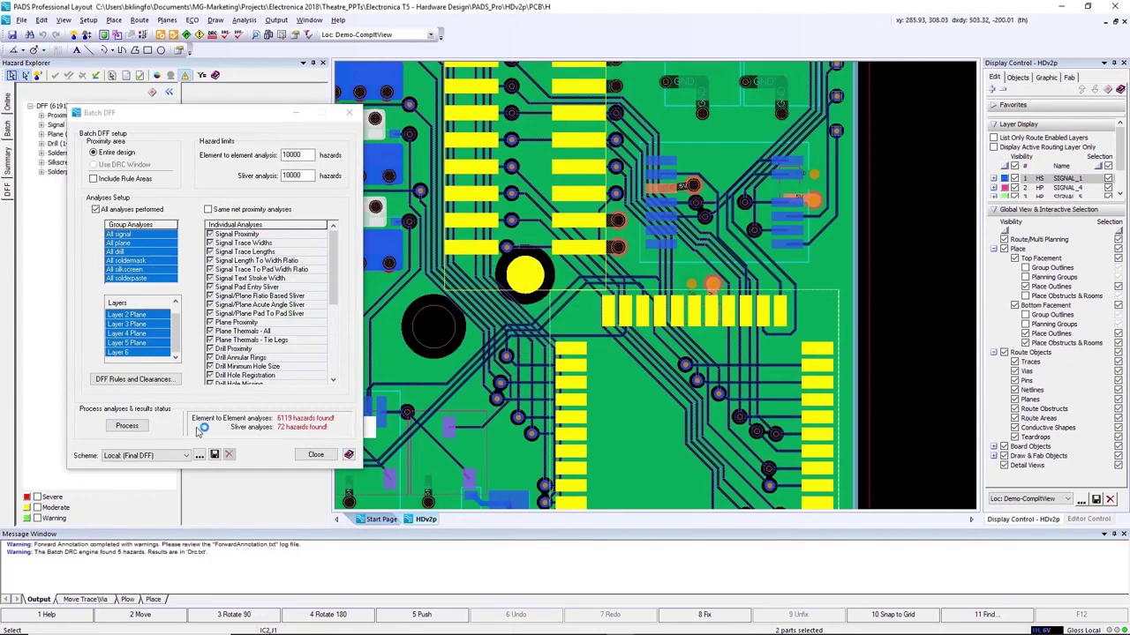
pyautogui.click(315, 456)
# Locate the soldermask proximity hazard with 2.501 th clearance and move the $1N998_CONTROLLER trace away from the 5V via
pyautogui.click(41, 115)
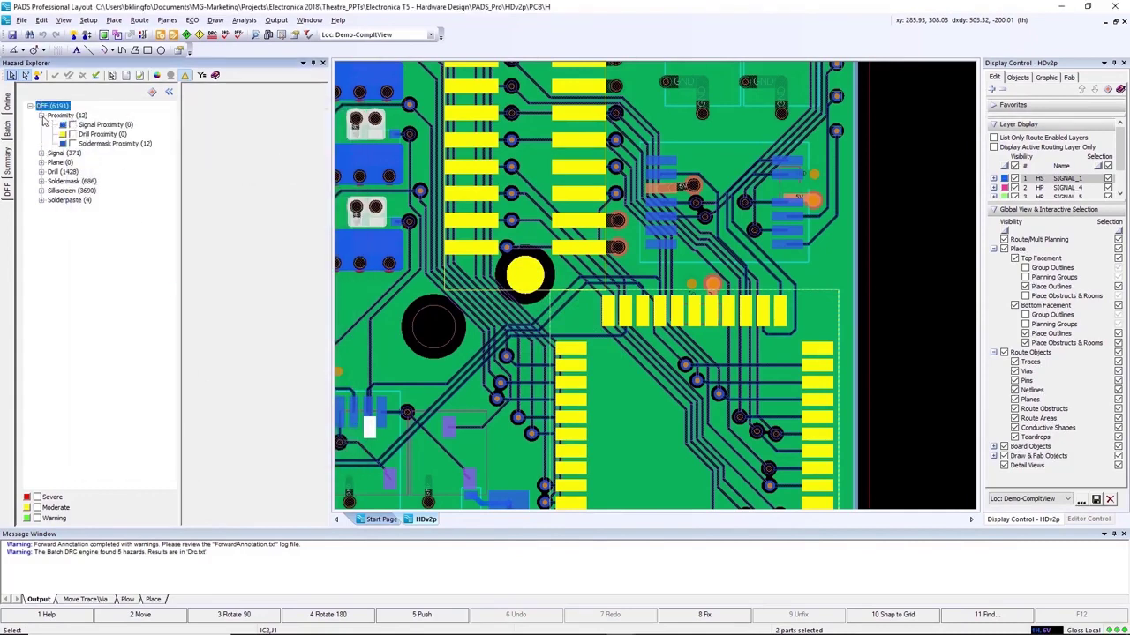
pyautogui.click(89, 127)
pyautogui.click(89, 144)
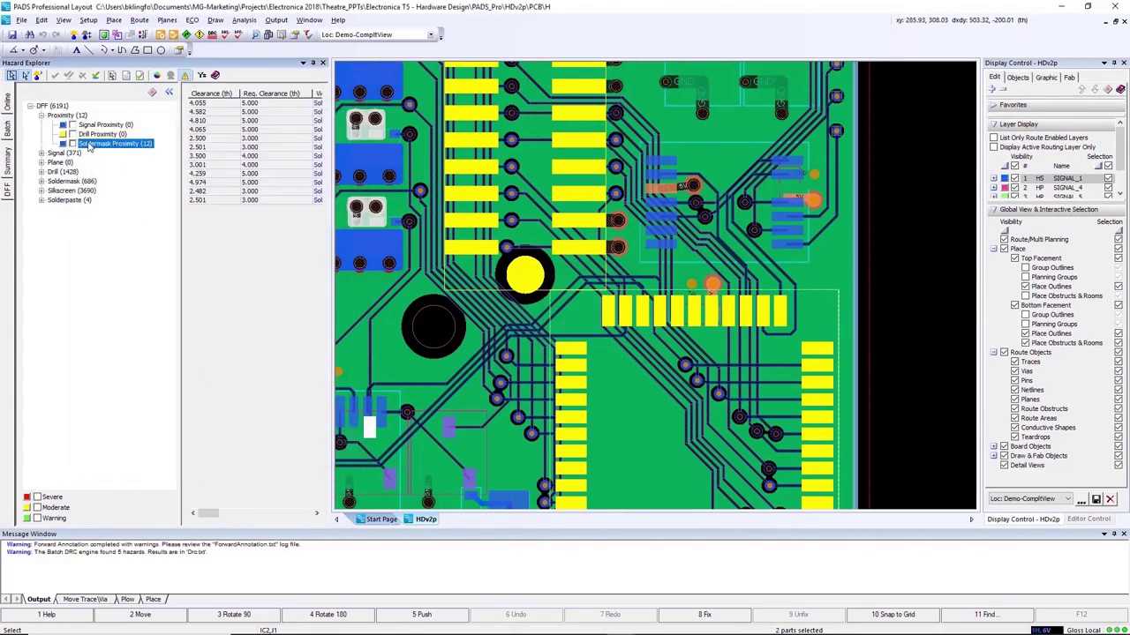
pyautogui.click(219, 201)
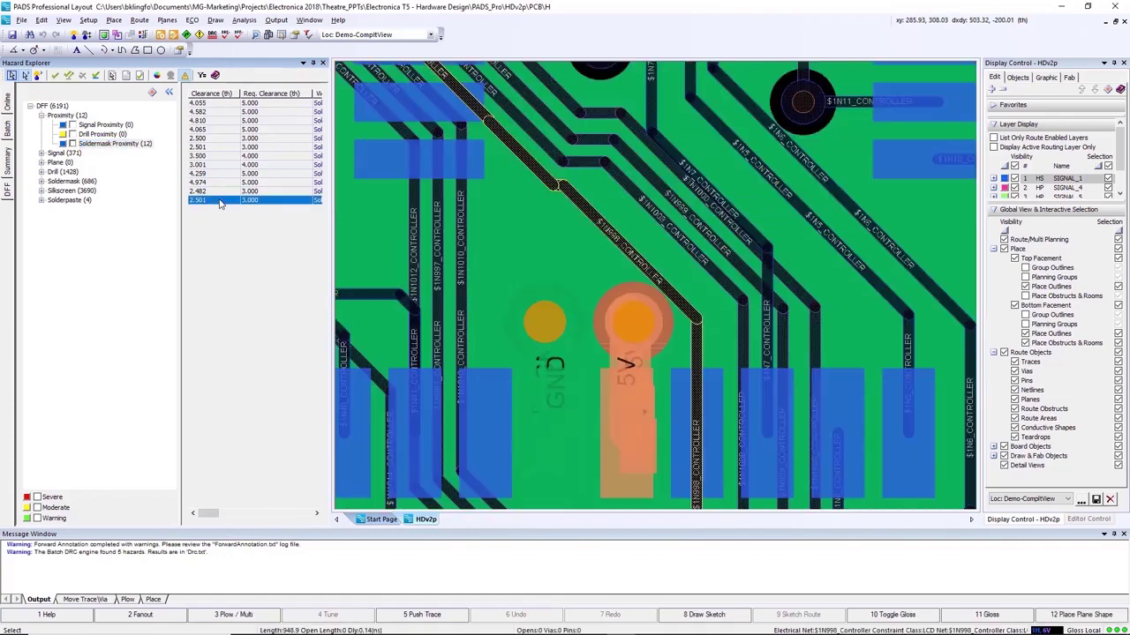
pyautogui.click(620, 258)
pyautogui.scroll(3, 622, 256)
pyautogui.scroll(-3, 624, 257)
pyautogui.moveTo(637, 259); pyautogui.dragTo(642, 253)
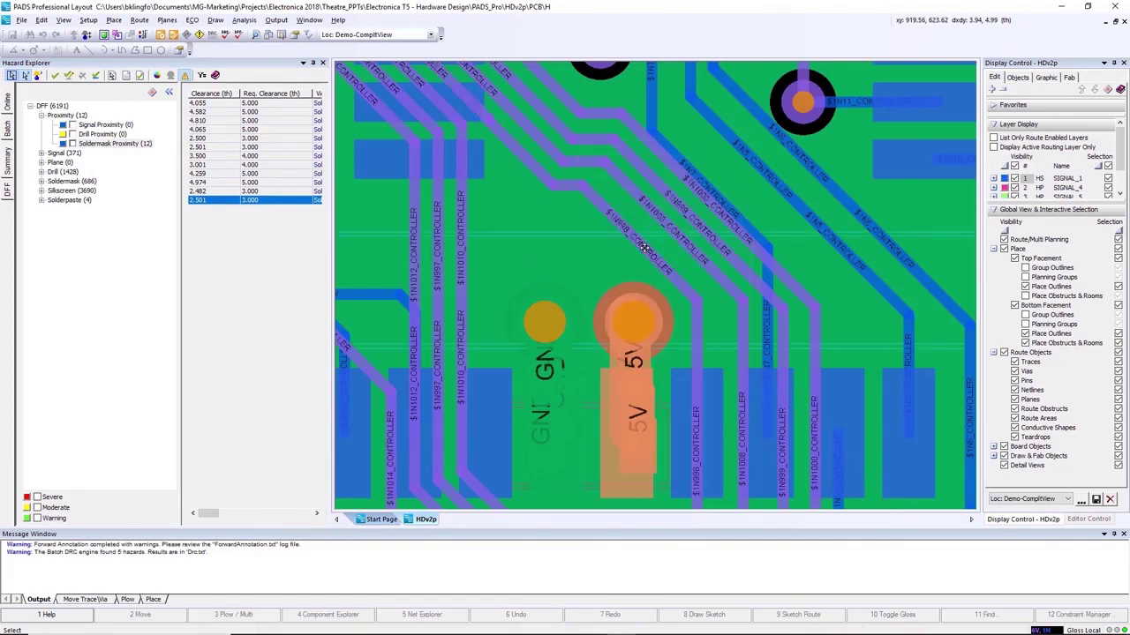
# Locate the soldermask proximity hazard with 2.482 th clearance and hide layers 2 to 5
pyautogui.click(224, 191)
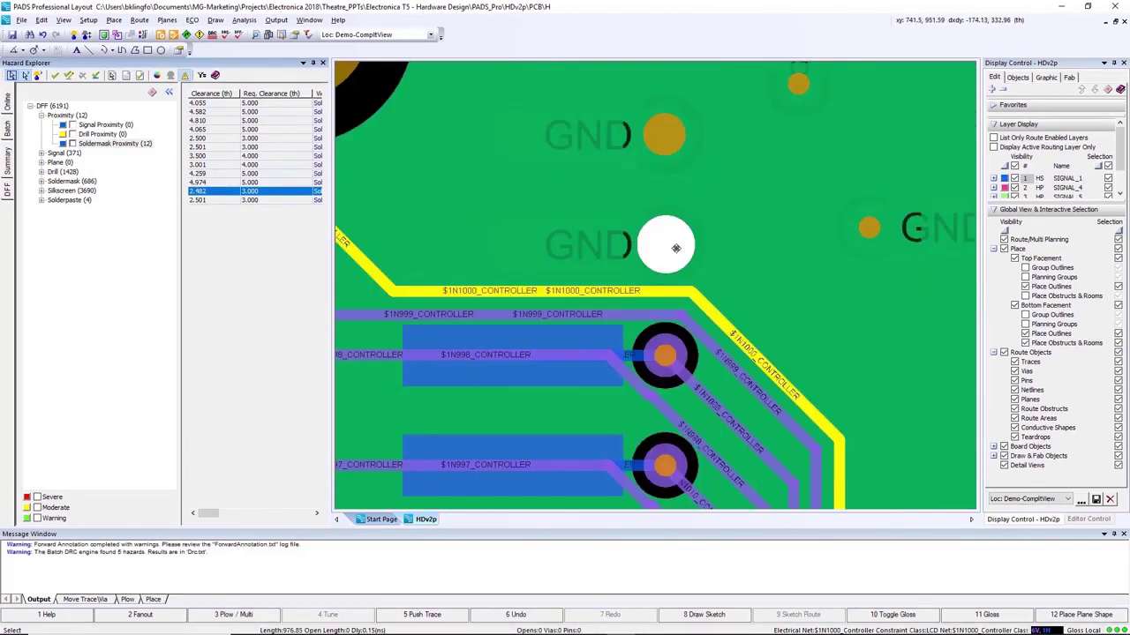
pyautogui.click(1009, 185)
pyautogui.click(1008, 195)
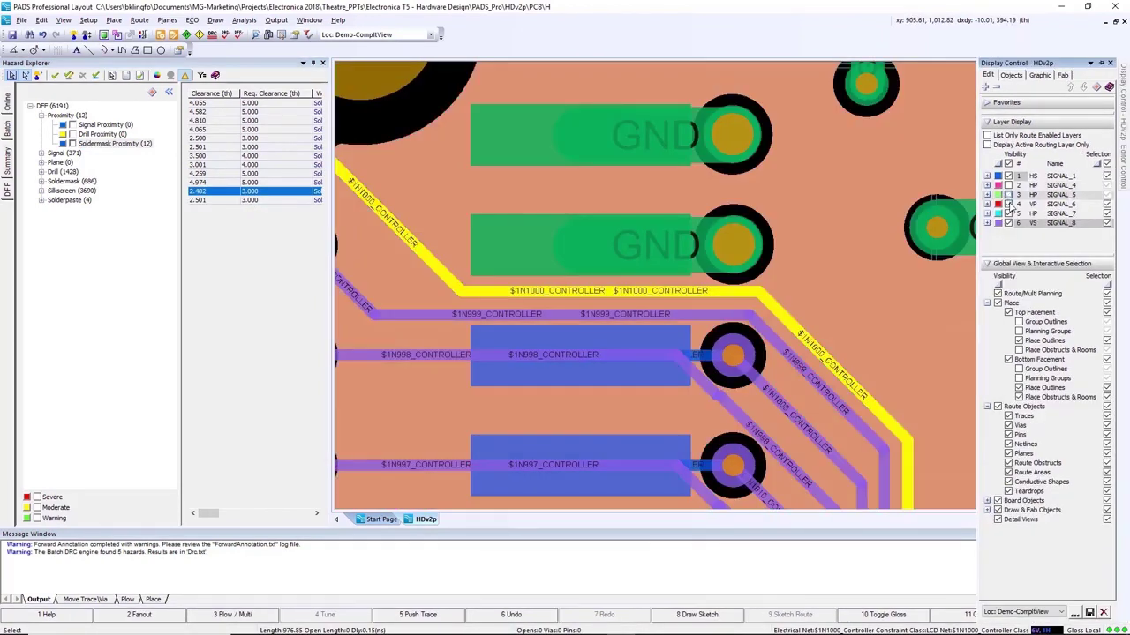
pyautogui.click(1008, 204)
pyautogui.click(1009, 213)
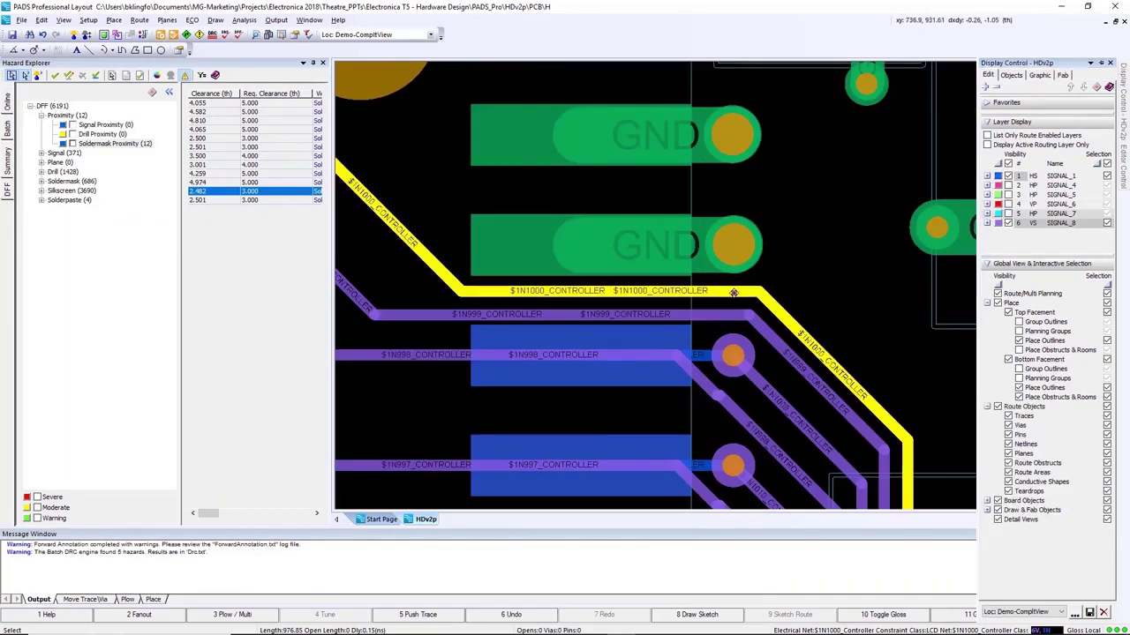
# Adjust the spacing between the $1N1000_CONTROLLER trace and the neighbouring GND via
pyautogui.click(733, 290)
pyautogui.moveTo(732, 289); pyautogui.dragTo(739, 191)
pyautogui.moveTo(782, 260); pyautogui.dragTo(823, 258)
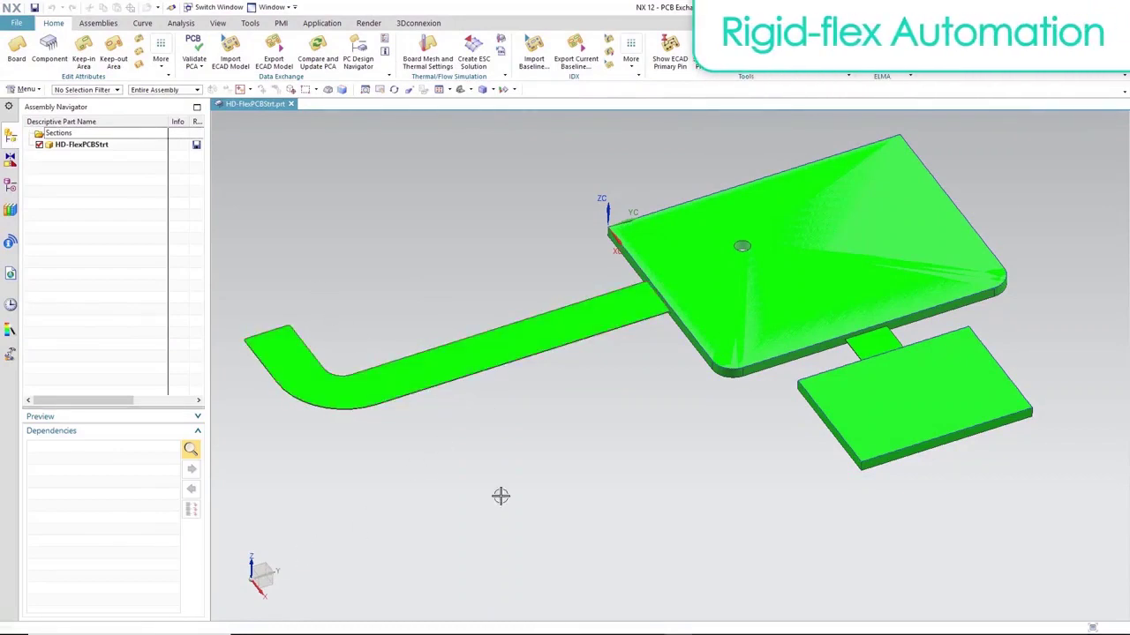
pyautogui.moveTo(545, 479); pyautogui.dragTo(569, 461, button='middle')
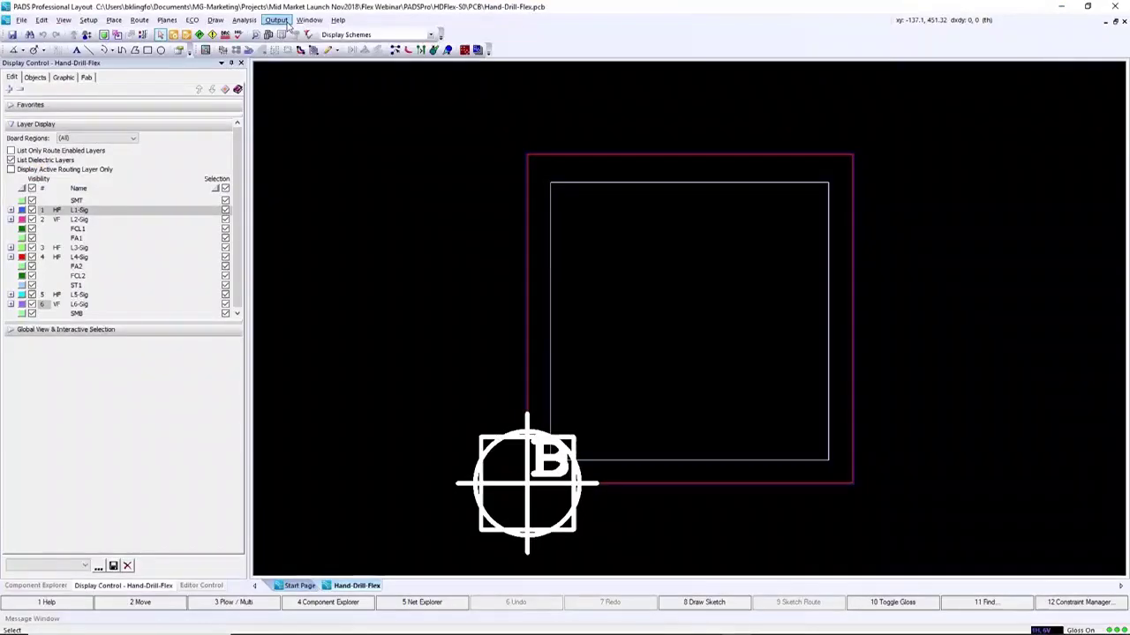
# Open MCAD Collaborator for the Hand-Drill-Flex board and apply the HDF_Start_PCB.idx baseline with its outlines, mounting hole and flex areas
pyautogui.click(276, 20)
pyautogui.click(311, 60)
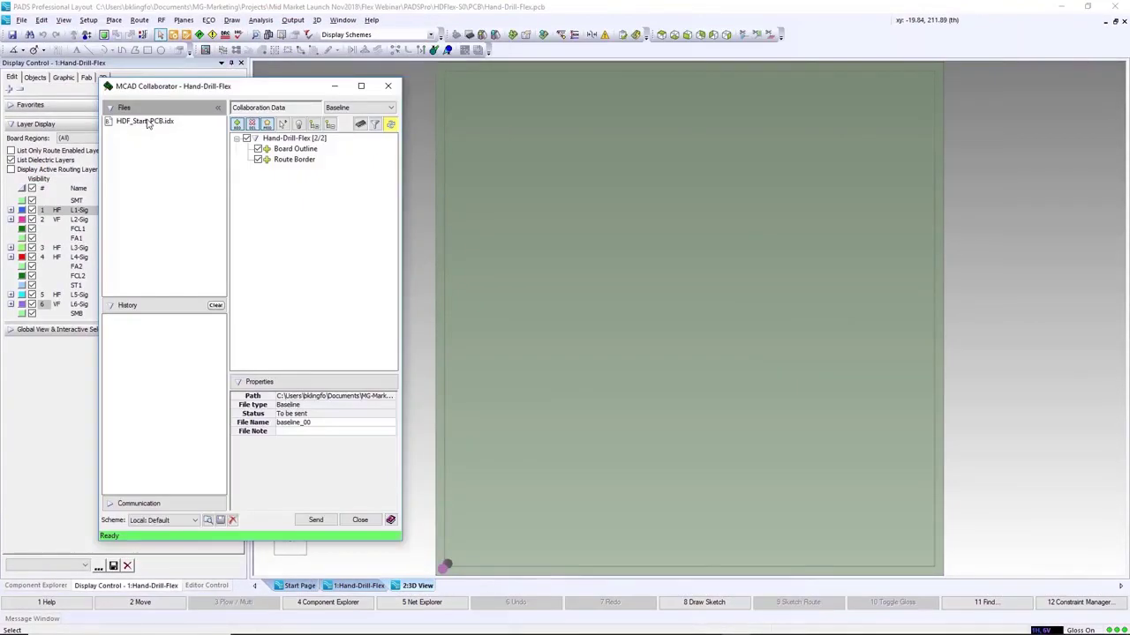
pyautogui.click(147, 122)
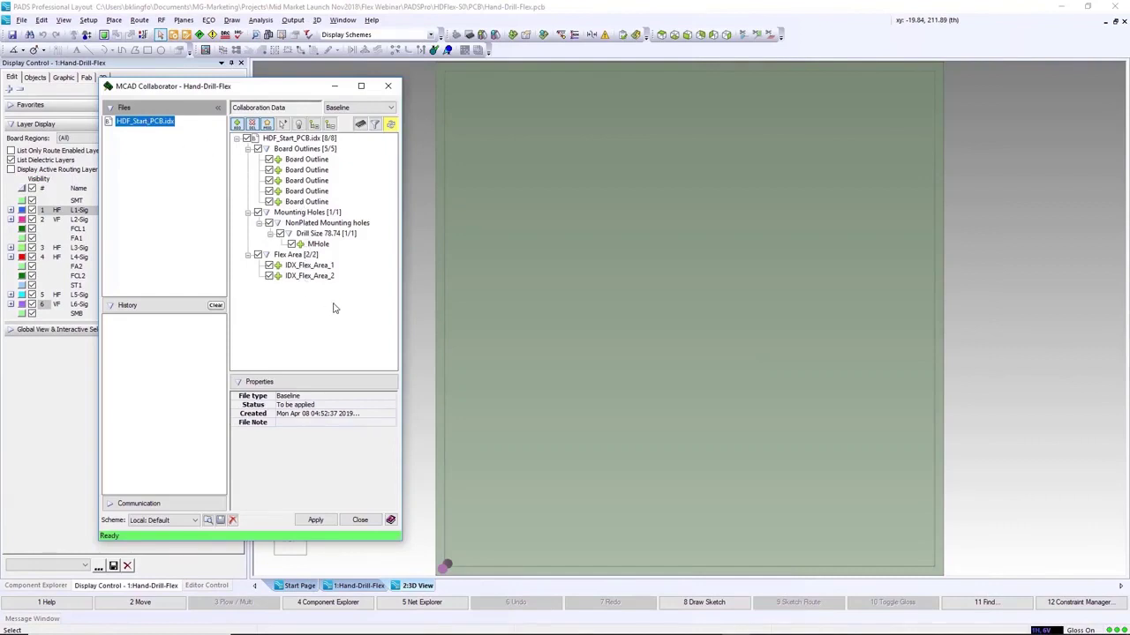
pyautogui.click(322, 525)
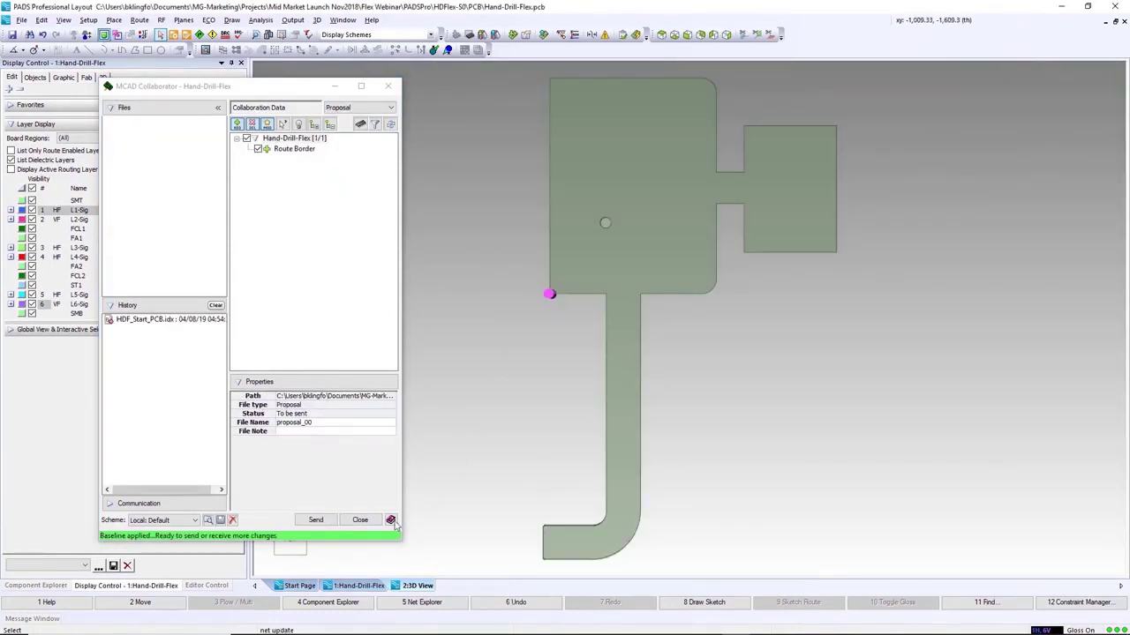
# Close the MCAD Collaborator and rename the lower flex area's board outline as Flex_LCD
pyautogui.click(363, 521)
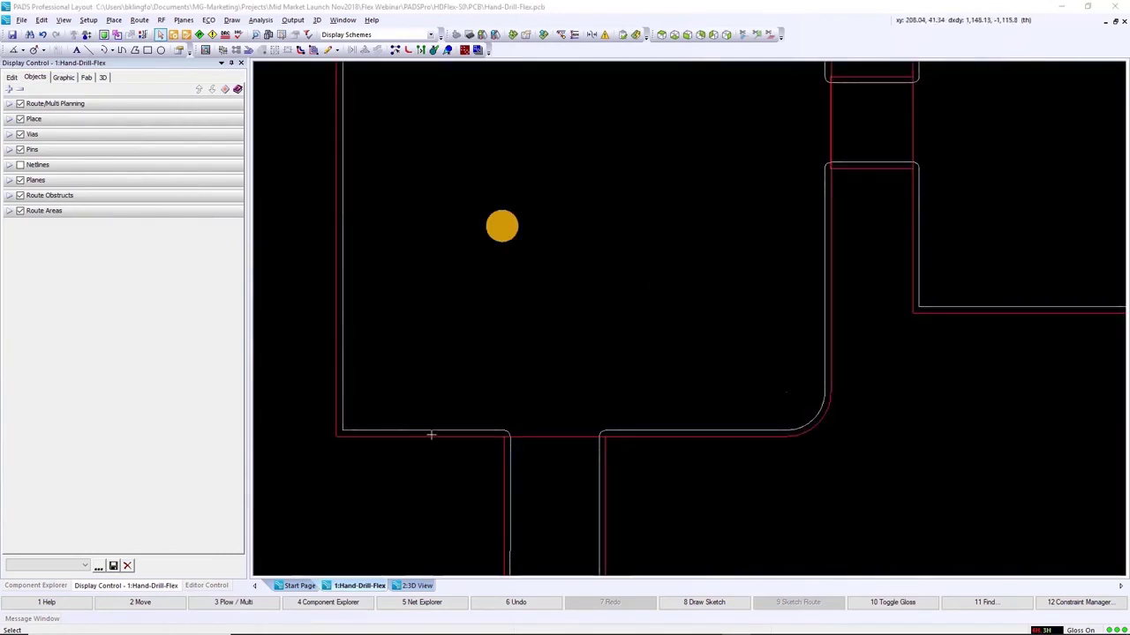
pyautogui.doubleClick(503, 460)
pyautogui.click(332, 186)
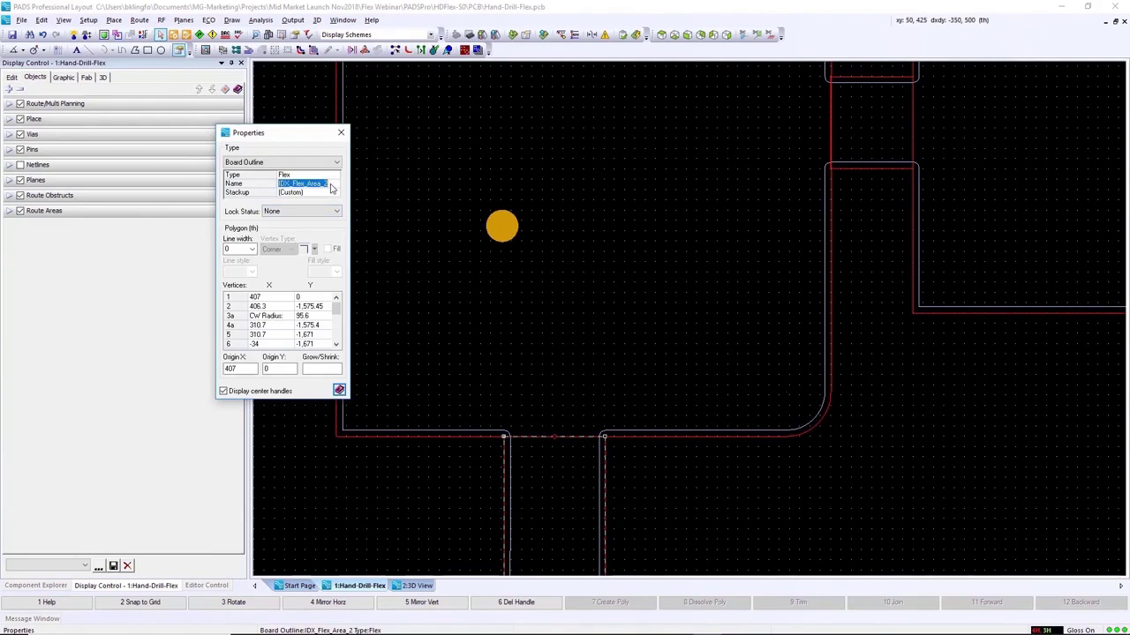
pyautogui.write('Flex_LCD')
pyautogui.press('Return')
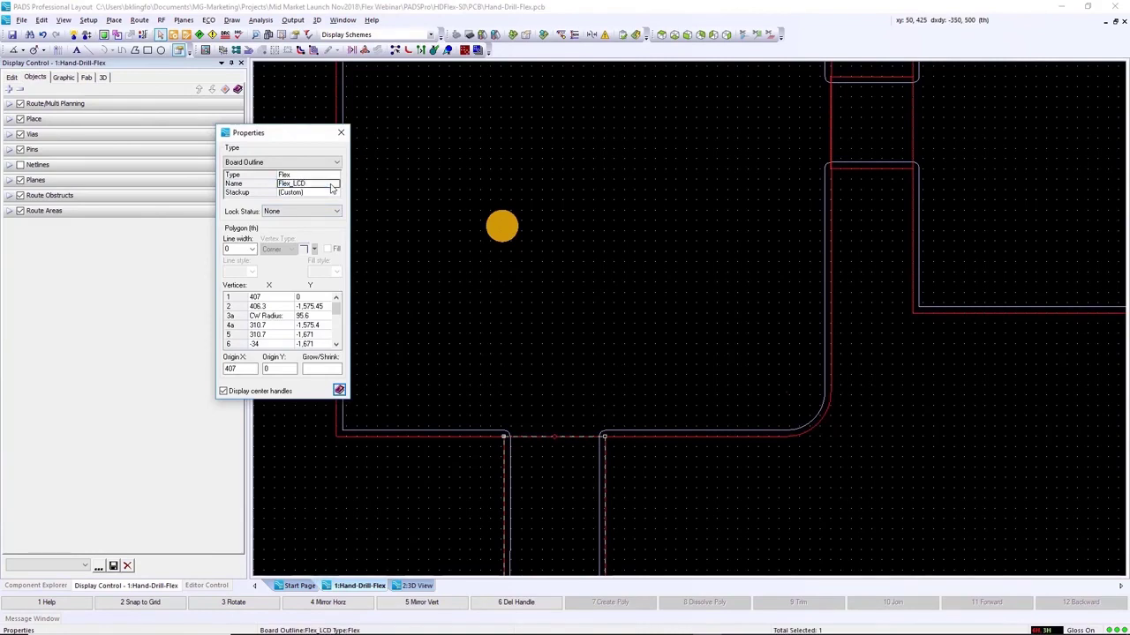
# Edit the custom stackup of the Flex_LCD outline to exclude the upper layers SMT, L1-Sig, S1, L2-Sig and S2
pyautogui.click(333, 192)
pyautogui.click(335, 203)
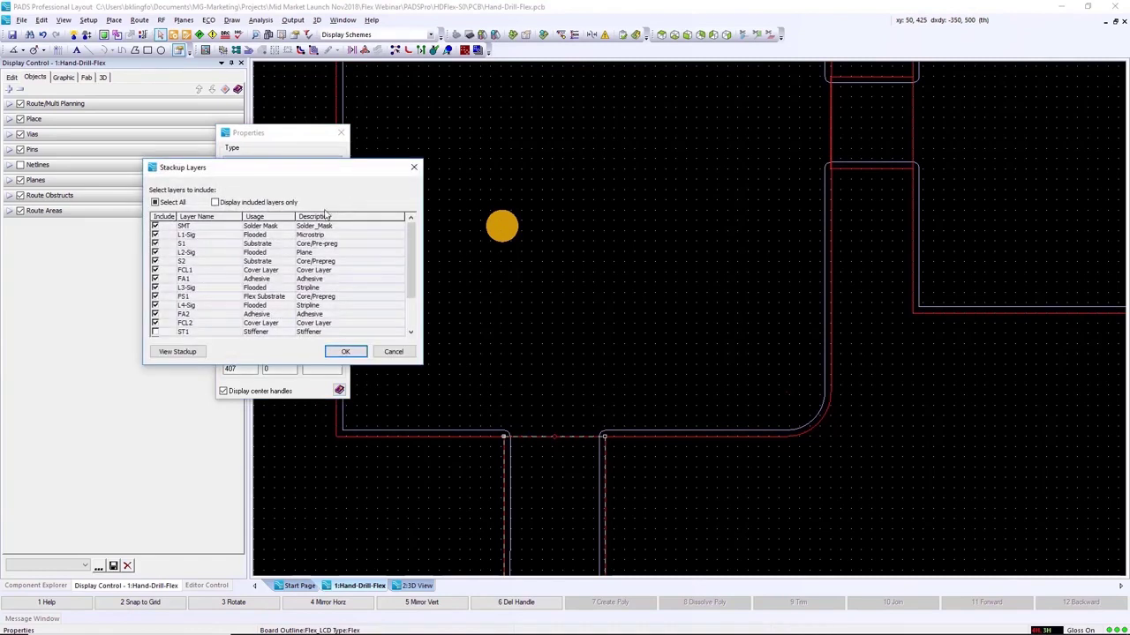
pyautogui.click(155, 226)
pyautogui.click(154, 235)
pyautogui.click(155, 244)
pyautogui.click(155, 252)
pyautogui.click(154, 261)
pyautogui.click(154, 333)
# Exclude S3, L5-Sig, S4, L6-Sig and SMB from the Flex_LCD stackup and include stiffener layer ST1
pyautogui.scroll(-2, 154, 336)
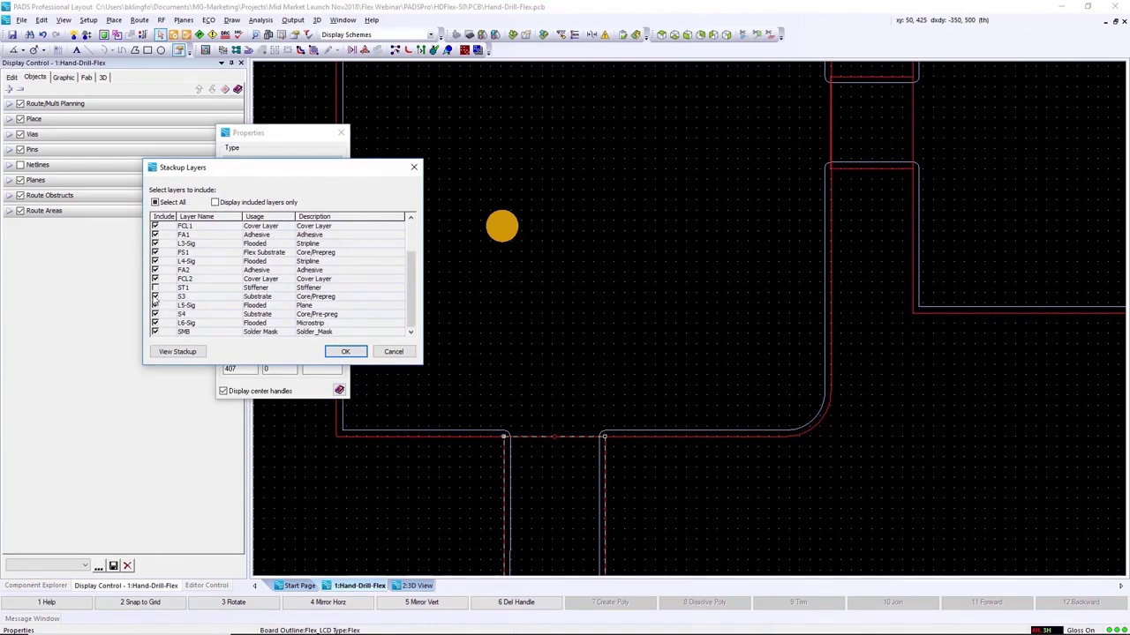
pyautogui.click(154, 296)
pyautogui.click(154, 306)
pyautogui.click(154, 314)
pyautogui.click(154, 323)
pyautogui.click(155, 288)
pyautogui.scroll(2, 218, 320)
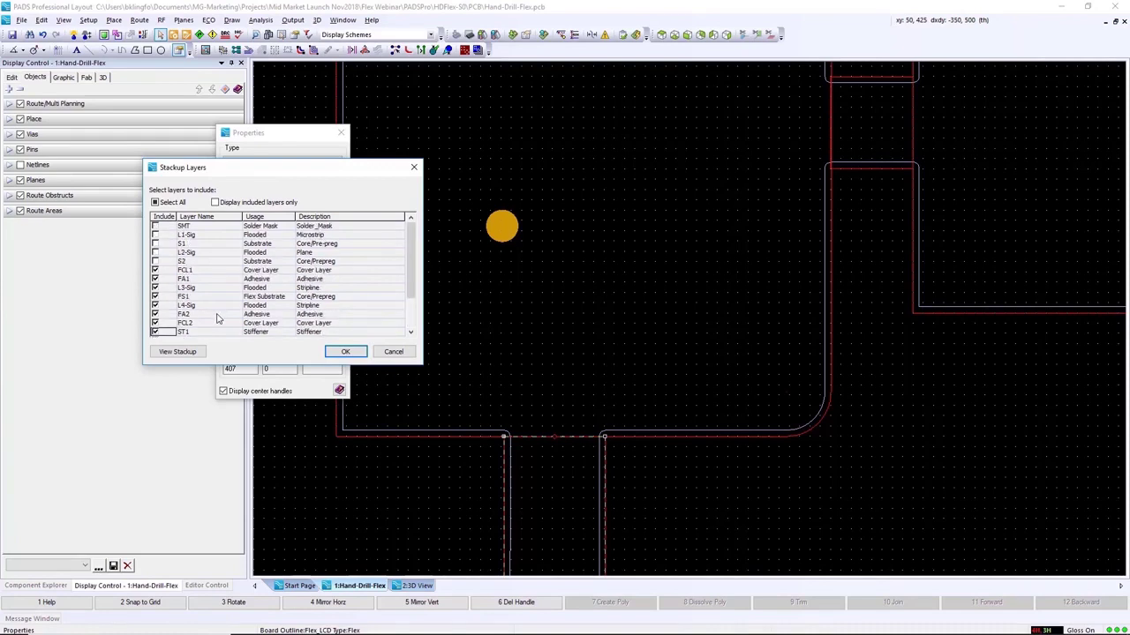
# Preview the Flex_LCD stackup, accept the custom layer selection and close the outline's properties
pyautogui.click(180, 353)
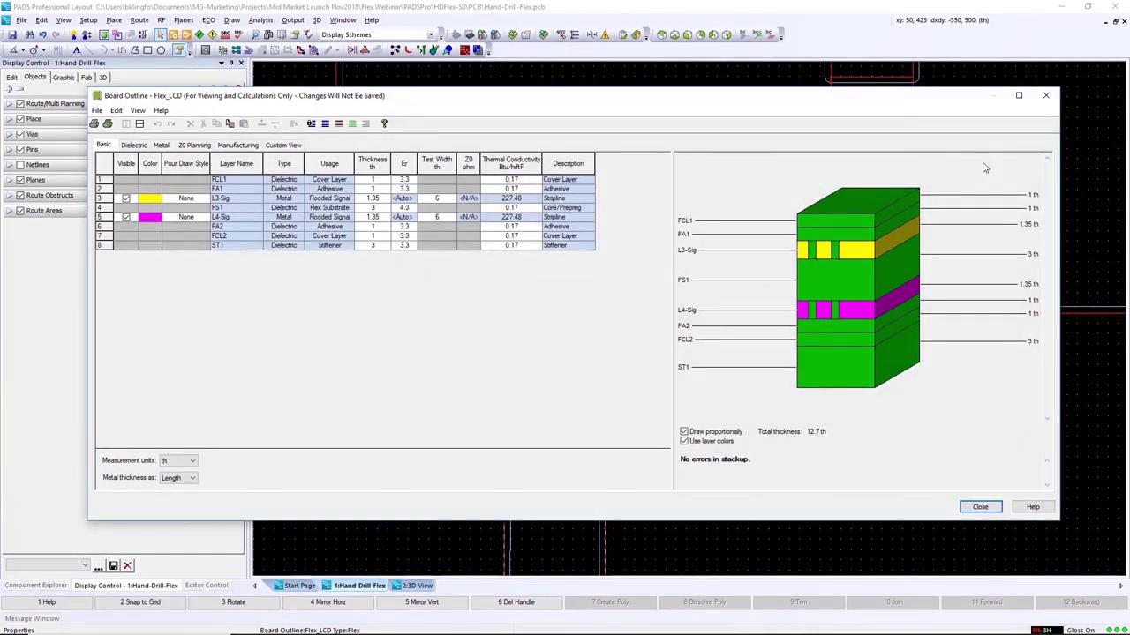
pyautogui.press('Escape')
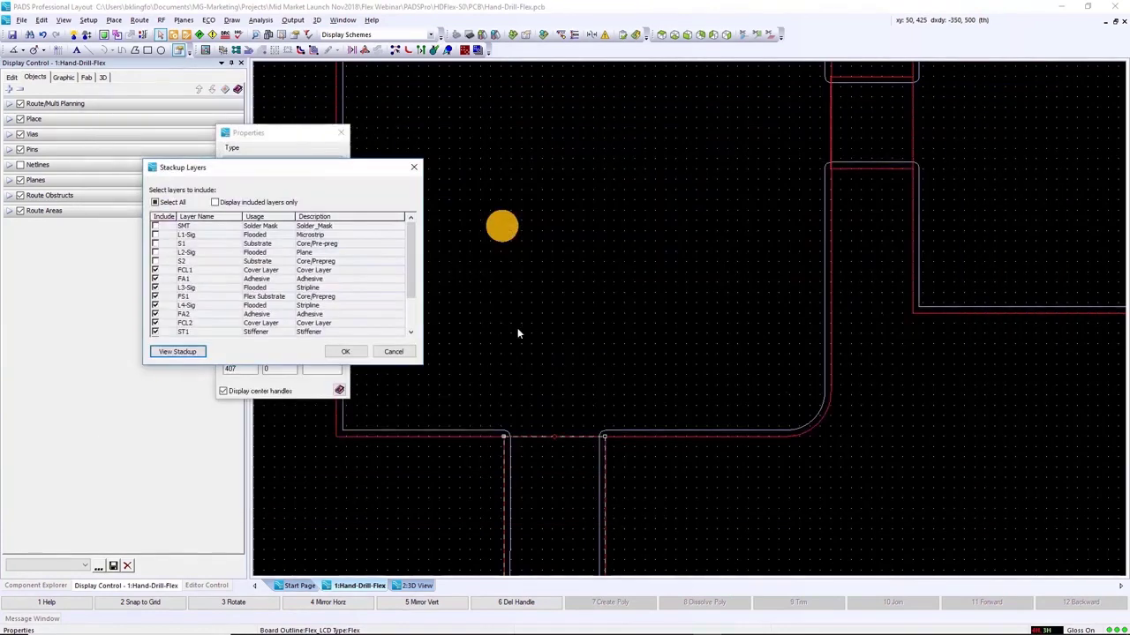
pyautogui.click(334, 357)
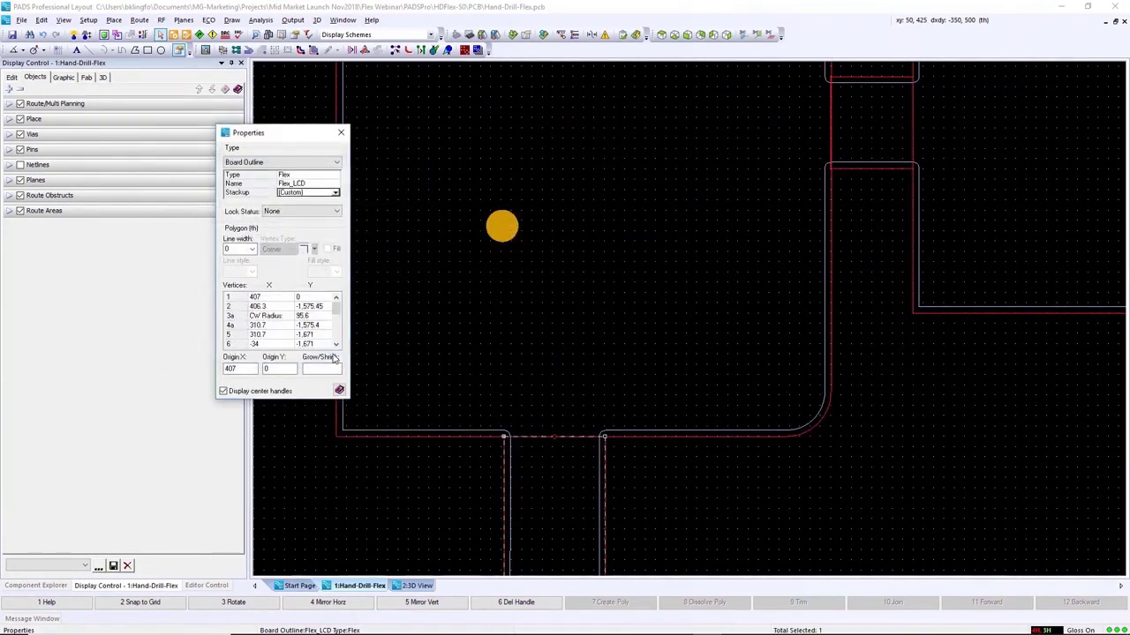
pyautogui.click(342, 134)
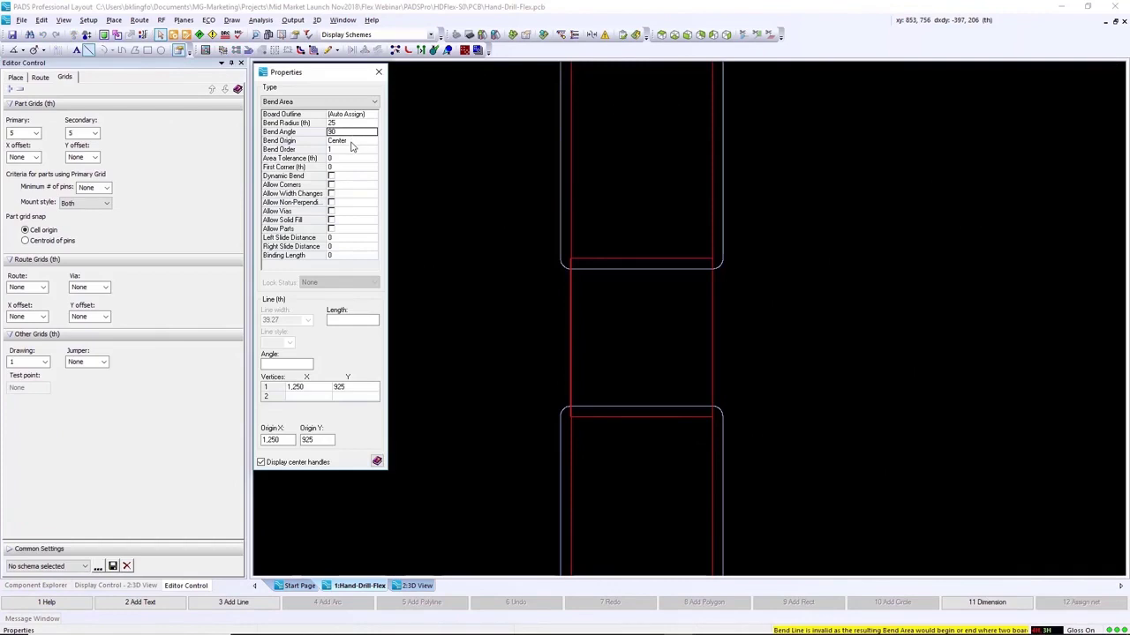
# Draw a vertical bend area about 302 th long with bend origin Left across the Flex_BT strip between the two rigid boards
pyautogui.click(351, 142)
pyautogui.click(373, 141)
pyautogui.click(365, 158)
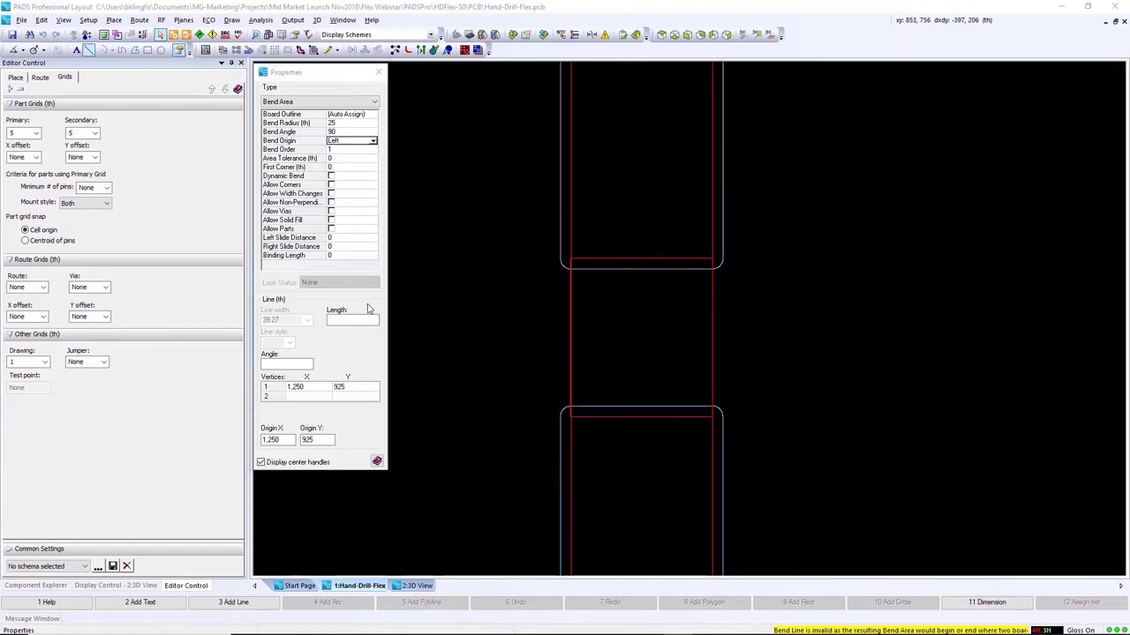
pyautogui.click(585, 449)
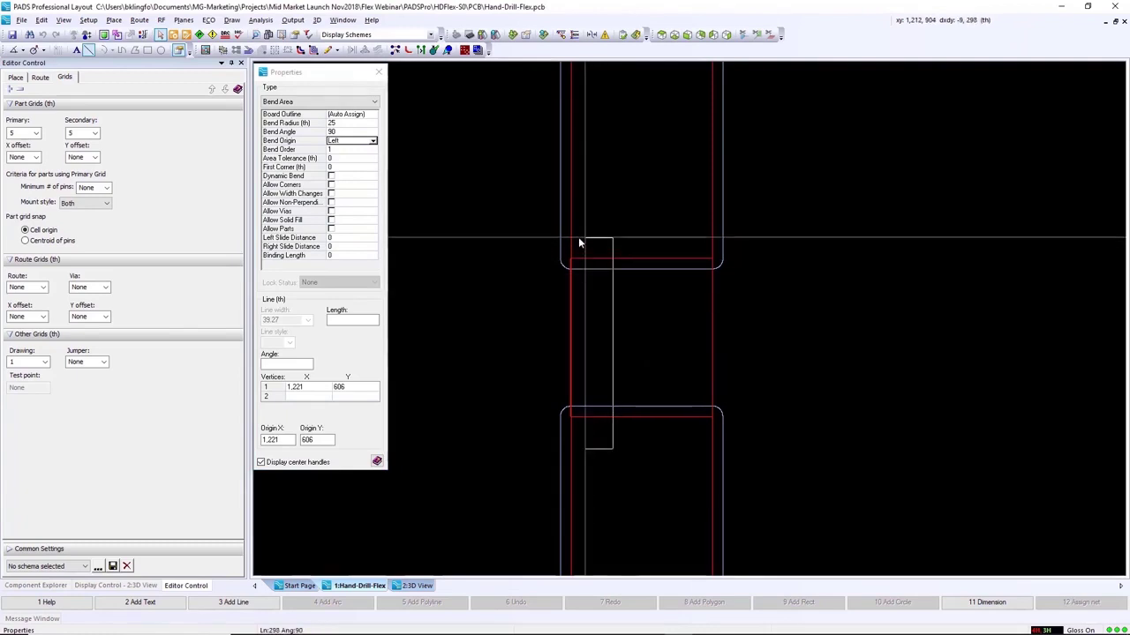
pyautogui.click(578, 235)
pyautogui.click(666, 446)
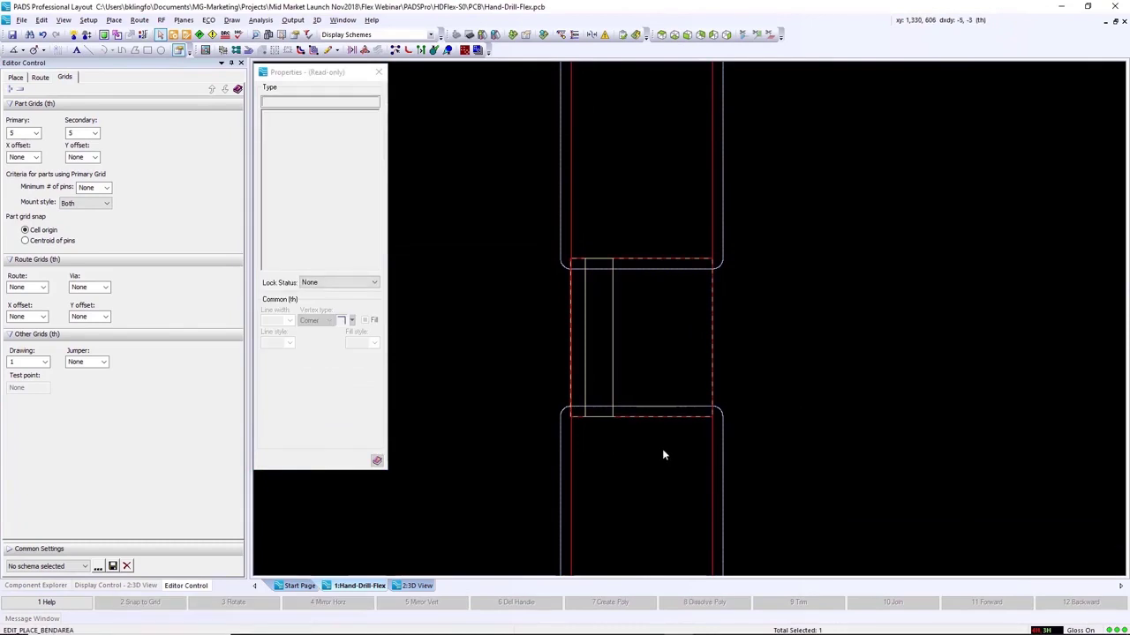
pyautogui.press('Escape')
# Reposition the bend area on the Flex_BT strip and set its bend radius to 82 th and bend angle to 93
pyautogui.click(611, 323)
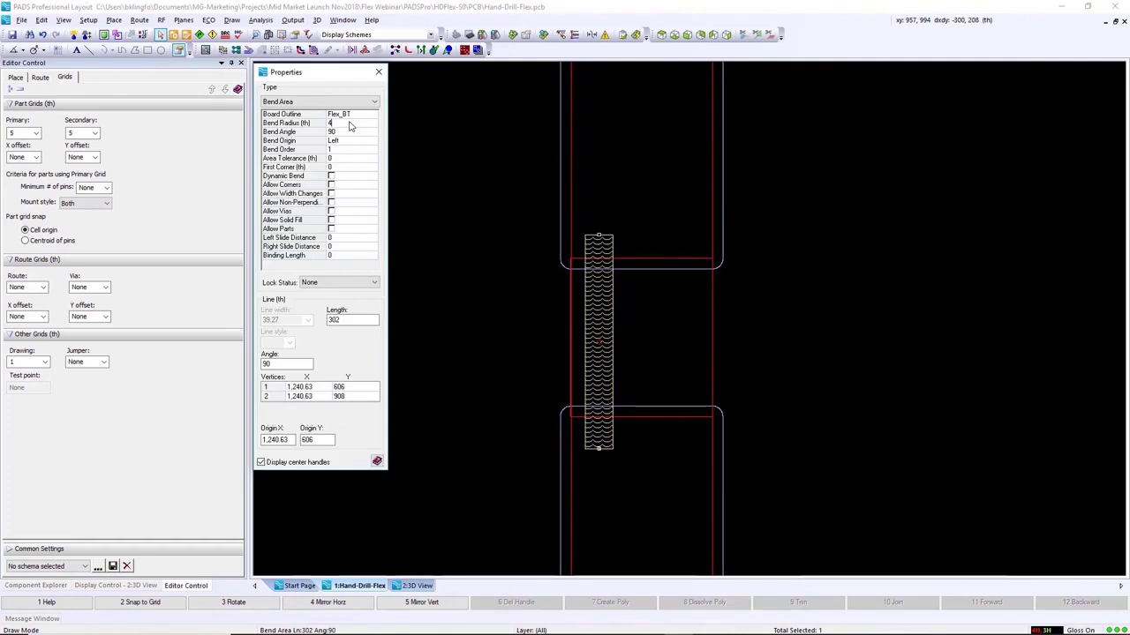
pyautogui.write('40')
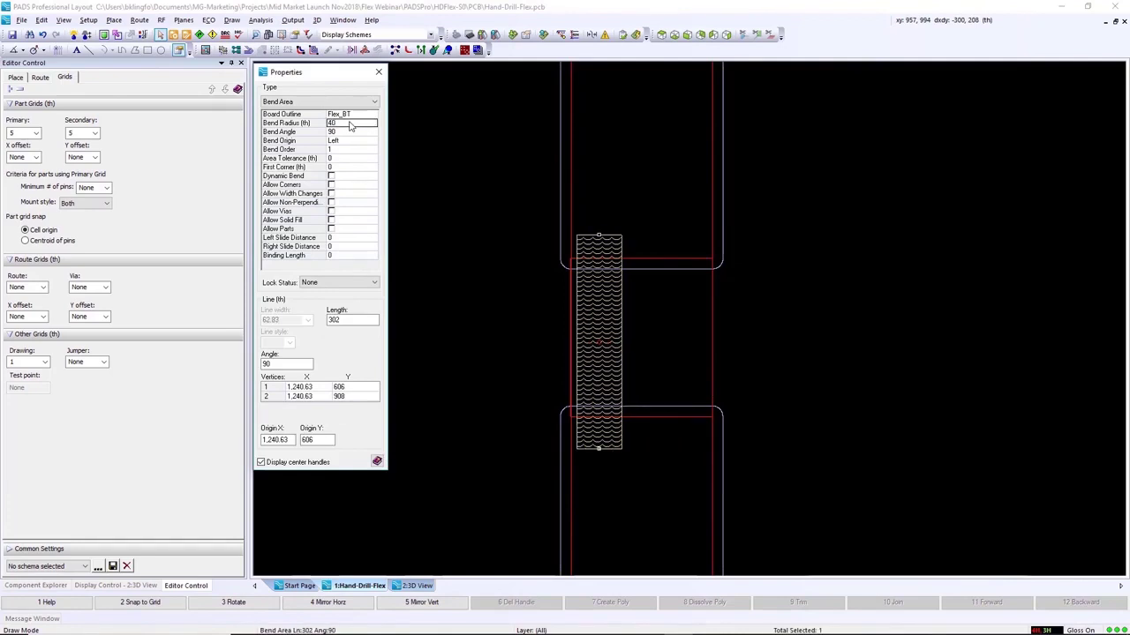
pyautogui.moveTo(598, 352); pyautogui.dragTo(600, 350)
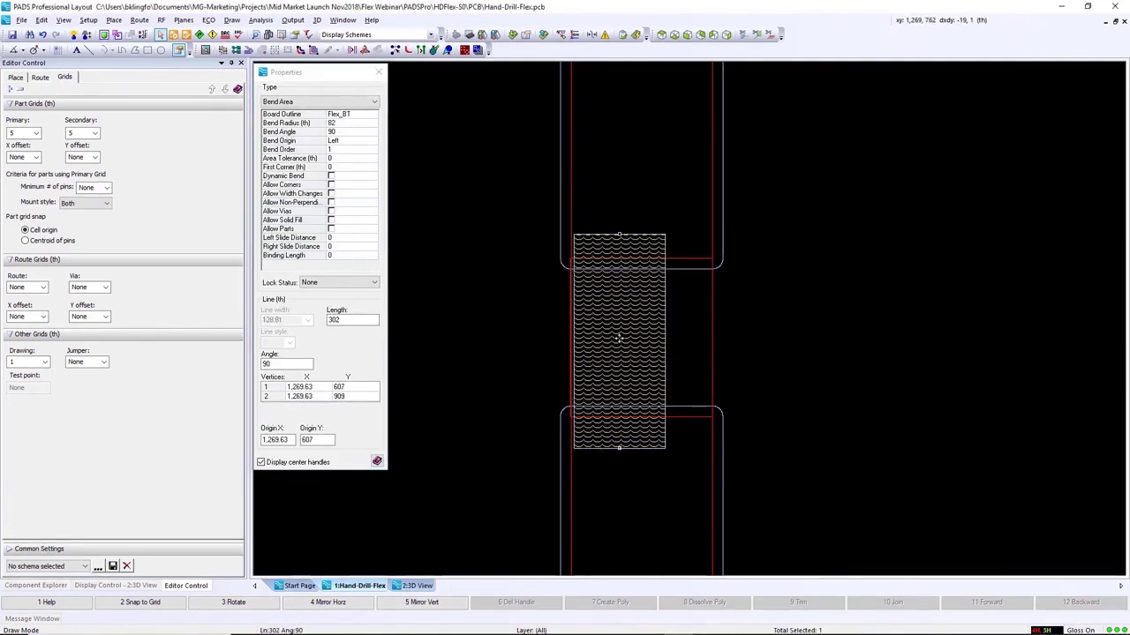
pyautogui.click(366, 133)
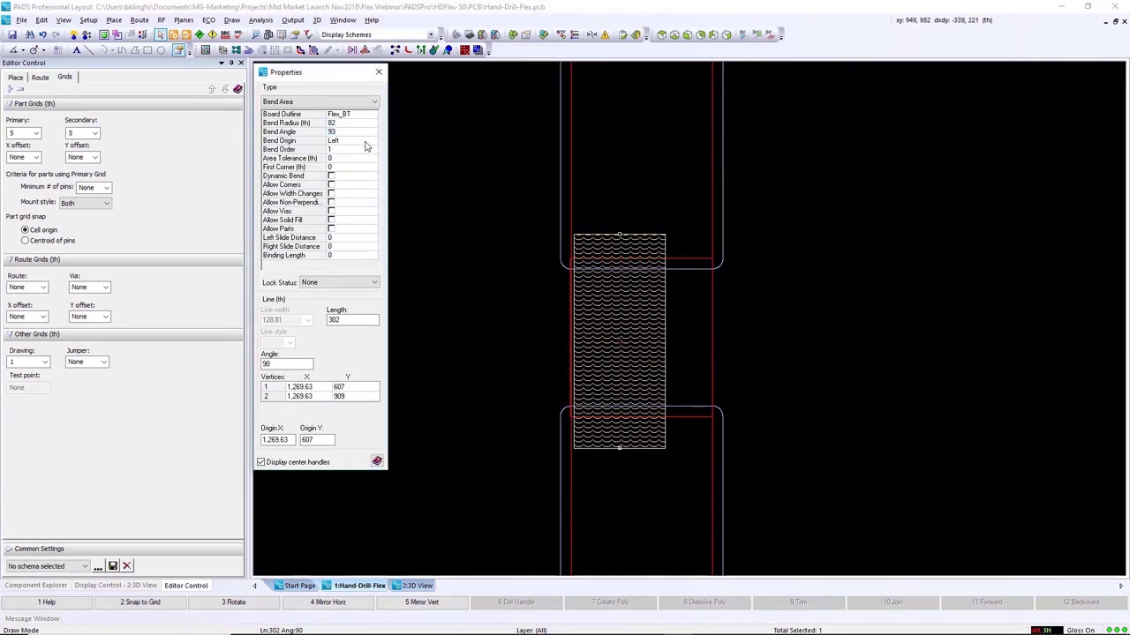
pyautogui.click(365, 142)
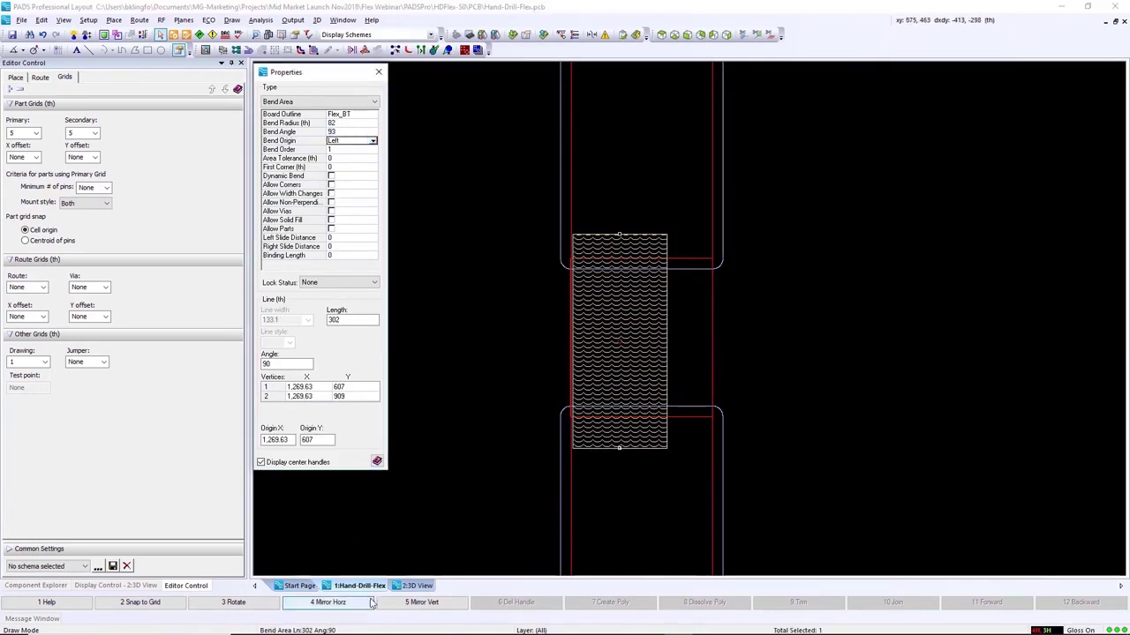
# Show the flex bend in the 3D view and turn on display of the mechanical drill body
pyautogui.click(412, 588)
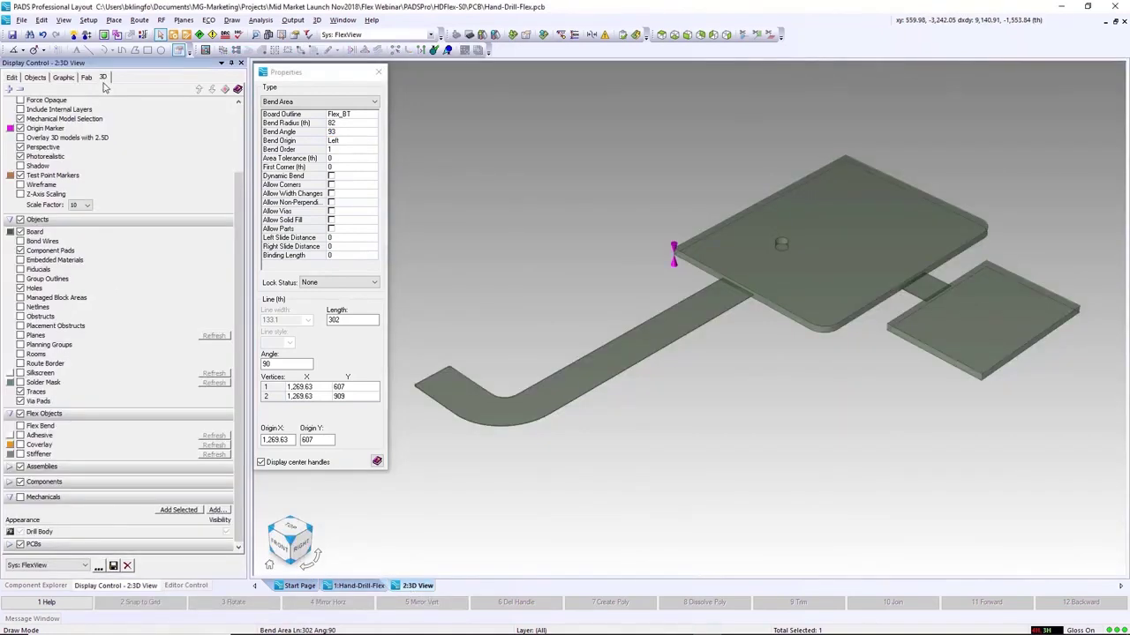
pyautogui.click(21, 426)
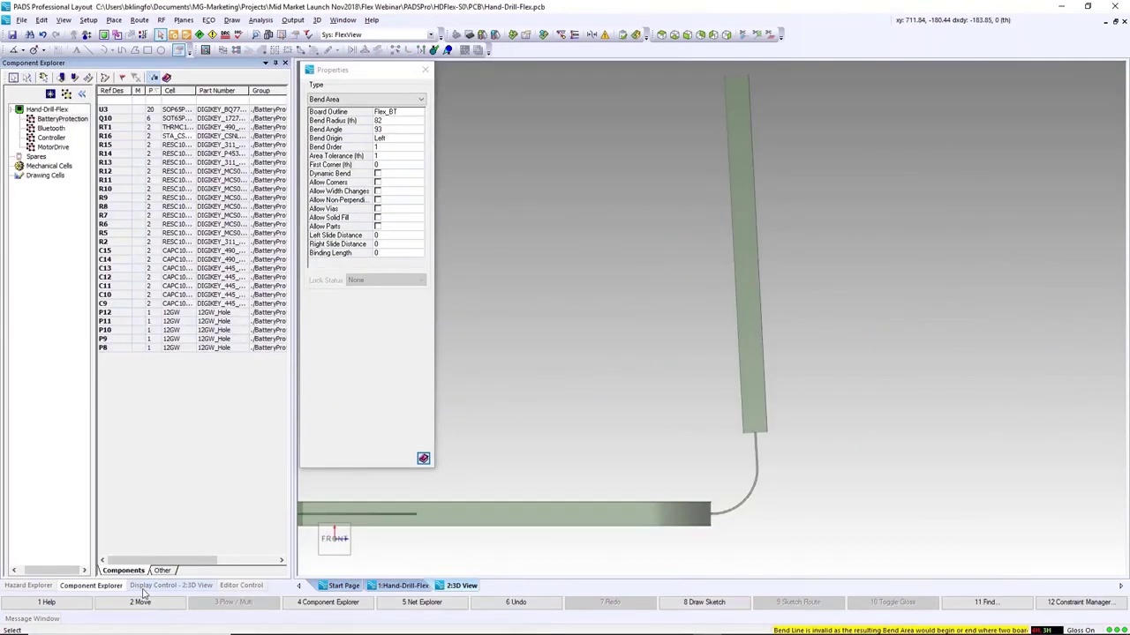
pyautogui.click(147, 586)
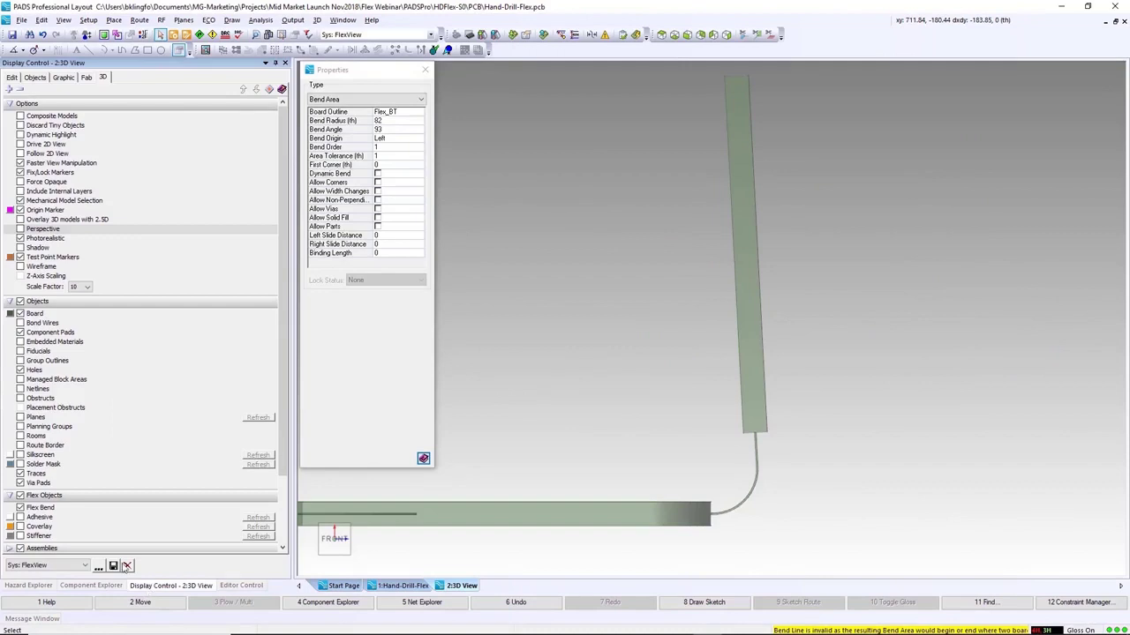
pyautogui.scroll(-3, 23, 522)
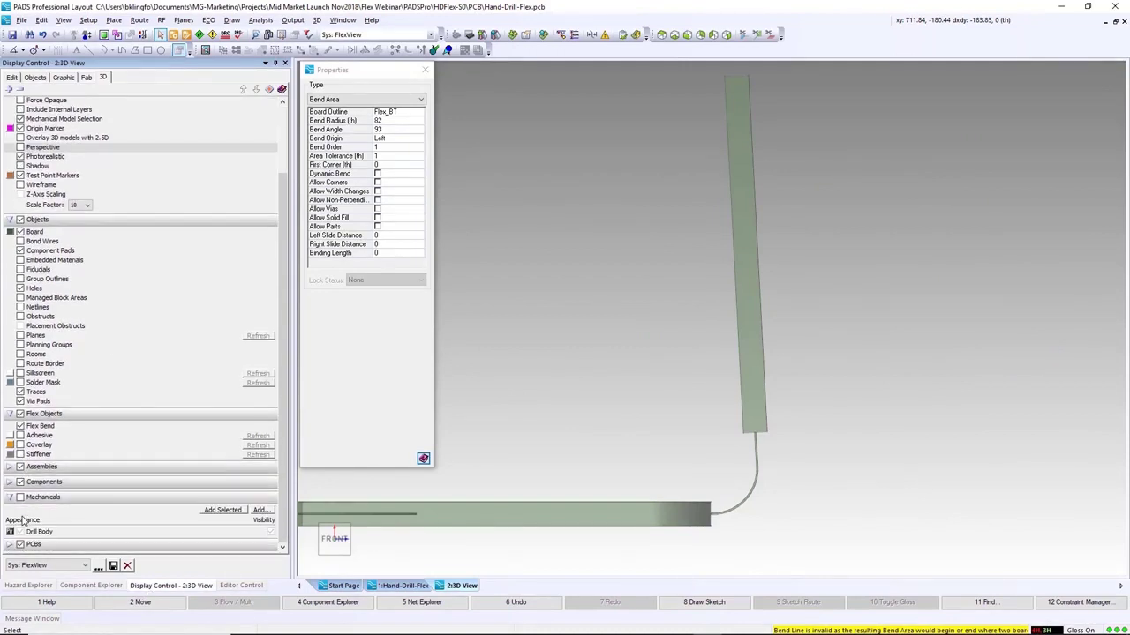
pyautogui.click(20, 498)
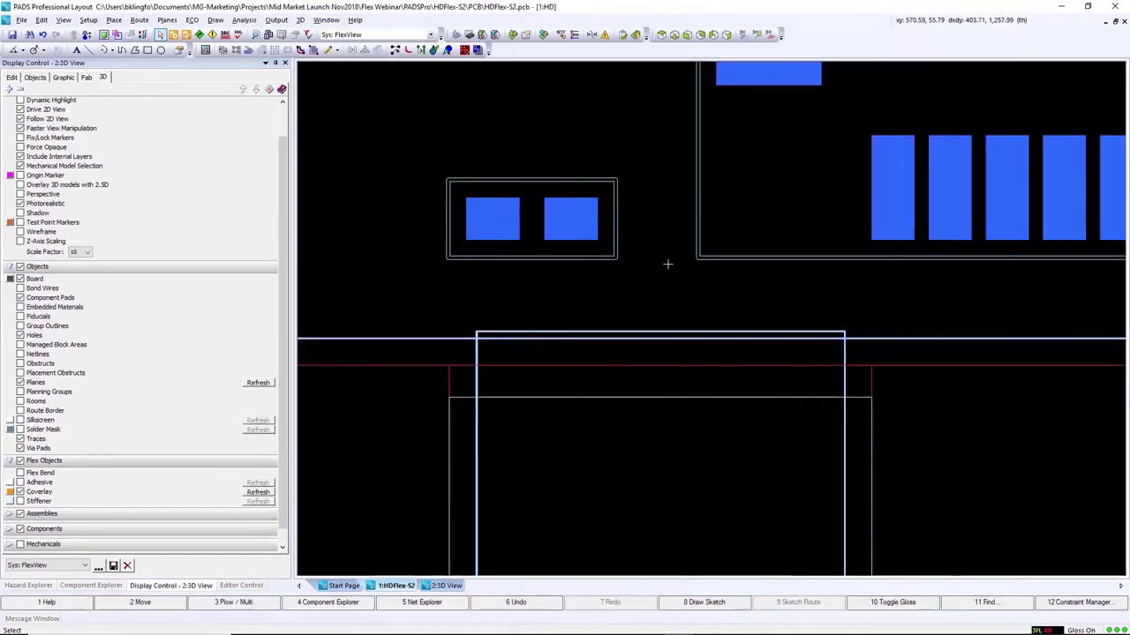
# In the HDFlex-S2 board, move resistor R4 from the rigid area to the end of the flex tail and inspect it in 3D
pyautogui.click(540, 228)
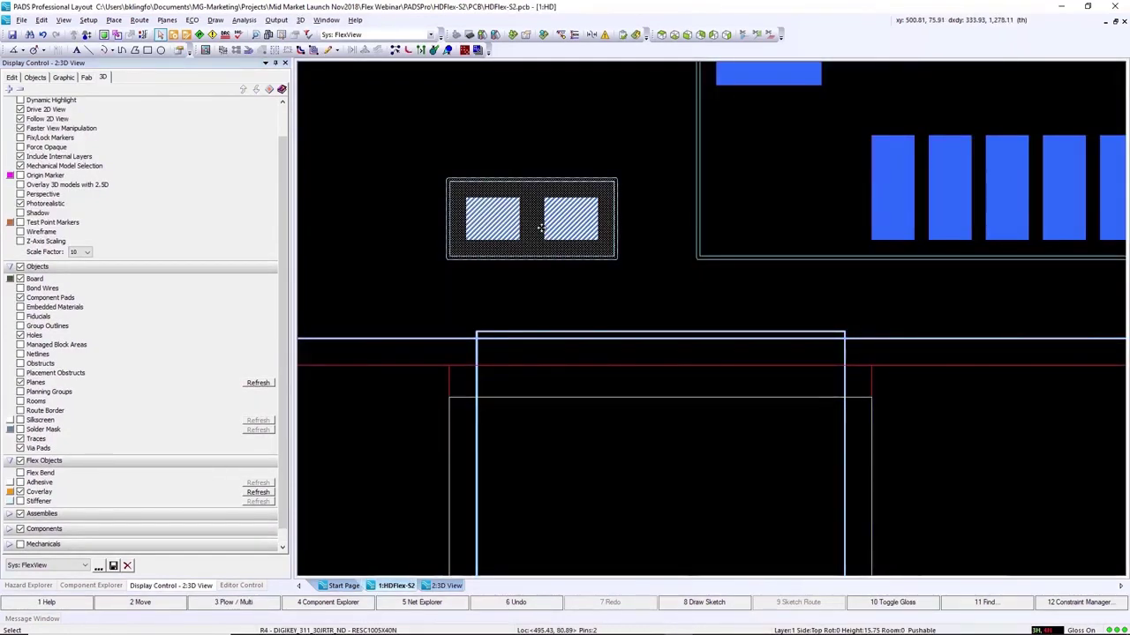
pyautogui.click(534, 260)
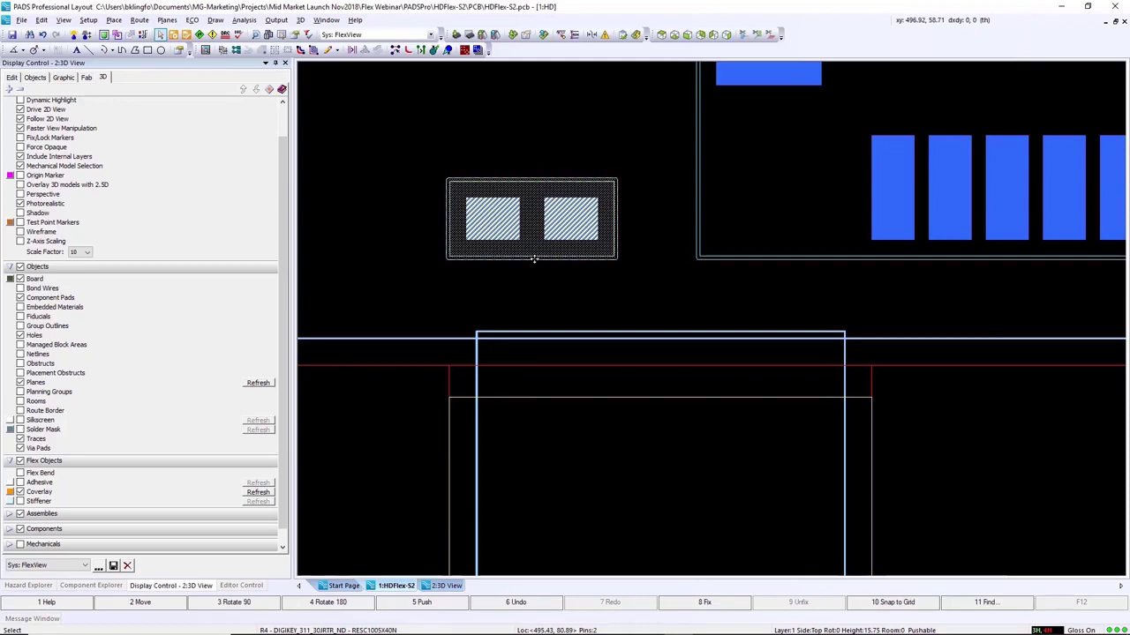
pyautogui.scroll(-5, 534, 258)
pyautogui.moveTo(534, 259); pyautogui.dragTo(452, 478)
pyautogui.scroll(5, 442, 498)
pyautogui.moveTo(424, 526); pyautogui.dragTo(532, 396, button='middle')
pyautogui.moveTo(609, 270); pyautogui.dragTo(639, 245)
pyautogui.click(383, 280)
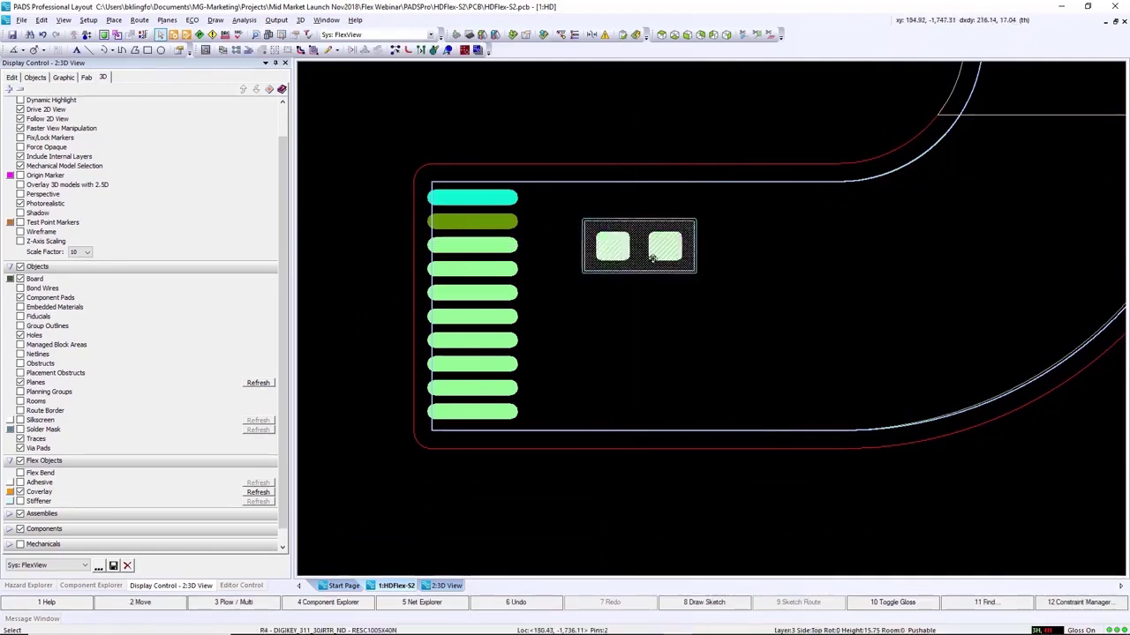
pyautogui.click(448, 586)
pyautogui.scroll(3, 572, 268)
pyautogui.scroll(2, 572, 267)
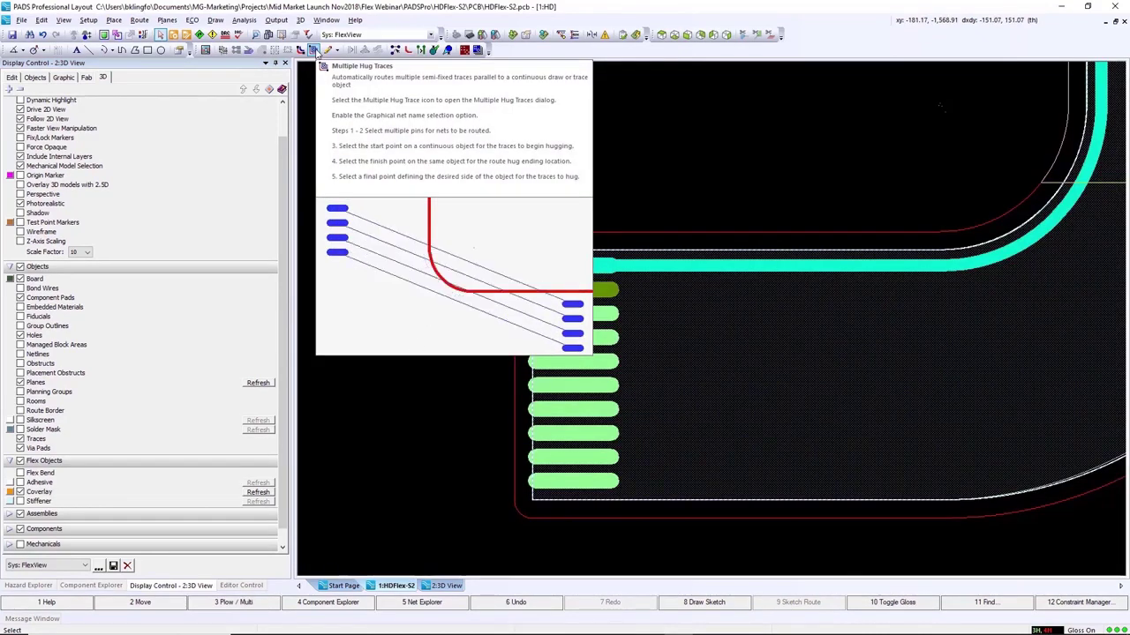
# Set up Multiple Hug Traces with graphical net selection for the nine remaining connector nets at a width of 10 th
pyautogui.click(314, 51)
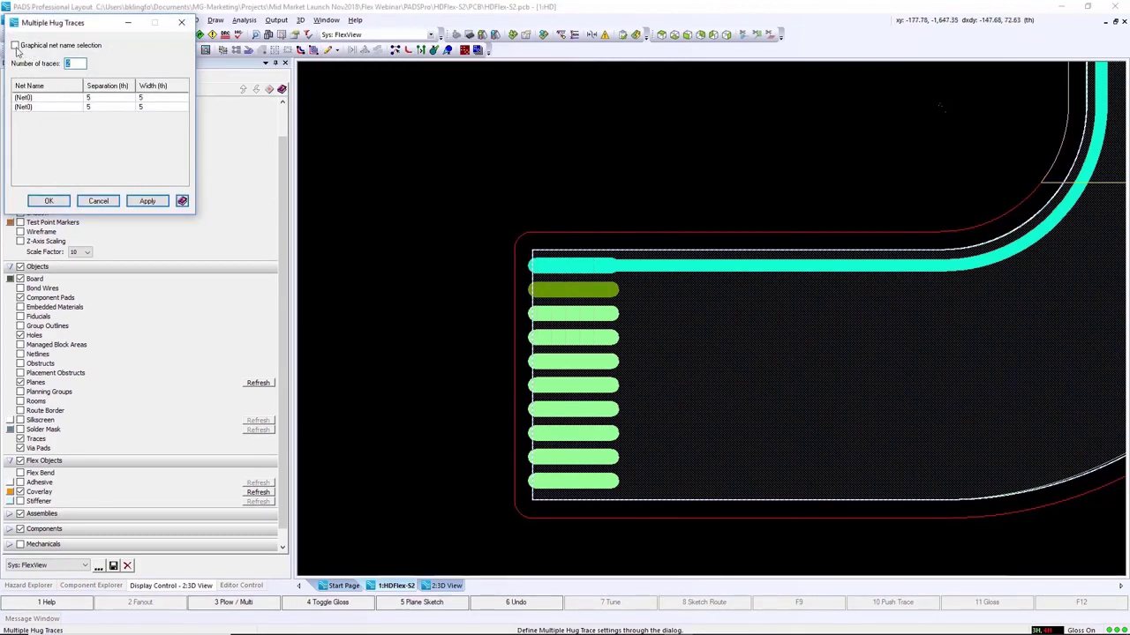
pyautogui.click(15, 46)
pyautogui.click(541, 289)
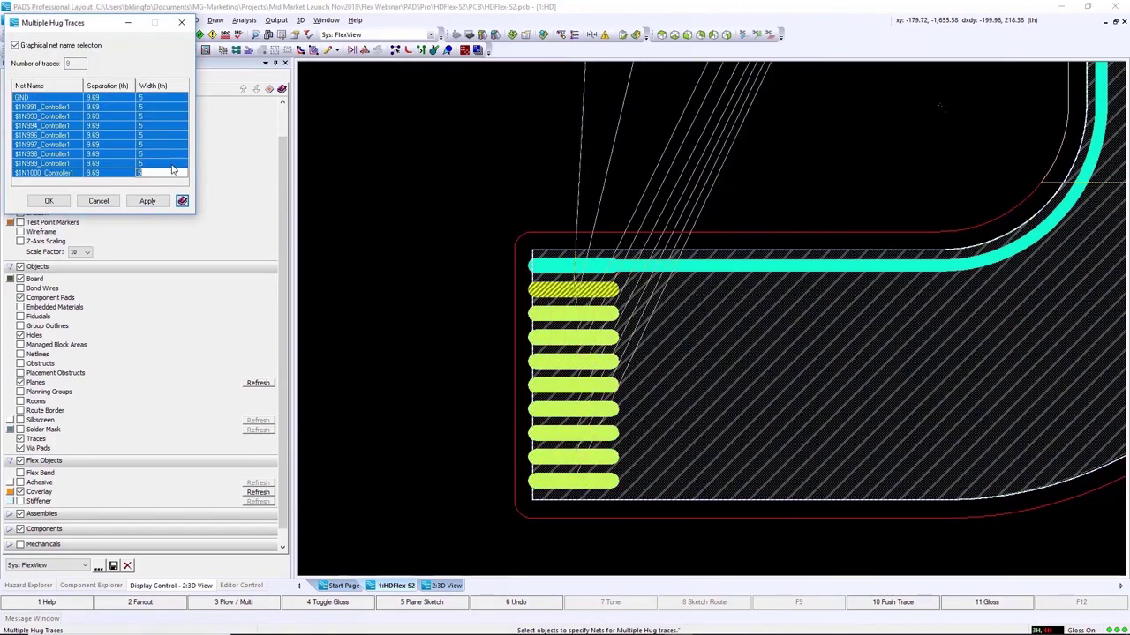
pyautogui.click(174, 169)
pyautogui.write('10')
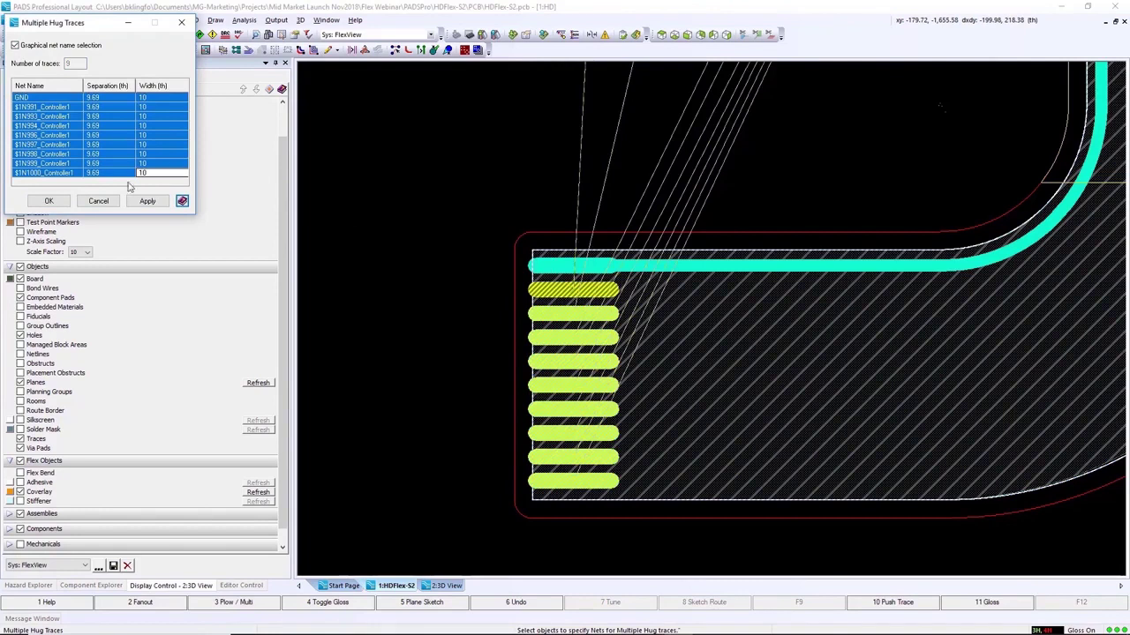
pyautogui.click(48, 200)
# Route the nine hug traces along the existing trace from the flex tail's connector pads up to the rigid board edge
pyautogui.click(637, 266)
pyautogui.moveTo(1040, 143); pyautogui.dragTo(1020, 107, button='middle')
pyautogui.scroll(5, 882, 139)
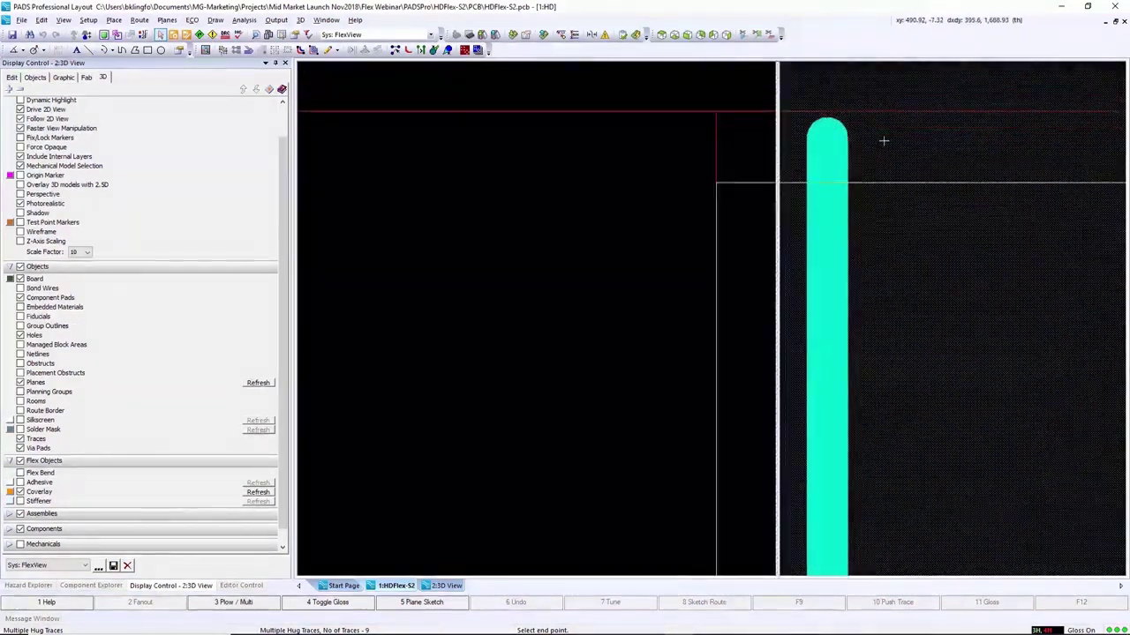
pyautogui.click(800, 130)
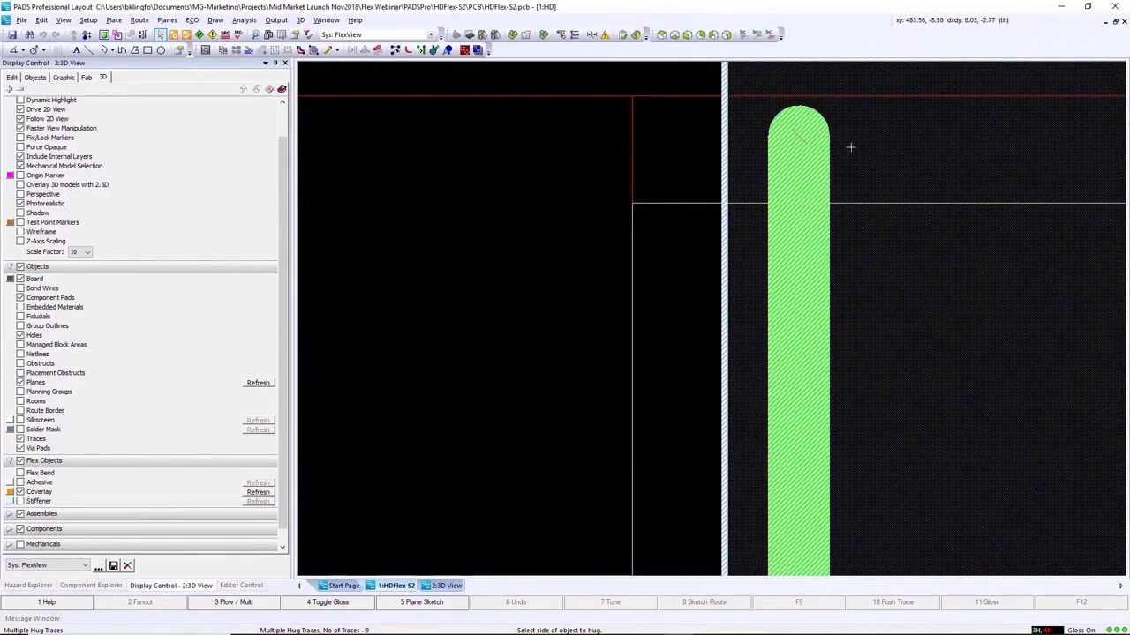
pyautogui.scroll(-3, 824, 311)
pyautogui.scroll(-1, 826, 311)
pyautogui.moveTo(877, 341); pyautogui.dragTo(872, 436, button='middle')
pyautogui.scroll(-4, 877, 341)
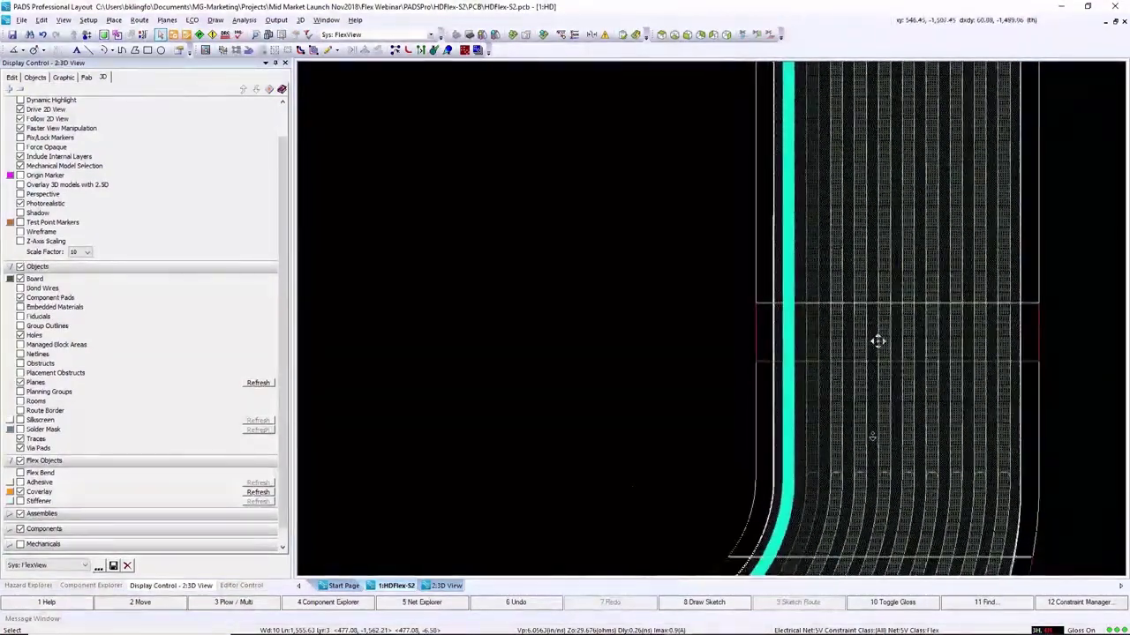
# Finish copying the short, wide trace segments onto the connector pads at the end of the flex tail
pyautogui.scroll(3, 750, 245)
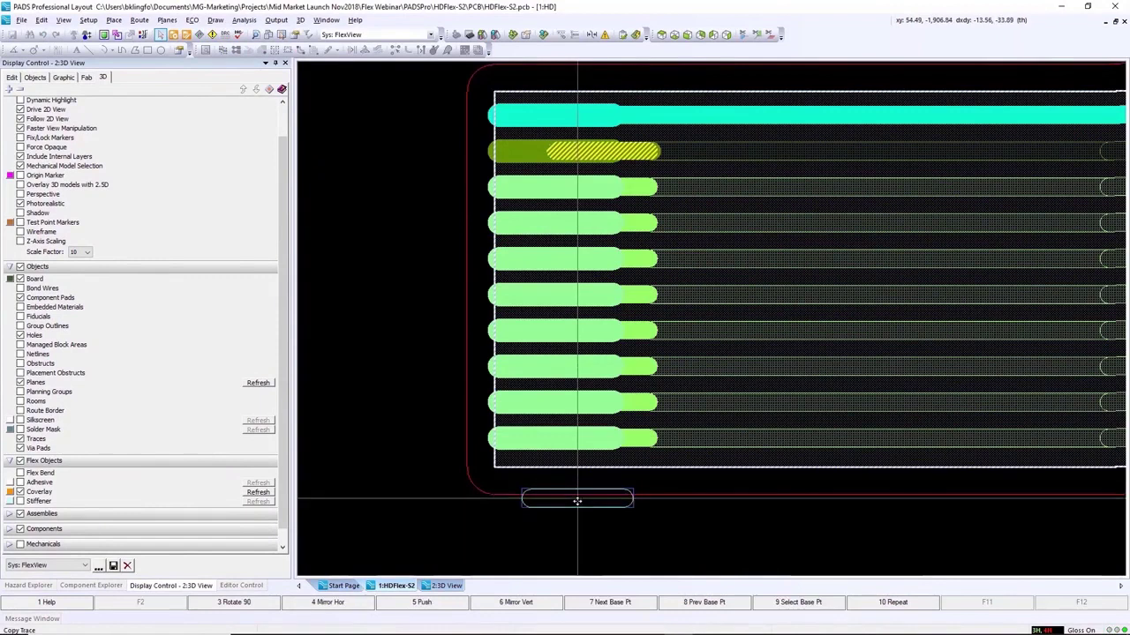
pyautogui.press('Escape')
pyautogui.click(579, 509)
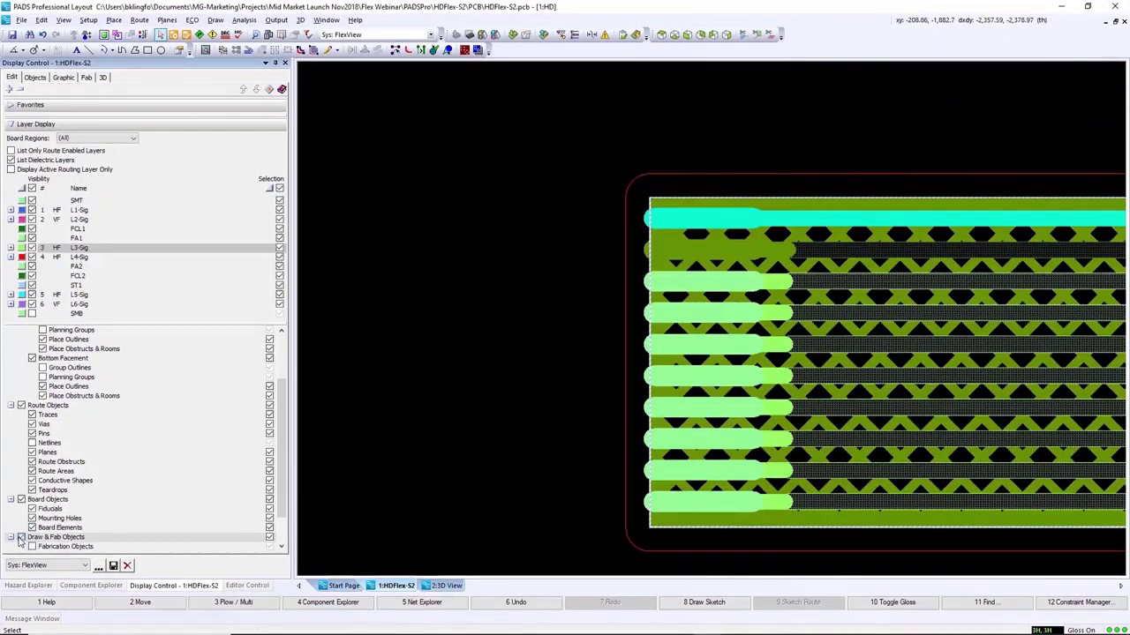
pyautogui.scroll(-2, 21, 536)
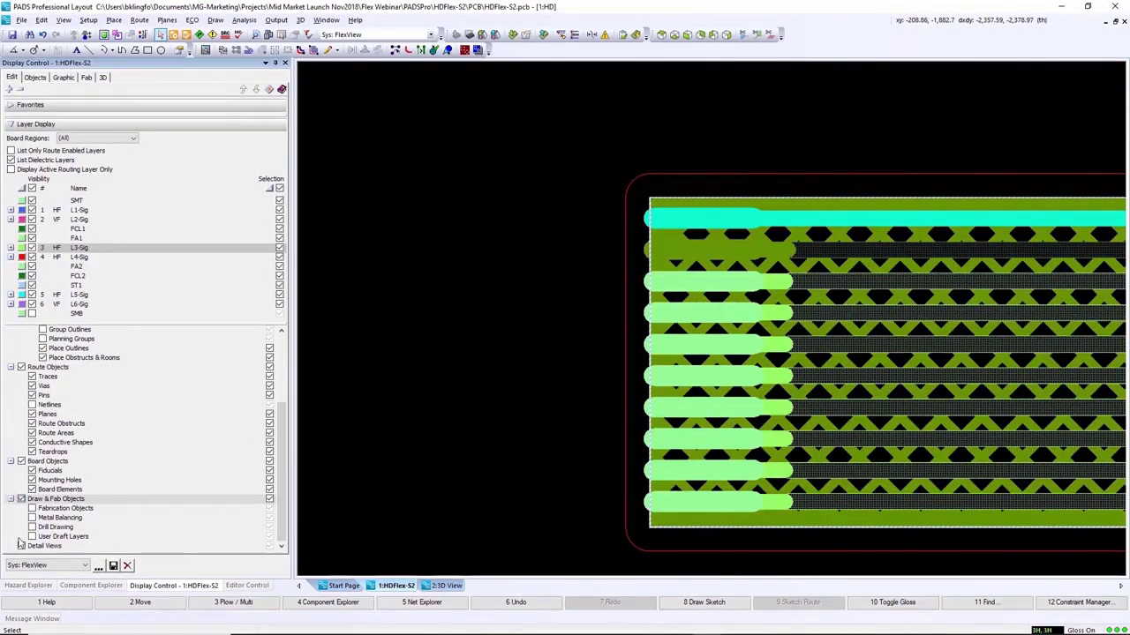
# Show the fabrication objects and check the object type of the stiffener polygon at the end of the flex tail
pyautogui.click(32, 509)
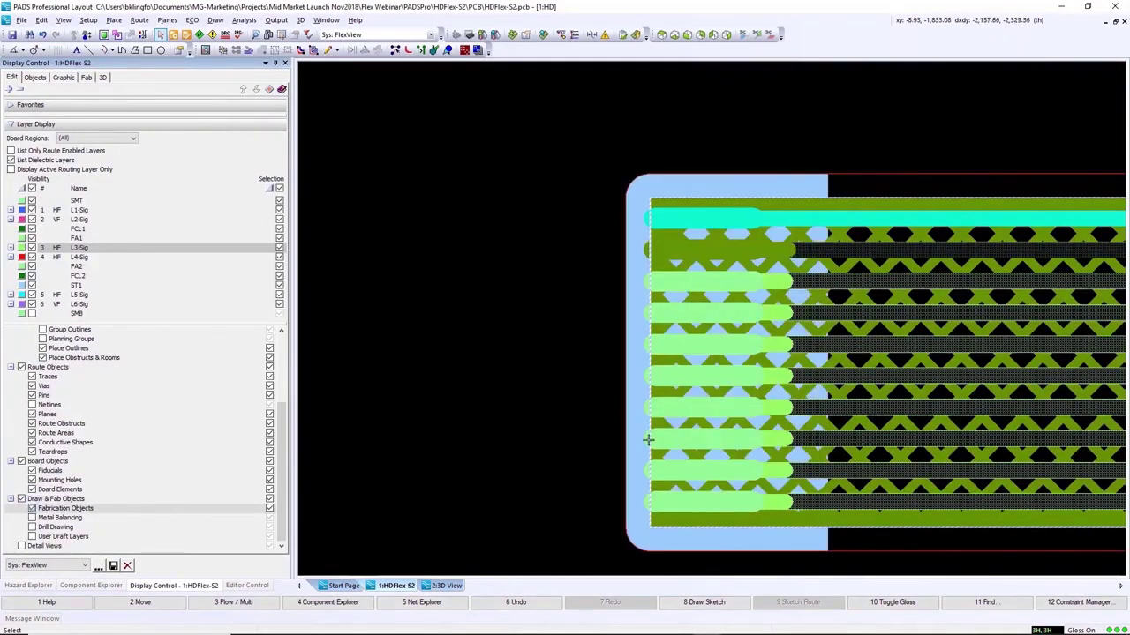
pyautogui.doubleClick(820, 537)
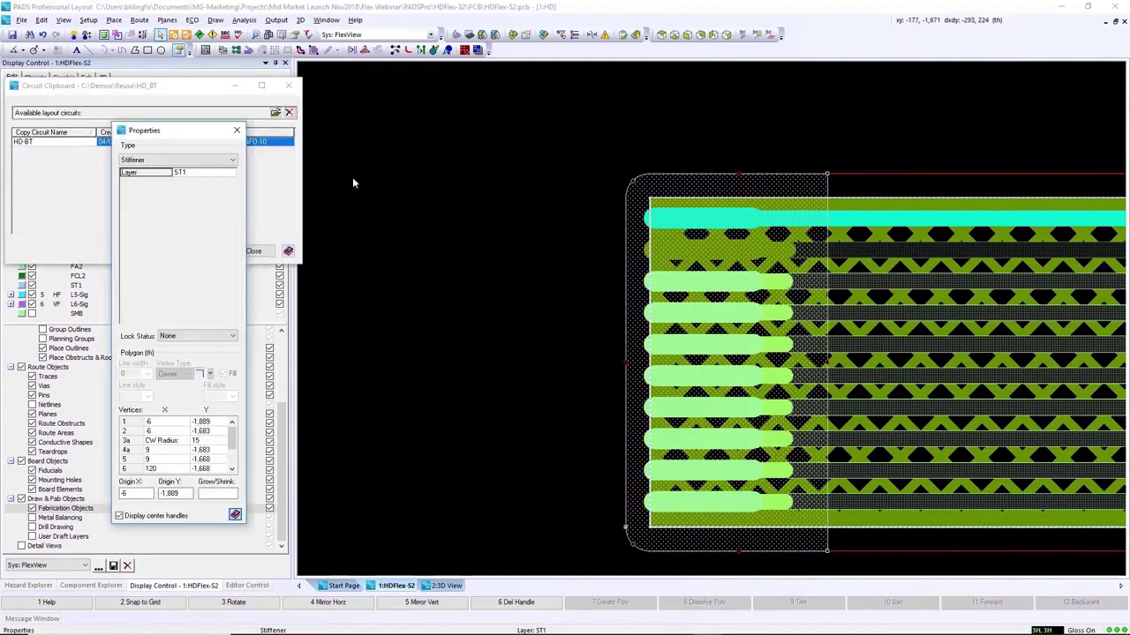
pyautogui.click(176, 159)
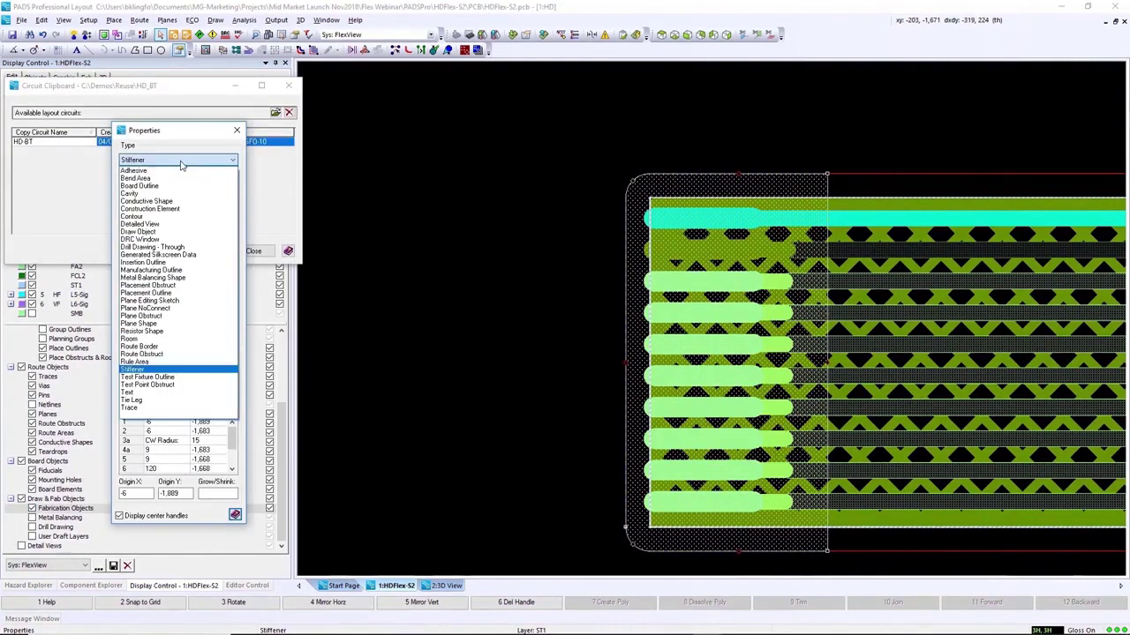
pyautogui.click(176, 371)
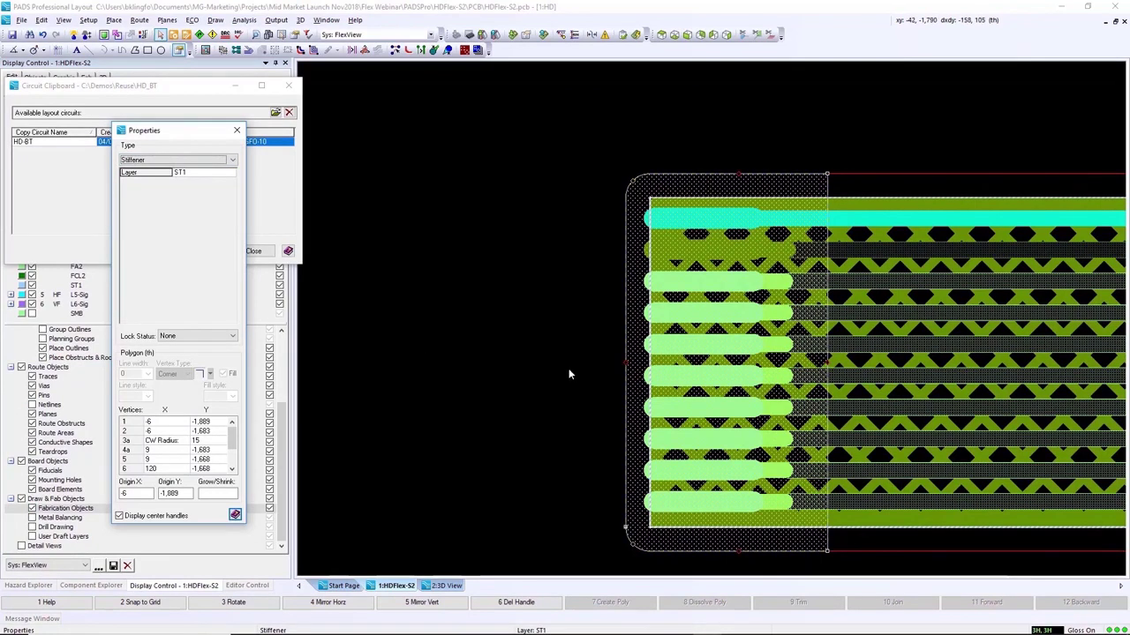
# Display the stiffener in the 3D view and inspect it on the end of the flex tail, closing the leftover dialogs
pyautogui.click(441, 586)
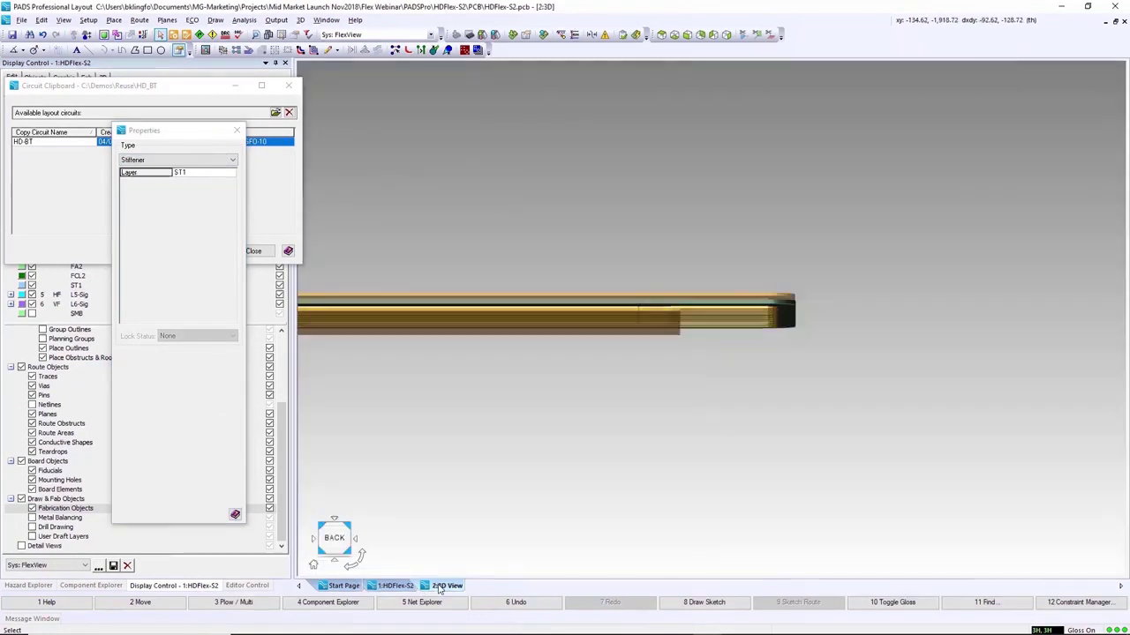
pyautogui.click(237, 130)
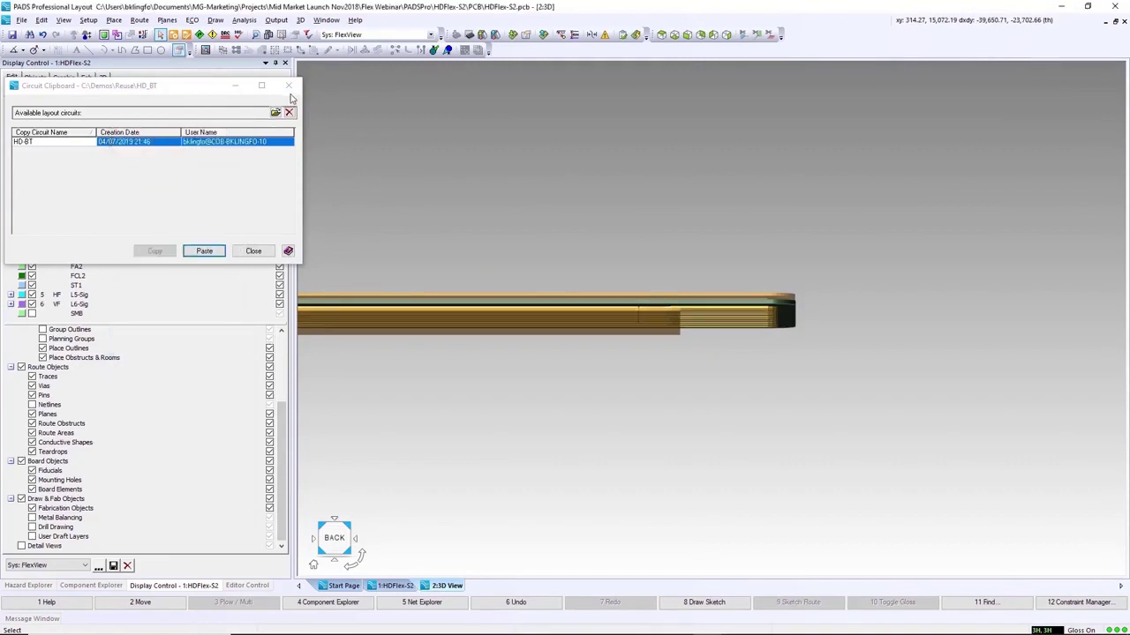
pyautogui.click(289, 86)
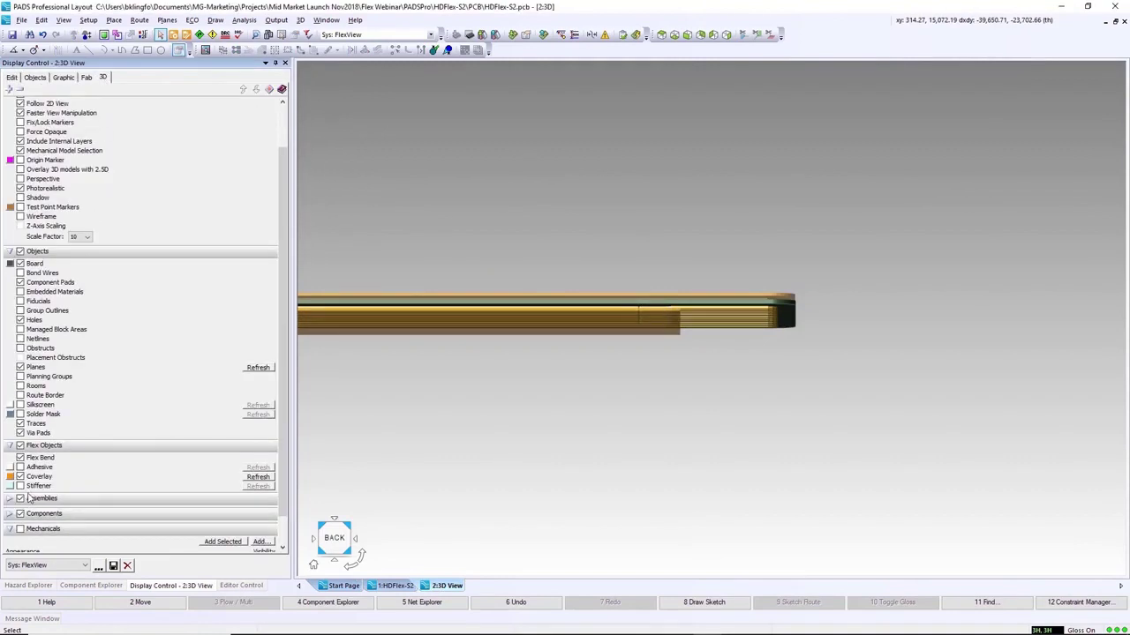
pyautogui.click(21, 487)
pyautogui.scroll(3, 691, 309)
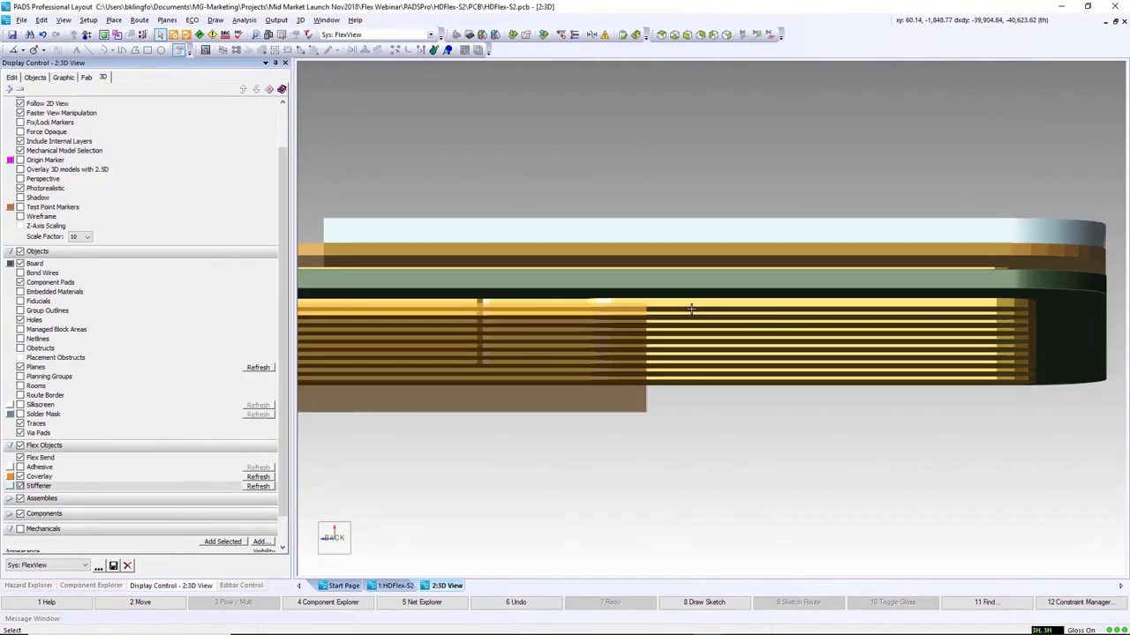
# Show the mechanical models in 3D and view the folded rigid-flex board inside the drill housing
pyautogui.scroll(-2, 691, 309)
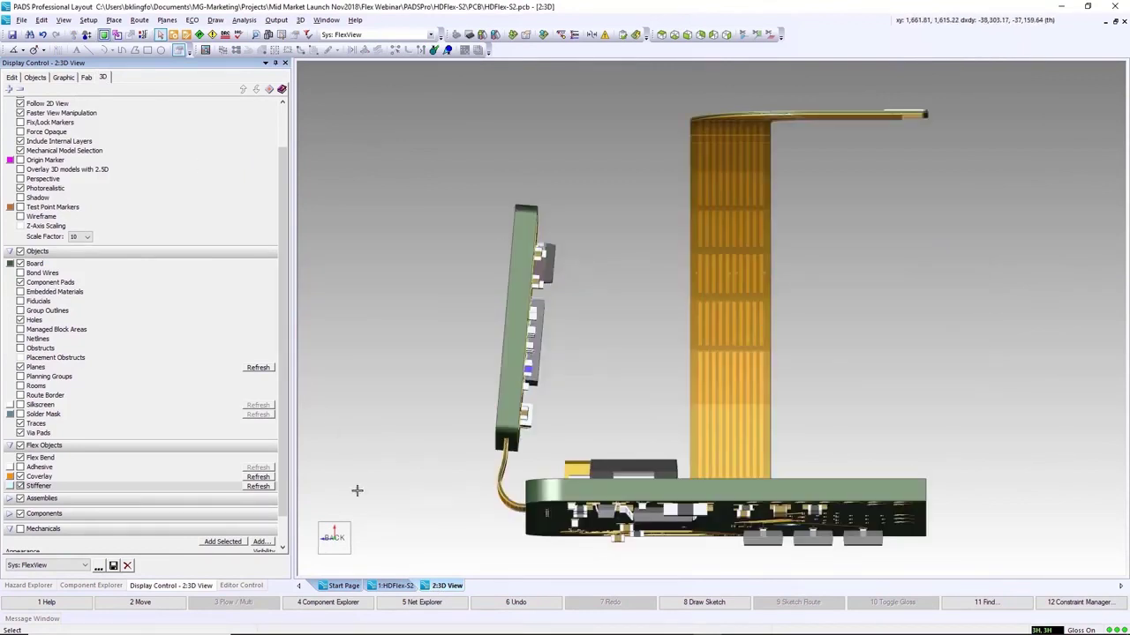
pyautogui.click(338, 541)
pyautogui.click(20, 529)
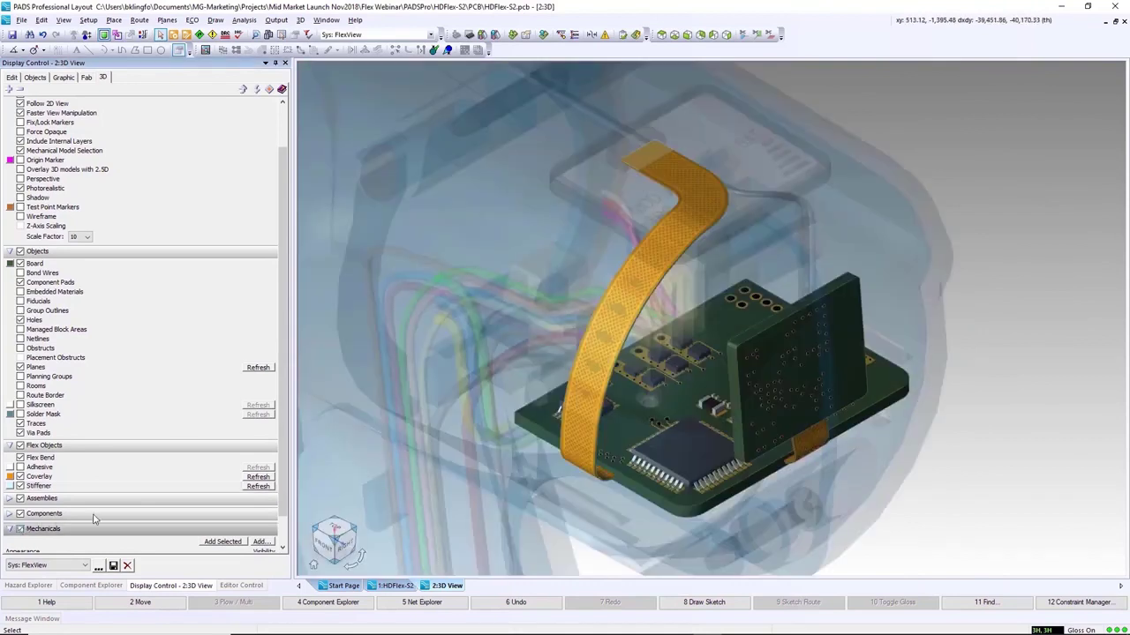
pyautogui.click(334, 535)
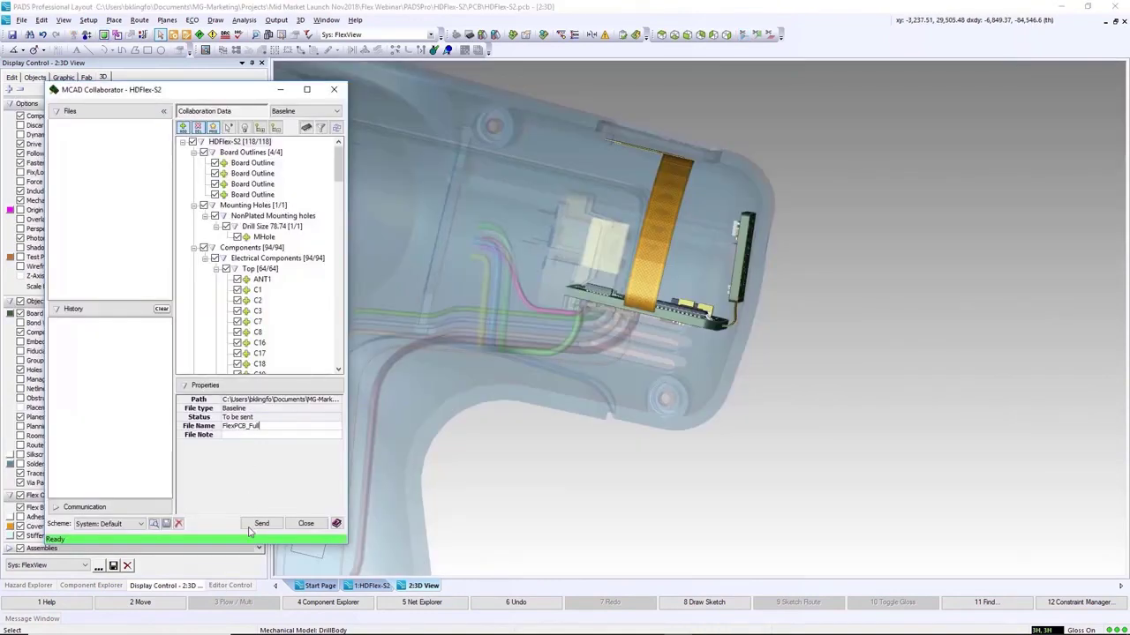
# Send the FlexPCB_Full baseline through MCAD Collaborator and import it in NX as HD_PCBFlex.prt
pyautogui.click(262, 524)
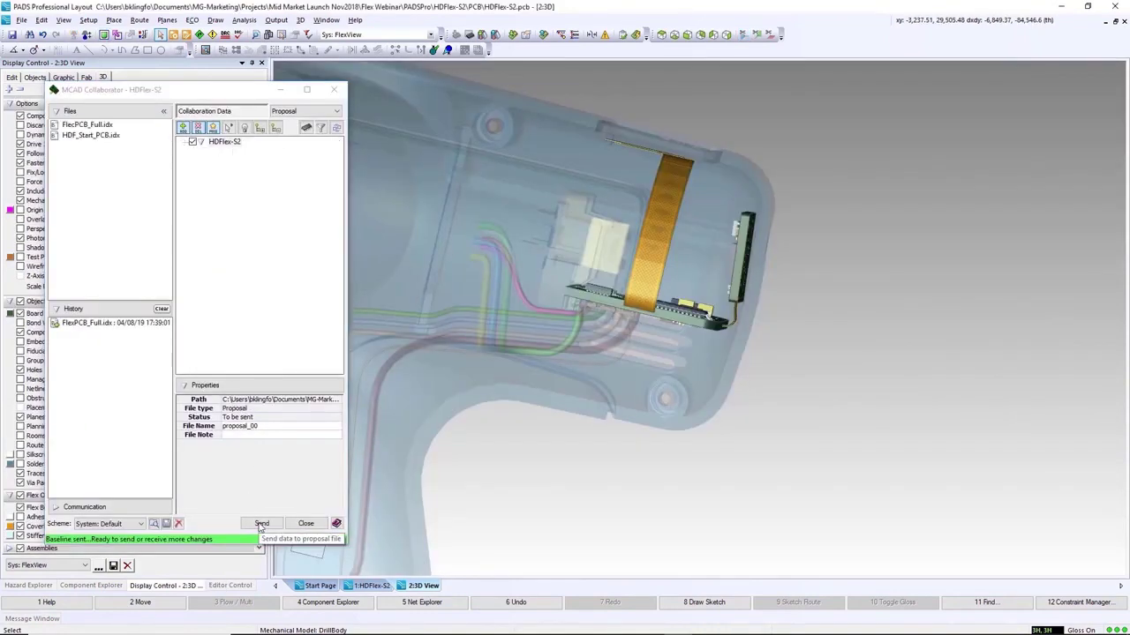
pyautogui.click(306, 524)
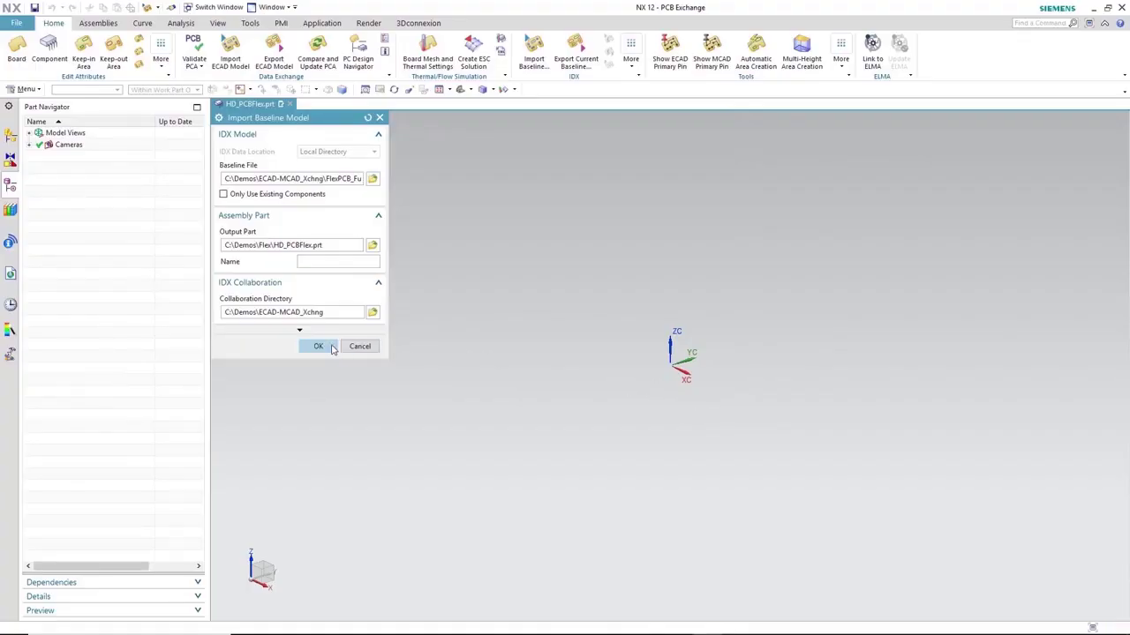
pyautogui.click(319, 346)
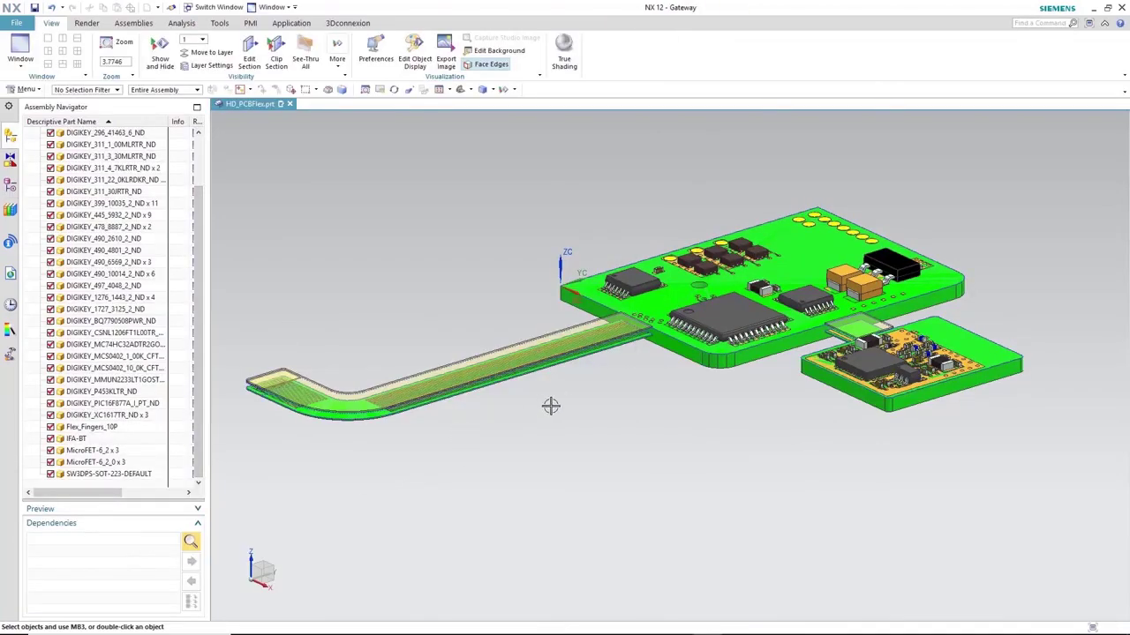
# Examine the imported rigid-flex board in NX and its fit in the drill assembly using the Mid-2 section
pyautogui.moveTo(547, 403); pyautogui.dragTo(610, 418, button='middle')
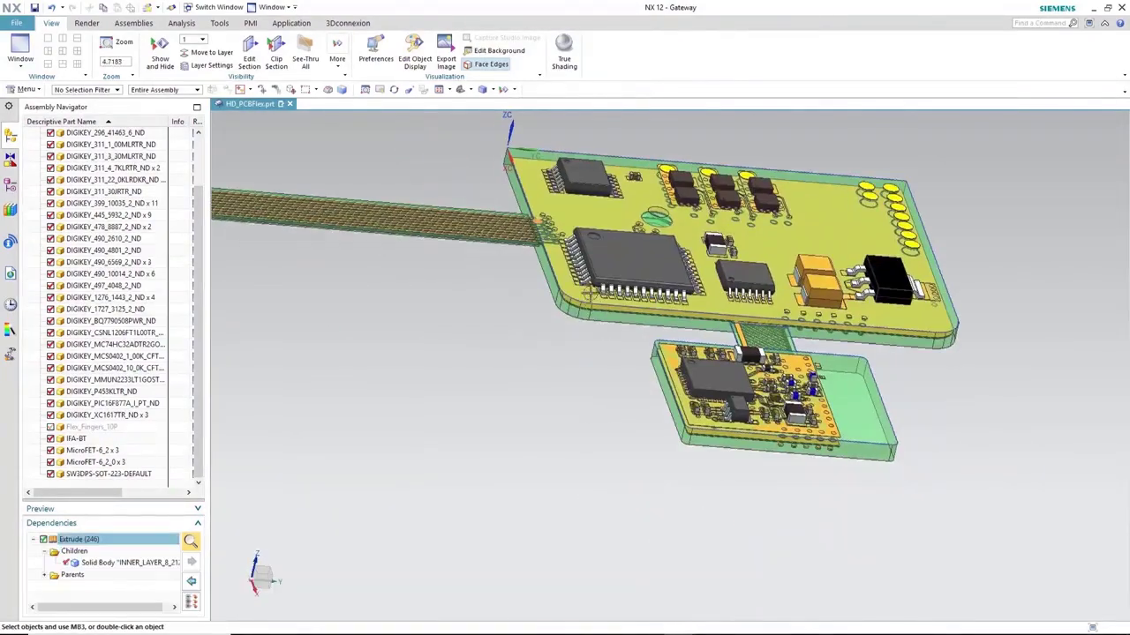
pyautogui.scroll(3, 797, 333)
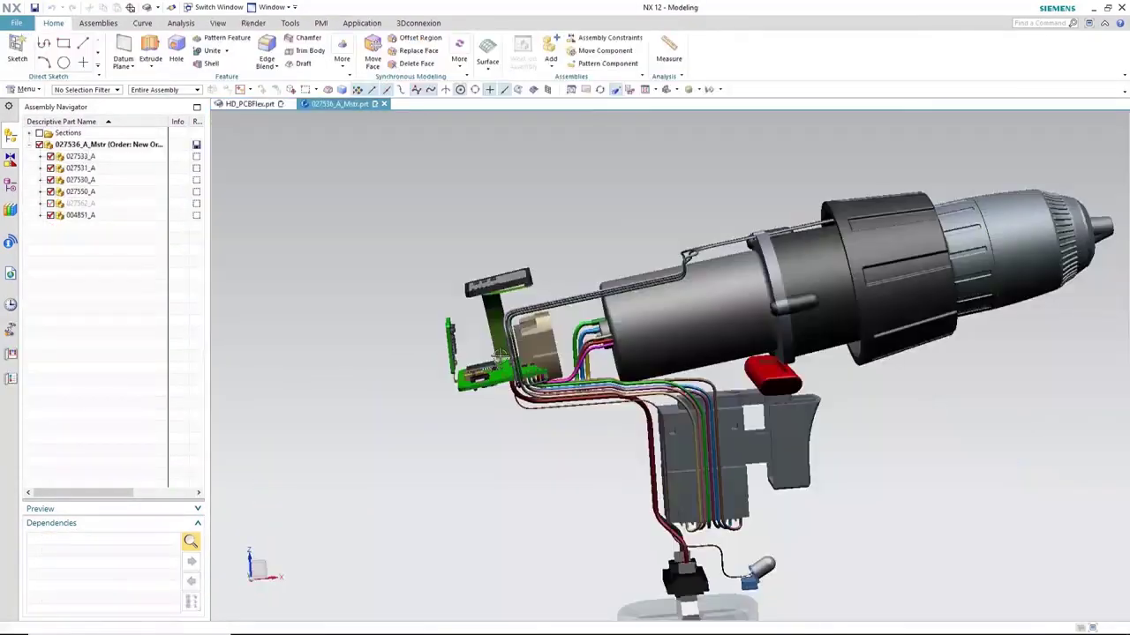
pyautogui.scroll(3, 499, 355)
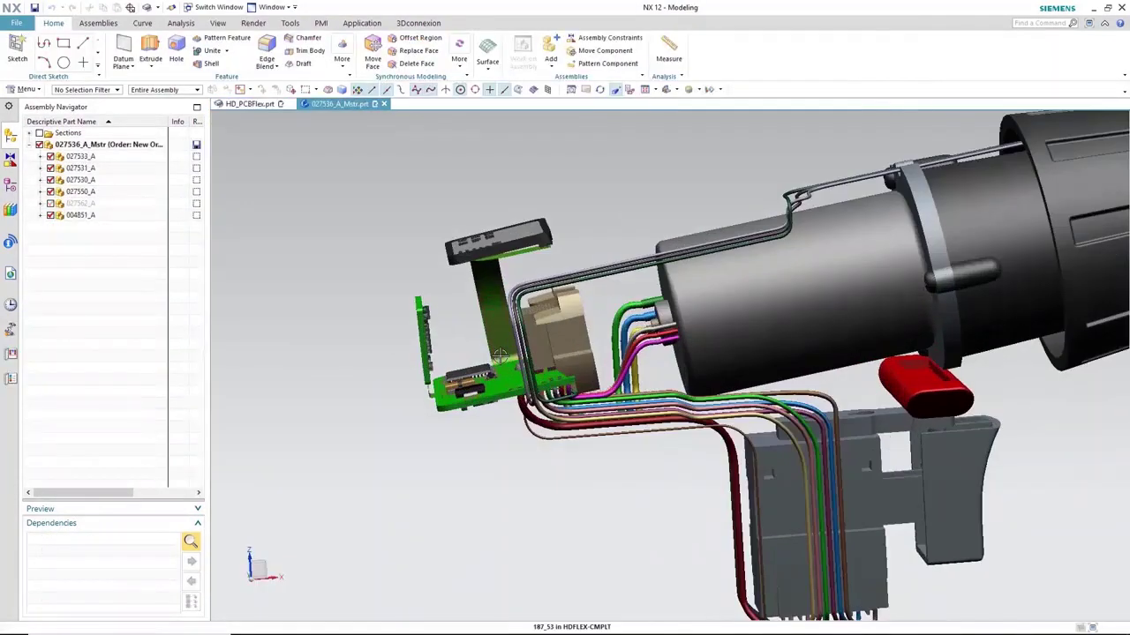
pyautogui.moveTo(481, 461); pyautogui.dragTo(484, 467, button='middle')
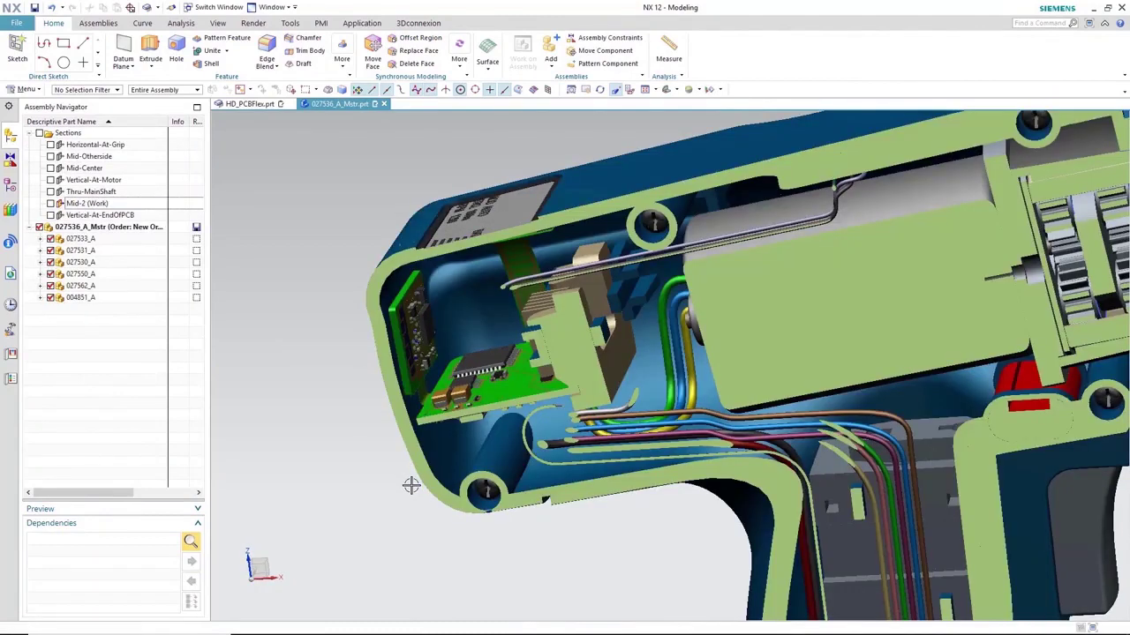
pyautogui.scroll(5, 433, 415)
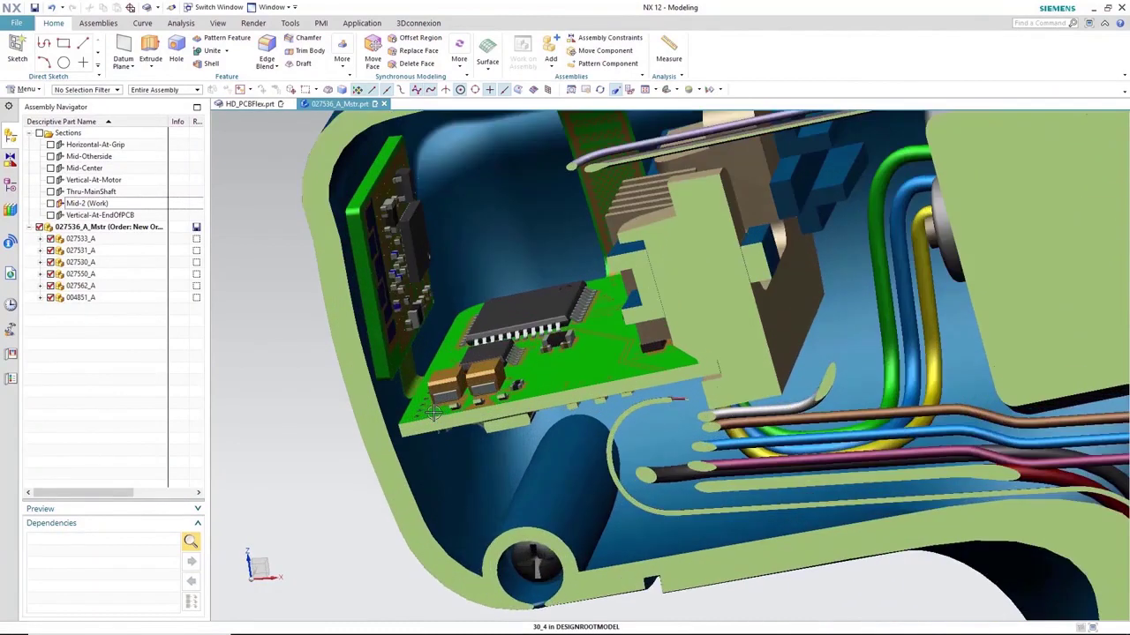
pyautogui.scroll(-5, 433, 412)
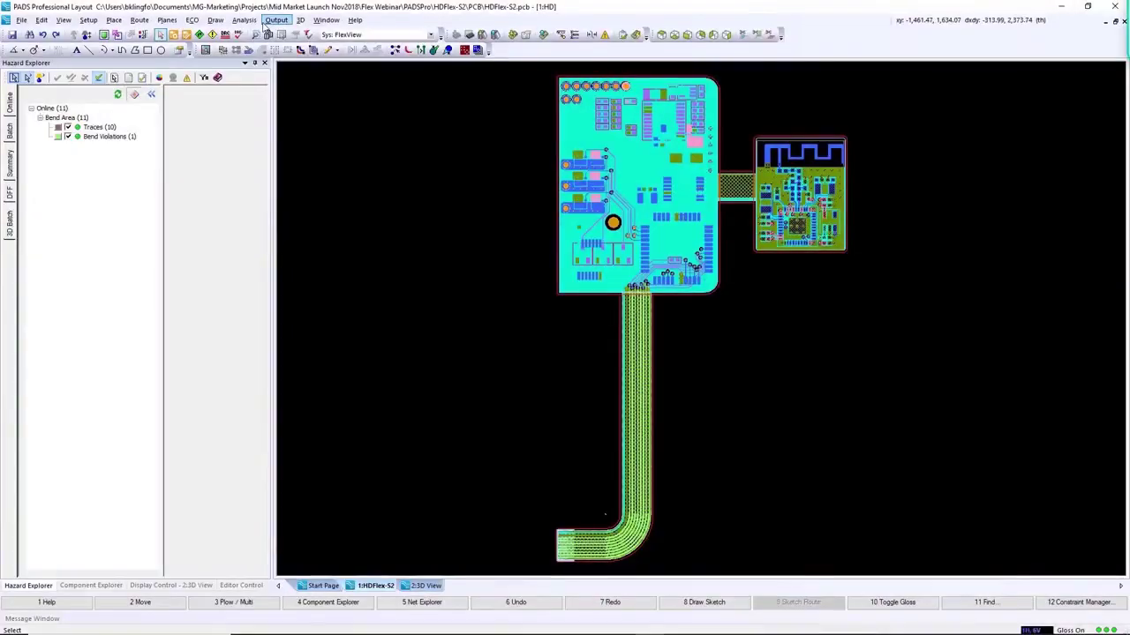
# Switch back to PADS Professional Layout, open ODB++ Output and review its layer mapping, collapsing the Drc and User layer groups
pyautogui.click(267, 21)
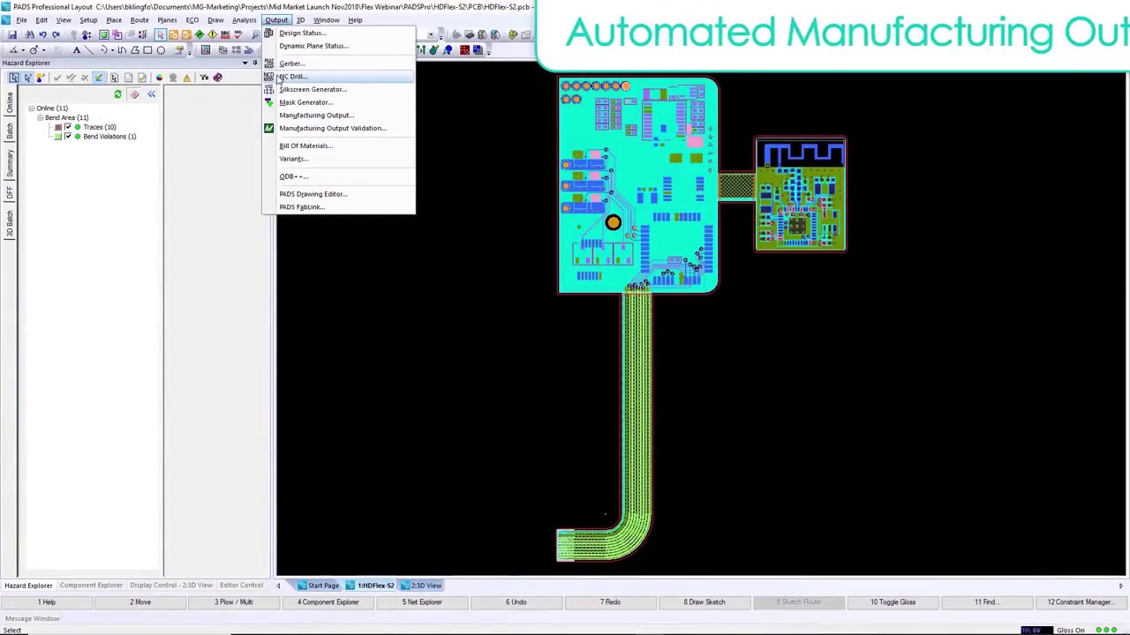
pyautogui.click(291, 166)
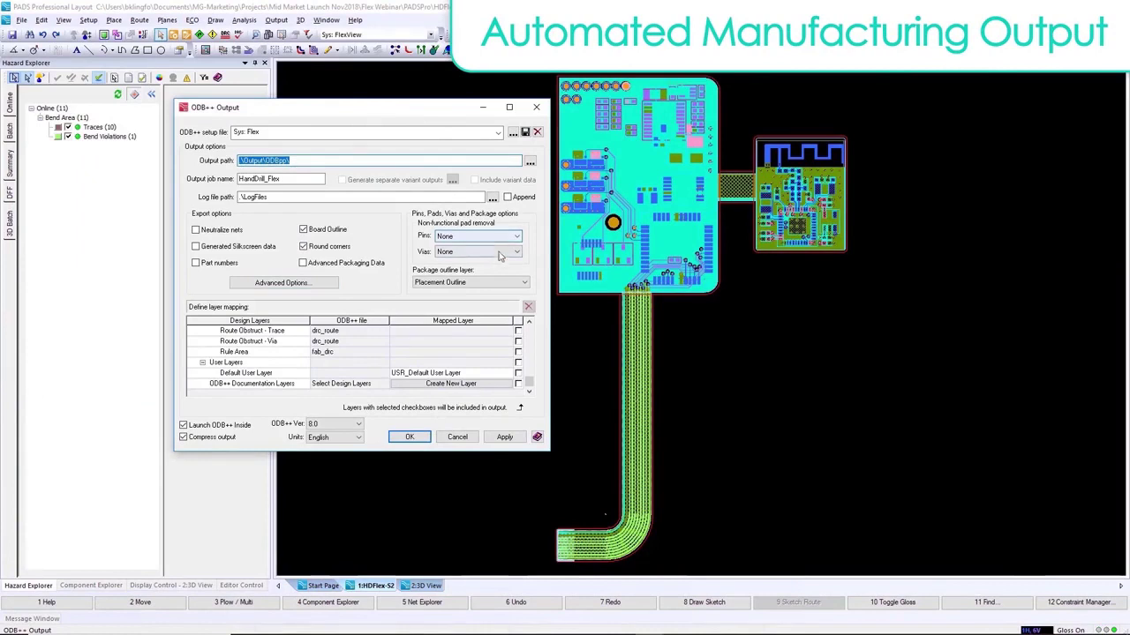
pyautogui.moveTo(529, 382); pyautogui.dragTo(528, 331)
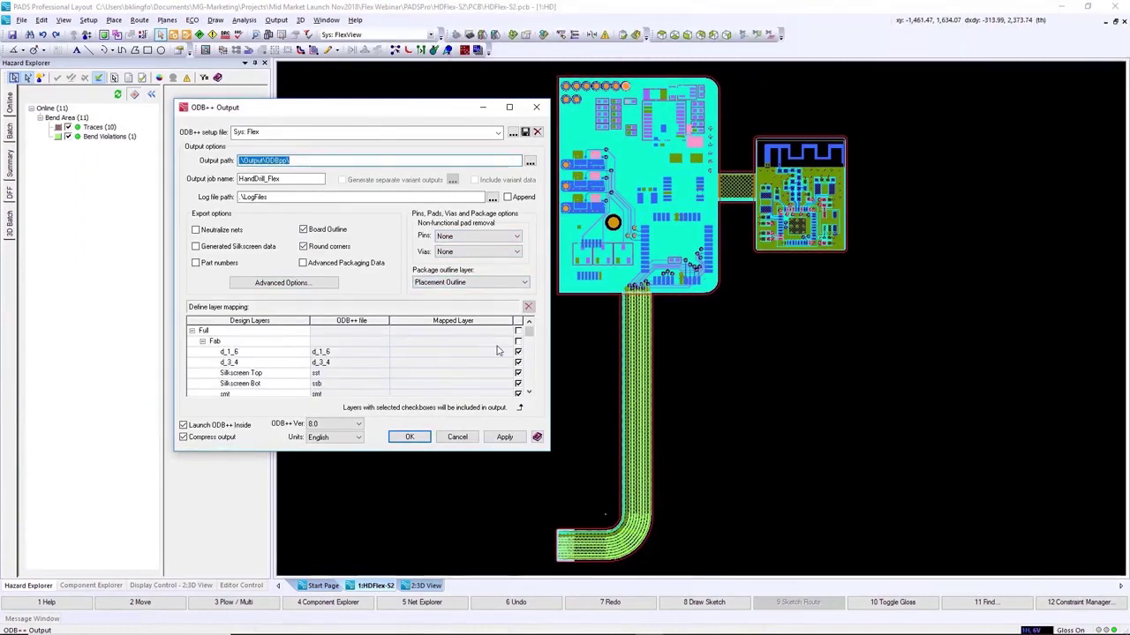
pyautogui.click(529, 394)
pyautogui.click(528, 394)
pyautogui.click(528, 394)
pyautogui.click(528, 393)
pyautogui.click(528, 394)
pyautogui.click(528, 394)
pyautogui.click(528, 394)
pyautogui.click(528, 394)
pyautogui.click(529, 393)
pyautogui.click(528, 394)
pyautogui.click(529, 394)
pyautogui.click(529, 394)
pyautogui.click(202, 352)
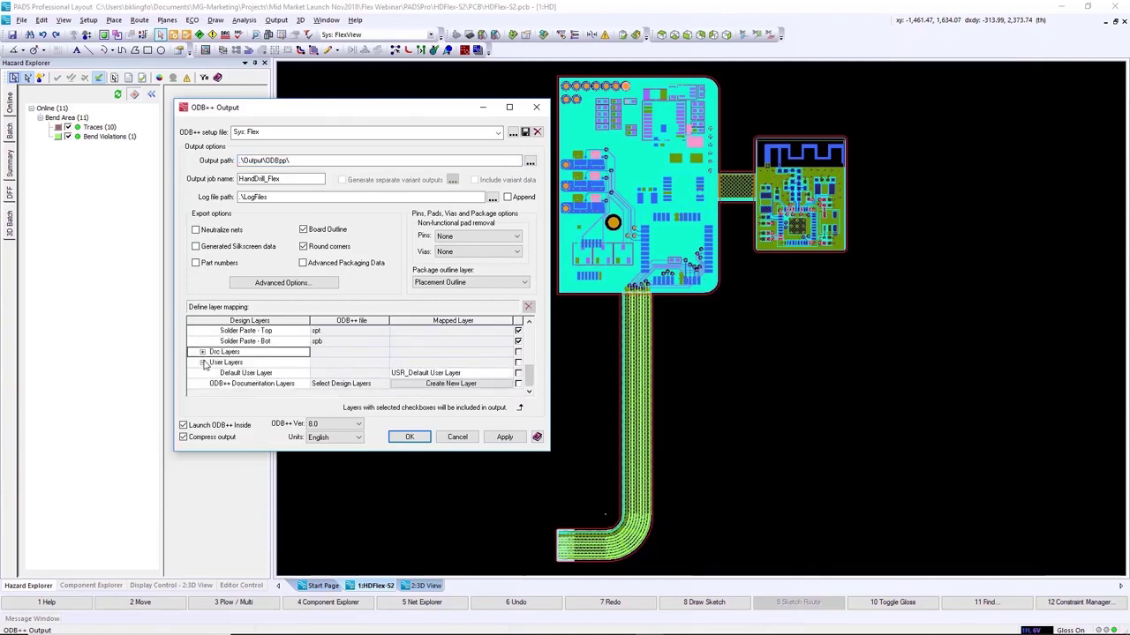
pyautogui.click(229, 384)
# Generate the compressed ODB++ output for job HandDrill_Flex with the Sys: Flex setup, launching ODB++ Inside
pyautogui.click(433, 133)
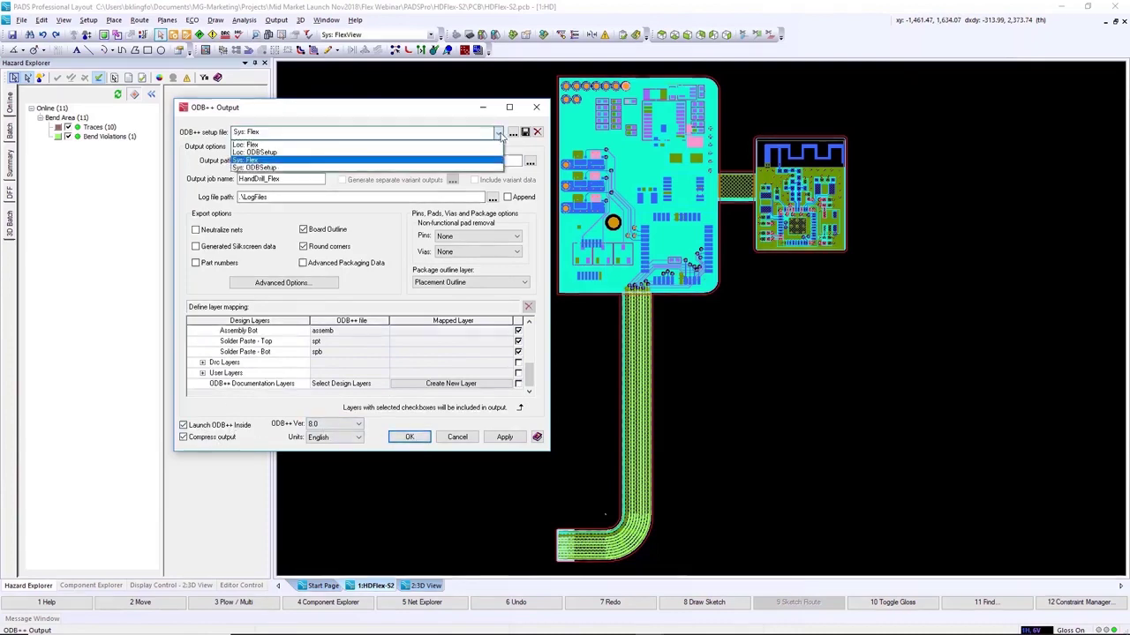
pyautogui.click(304, 121)
pyautogui.click(410, 436)
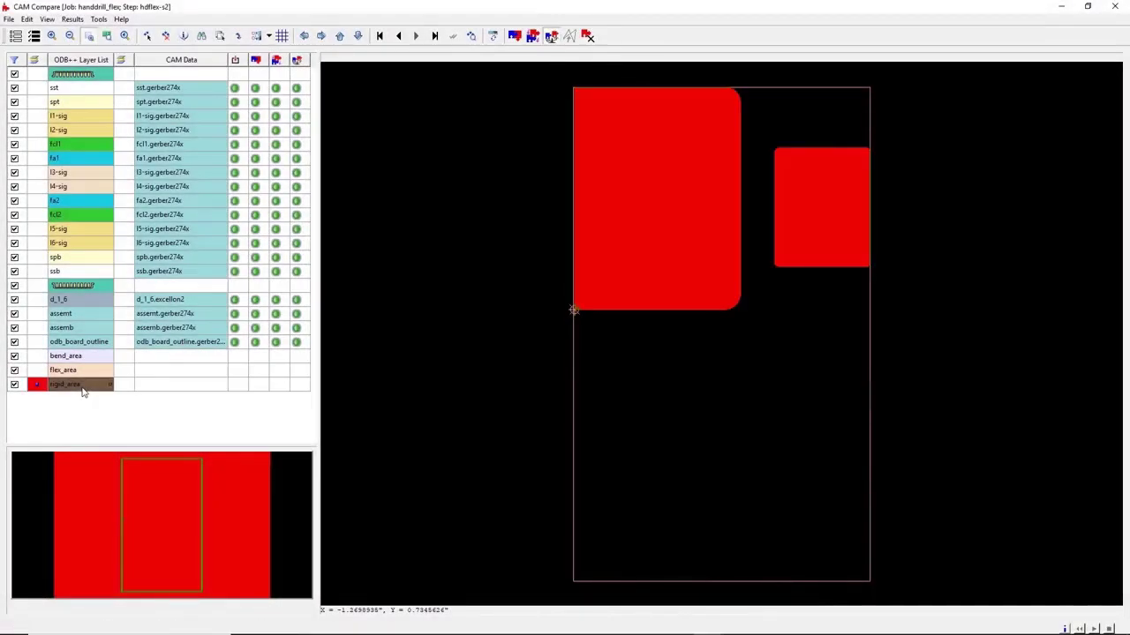
# In CAM Compare, view the flex_area and bend_area layers together with rigid_area and hide all three again
pyautogui.click(83, 374)
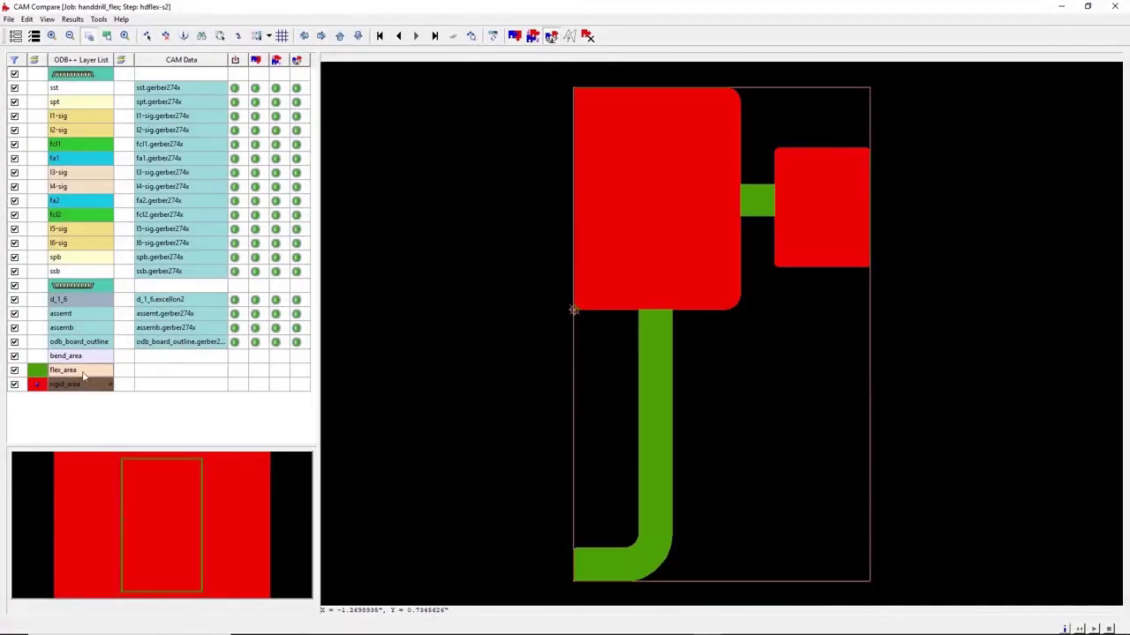
pyautogui.click(63, 358)
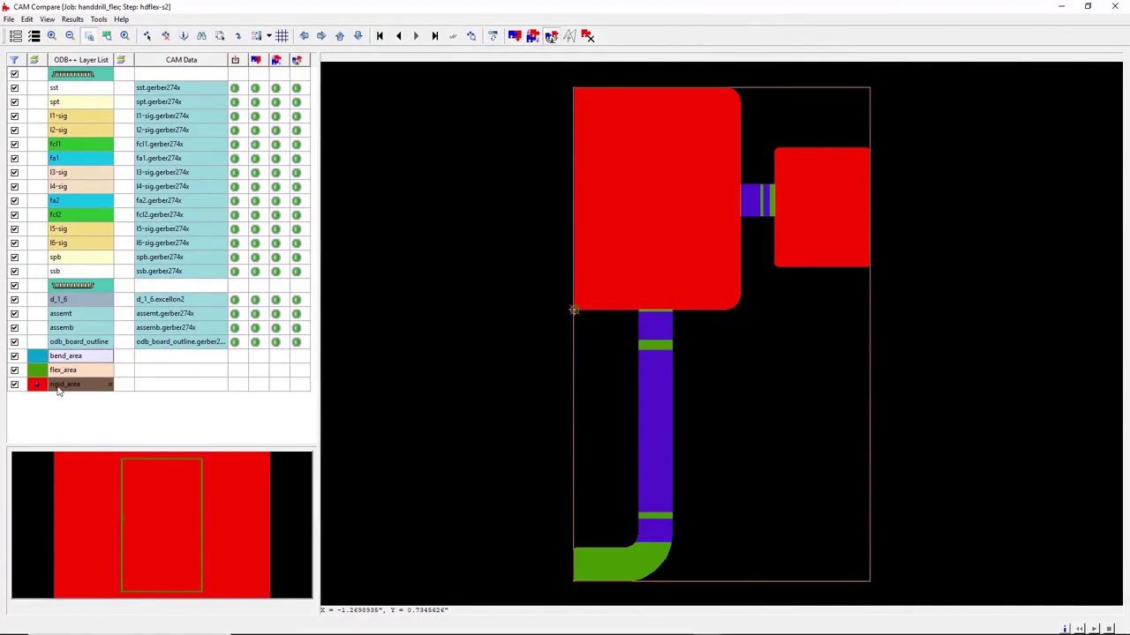
pyautogui.click(58, 390)
pyautogui.click(58, 376)
pyautogui.click(58, 360)
# View the l4-sig, l3-sig and fcl1 layers one after another with their Gerber data
pyautogui.click(61, 191)
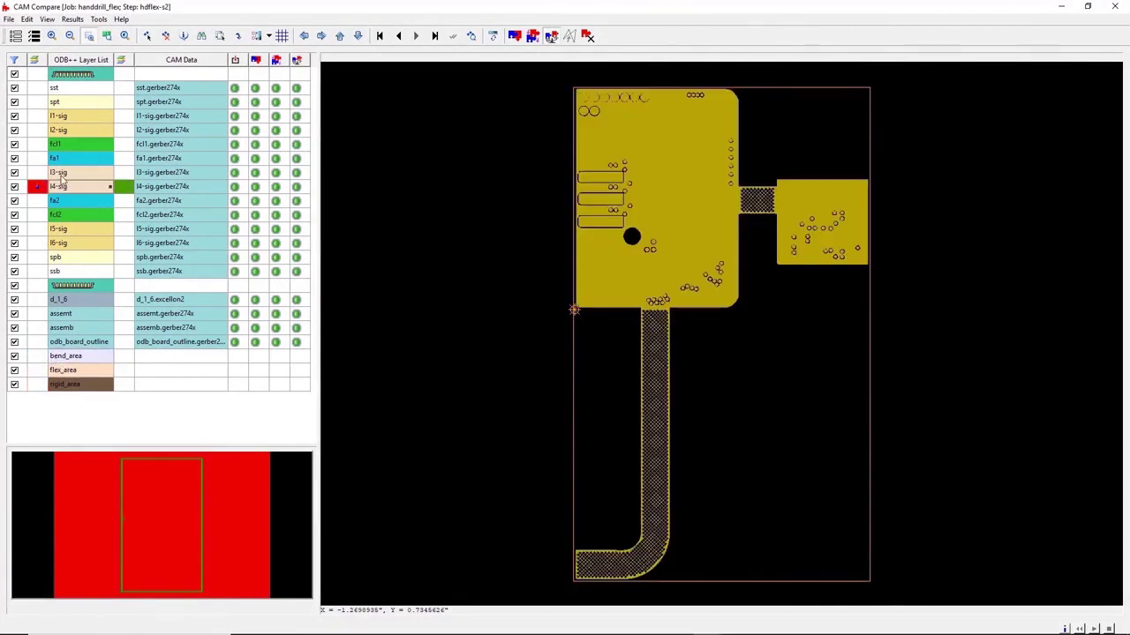
pyautogui.click(60, 174)
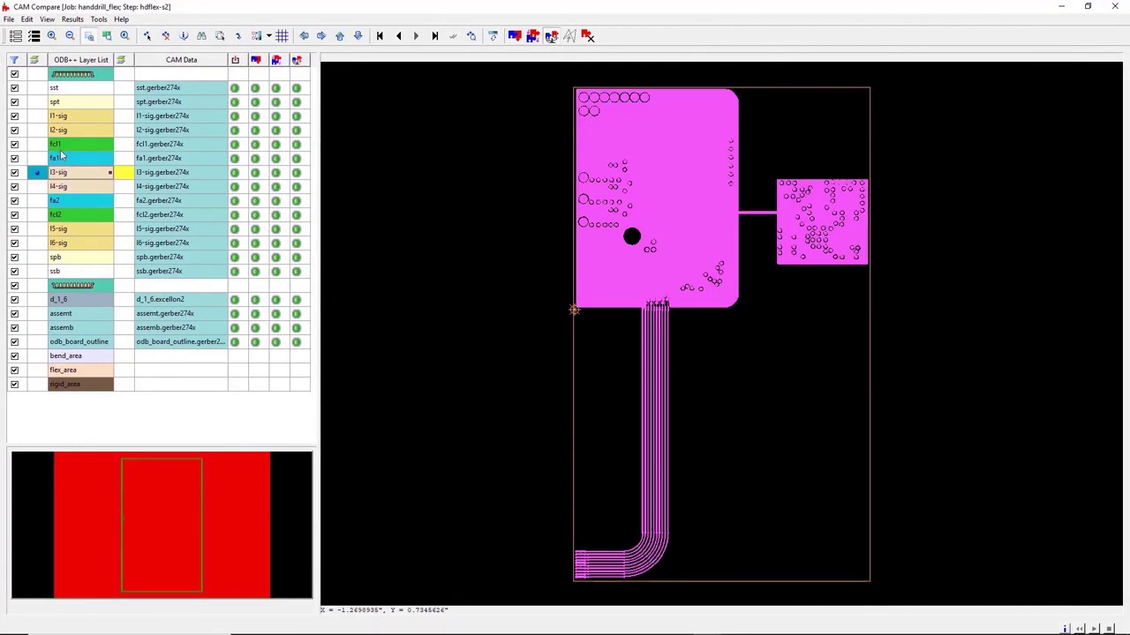
pyautogui.click(61, 147)
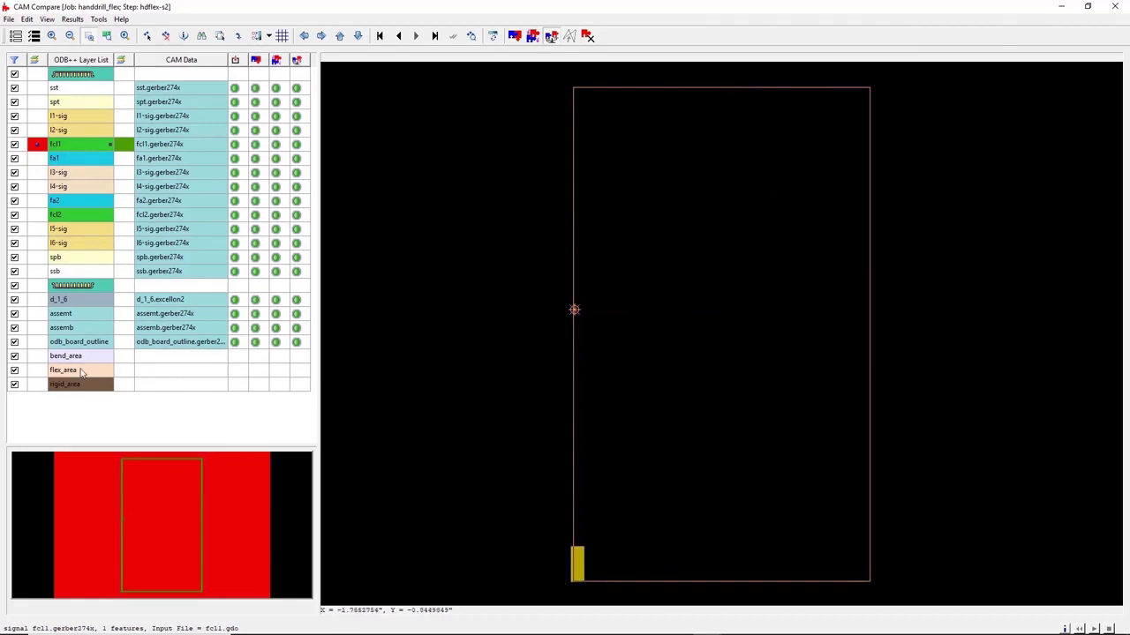
# Overlay the bend, flex and rigid area layers with the top and bottom component layers to examine the complete board
pyautogui.click(81, 372)
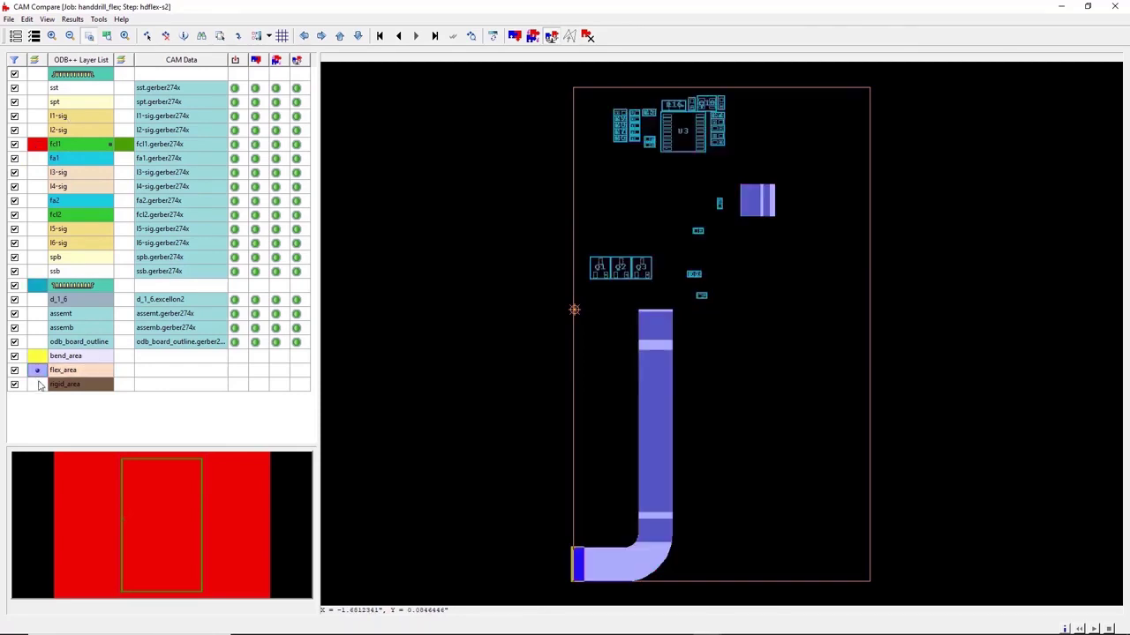
pyautogui.click(38, 382)
pyautogui.click(41, 76)
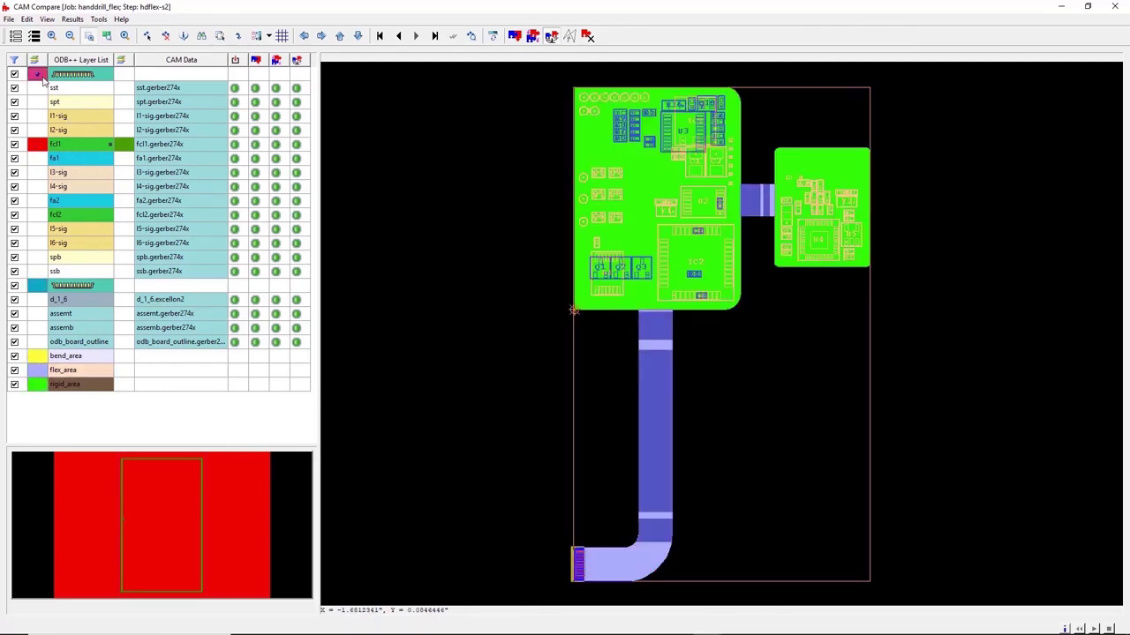